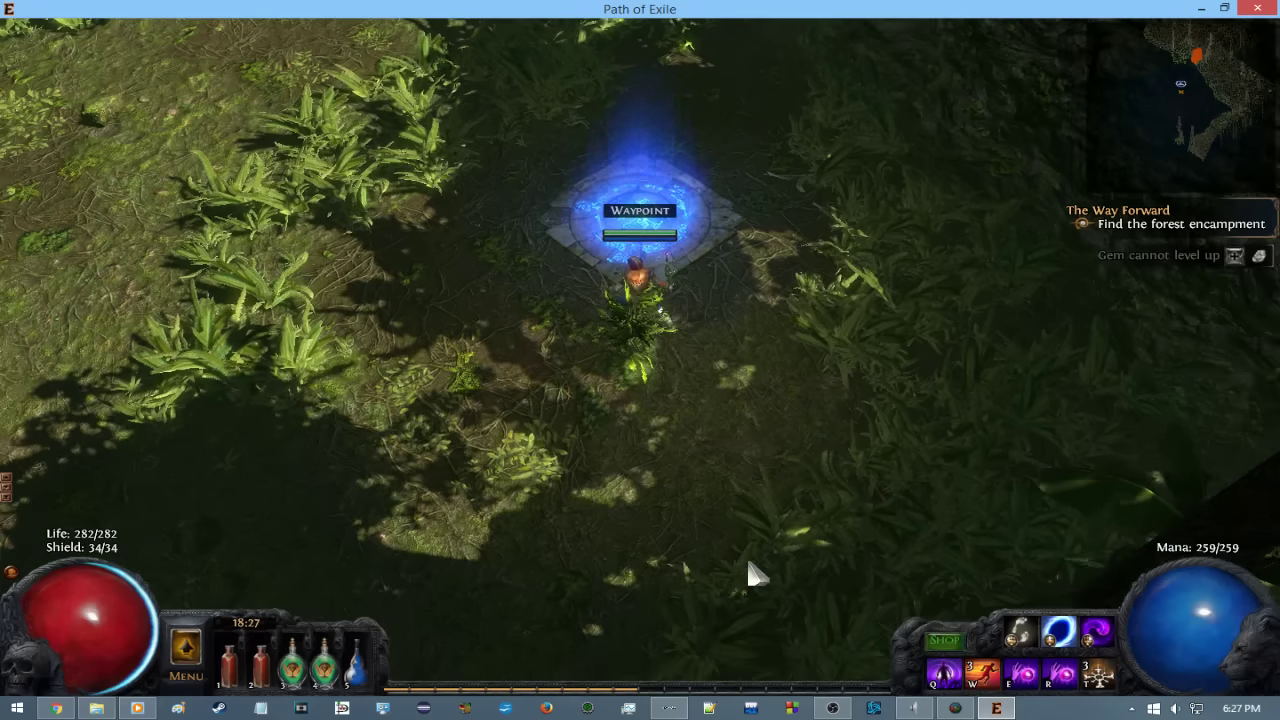
Walk from the waypoint into the forest and engage the first Blood Ape pack.
{"action": "left_click", "coordinate": [309, 300]}
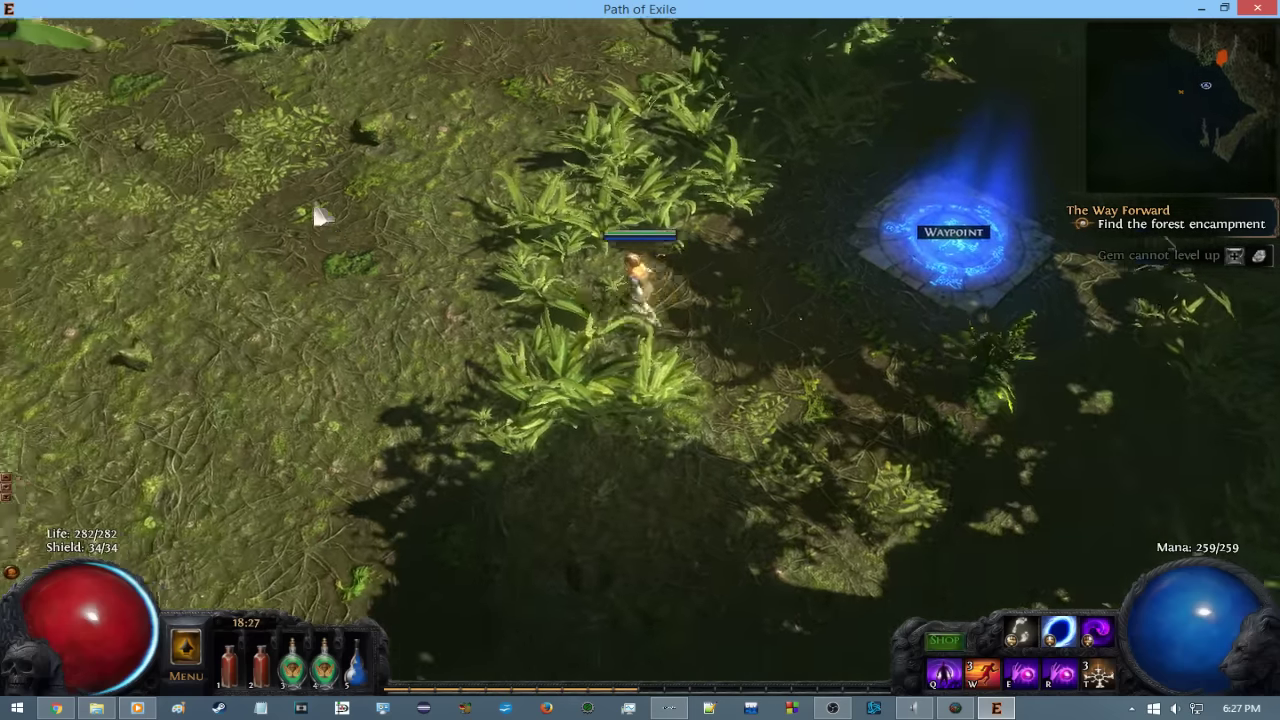
{"action": "mouse_move", "coordinate": [318, 215]}
{"action": "left_mouse_down"}
{"action": "mouse_move", "coordinate": [180, 310]}
{"action": "mouse_move", "coordinate": [592, 222]}
{"action": "left_mouse_up"}
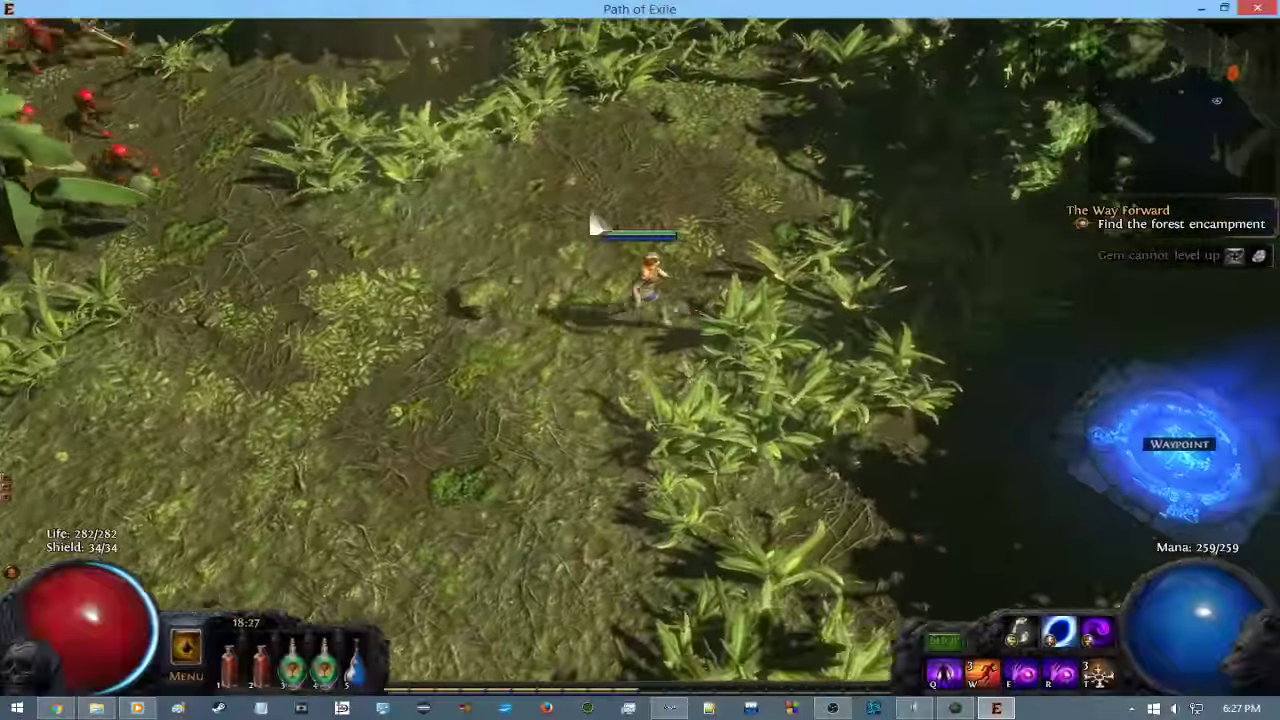
{"action": "left_click", "coordinate": [371, 94]}
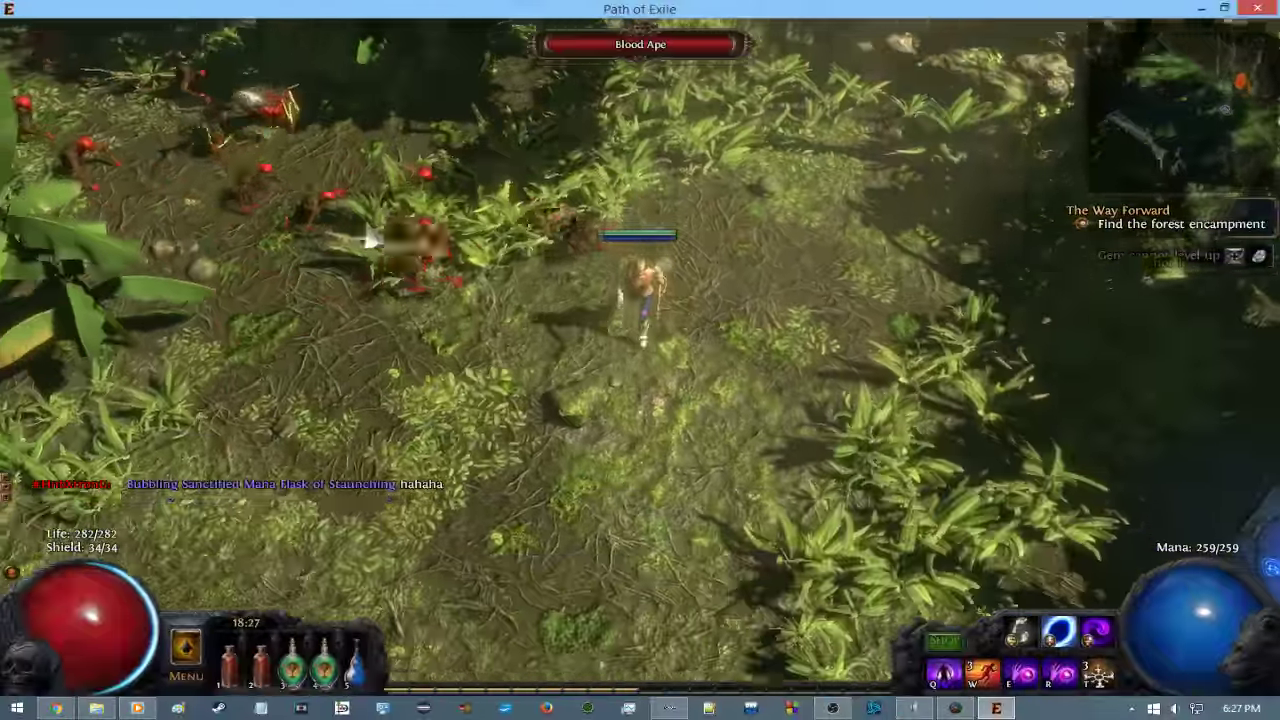
{"action": "left_click", "coordinate": [370, 238]}
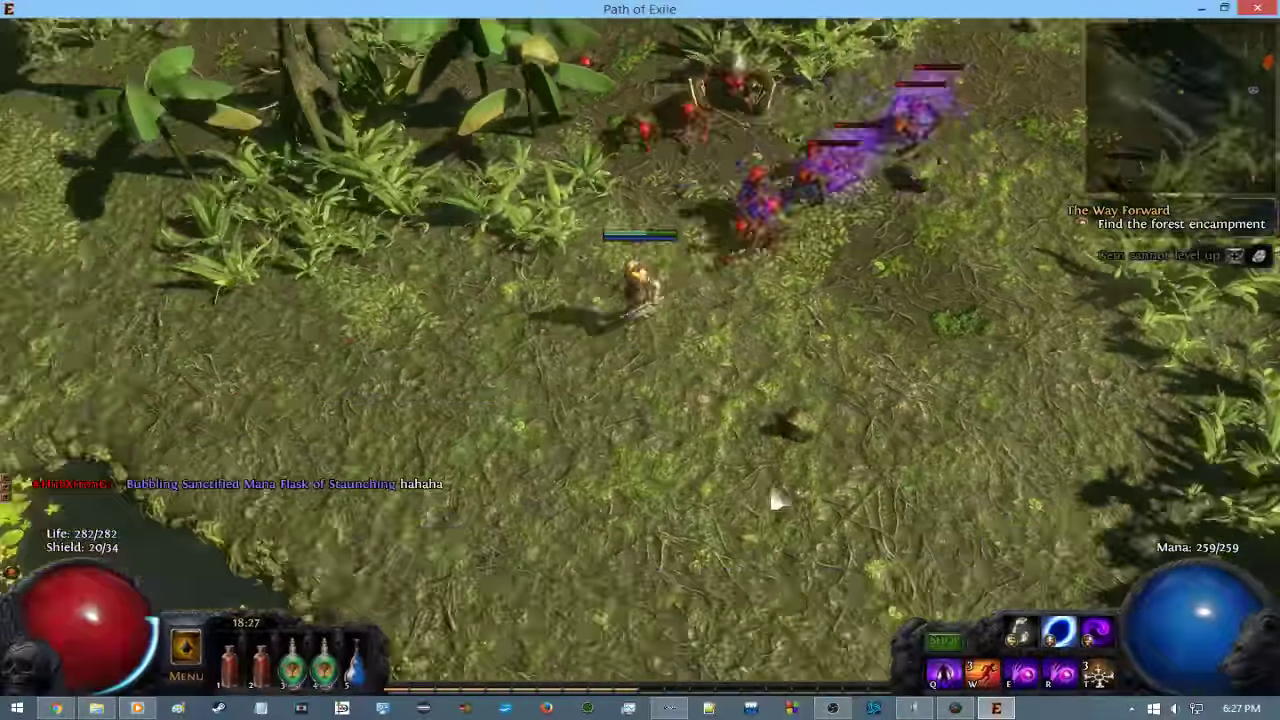
{"action": "left_click_drag", "start_coordinate": [771, 500], "coordinate": [980, 343]}
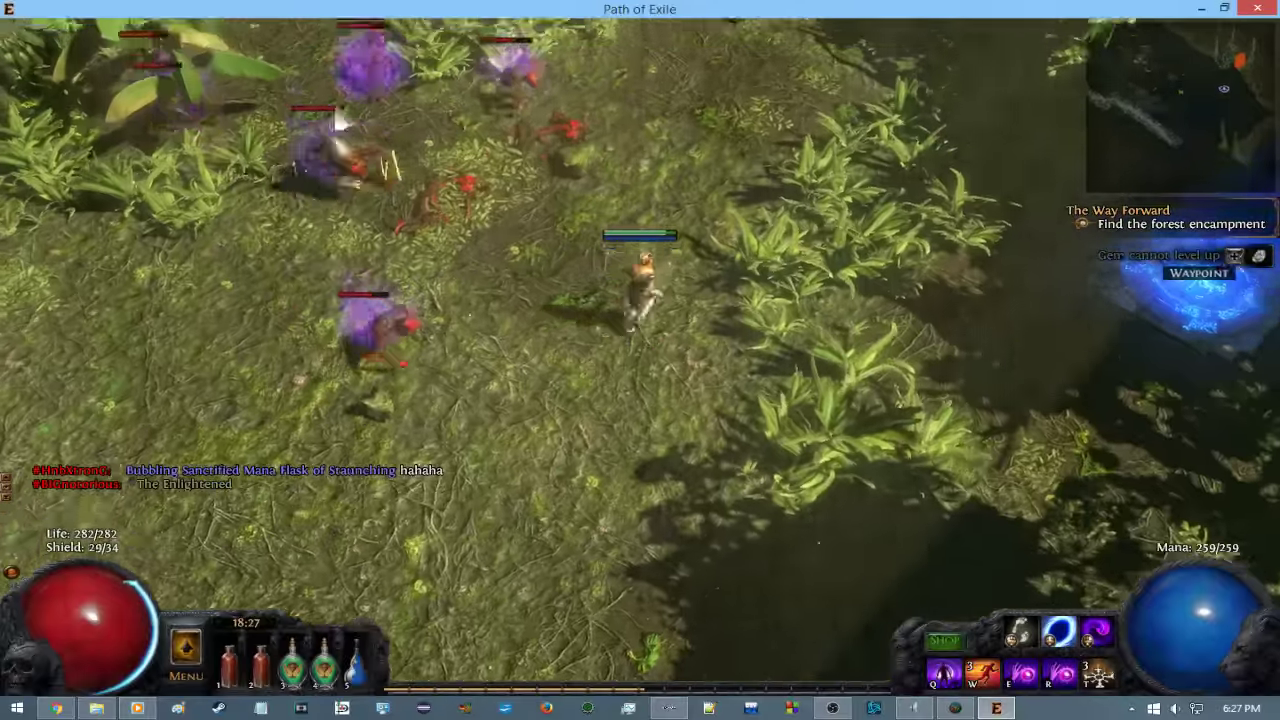
Kill the Blood Apes with the purple spell and head toward the Tribal Chest.
{"action": "key", "text": "q"}
{"action": "left_click", "coordinate": [857, 86]}
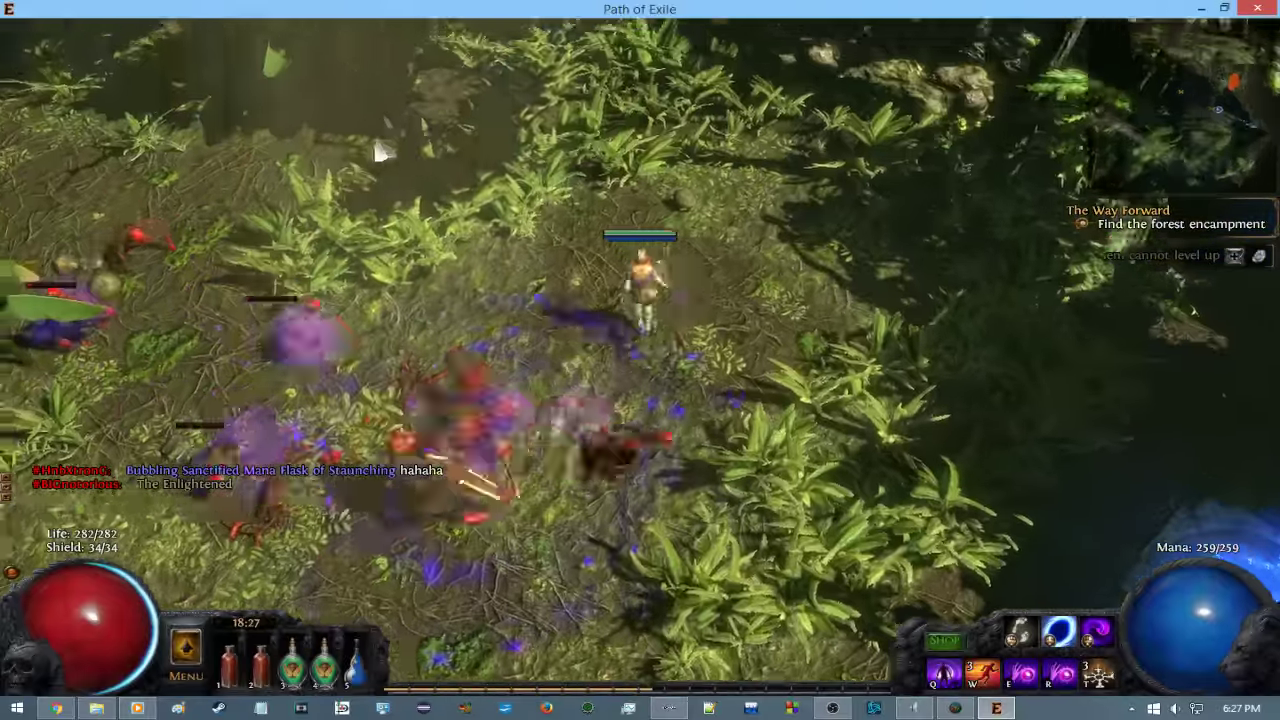
{"action": "left_click", "coordinate": [380, 192]}
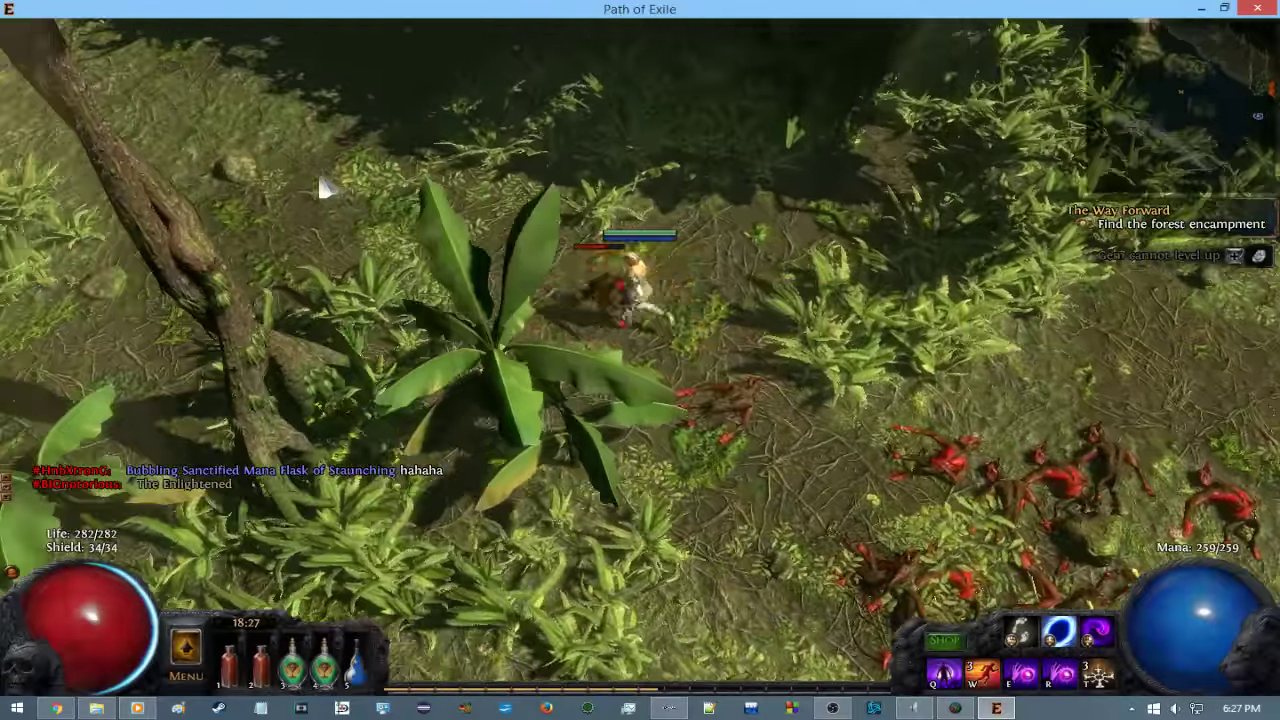
{"action": "left_click_drag", "start_coordinate": [322, 186], "coordinate": [371, 352]}
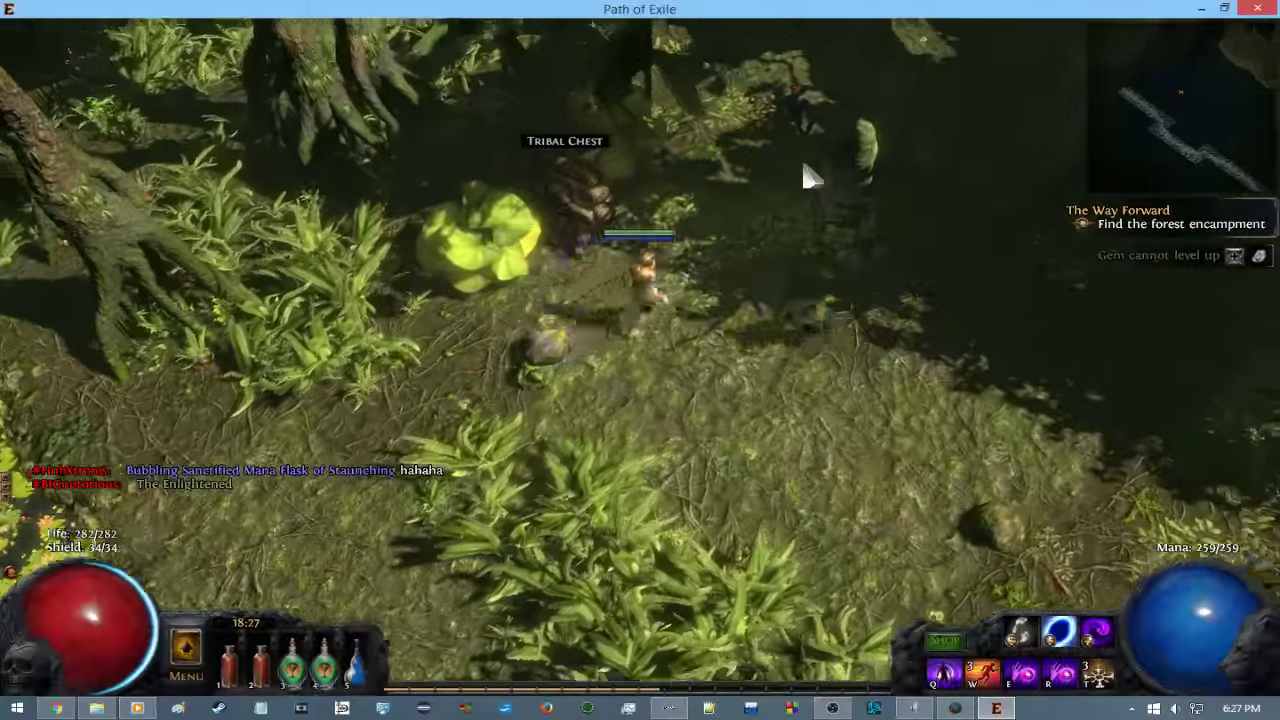
Spell down the enemies past the Tribal Chest and pick up the Scroll of Wisdom.
{"action": "right_click", "coordinate": [770, 140]}
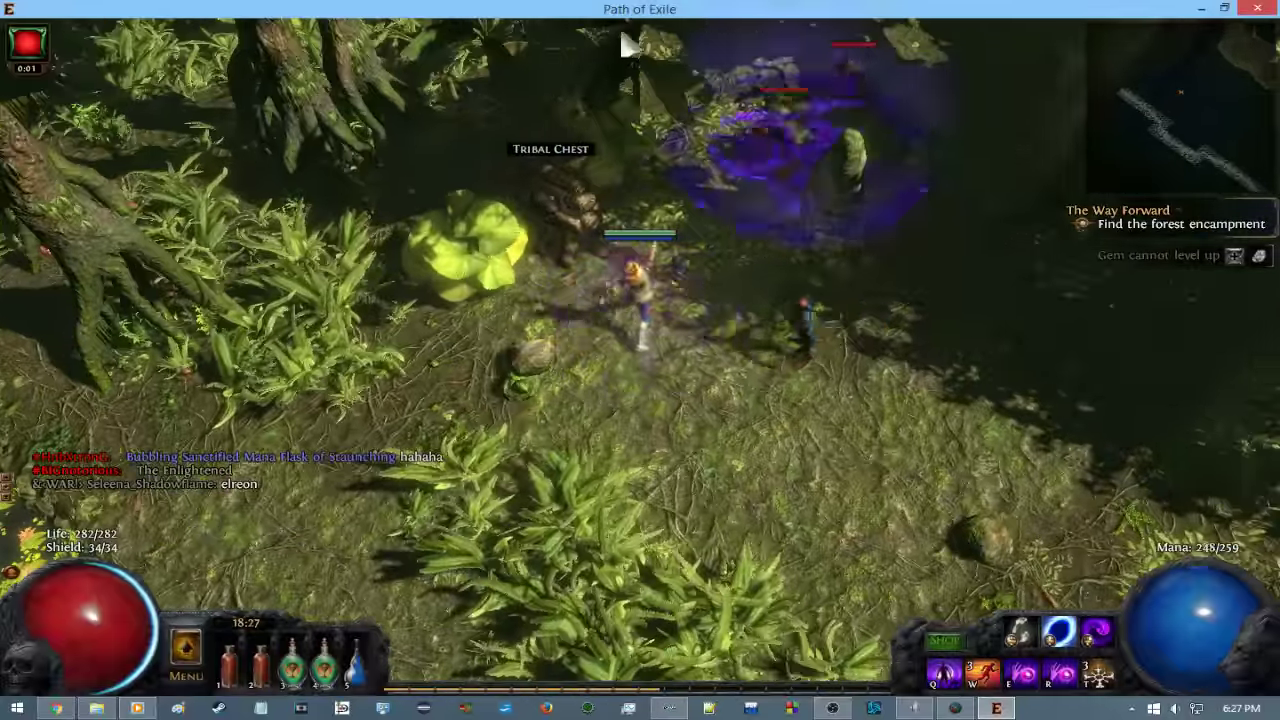
{"action": "mouse_move", "coordinate": [625, 45]}
{"action": "left_mouse_down"}
{"action": "mouse_move", "coordinate": [553, 152]}
{"action": "mouse_move", "coordinate": [785, 335]}
{"action": "mouse_move", "coordinate": [715, 352]}
{"action": "left_mouse_up"}
{"action": "right_click", "coordinate": [715, 352]}
{"action": "left_click_drag", "start_coordinate": [912, 422], "coordinate": [494, 334]}
{"action": "right_click", "coordinate": [494, 334]}
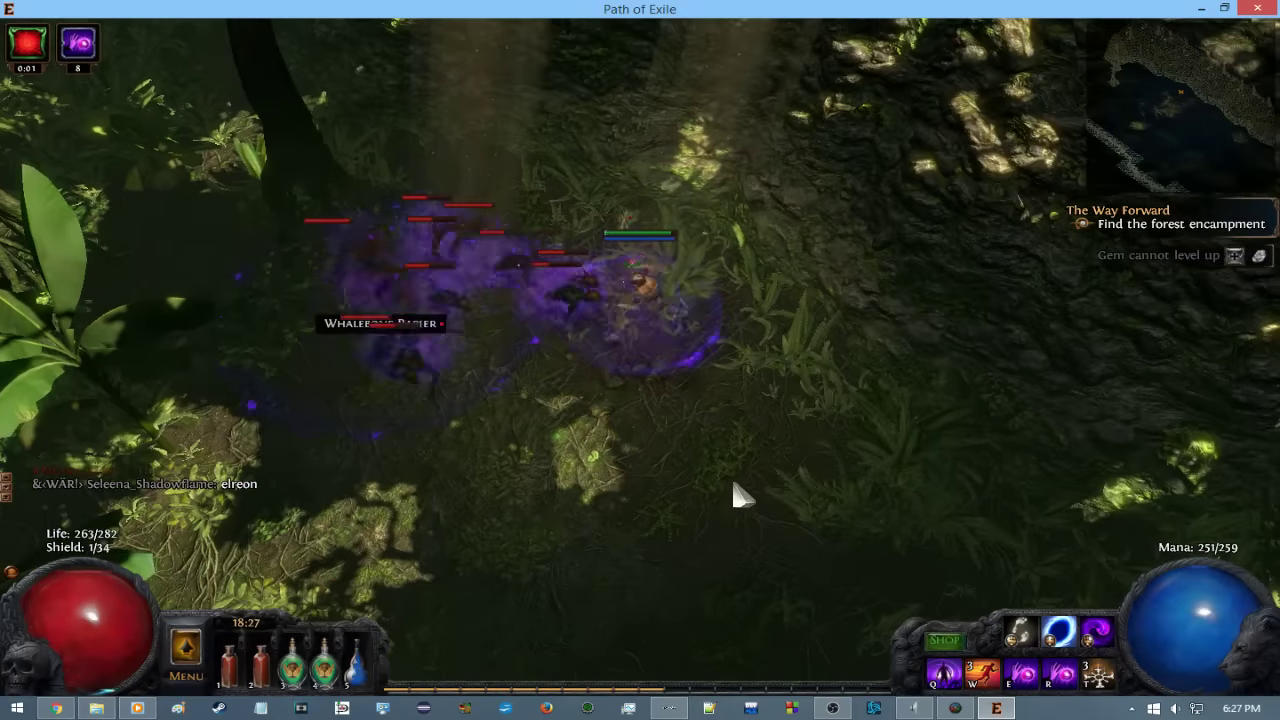
{"action": "mouse_move", "coordinate": [797, 592]}
{"action": "left_mouse_down"}
{"action": "mouse_move", "coordinate": [694, 580]}
{"action": "mouse_move", "coordinate": [177, 337]}
{"action": "mouse_move", "coordinate": [634, 140]}
{"action": "mouse_move", "coordinate": [745, 266]}
{"action": "left_mouse_up"}
{"action": "left_click", "coordinate": [745, 266]}
{"action": "left_click", "coordinate": [626, 334]}
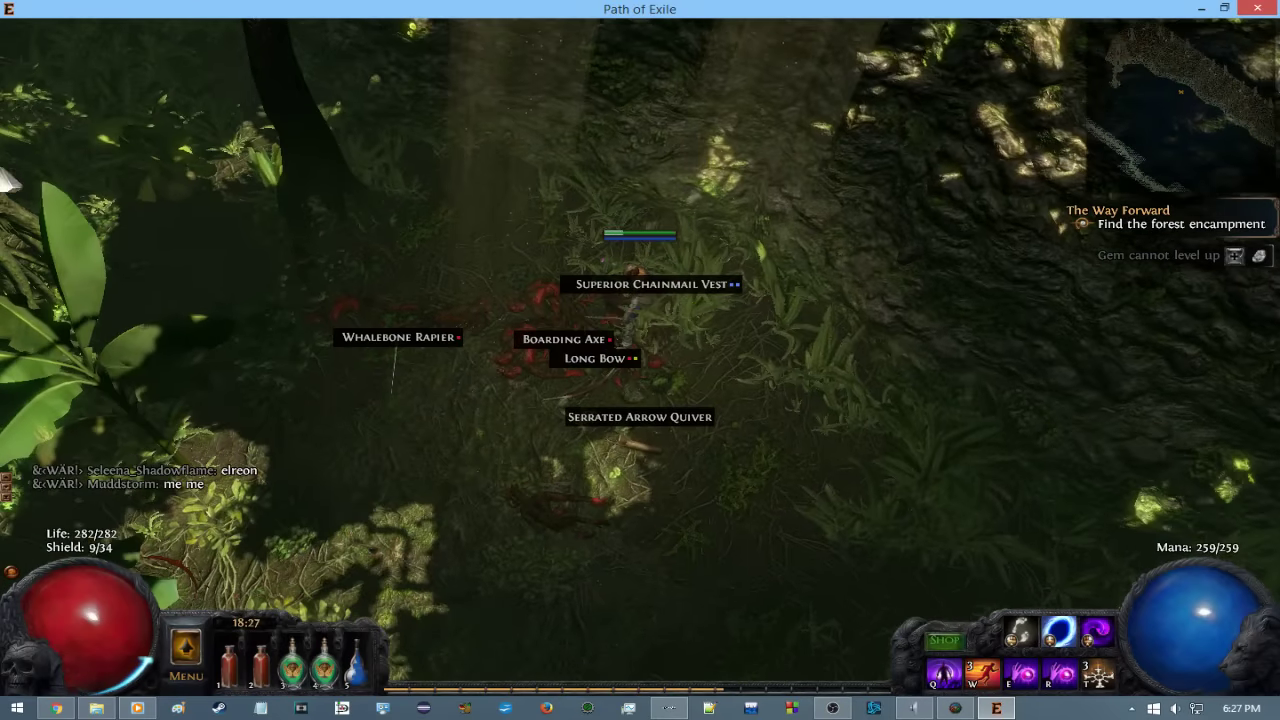
Walk on and cast the spell at the next monsters to the right.
{"action": "mouse_move", "coordinate": [177, 200]}
{"action": "left_mouse_down"}
{"action": "mouse_move", "coordinate": [517, 266]}
{"action": "mouse_move", "coordinate": [334, 214]}
{"action": "mouse_move", "coordinate": [77, 286]}
{"action": "mouse_move", "coordinate": [333, 262]}
{"action": "mouse_move", "coordinate": [579, 197]}
{"action": "left_mouse_up"}
{"action": "mouse_move", "coordinate": [222, 397]}
{"action": "left_mouse_down"}
{"action": "mouse_move", "coordinate": [120, 394]}
{"action": "mouse_move", "coordinate": [297, 289]}
{"action": "mouse_move", "coordinate": [287, 343]}
{"action": "mouse_move", "coordinate": [371, 34]}
{"action": "mouse_move", "coordinate": [415, 85]}
{"action": "mouse_move", "coordinate": [246, 349]}
{"action": "mouse_move", "coordinate": [186, 371]}
{"action": "mouse_move", "coordinate": [480, 80]}
{"action": "left_mouse_up"}
{"action": "right_click", "coordinate": [977, 349]}
Dash in and kill Yellowspine and its ape pack with spells.
{"action": "key", "text": "w"}
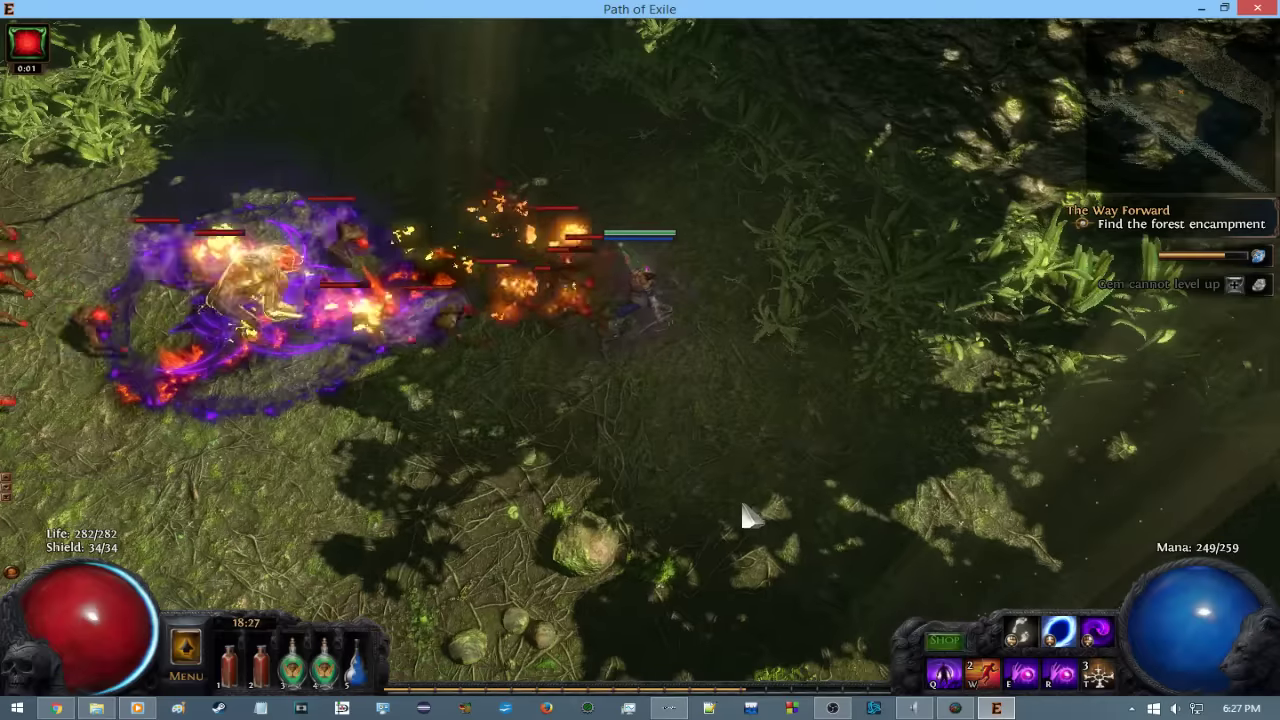
{"action": "left_click", "coordinate": [608, 586]}
{"action": "right_click", "coordinate": [592, 208]}
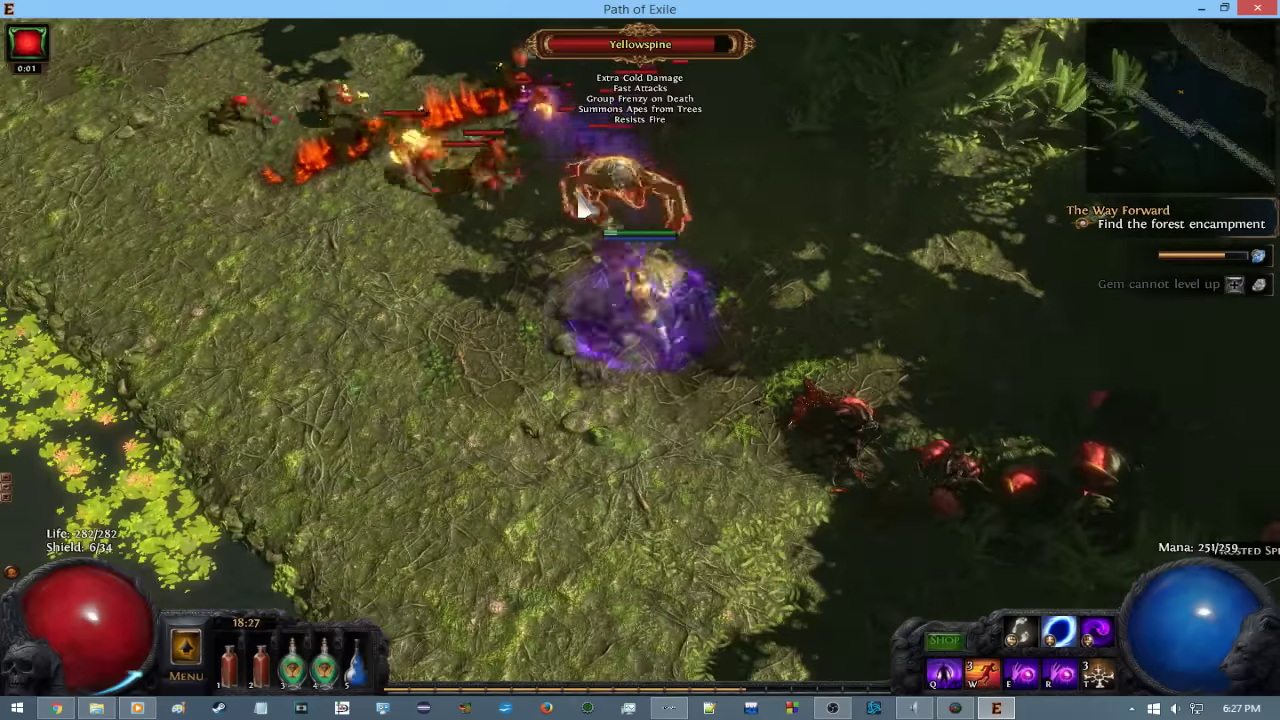
{"action": "left_click", "coordinate": [838, 455]}
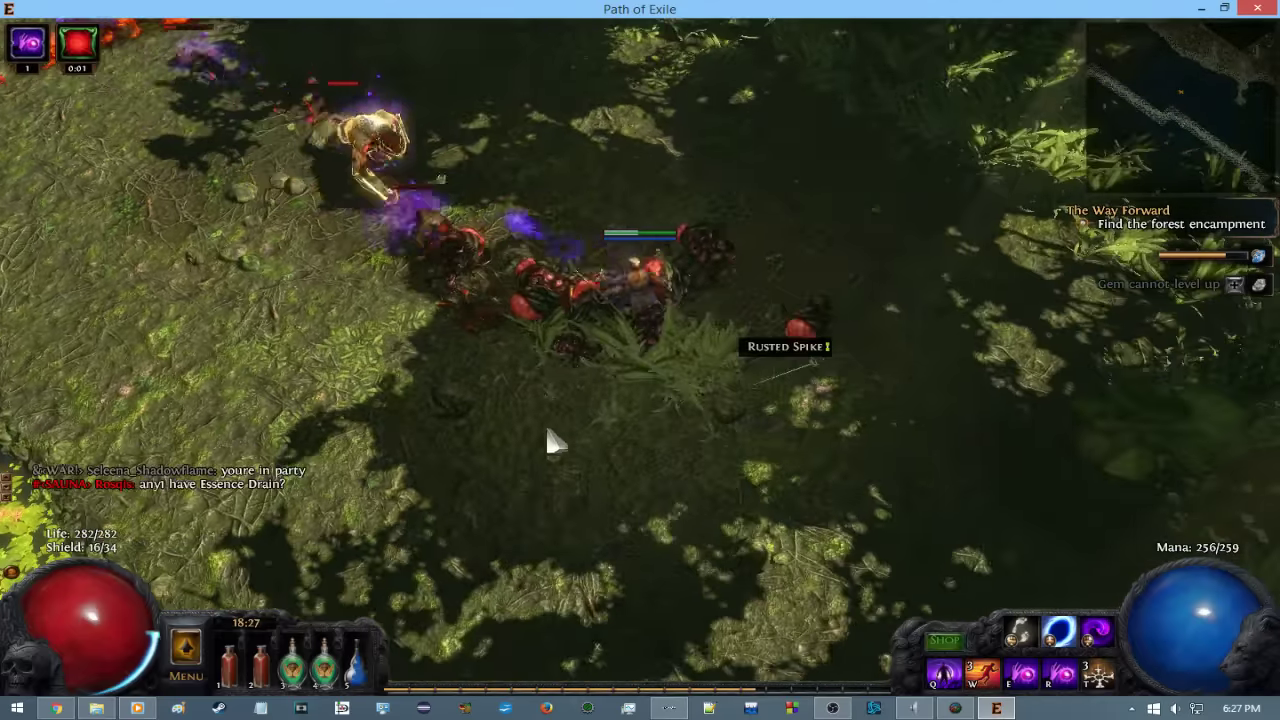
{"action": "left_click", "coordinate": [552, 440]}
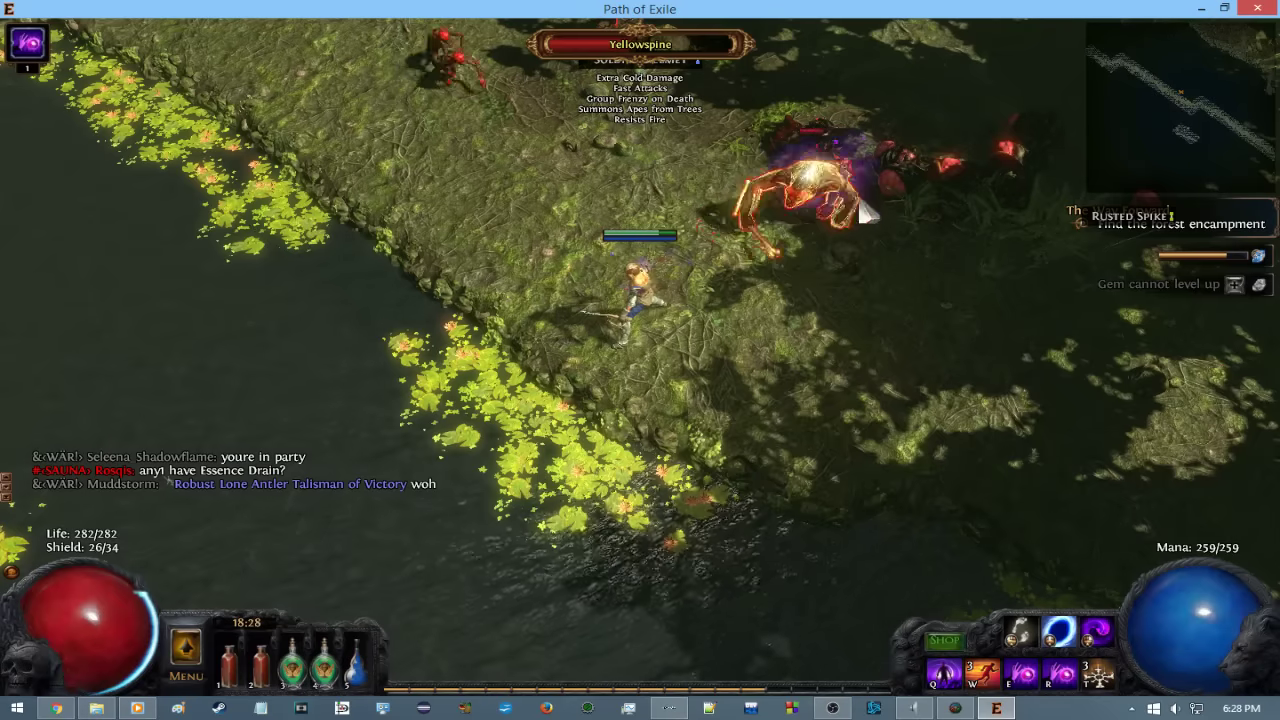
{"action": "left_click", "coordinate": [848, 475]}
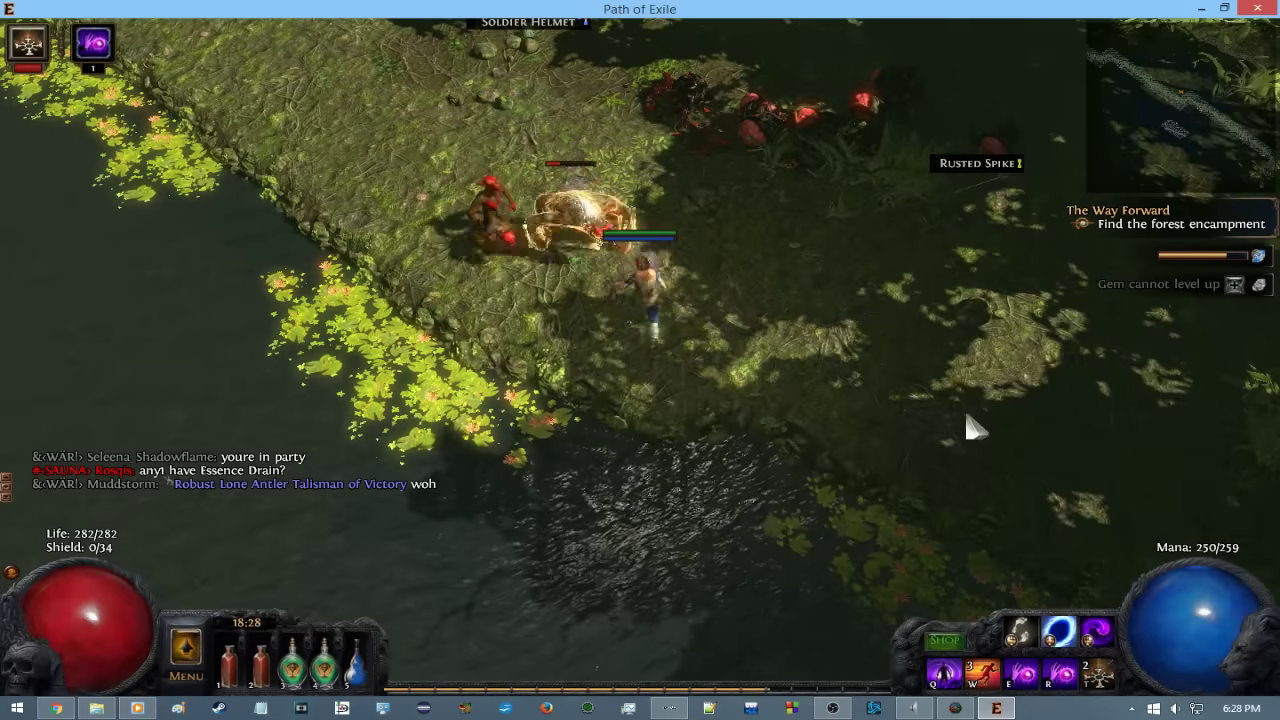
{"action": "left_click", "coordinate": [990, 420]}
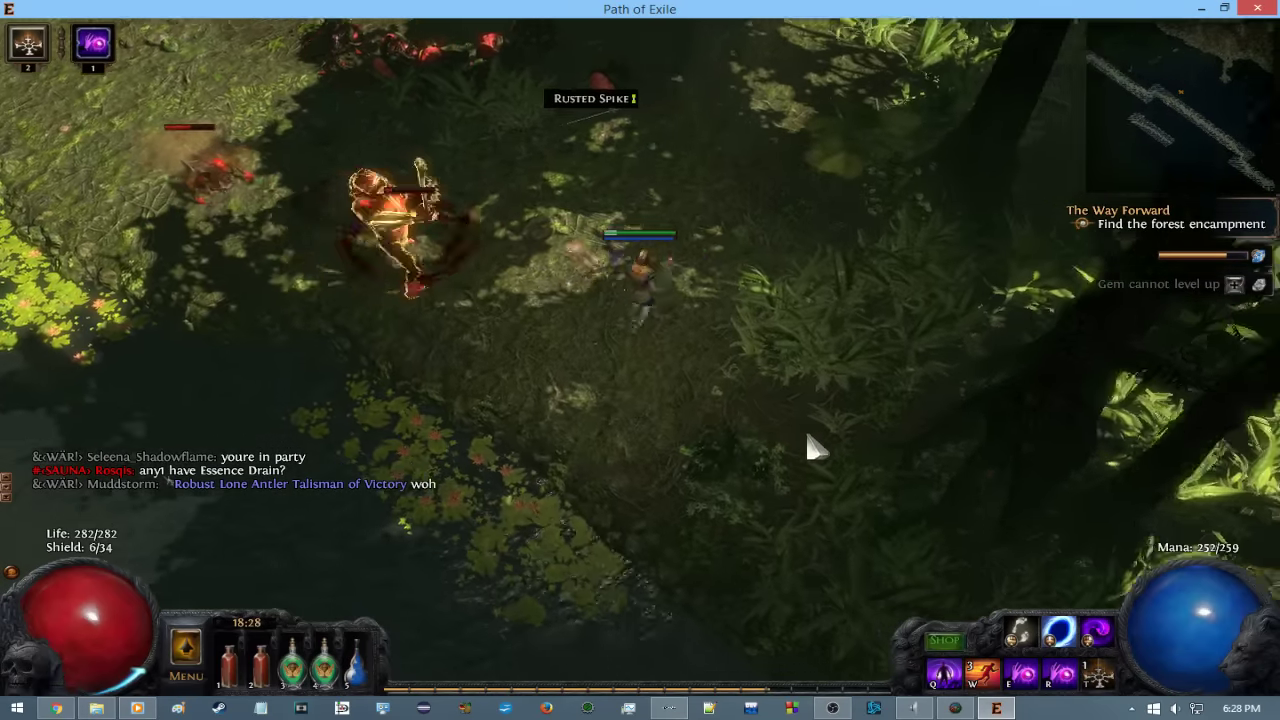
{"action": "left_click", "coordinate": [606, 149]}
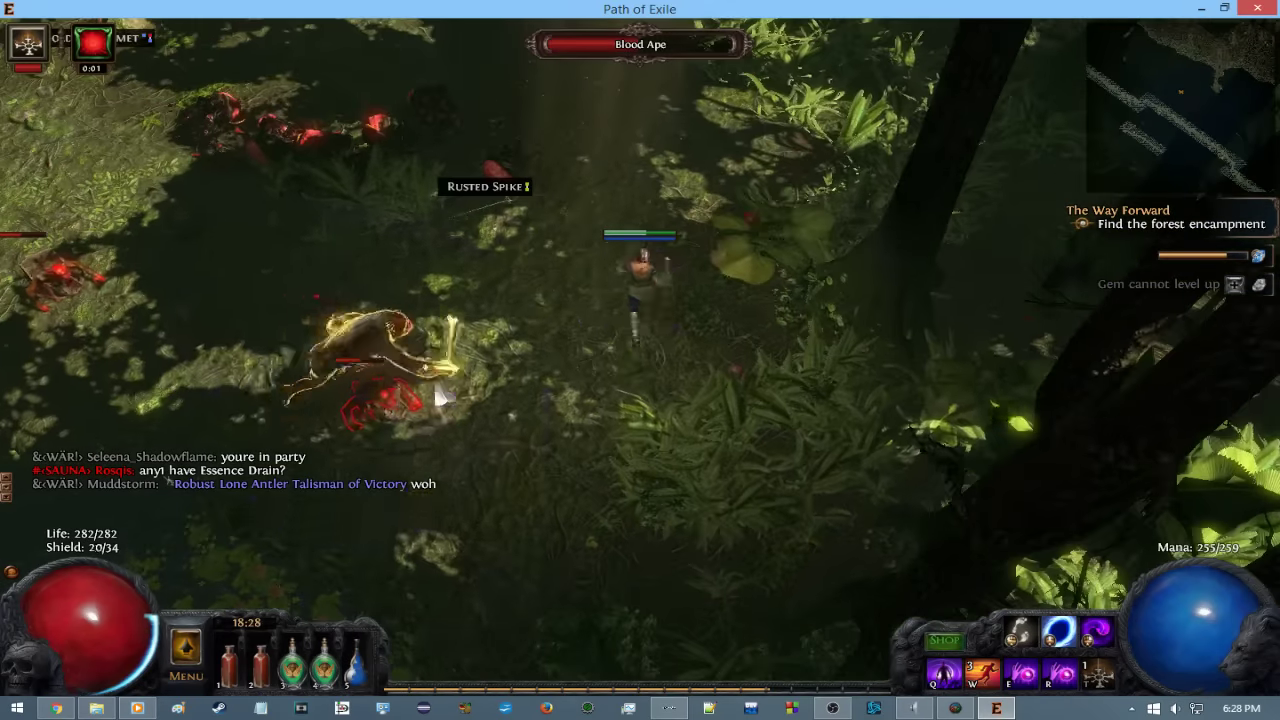
{"action": "left_click", "coordinate": [346, 263]}
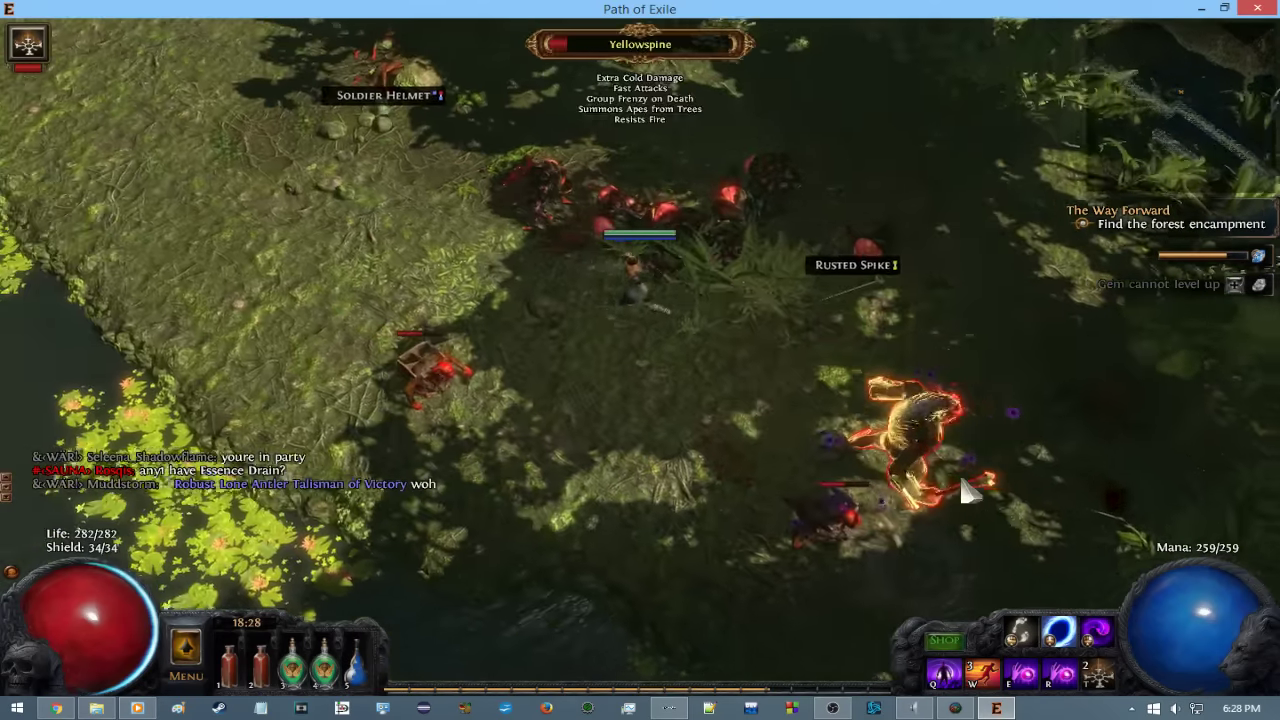
{"action": "left_click", "coordinate": [1000, 483]}
{"action": "left_click", "coordinate": [230, 297]}
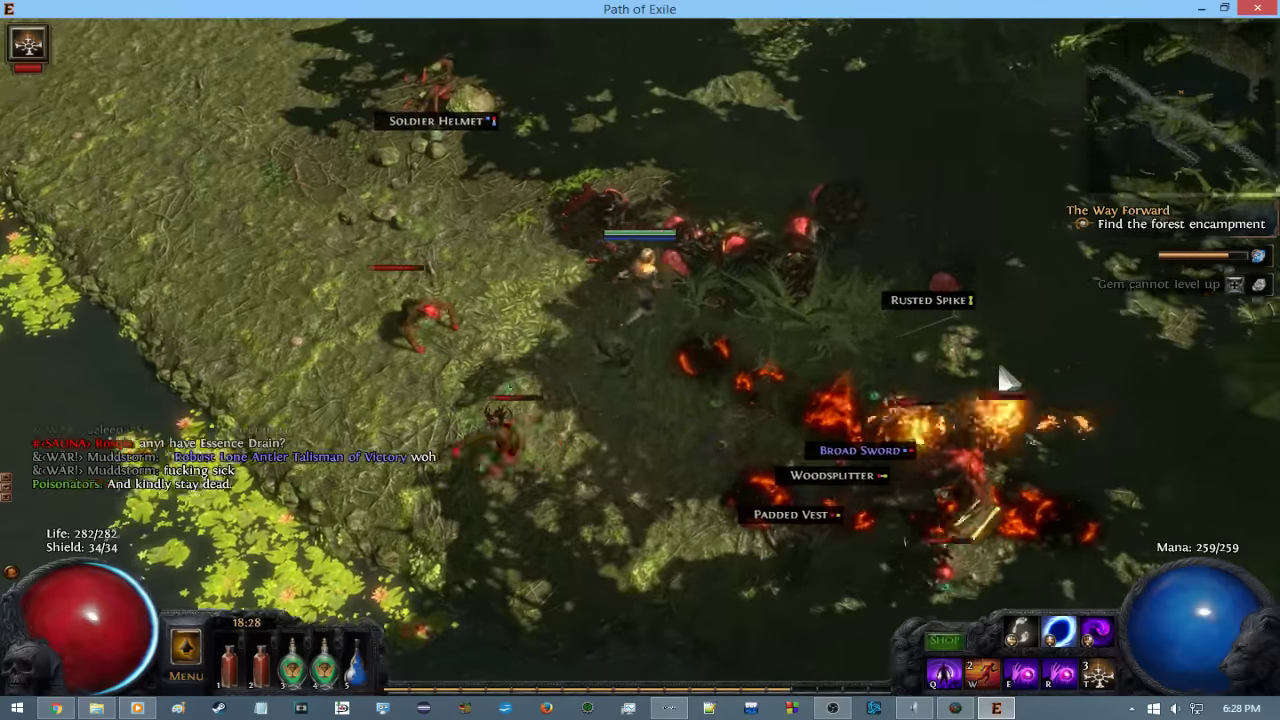
Grab the Broad Sword and dash up through the jungle to the Tribal Chest.
{"action": "left_click", "coordinate": [860, 450]}
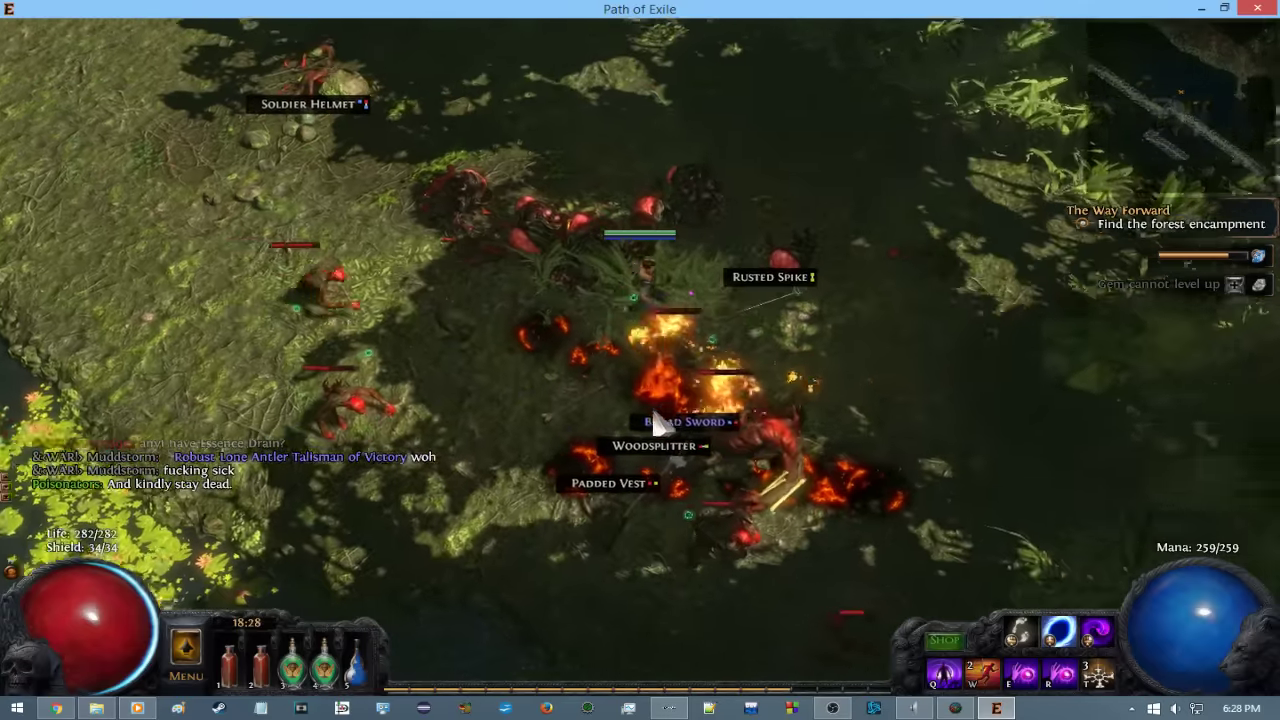
{"action": "left_click", "coordinate": [400, 114]}
{"action": "left_click", "coordinate": [455, 100]}
{"action": "key", "text": "w"}
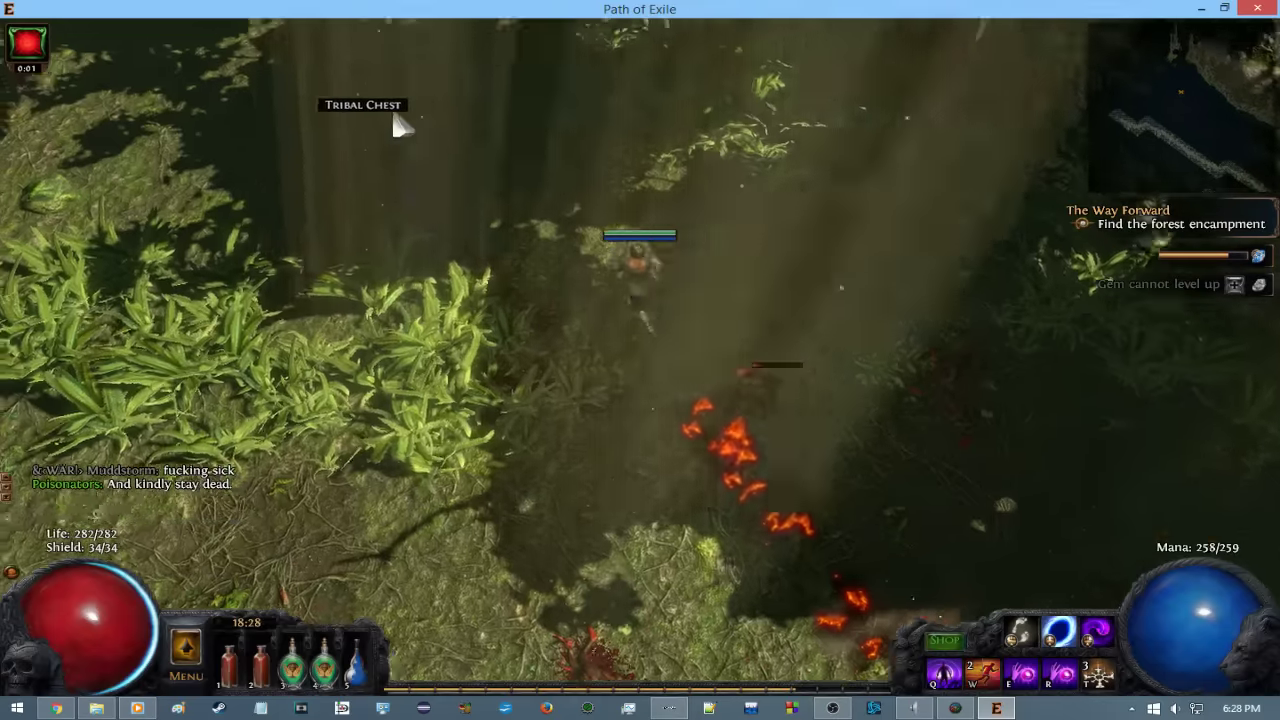
{"action": "left_click", "coordinate": [398, 122]}
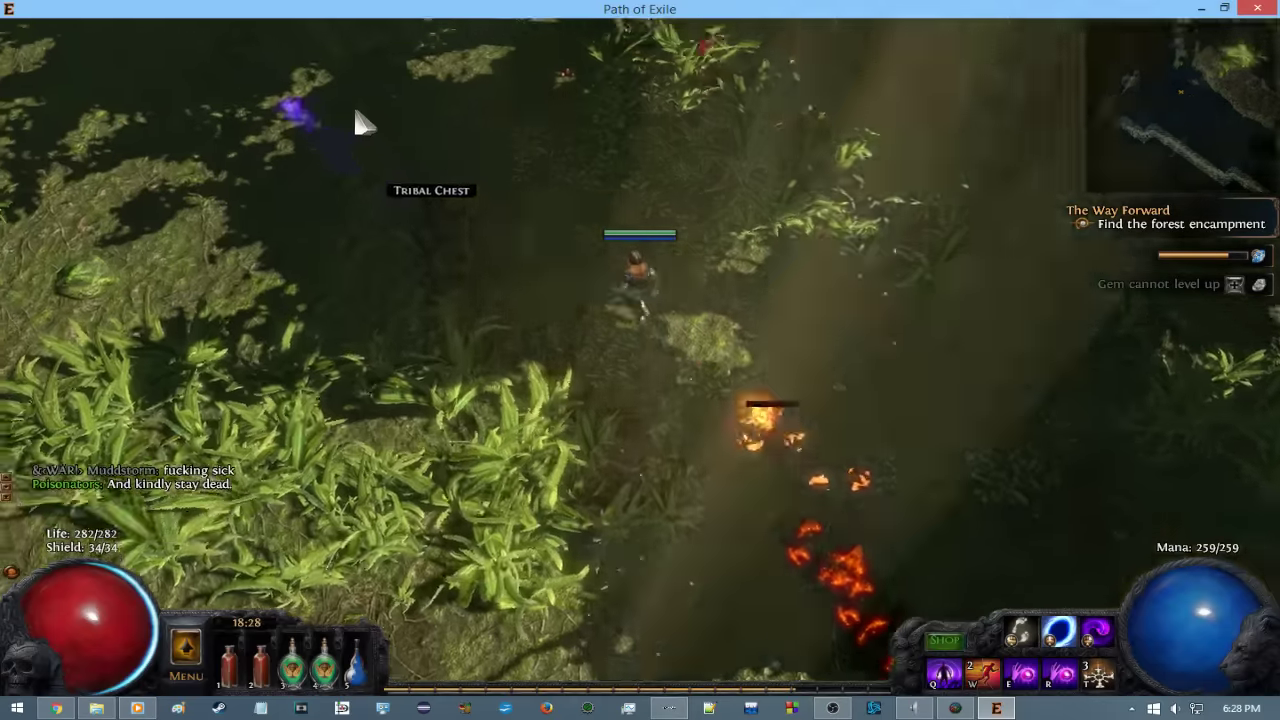
{"action": "left_click", "coordinate": [300, 145]}
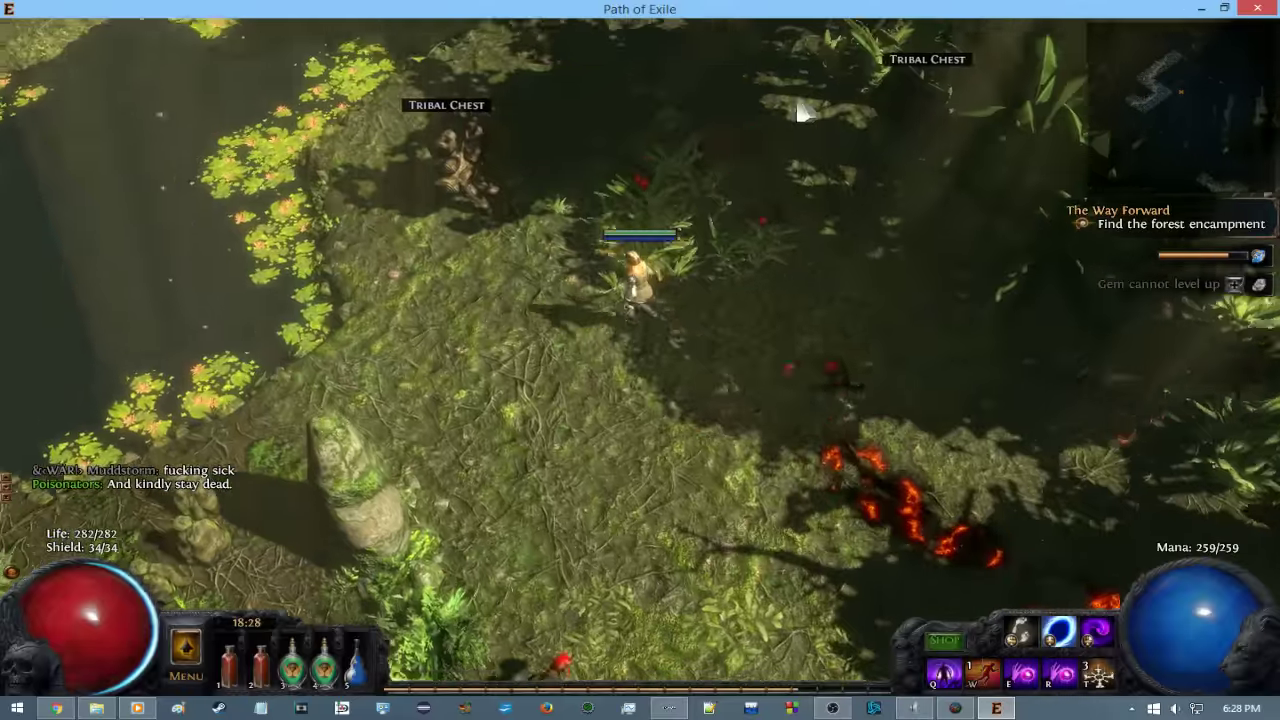
{"action": "left_click", "coordinate": [763, 106]}
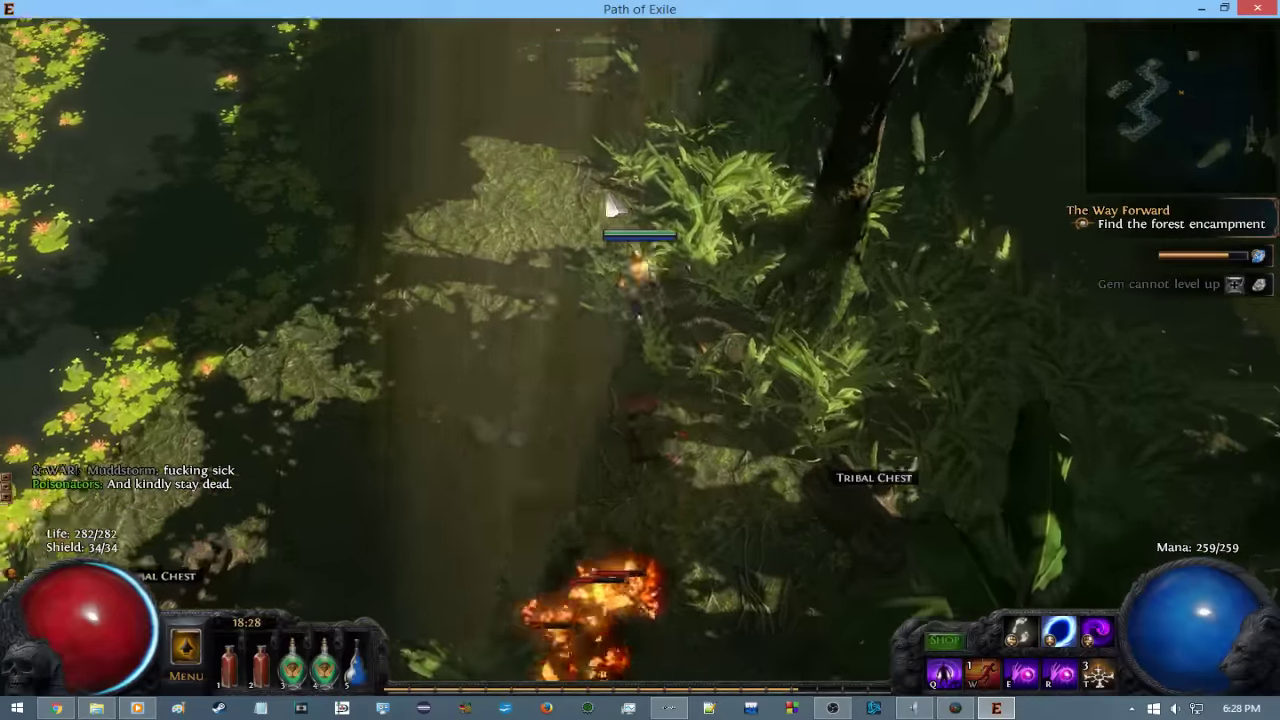
Burn Blood Apes along the jungle path, briefly checking the character stats.
{"action": "right_click", "coordinate": [705, 518]}
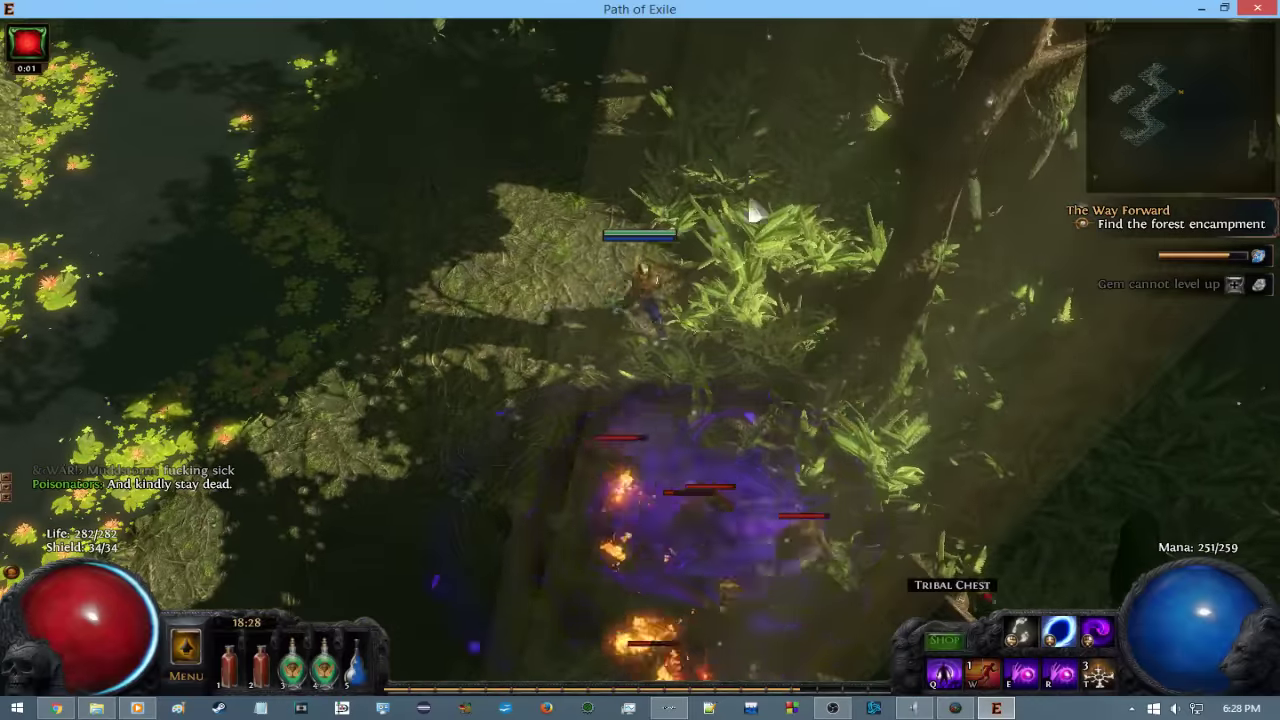
{"action": "left_click", "coordinate": [818, 112]}
{"action": "left_click", "coordinate": [648, 150]}
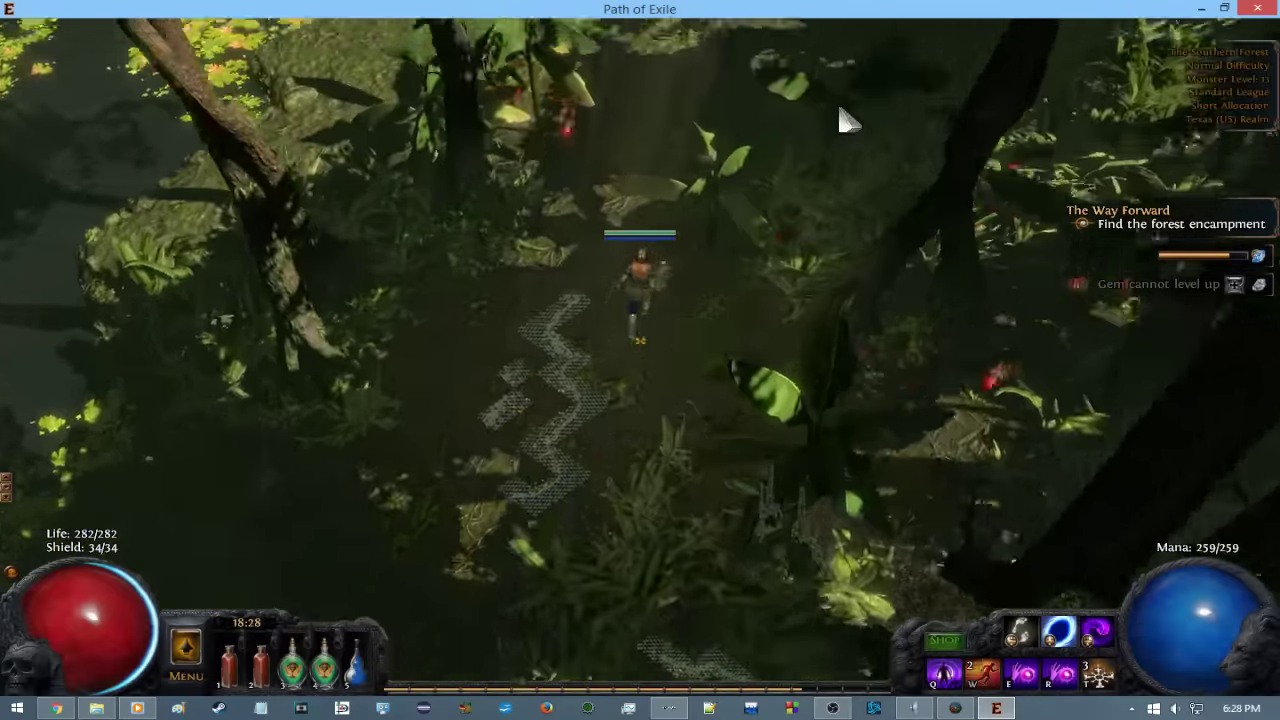
{"action": "key", "text": "c"}
{"action": "key", "text": "c"}
{"action": "left_click", "coordinate": [378, 167]}
{"action": "right_click", "coordinate": [780, 408]}
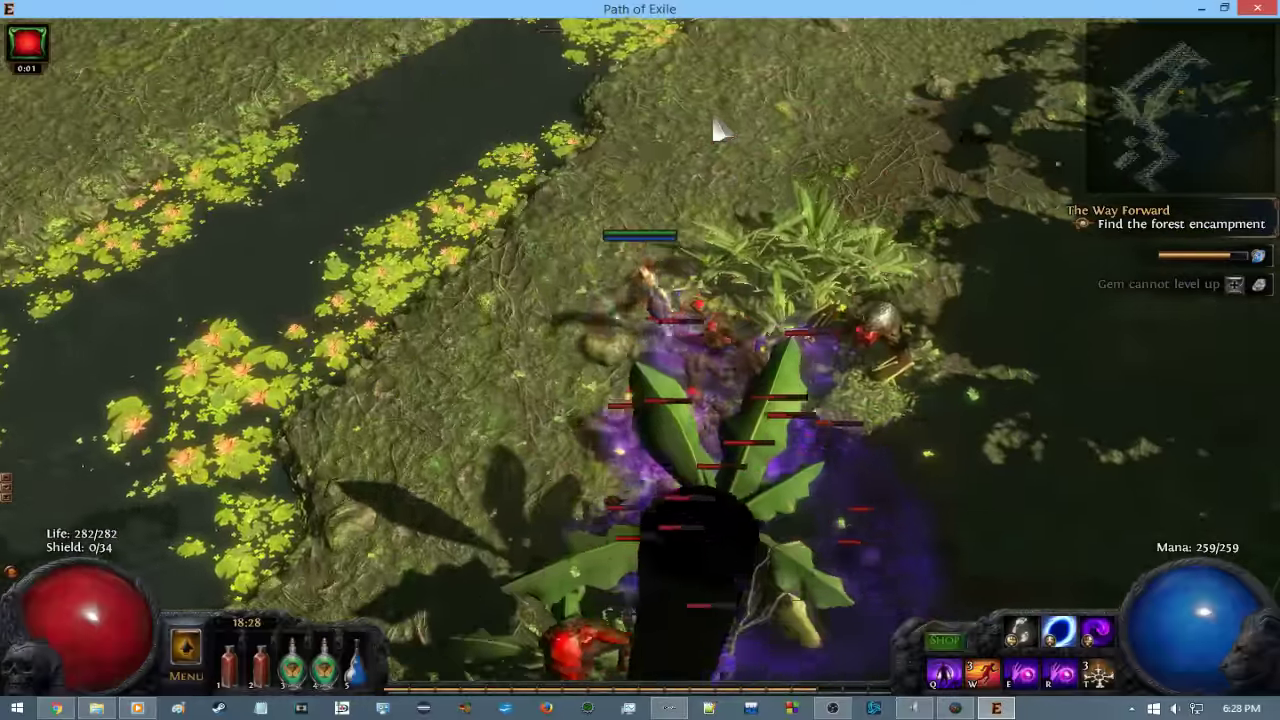
{"action": "left_click", "coordinate": [716, 128]}
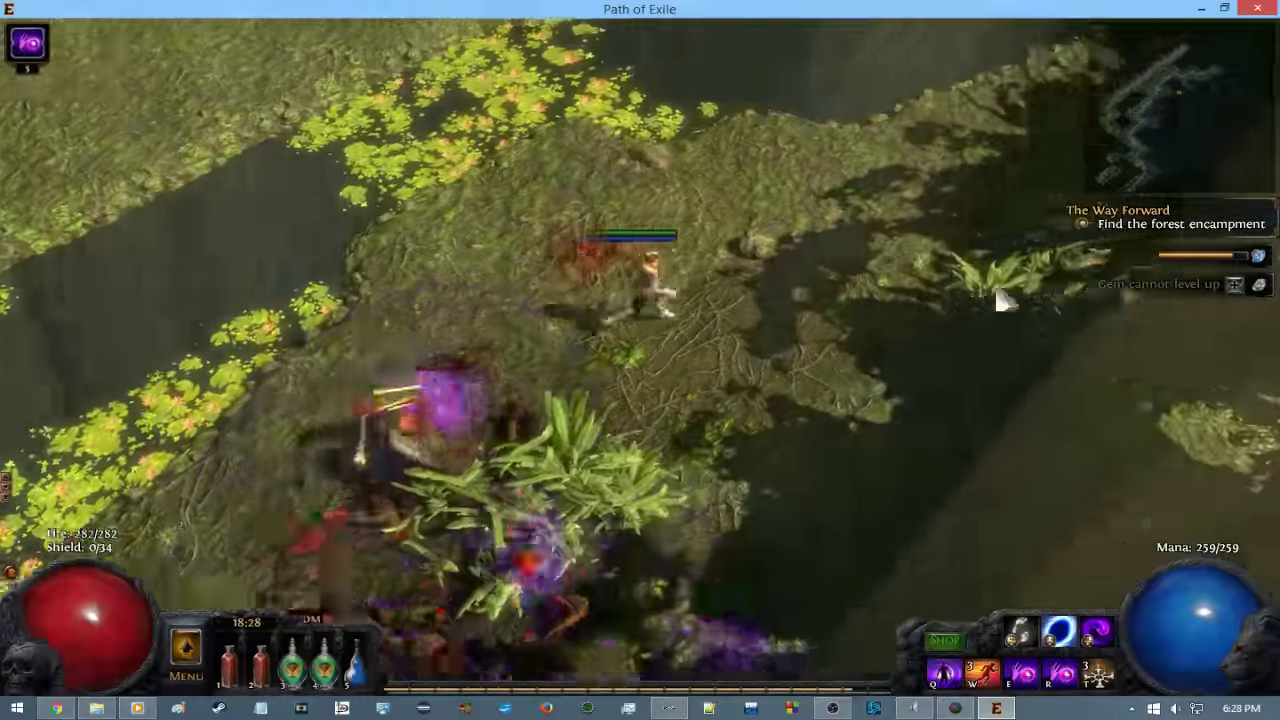
Buff up and spell down the Blood Chieftain's pack, reaching level 15.
{"action": "left_click", "coordinate": [1000, 300]}
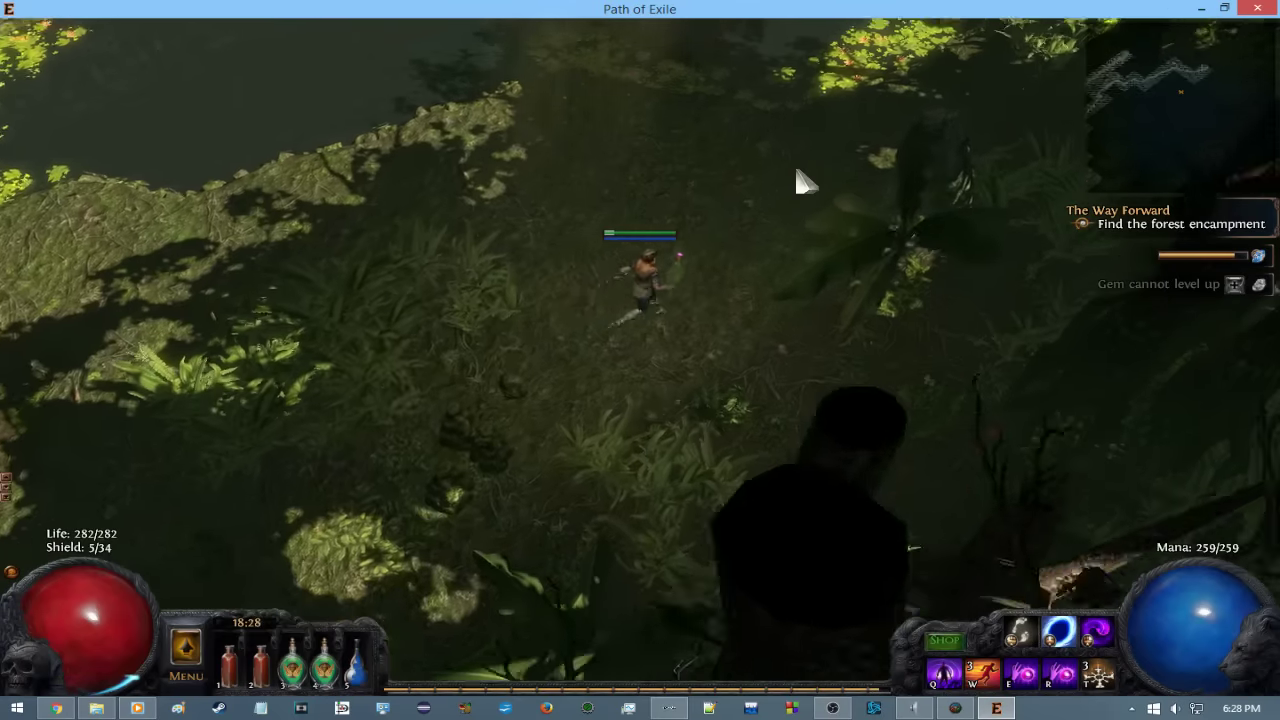
{"action": "left_click", "coordinate": [1000, 300]}
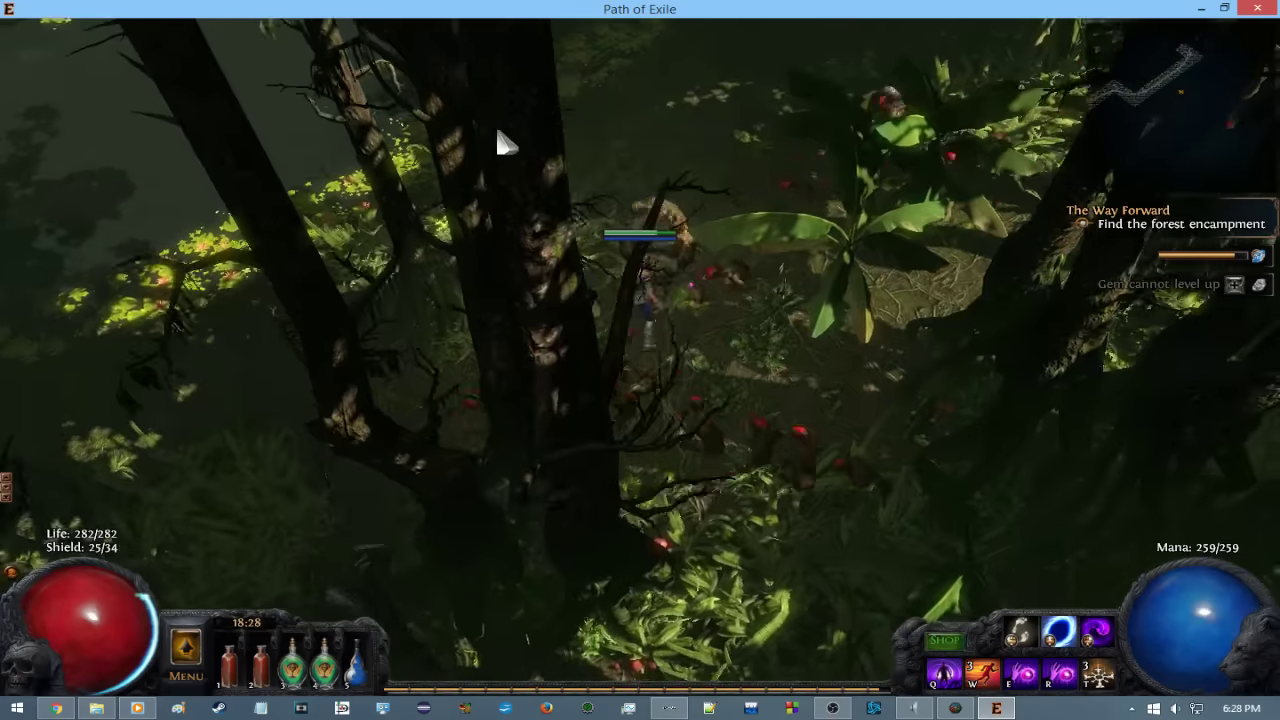
{"action": "left_click", "coordinate": [669, 143]}
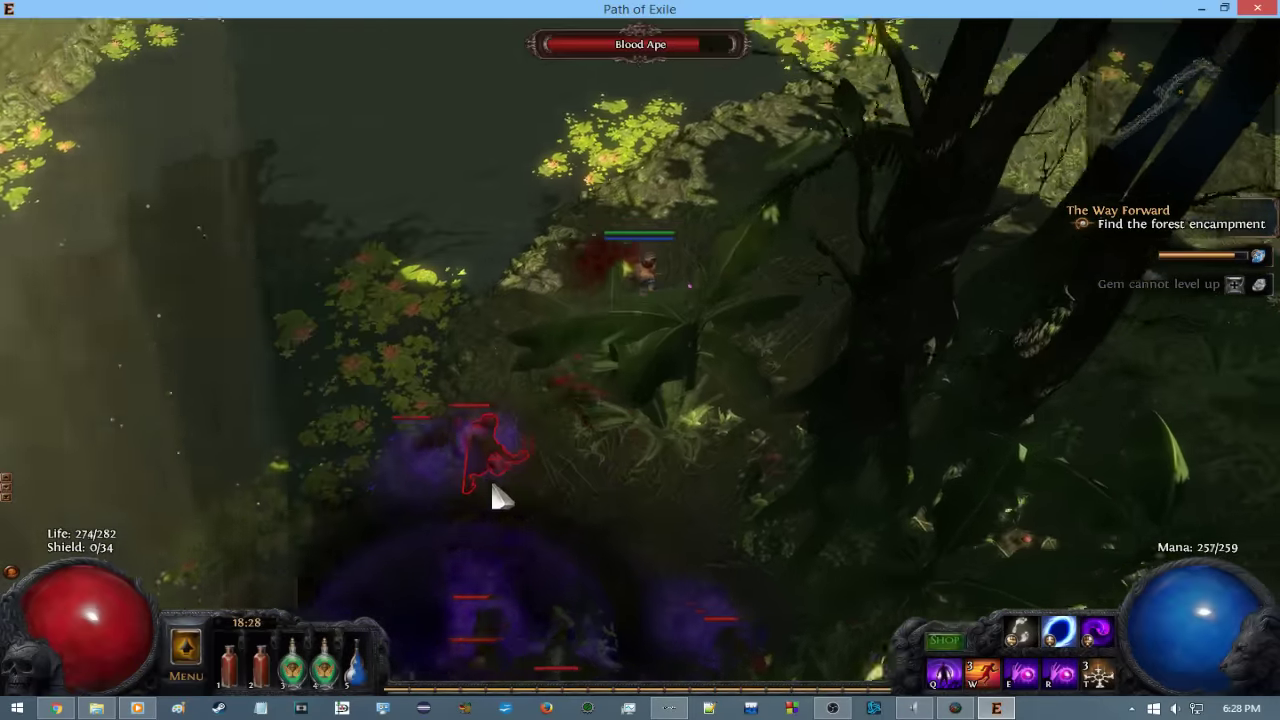
{"action": "right_click", "coordinate": [914, 92]}
{"action": "right_click", "coordinate": [597, 345]}
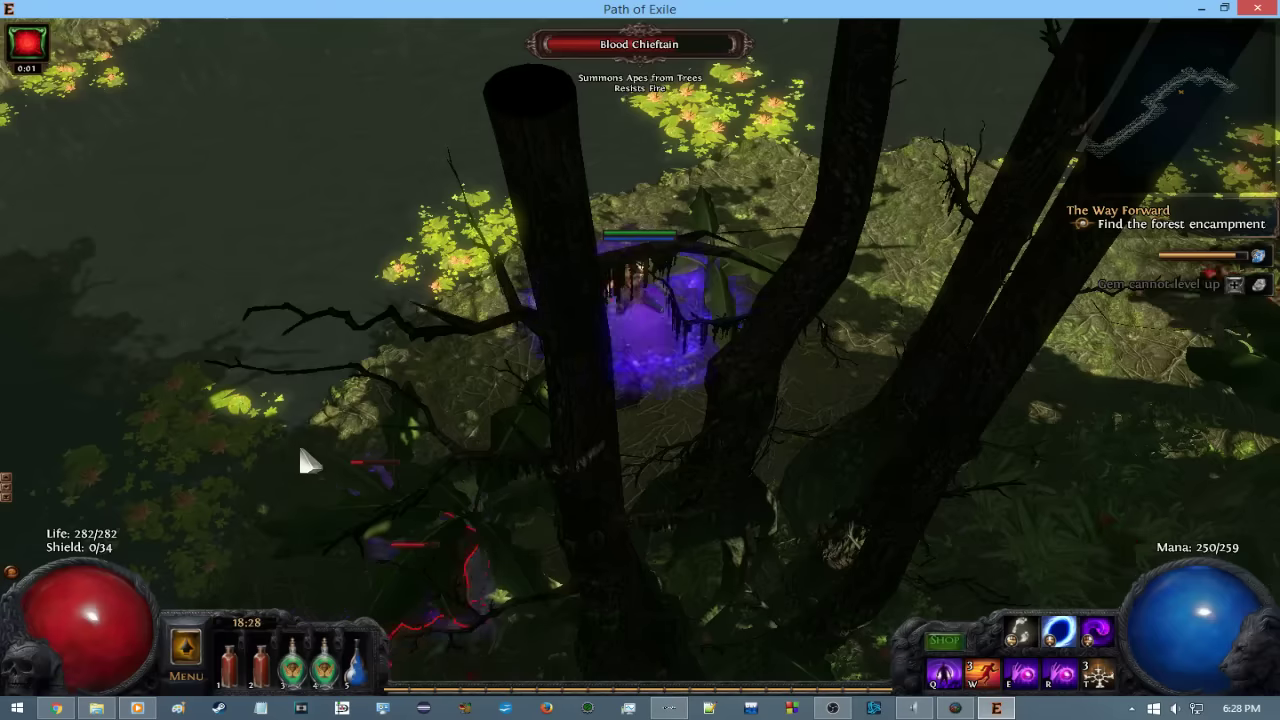
{"action": "left_click", "coordinate": [875, 245]}
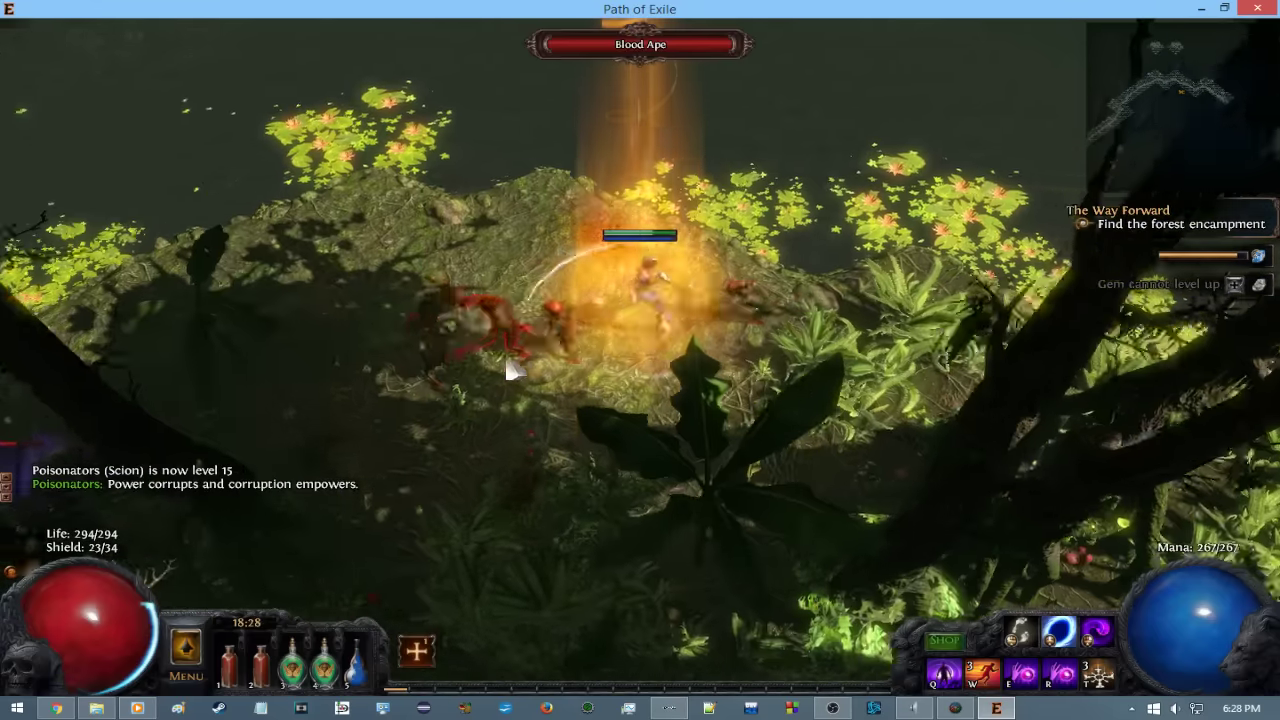
Fight the enemy clusters while moving down-right toward the tribal chests.
{"action": "right_click", "coordinate": [510, 370]}
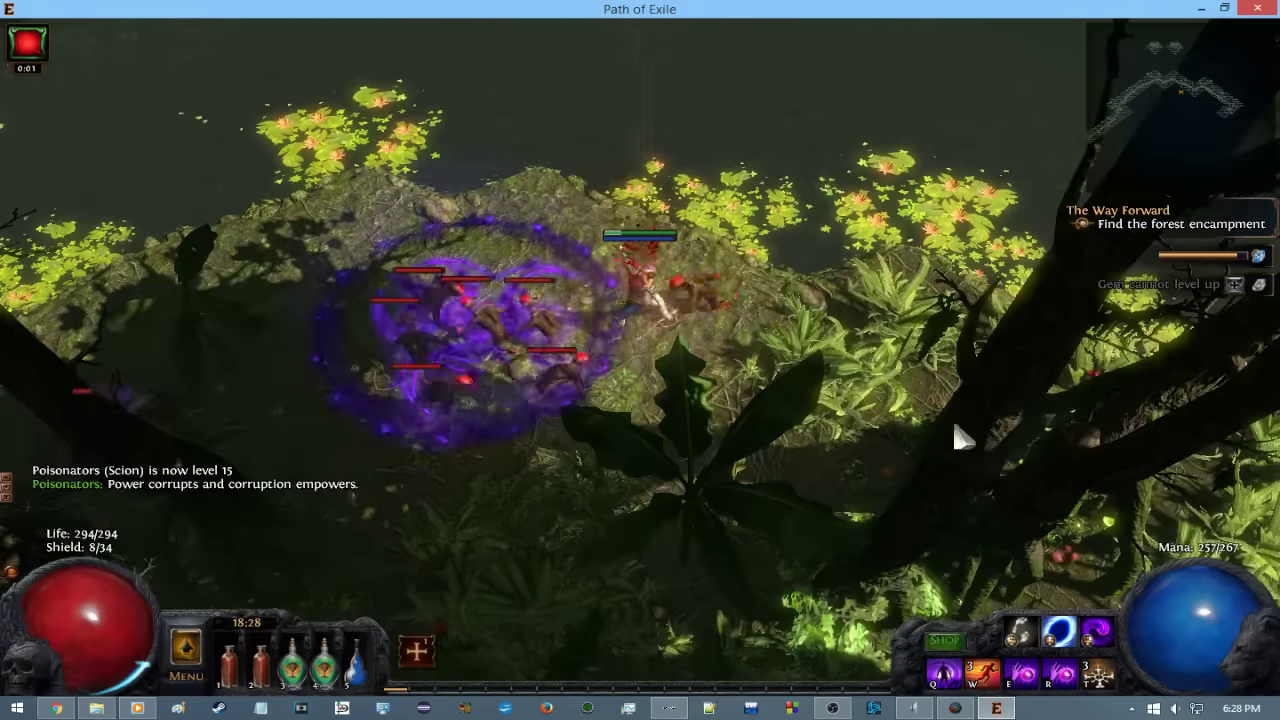
{"action": "left_click", "coordinate": [857, 366]}
{"action": "left_click", "coordinate": [1128, 366]}
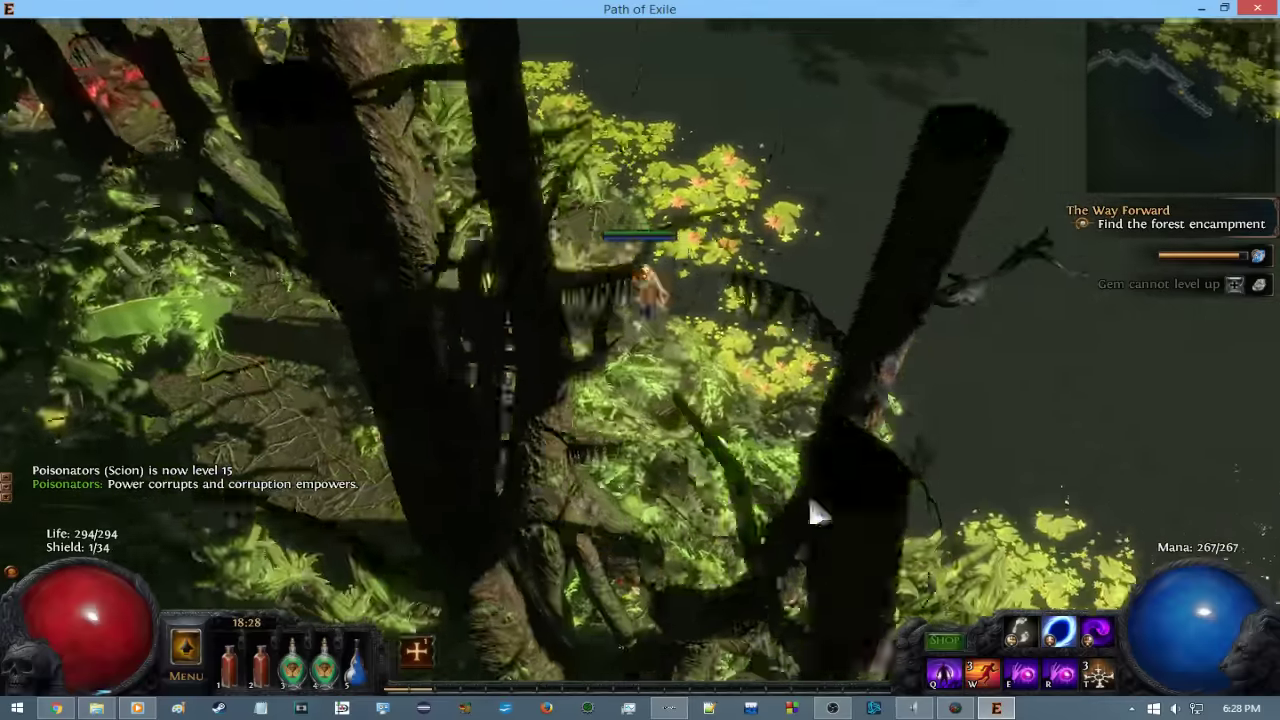
{"action": "left_click", "coordinate": [815, 512]}
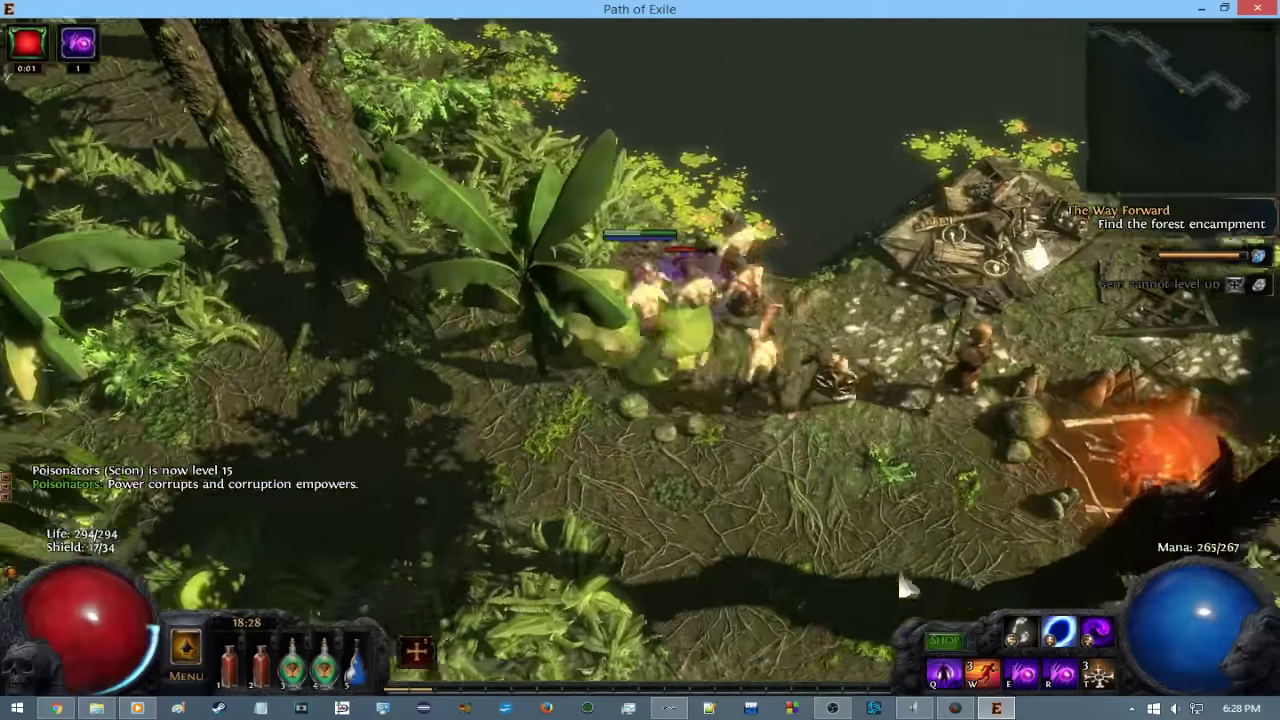
{"action": "left_click", "coordinate": [905, 585]}
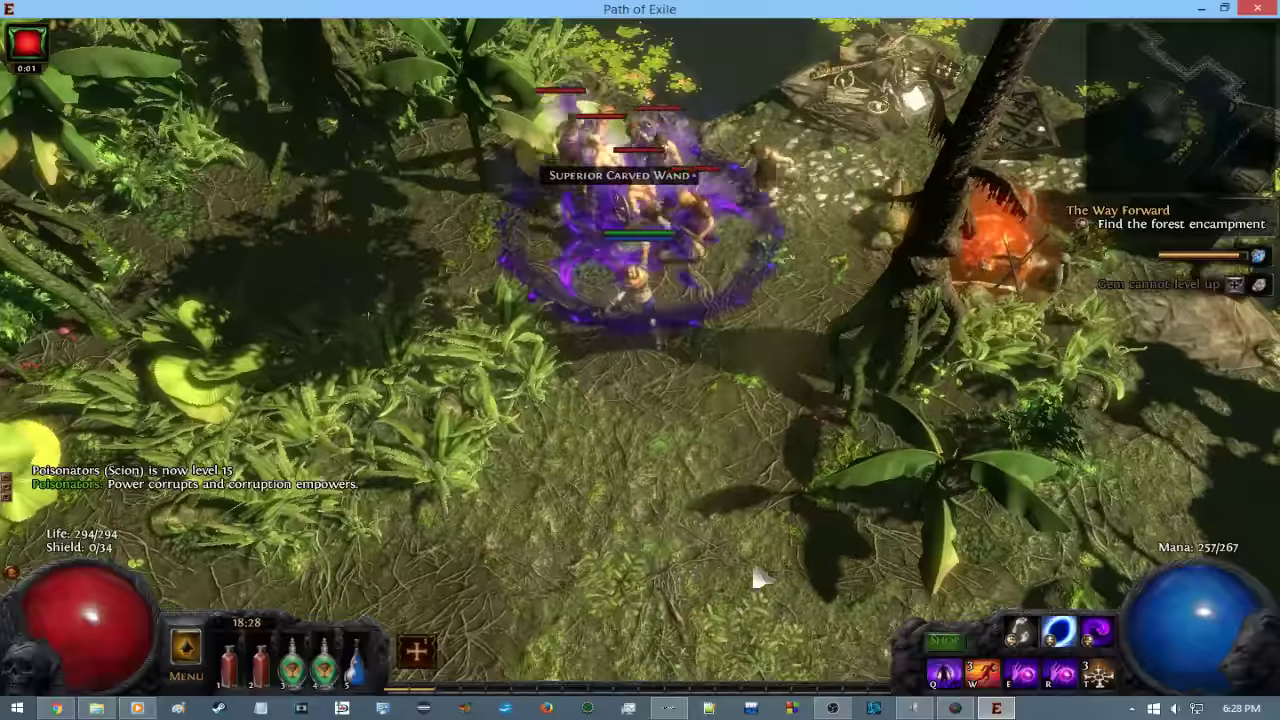
{"action": "left_click", "coordinate": [757, 578]}
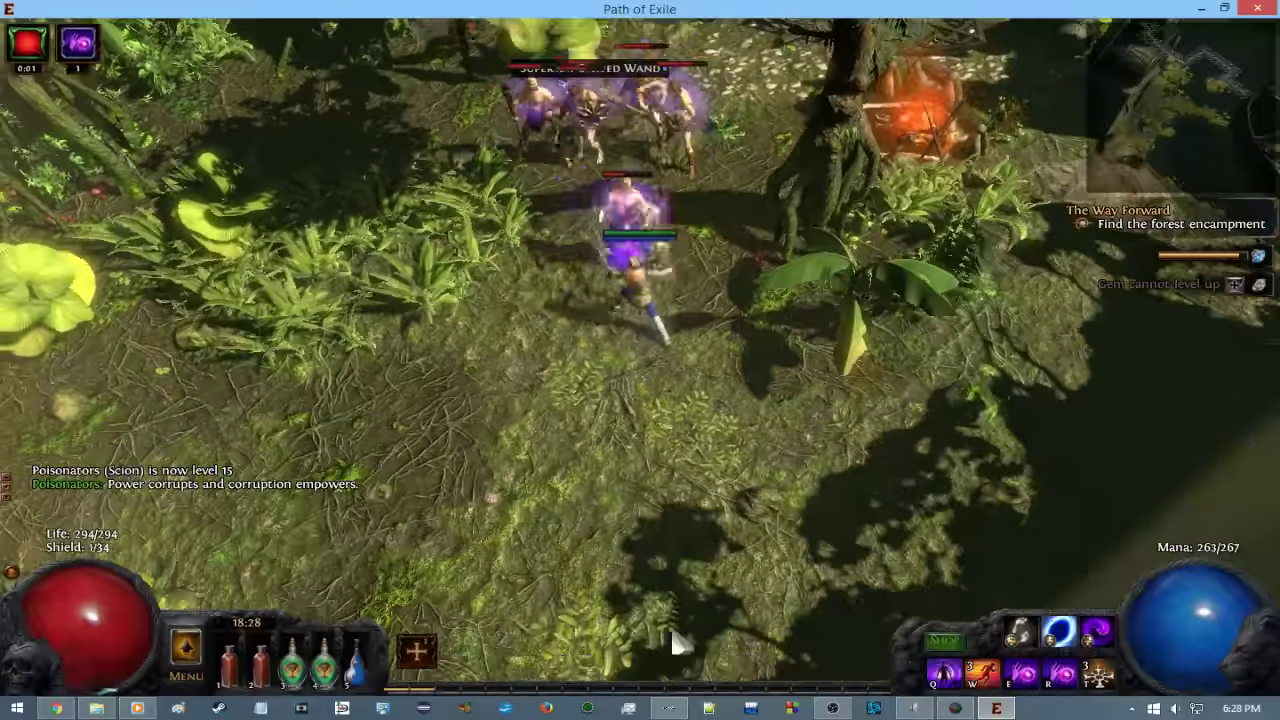
{"action": "left_click", "coordinate": [673, 643]}
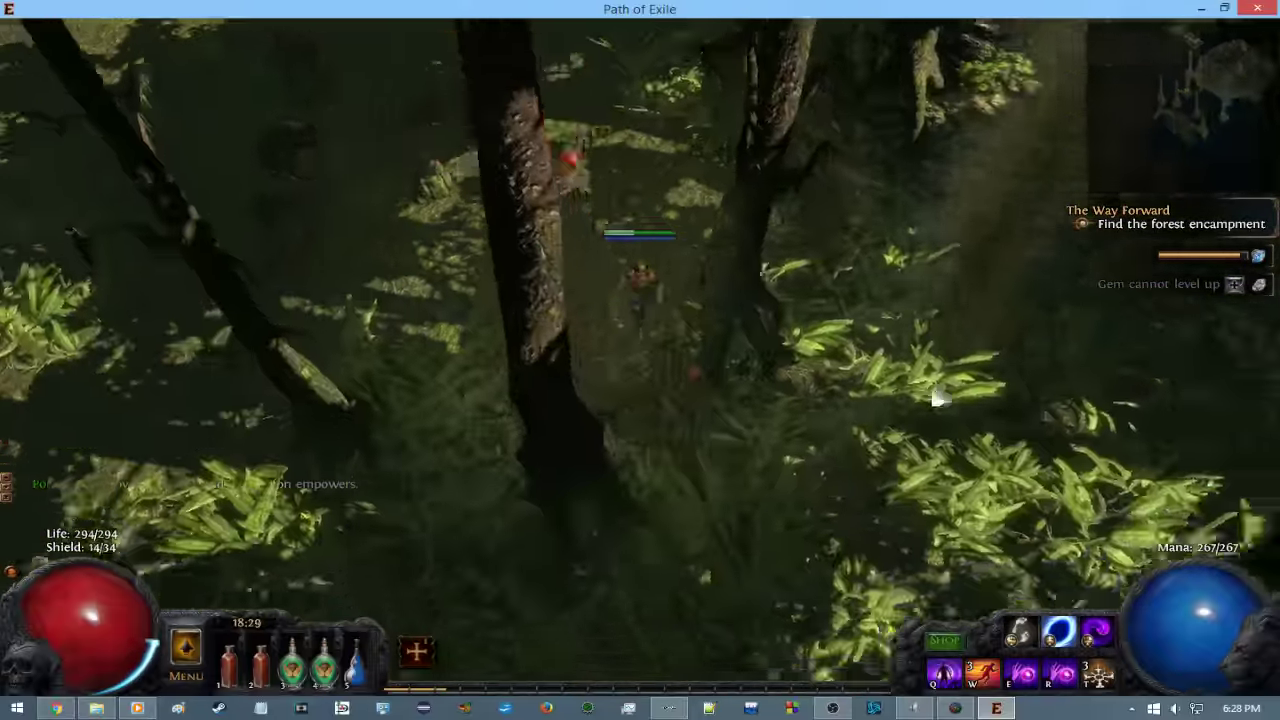
Walk down-right through the dark forest with the overlay map shown.
{"action": "left_click", "coordinate": [935, 398]}
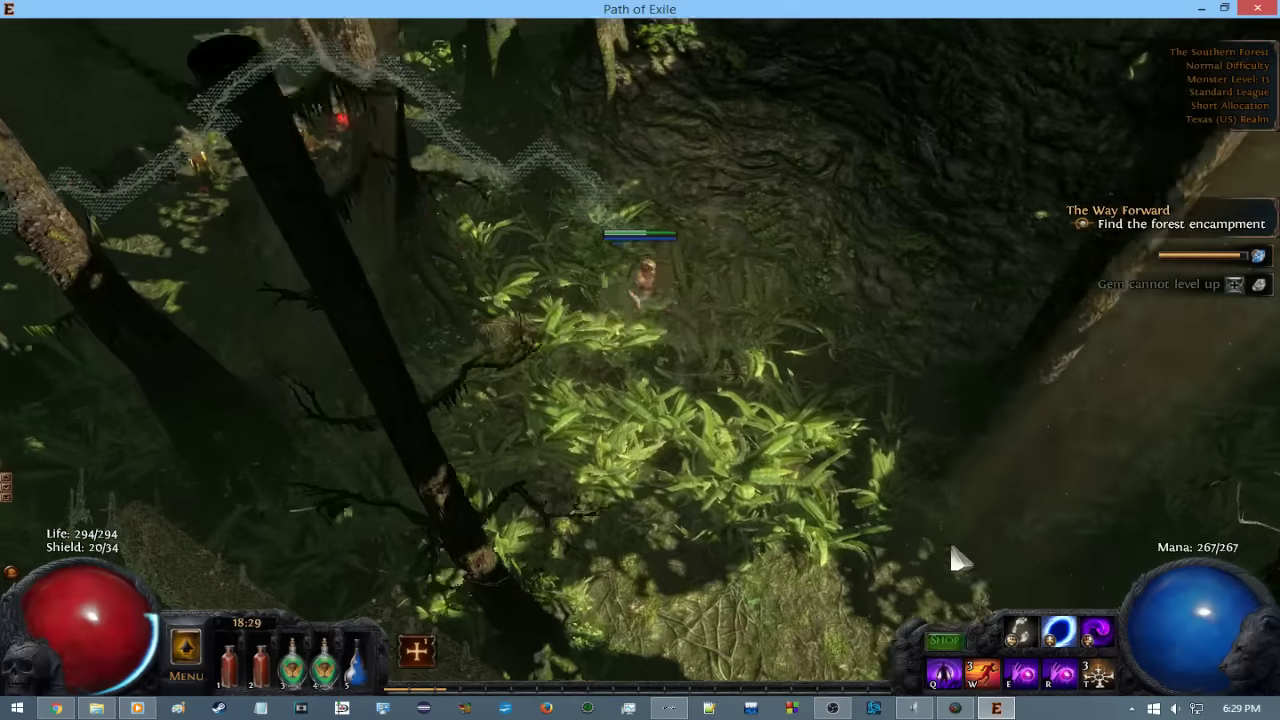
{"action": "left_click", "coordinate": [960, 567]}
{"action": "left_click", "coordinate": [1020, 502]}
{"action": "key", "text": "Tab"}
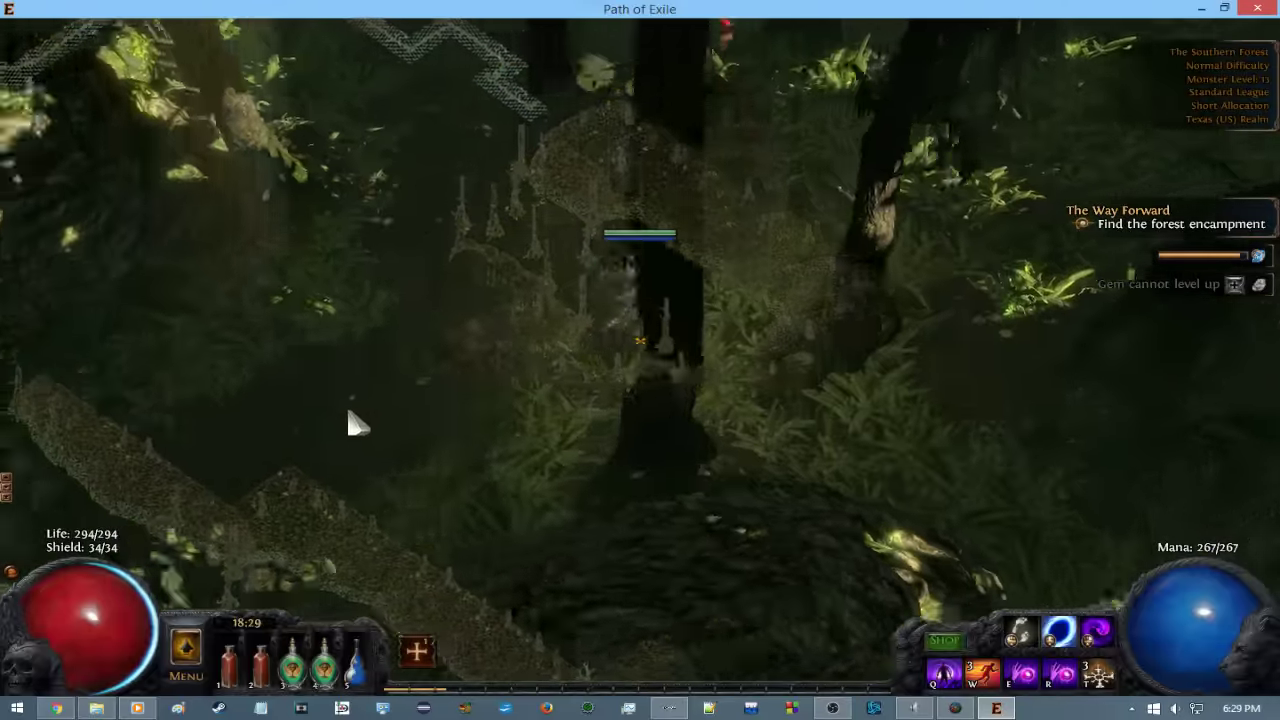
Walk up through the forest past the tribal chest to the grassy shore.
{"action": "left_click", "coordinate": [530, 200]}
{"action": "left_click", "coordinate": [626, 122]}
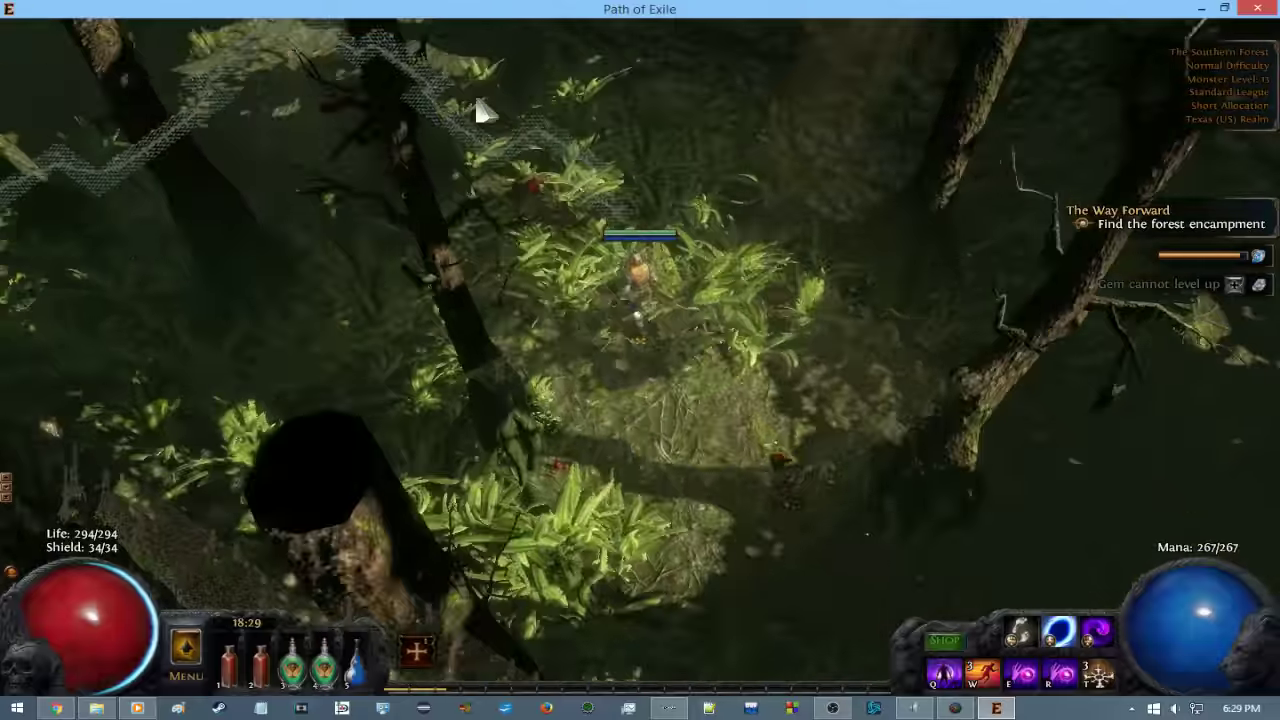
{"action": "left_click", "coordinate": [478, 110]}
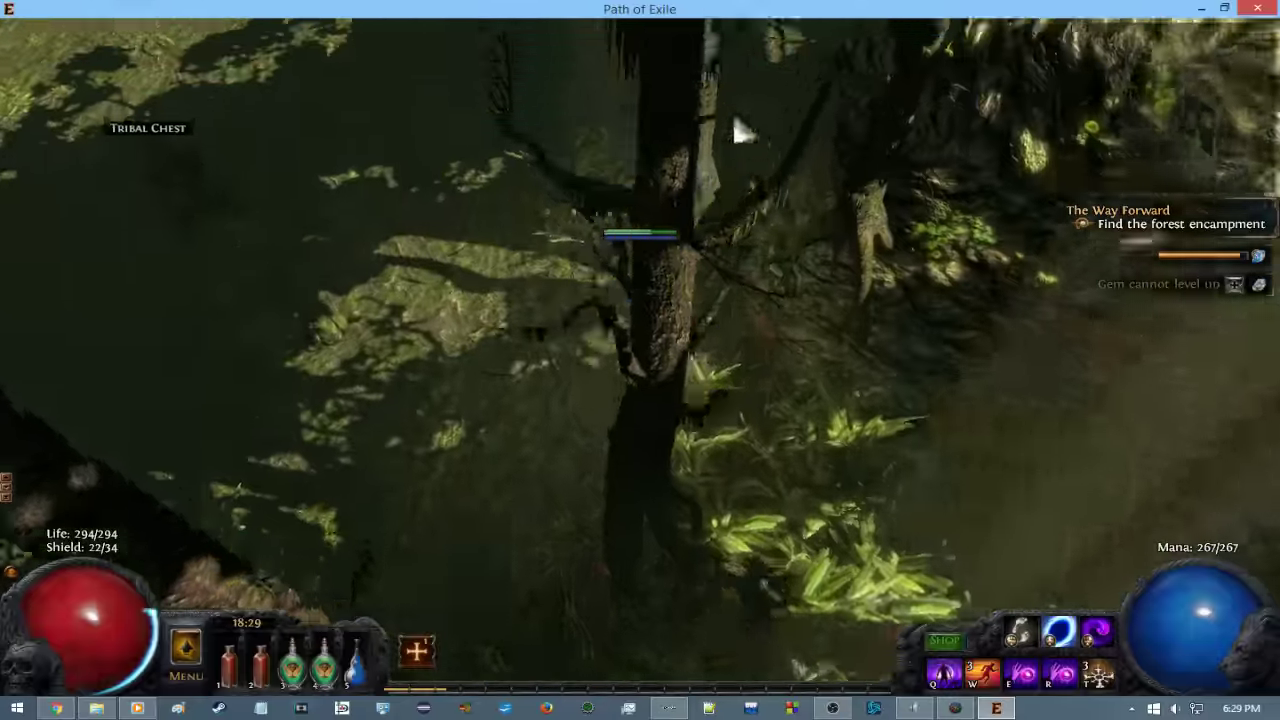
{"action": "left_click", "coordinate": [735, 130]}
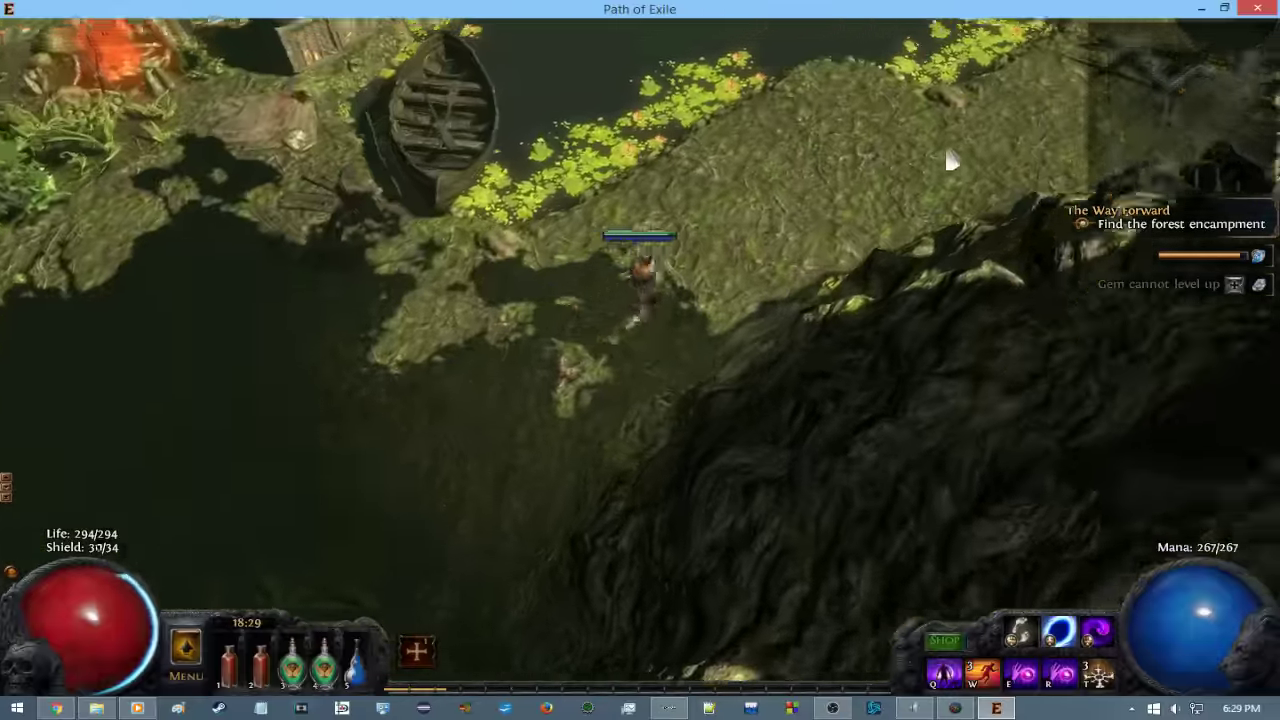
{"action": "left_click", "coordinate": [950, 160]}
Close the passive tree and walk into the Forest Encampment.
{"action": "key", "text": "p"}
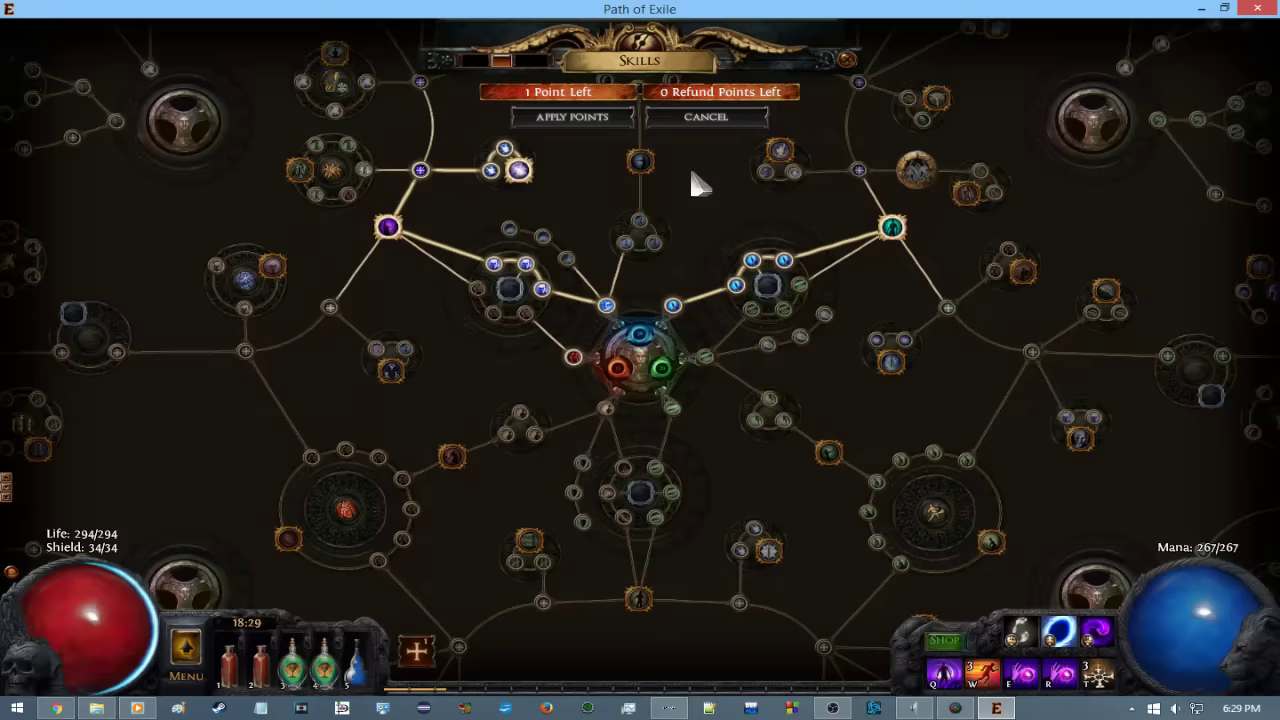
{"action": "key", "text": "p"}
{"action": "left_click", "coordinate": [660, 330]}
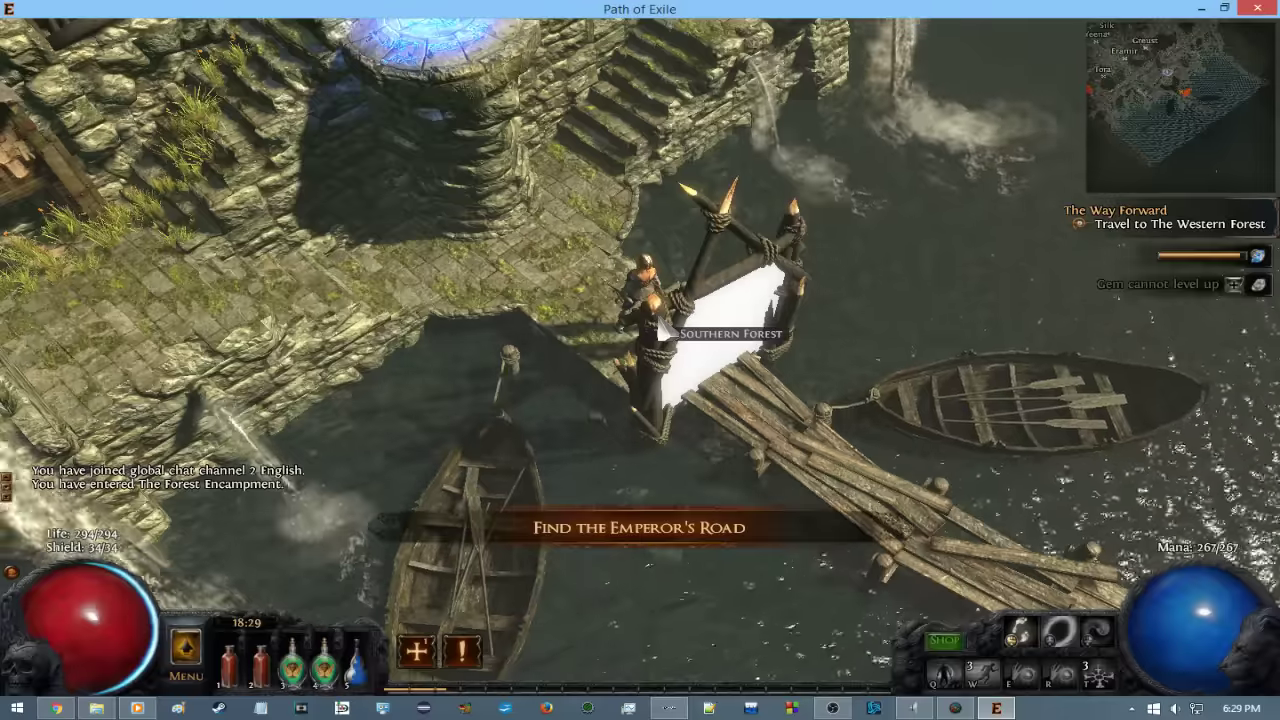
Pan around the passive tree's nodes without spending the point, then close it.
{"action": "key", "text": "p"}
{"action": "mouse_move", "coordinate": [540, 220]}
{"action": "left_mouse_down"}
{"action": "mouse_move", "coordinate": [420, 523]}
{"action": "mouse_move", "coordinate": [443, 537]}
{"action": "mouse_move", "coordinate": [471, 397]}
{"action": "mouse_move", "coordinate": [605, 170]}
{"action": "left_mouse_up"}
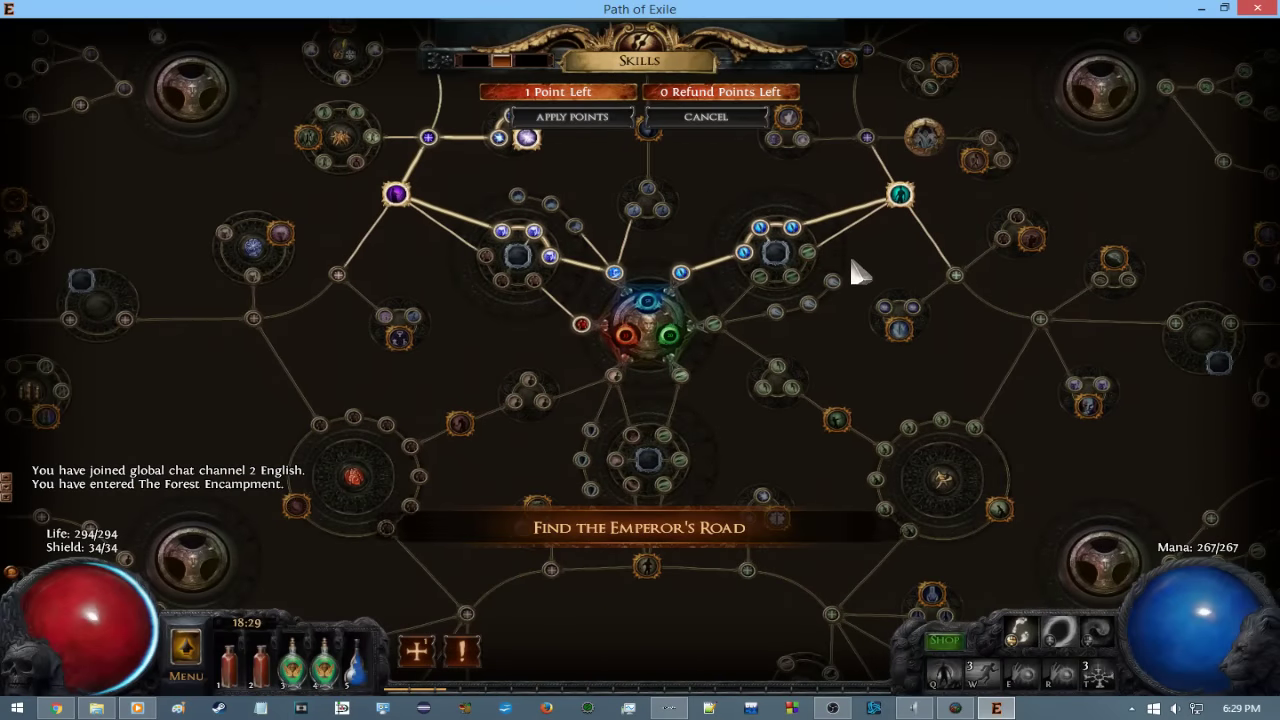
{"action": "mouse_move", "coordinate": [475, 373]}
{"action": "left_mouse_down"}
{"action": "mouse_move", "coordinate": [606, 337]}
{"action": "mouse_move", "coordinate": [510, 495]}
{"action": "left_mouse_up"}
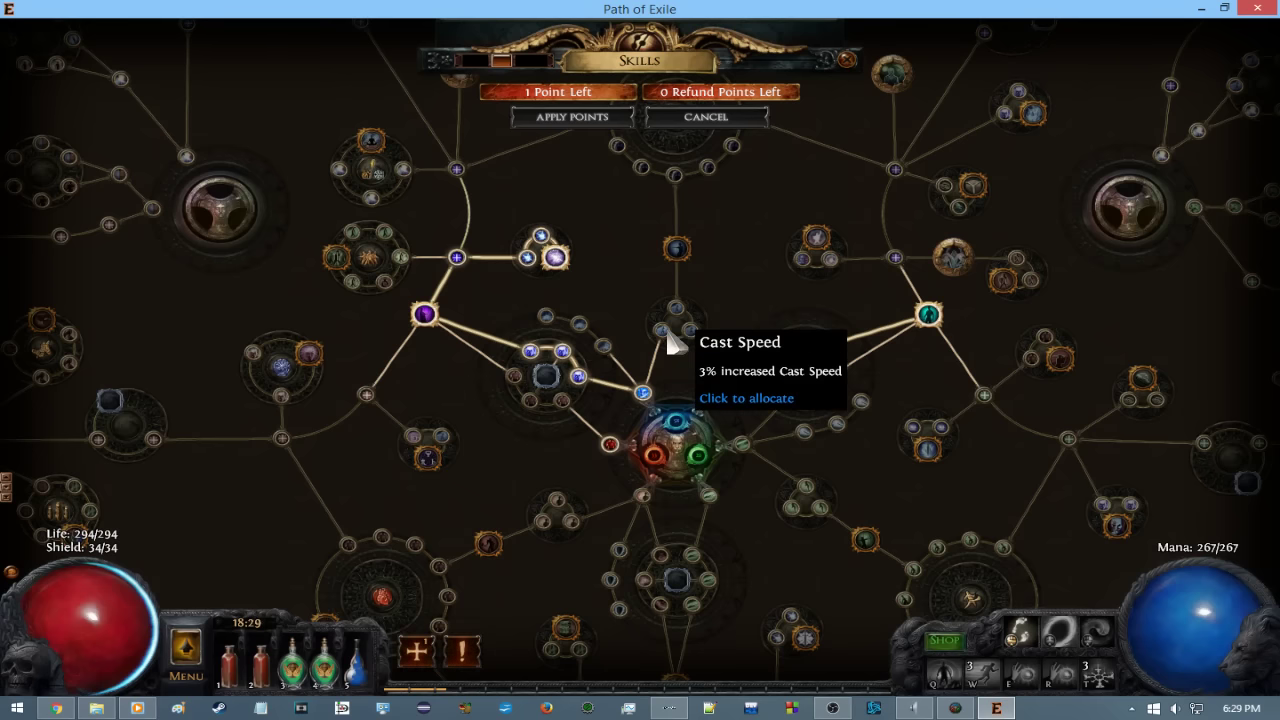
{"action": "left_click_drag", "start_coordinate": [668, 340], "coordinate": [690, 340]}
{"action": "mouse_move", "coordinate": [338, 478]}
{"action": "left_mouse_down"}
{"action": "mouse_move", "coordinate": [643, 291]}
{"action": "mouse_move", "coordinate": [620, 418]}
{"action": "left_mouse_up"}
{"action": "key", "text": "p"}
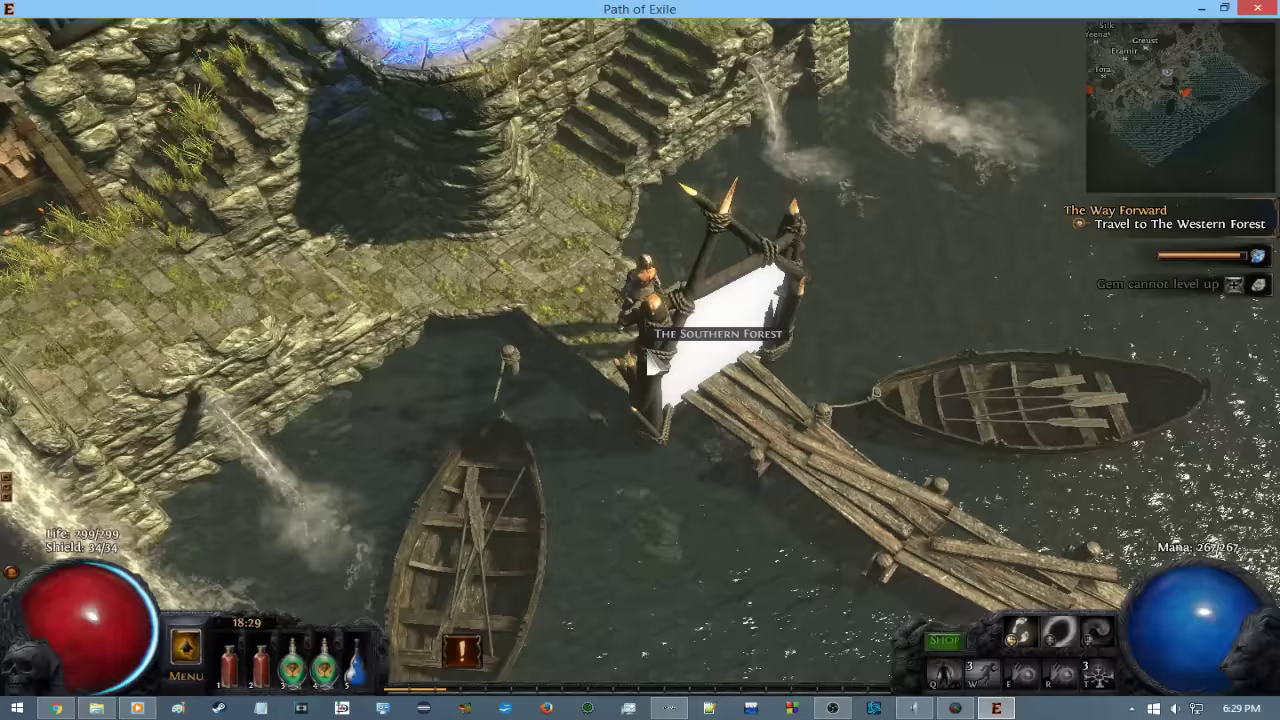
{"action": "left_click", "coordinate": [384, 300]}
Sell the spare sword to Greust with the inventory open.
{"action": "left_click_drag", "start_coordinate": [496, 360], "coordinate": [538, 240]}
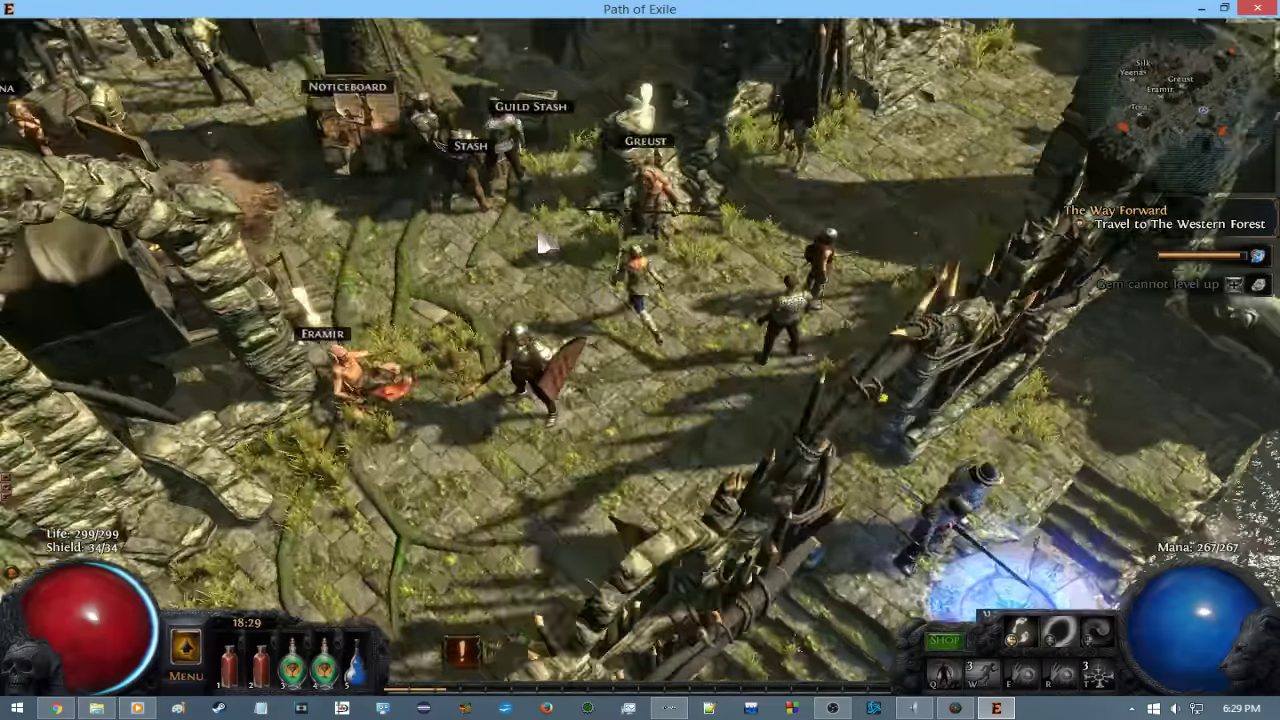
{"action": "key", "text": "i"}
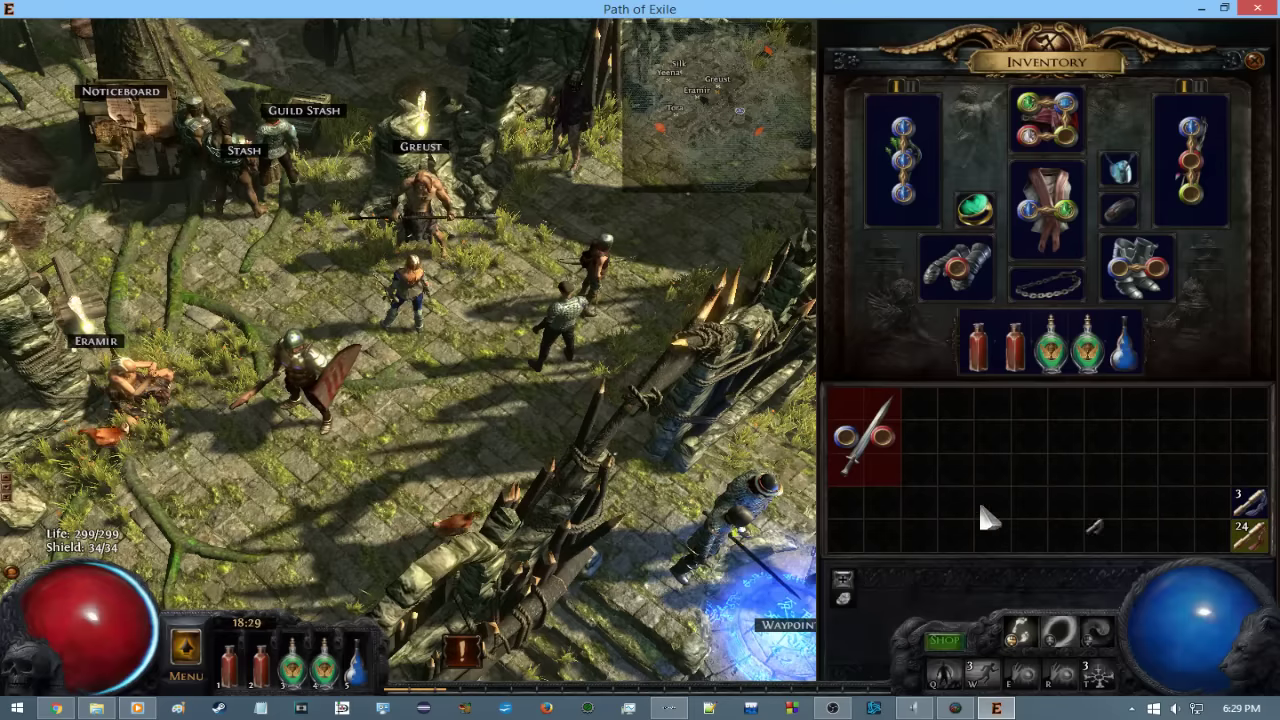
{"action": "left_click", "coordinate": [420, 225]}
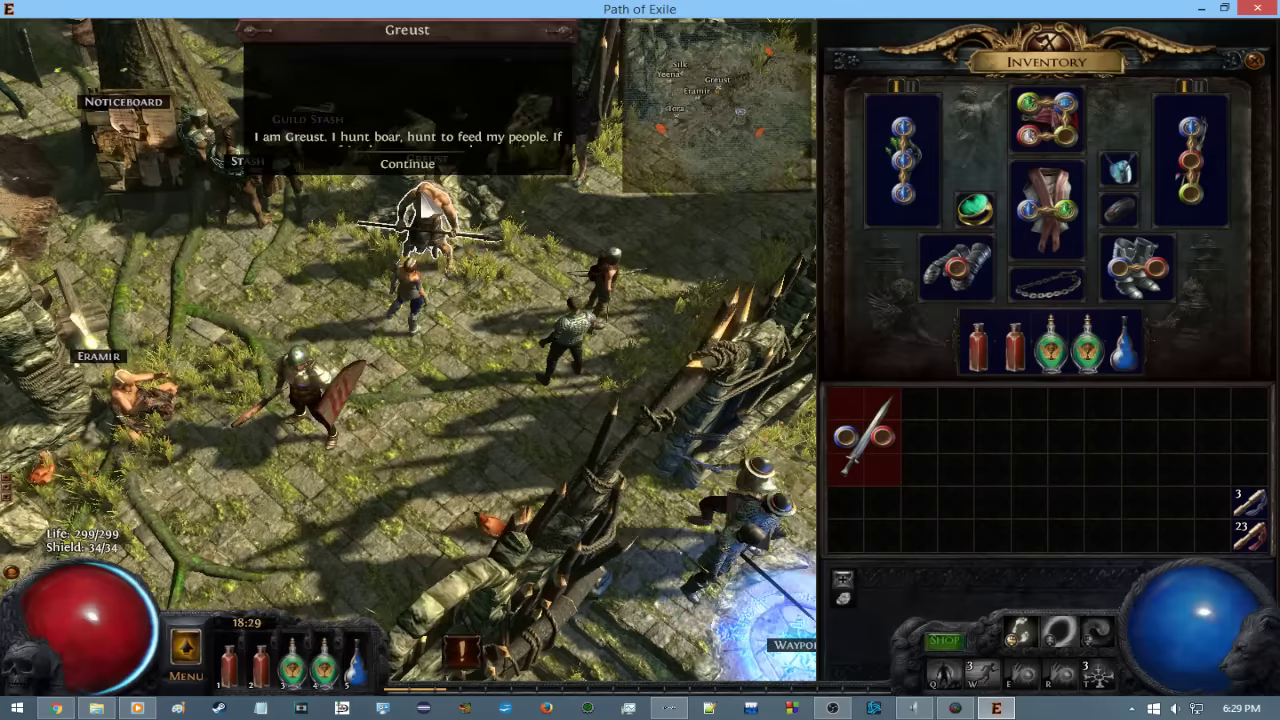
{"action": "left_click", "coordinate": [425, 106]}
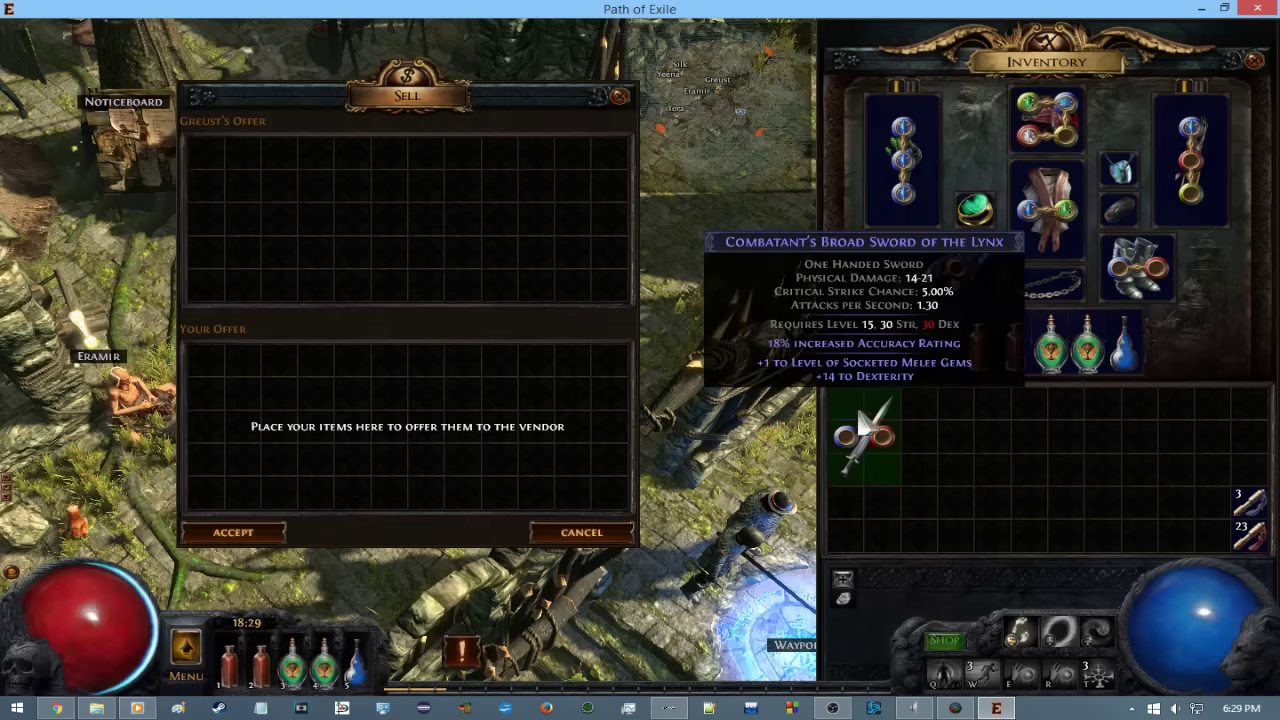
{"action": "left_click", "coordinate": [215, 533]}
Open the stash, close it and the inventory, and walk back up-left.
{"action": "left_click", "coordinate": [250, 190]}
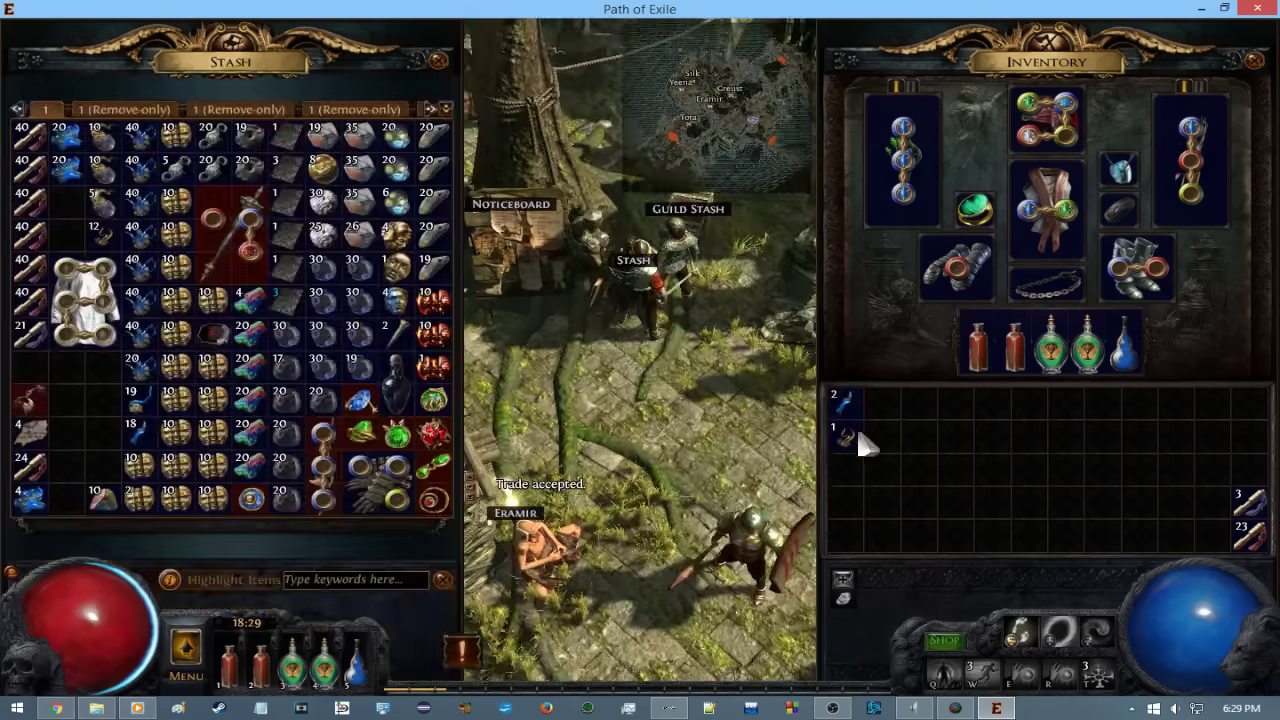
{"action": "left_click", "coordinate": [648, 503]}
{"action": "left_click", "coordinate": [487, 148]}
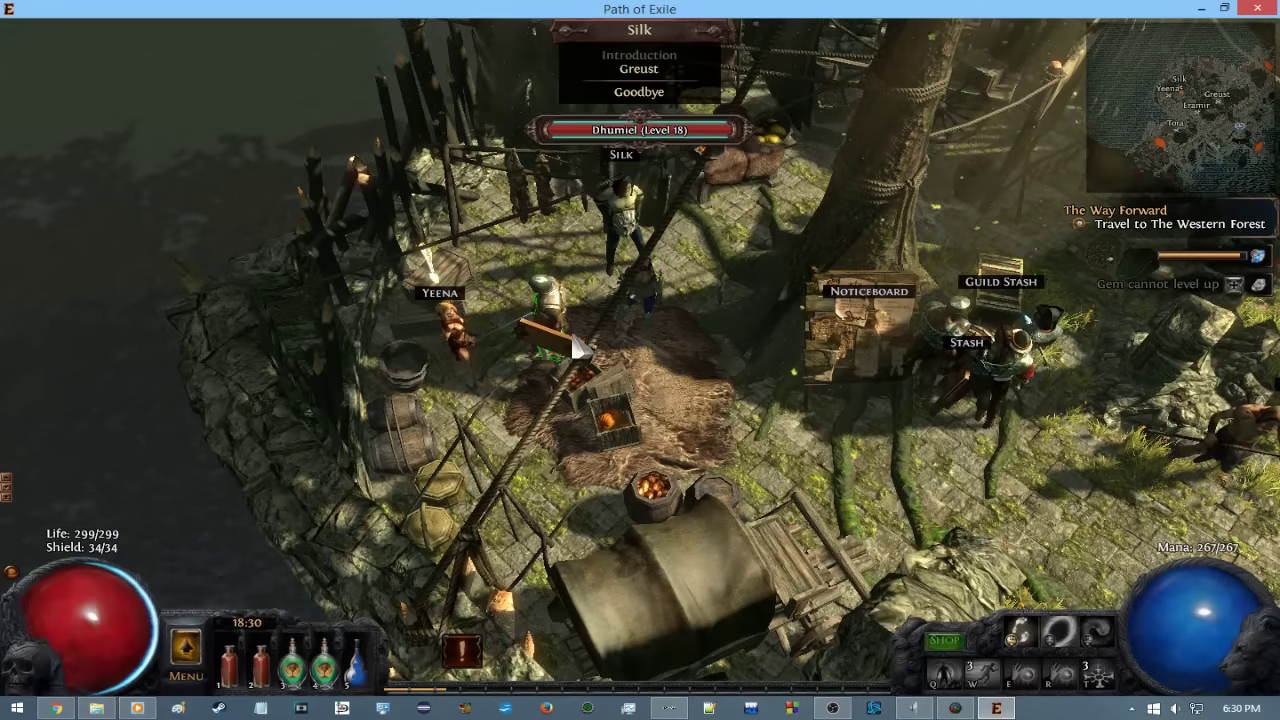
Leave Silk, accept Yeena's Great White Beast quest, and toggle the inventory.
{"action": "left_click", "coordinate": [445, 362]}
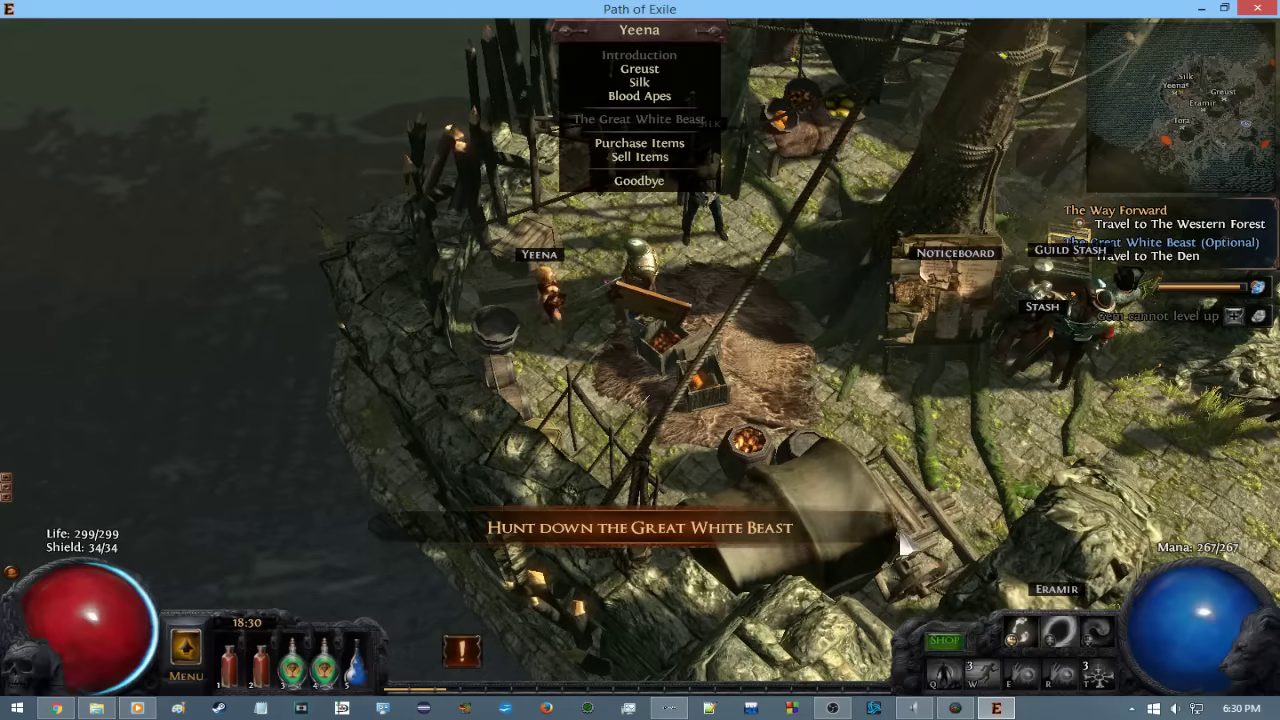
{"action": "left_click", "coordinate": [940, 518]}
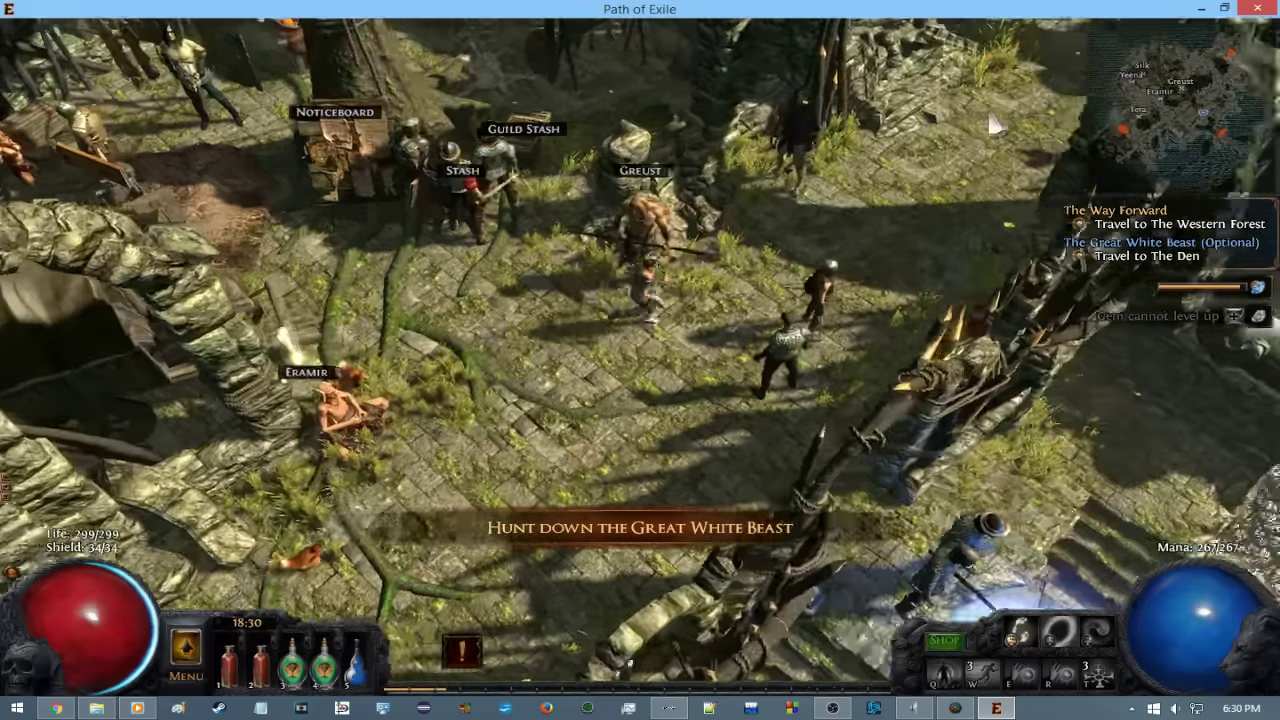
{"action": "key", "text": "i"}
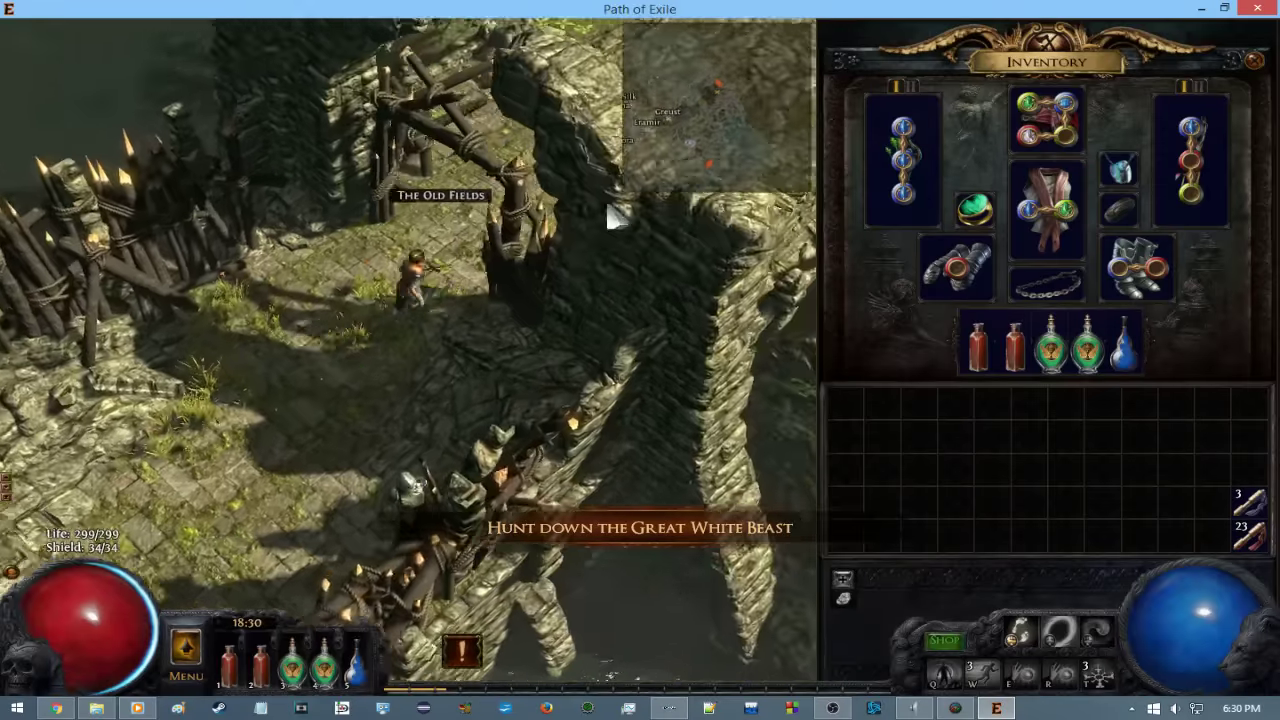
{"action": "key", "text": "i"}
Enter The Old Fields and spell down the Carnage Ape up the road.
{"action": "left_click", "coordinate": [695, 345]}
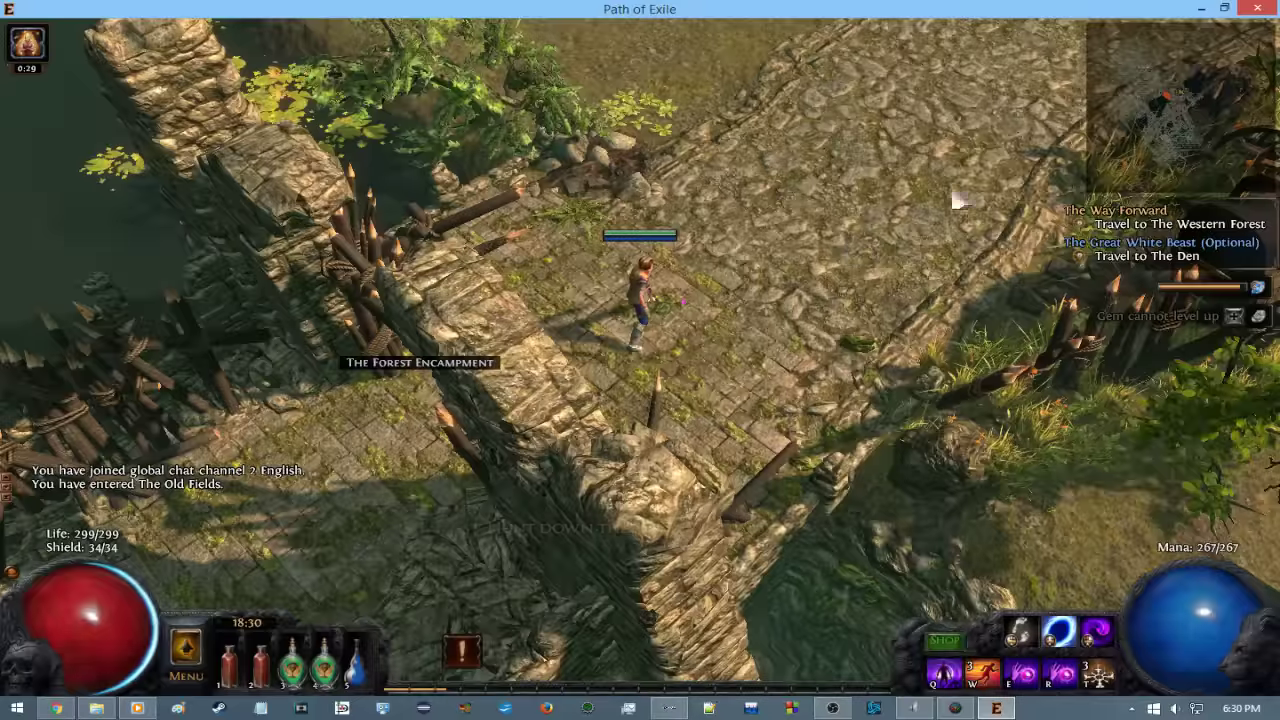
{"action": "left_click", "coordinate": [951, 200]}
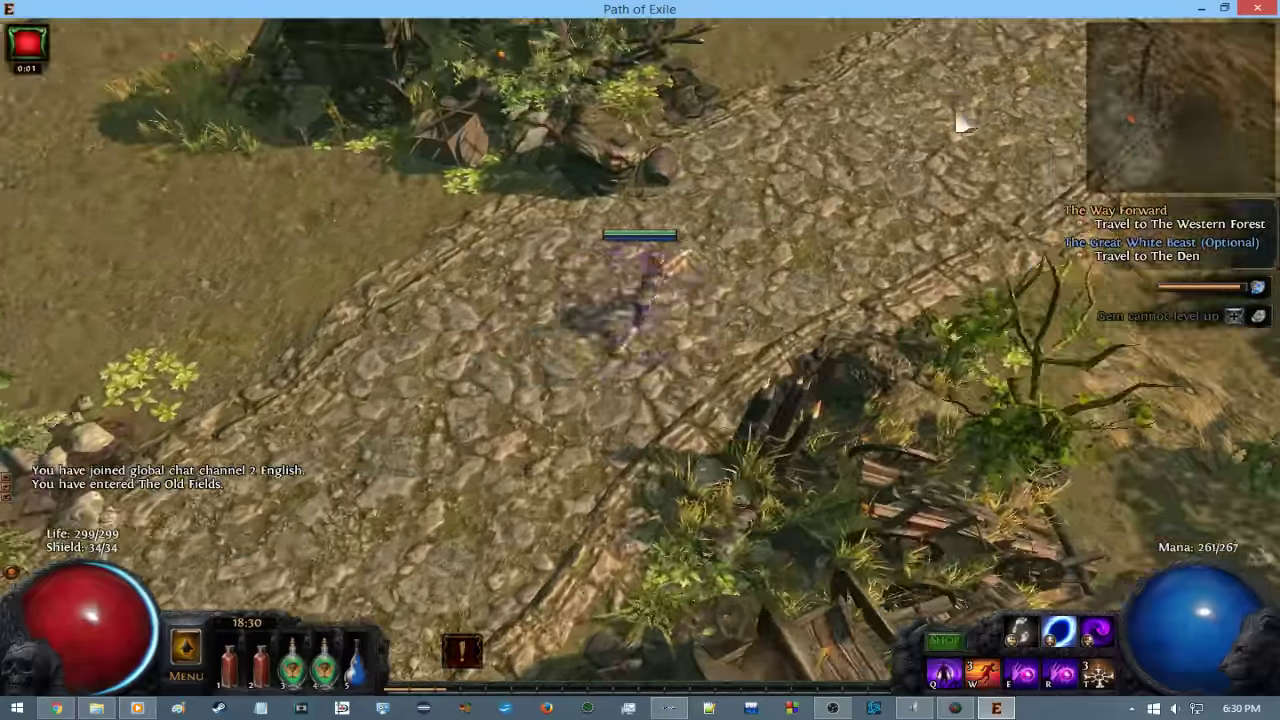
{"action": "right_click", "coordinate": [958, 121]}
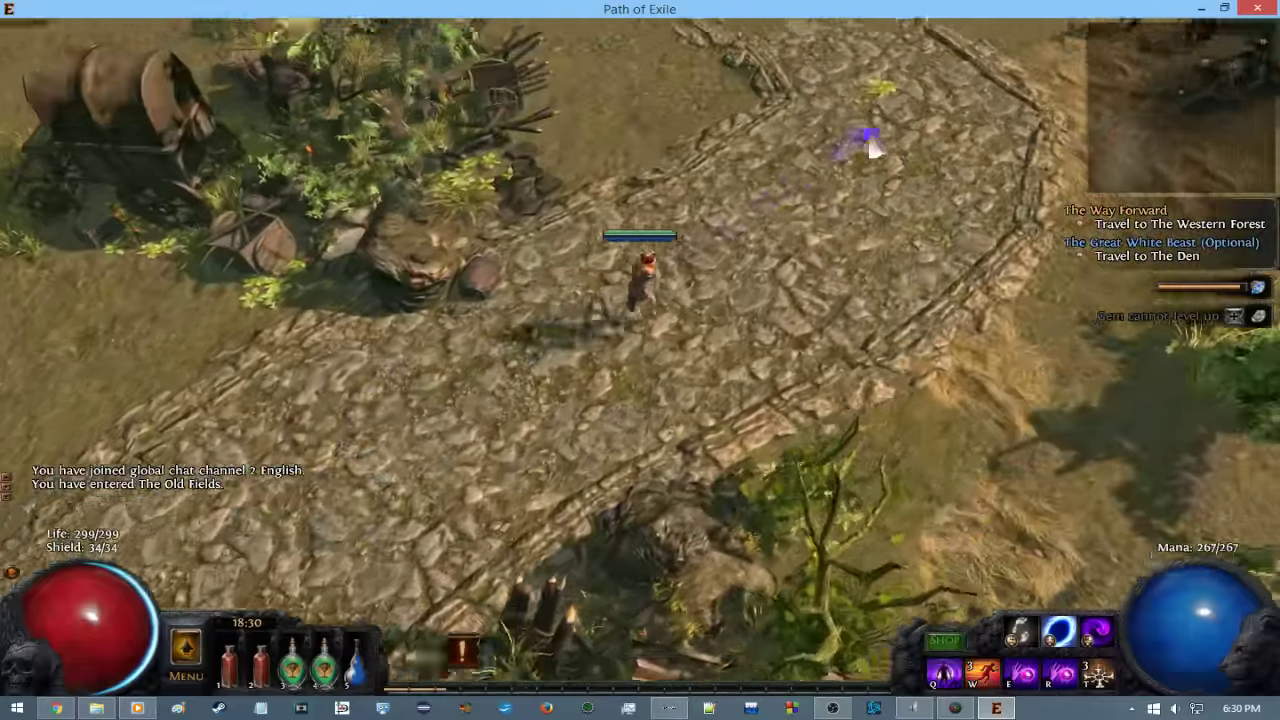
{"action": "left_click", "coordinate": [886, 149]}
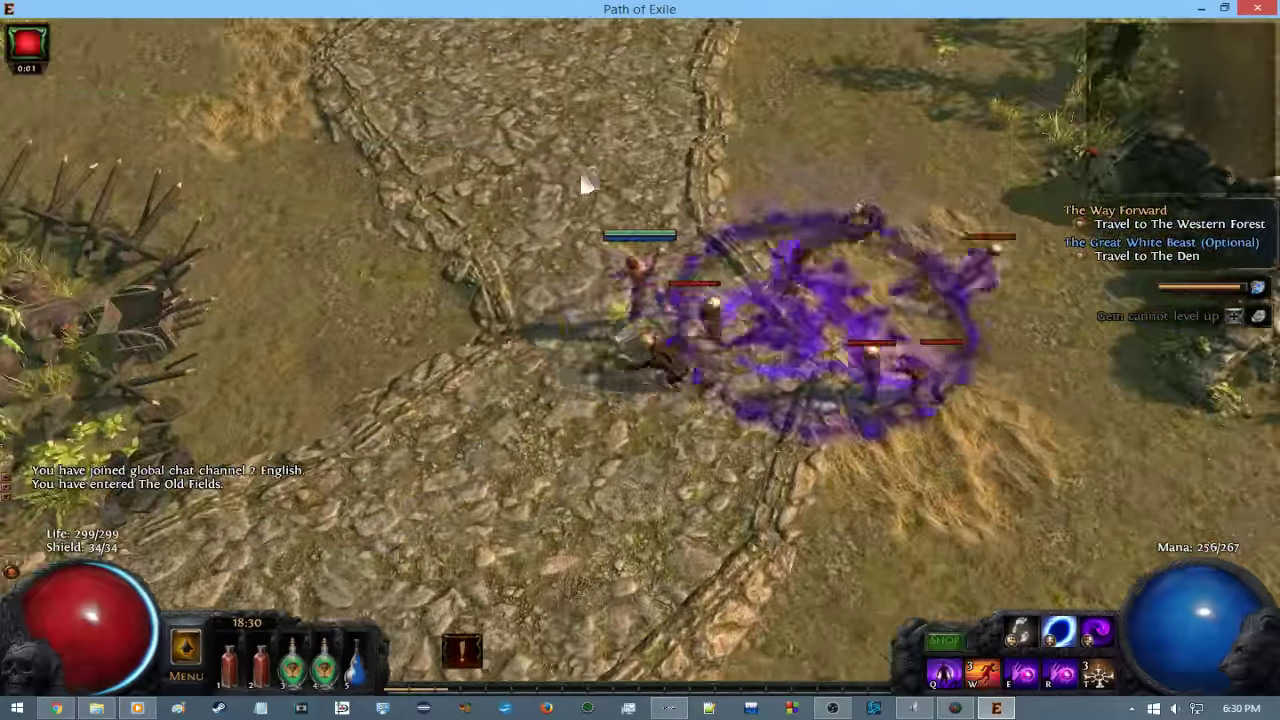
{"action": "left_click", "coordinate": [570, 90]}
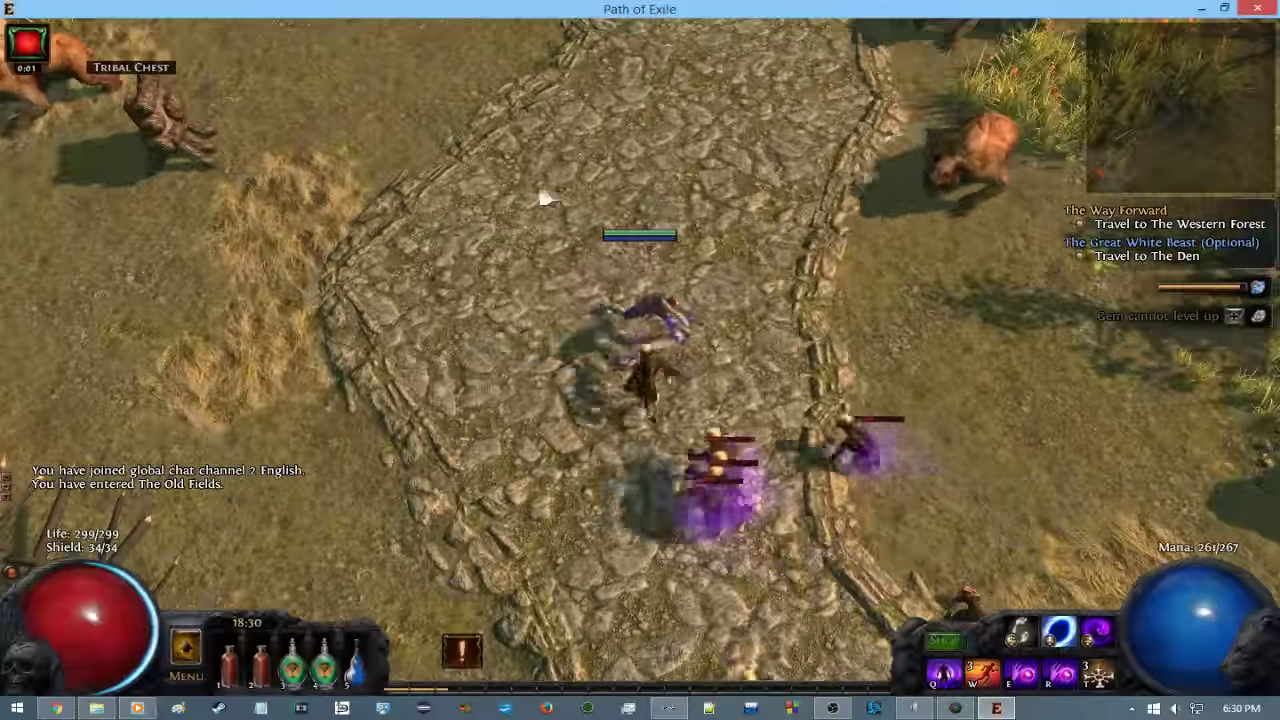
{"action": "left_click", "coordinate": [771, 109]}
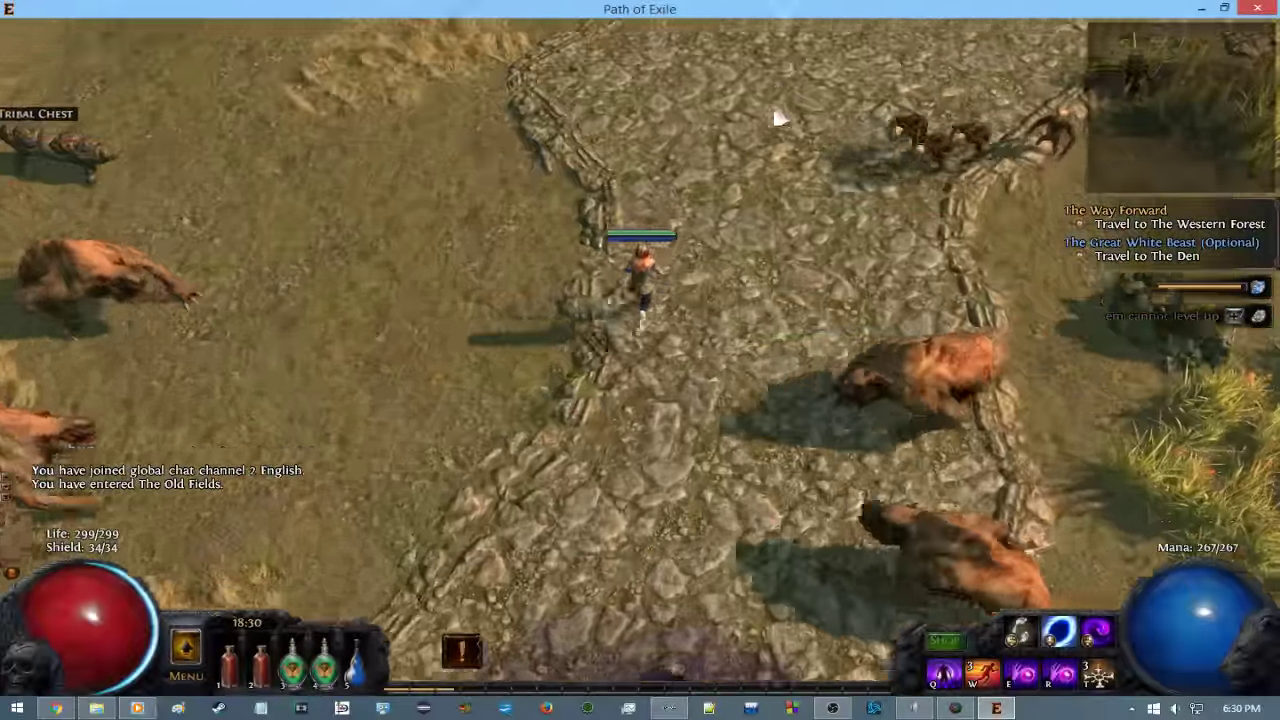
{"action": "key", "text": "e"}
{"action": "left_click", "coordinate": [662, 122]}
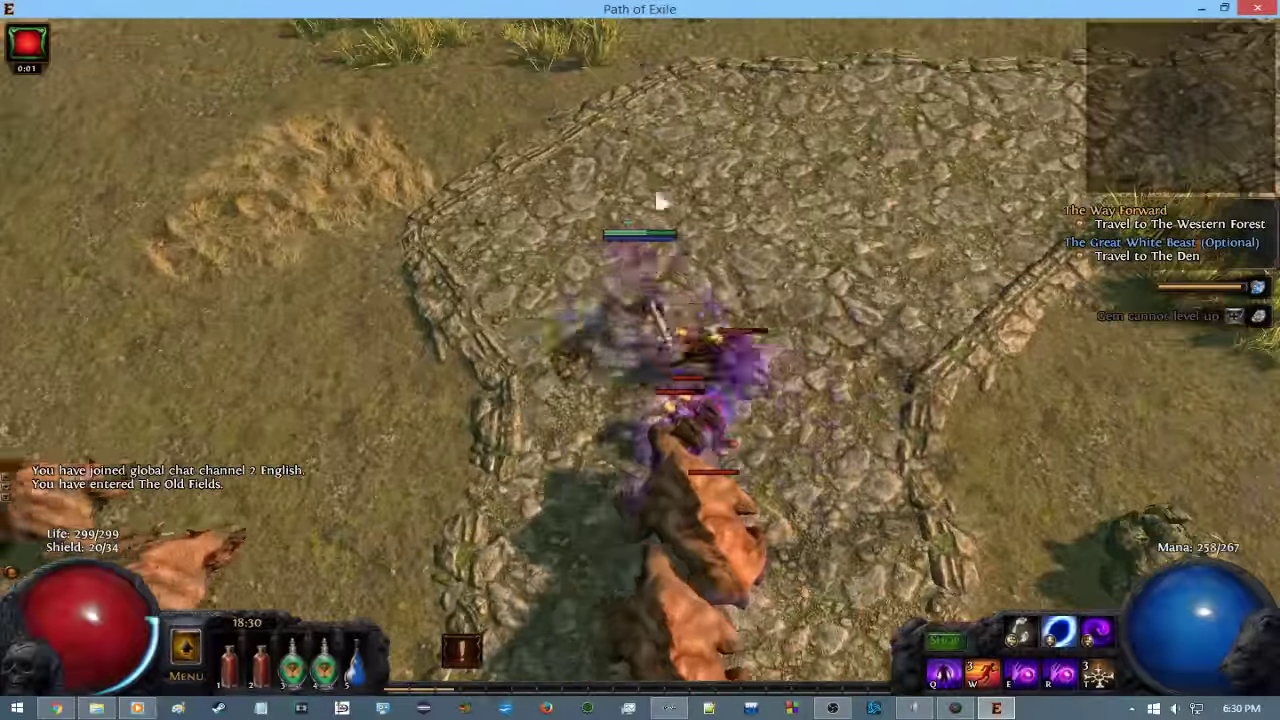
Follow the stone path northeast past the apes, casting a spell burst.
{"action": "left_click", "coordinate": [1071, 306]}
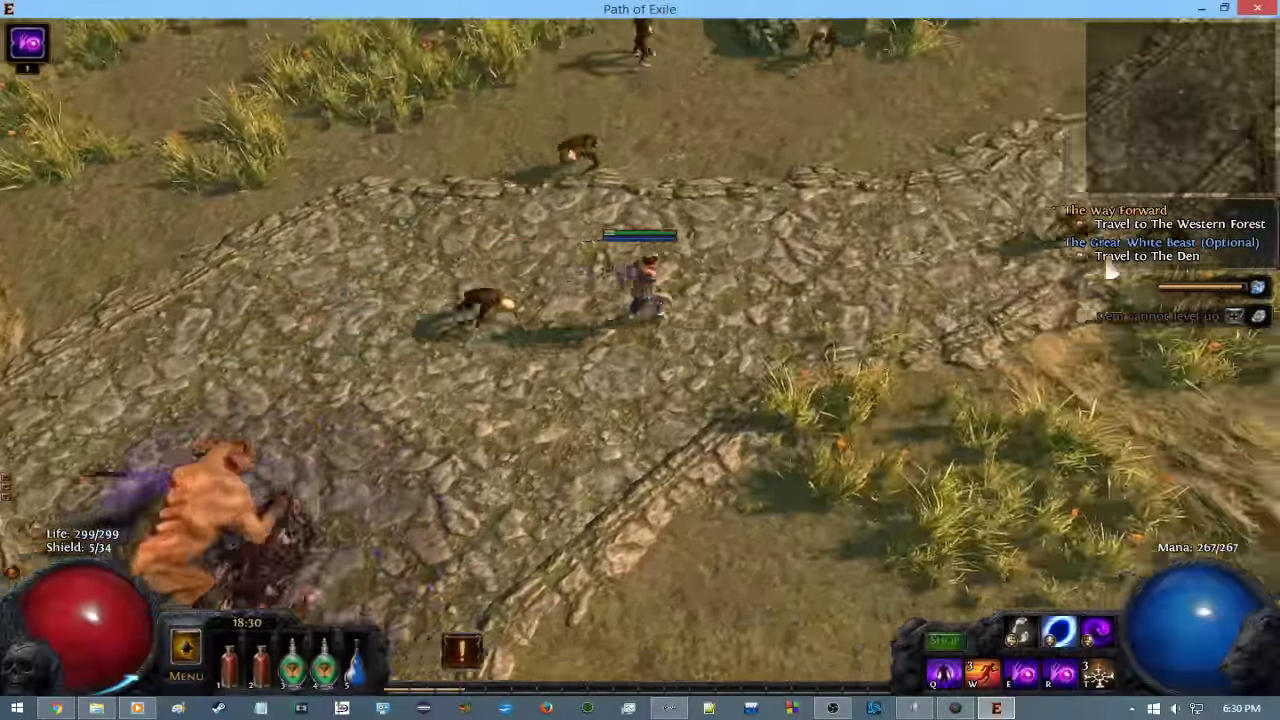
{"action": "left_click", "coordinate": [956, 88]}
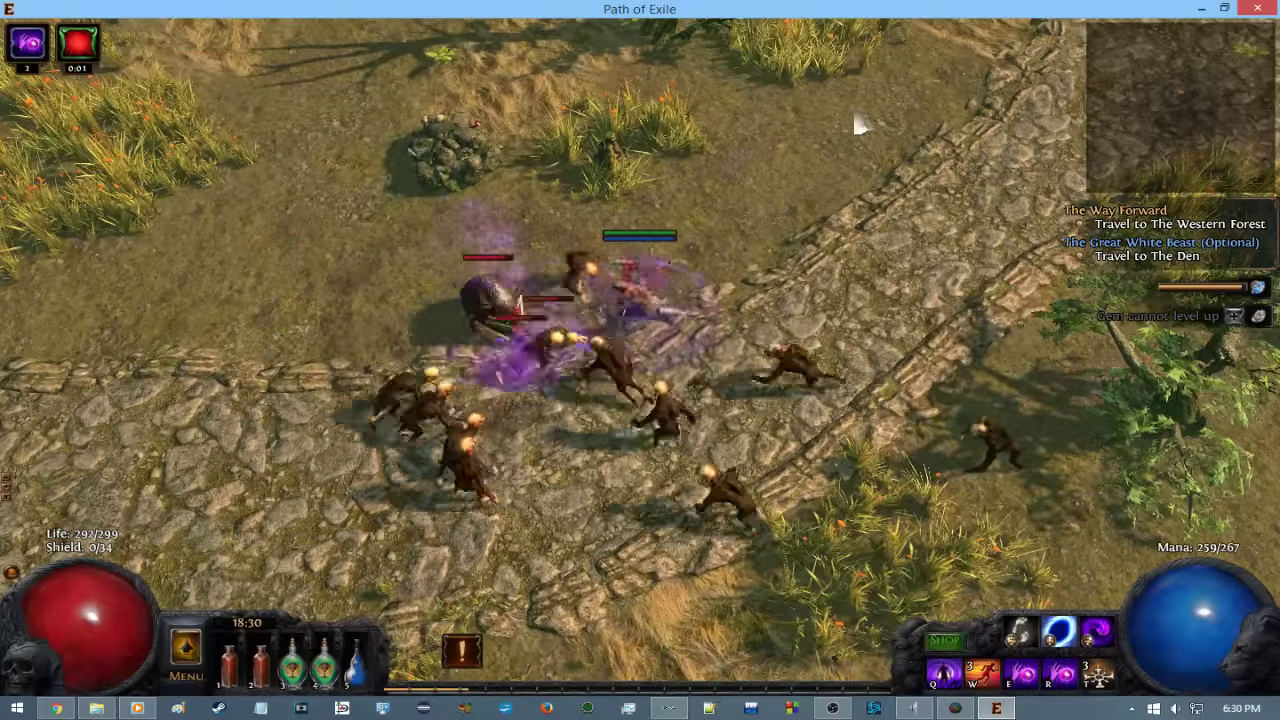
{"action": "left_click", "coordinate": [951, 90]}
{"action": "left_click", "coordinate": [980, 226]}
{"action": "left_click", "coordinate": [910, 148]}
{"action": "right_click", "coordinate": [715, 335]}
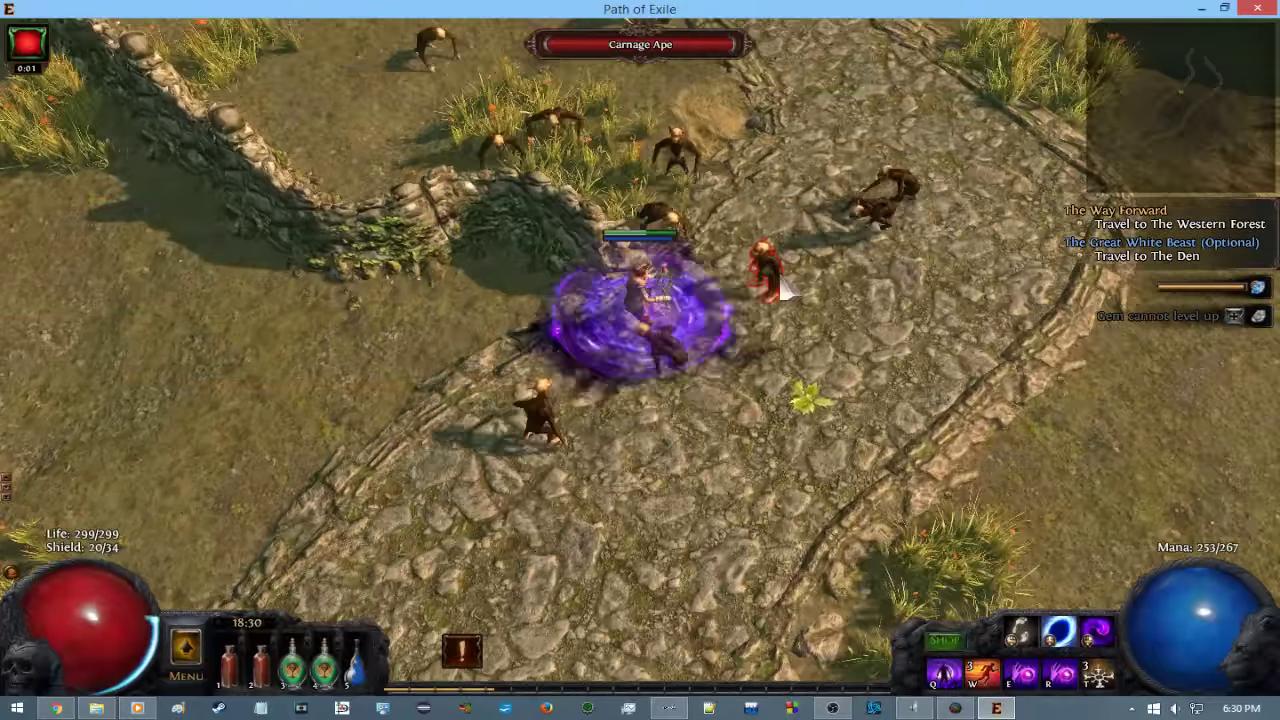
{"action": "left_click", "coordinate": [1026, 69]}
Spell the Carnage Chieftain and charging Hairy Bonecruncher bears, then run north.
{"action": "left_click", "coordinate": [523, 177]}
{"action": "right_click", "coordinate": [540, 485]}
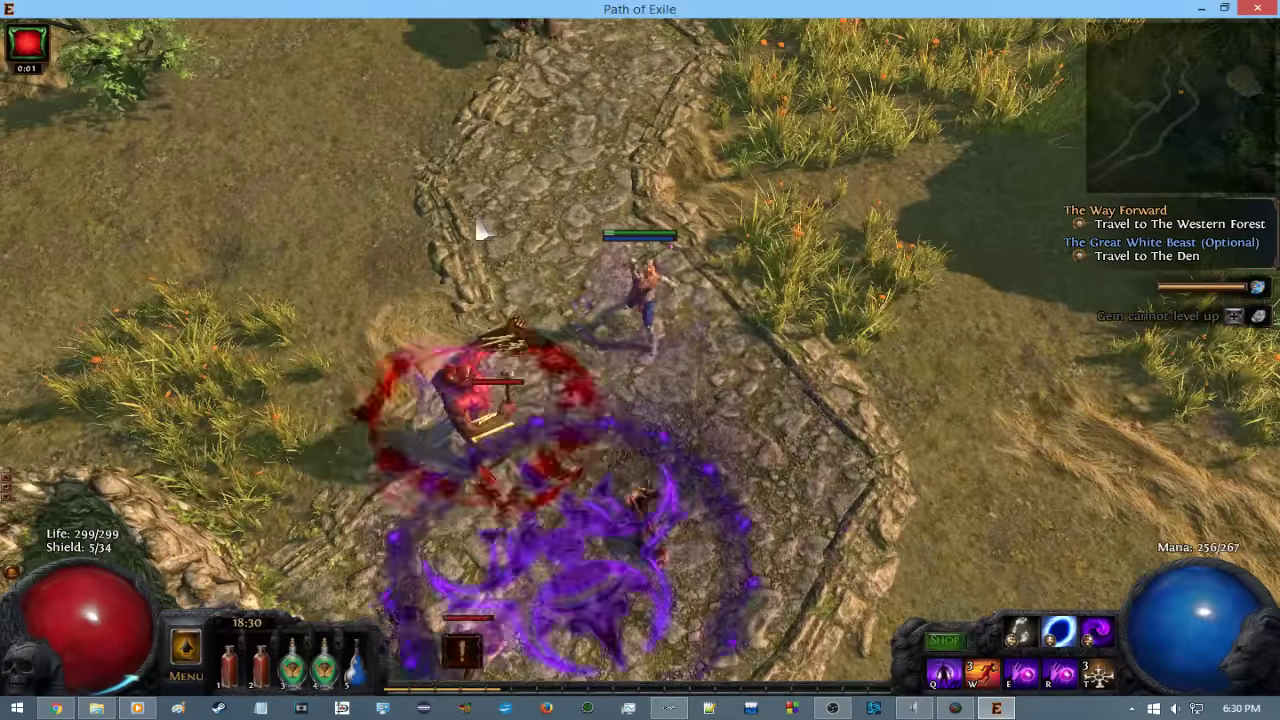
{"action": "left_click", "coordinate": [808, 86]}
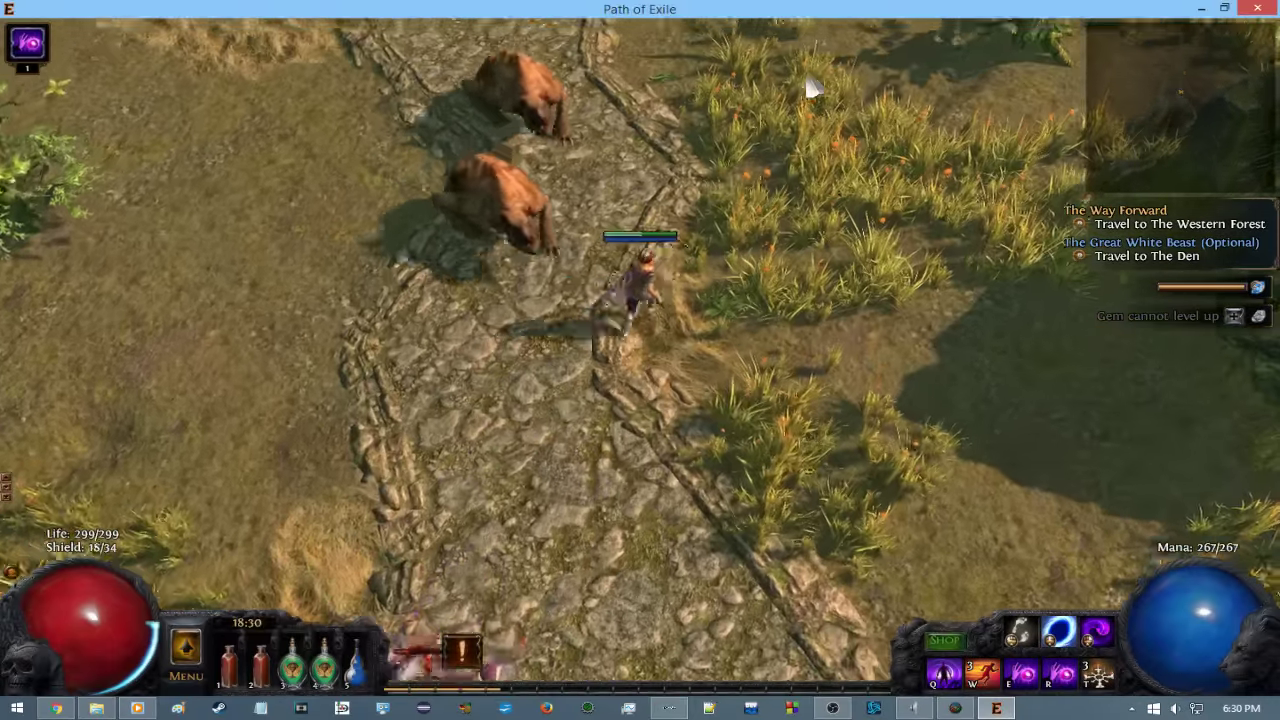
{"action": "right_click", "coordinate": [480, 305]}
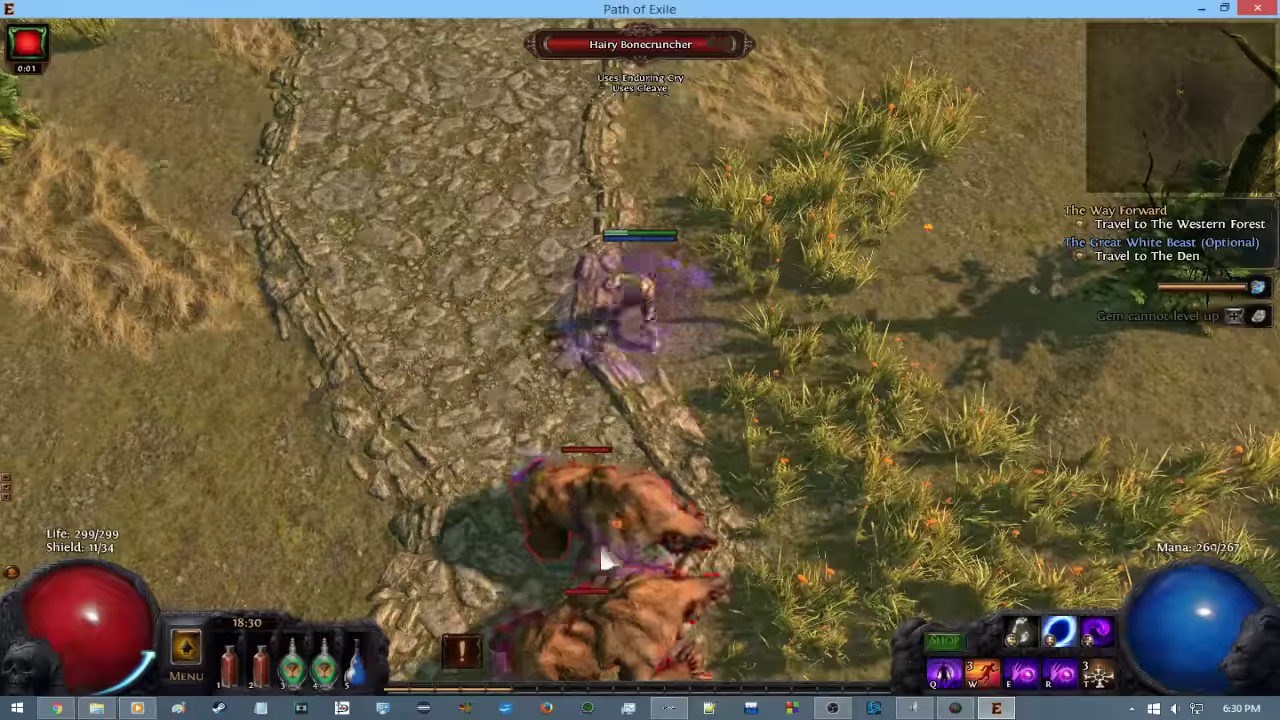
{"action": "left_click", "coordinate": [466, 220]}
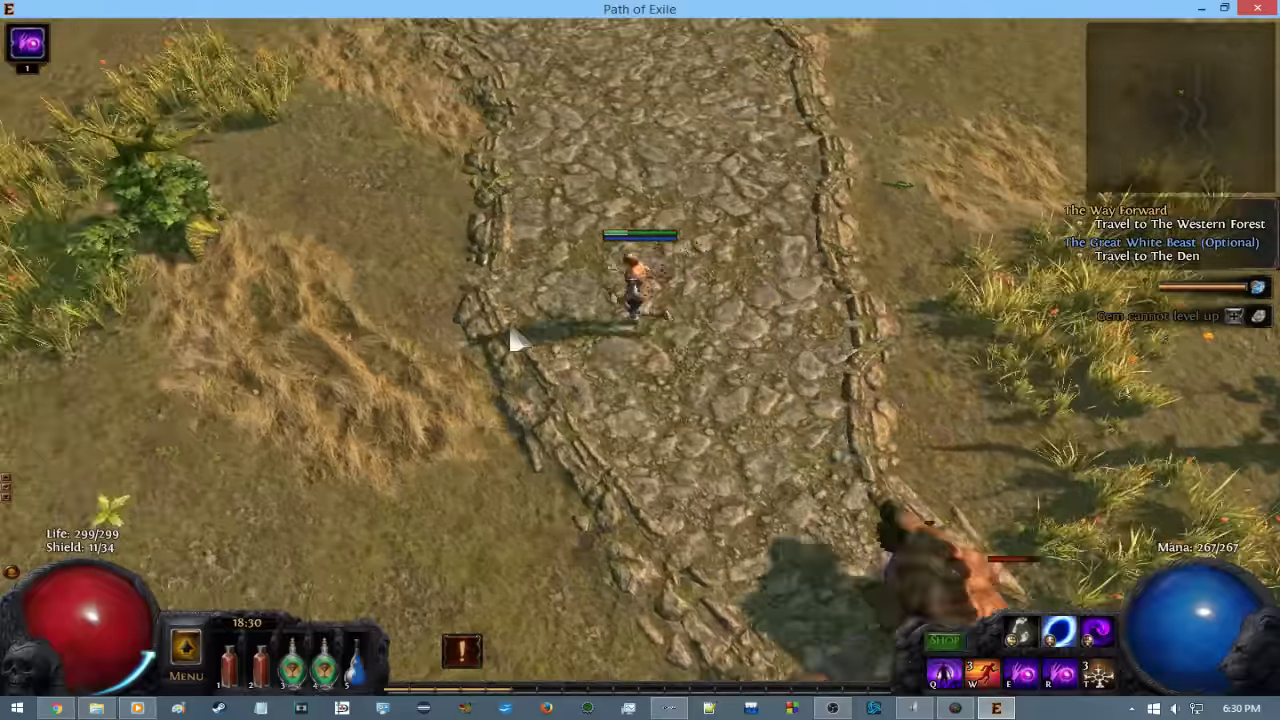
{"action": "right_click", "coordinate": [789, 366]}
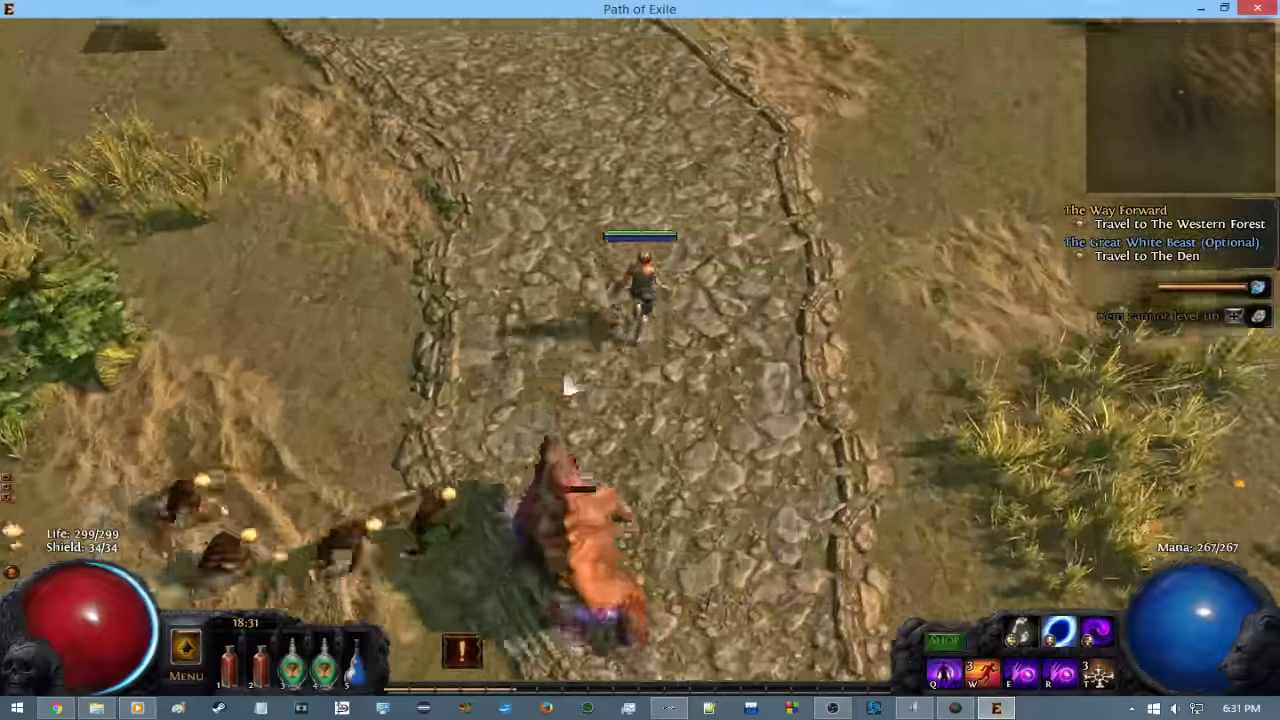
{"action": "left_click", "coordinate": [686, 134]}
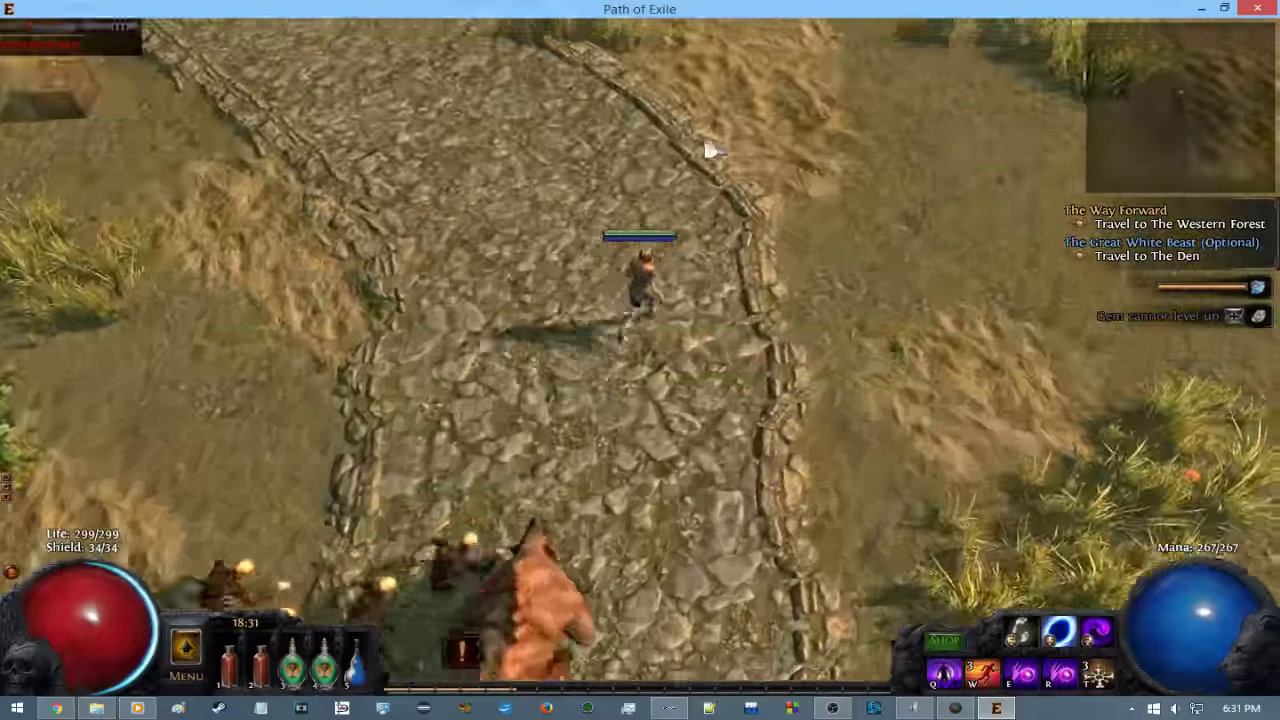
Assign Ethereal Knives to the skill bar and cast a protective spell.
{"action": "left_click", "coordinate": [1020, 672]}
{"action": "mouse_move", "coordinate": [995, 542]}
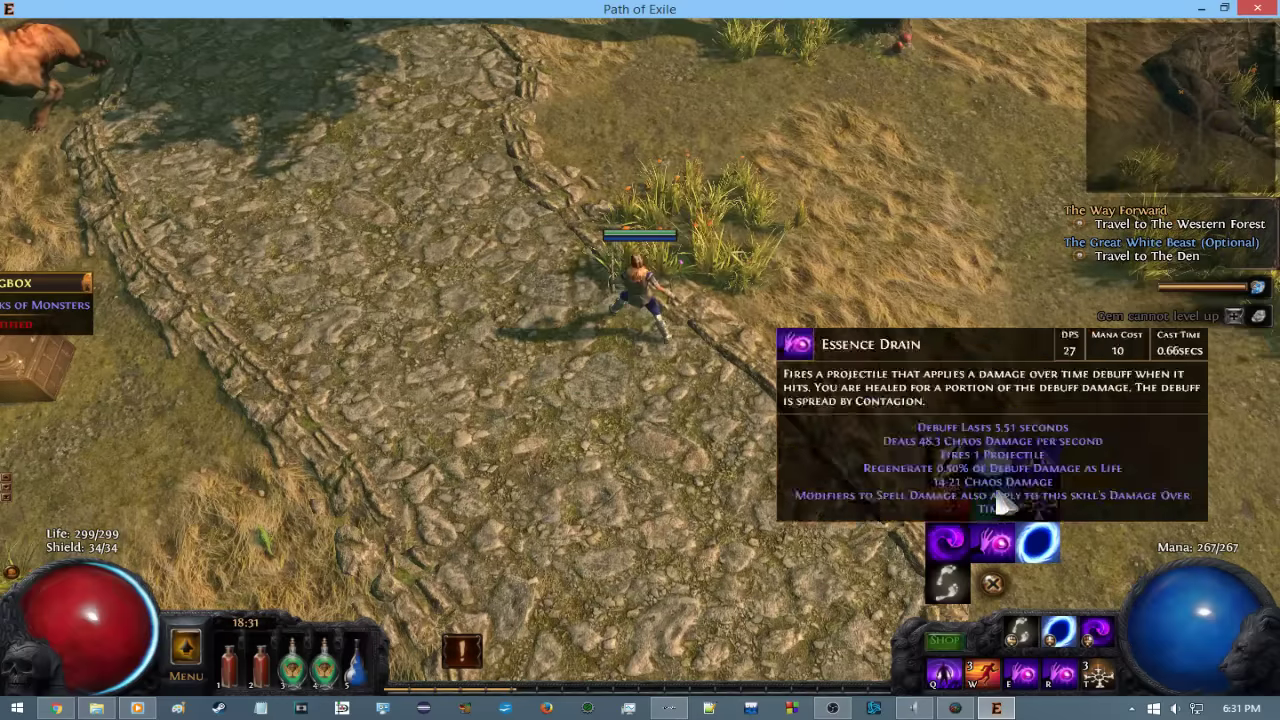
{"action": "left_click", "coordinate": [992, 500]}
{"action": "left_click_drag", "start_coordinate": [929, 214], "coordinate": [605, 93]}
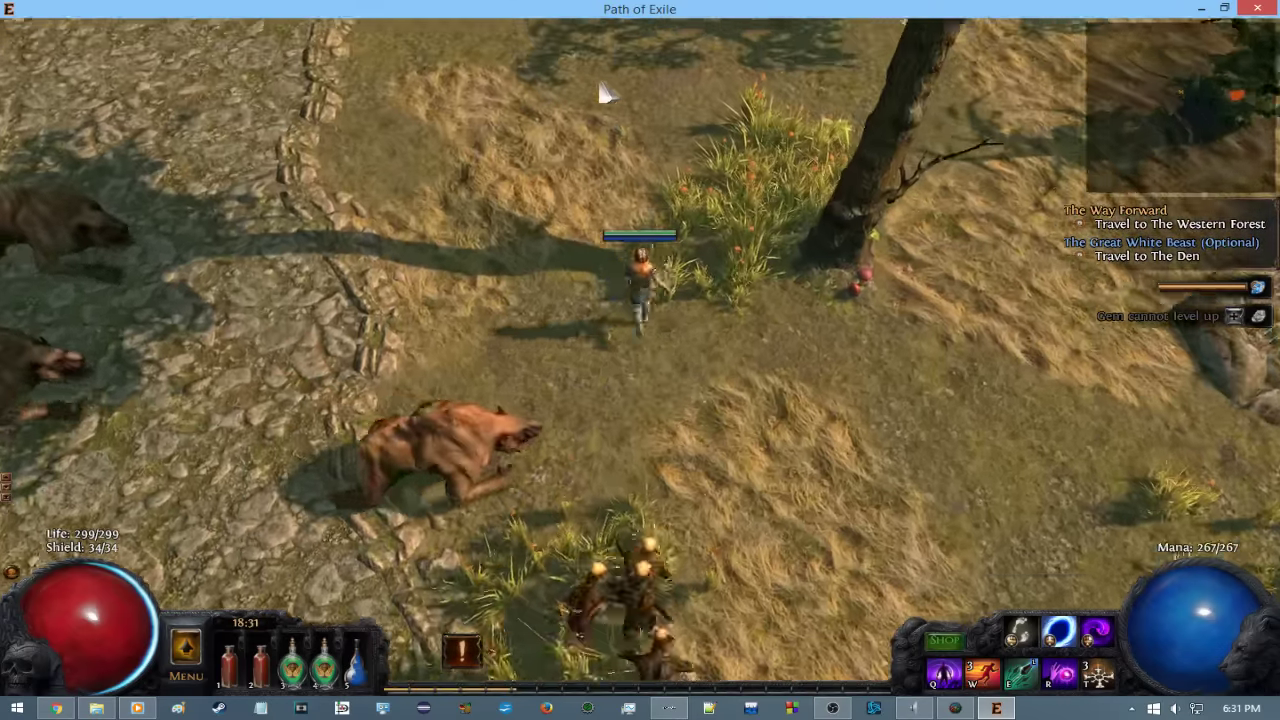
{"action": "left_click", "coordinate": [277, 117]}
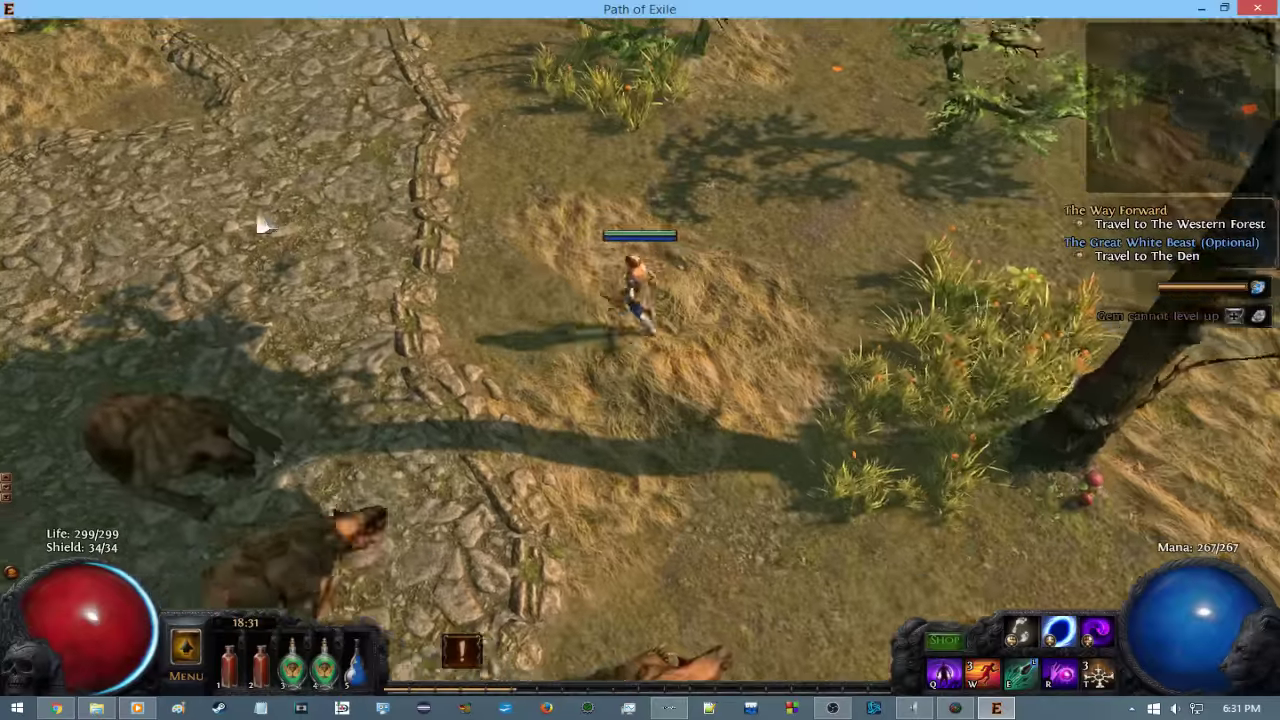
{"action": "key", "text": "w"}
{"action": "left_click", "coordinate": [333, 213]}
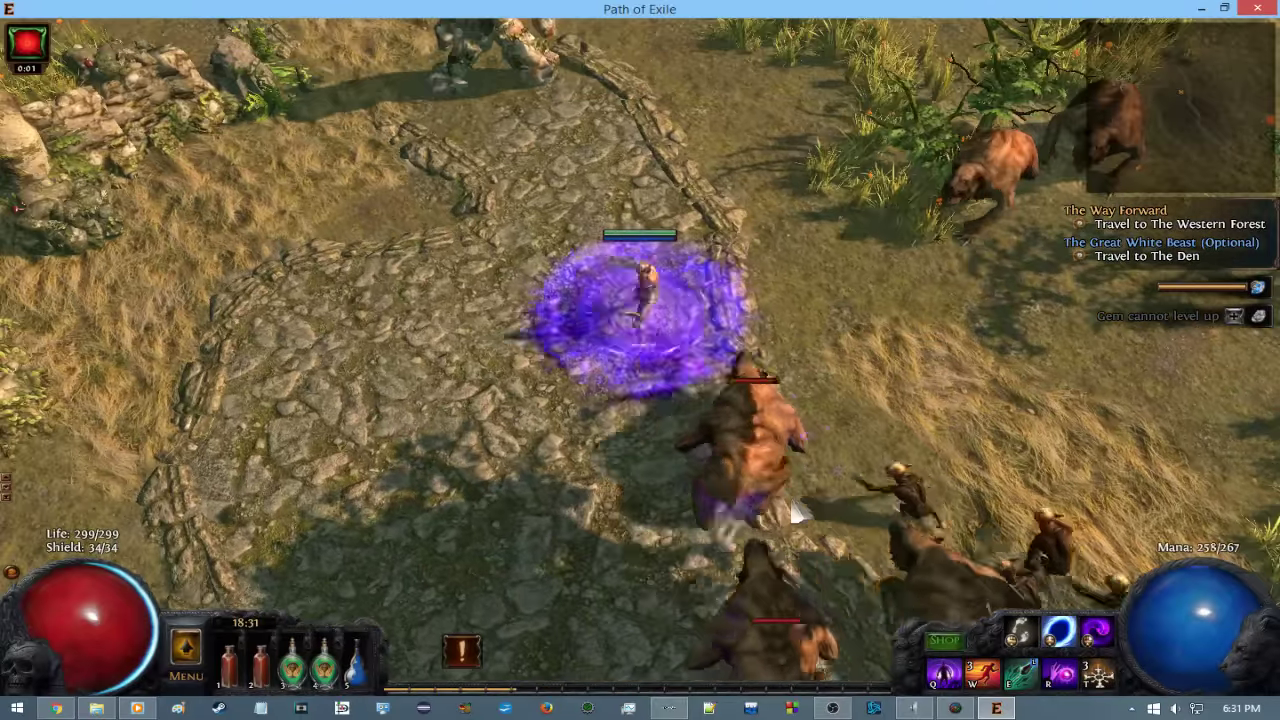
Cut down the Hairy Bonecruncher pack with the ground spell and attacks.
{"action": "left_click", "coordinate": [372, 290]}
{"action": "key", "text": "r"}
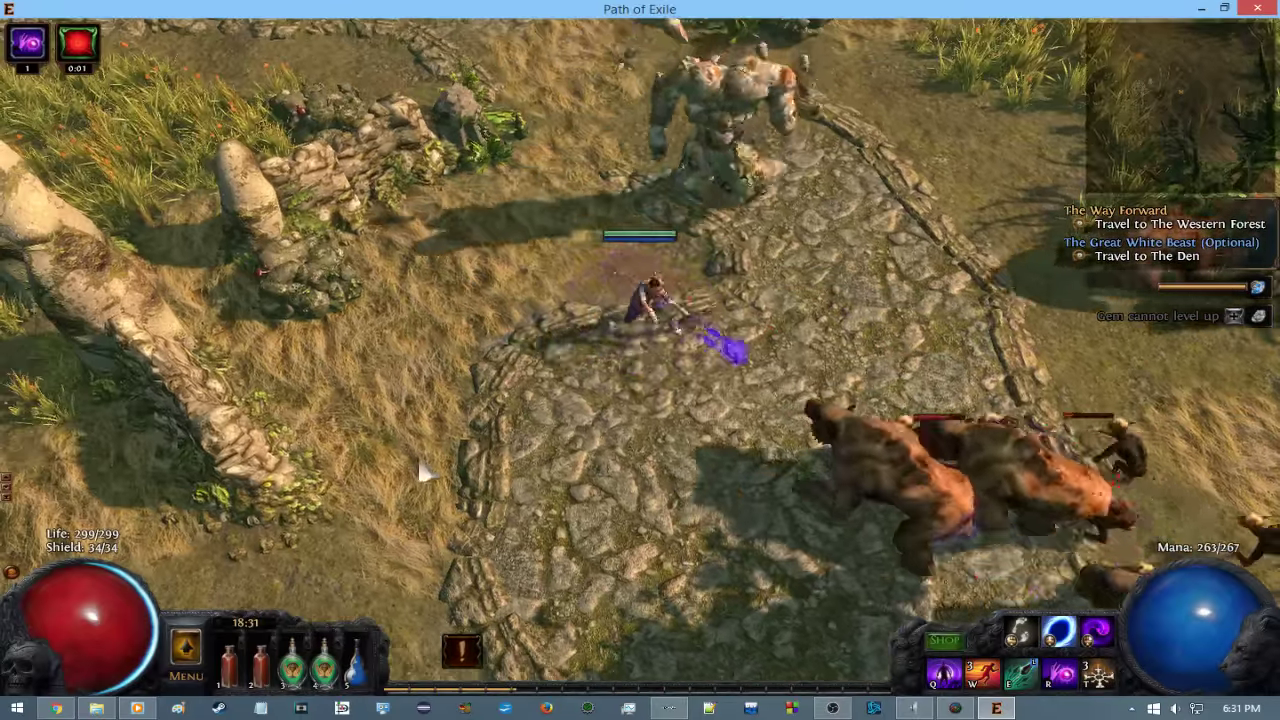
{"action": "left_click", "coordinate": [428, 500]}
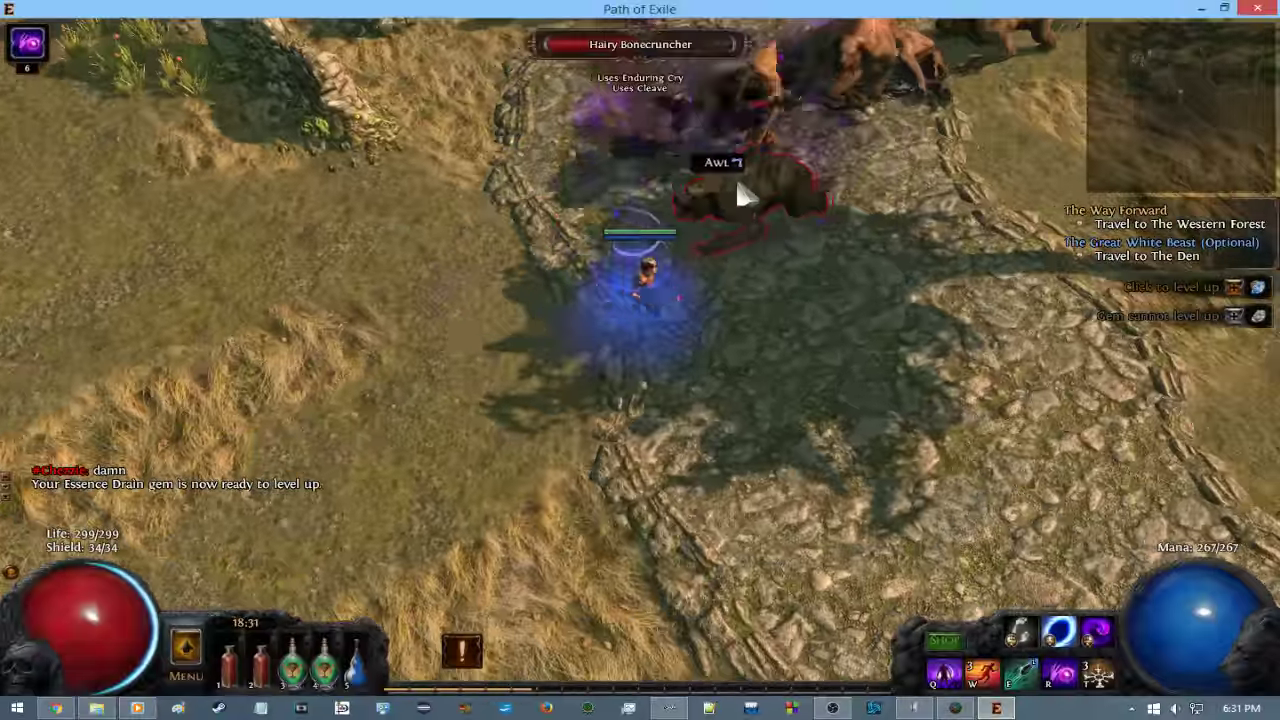
{"action": "left_click", "coordinate": [970, 500]}
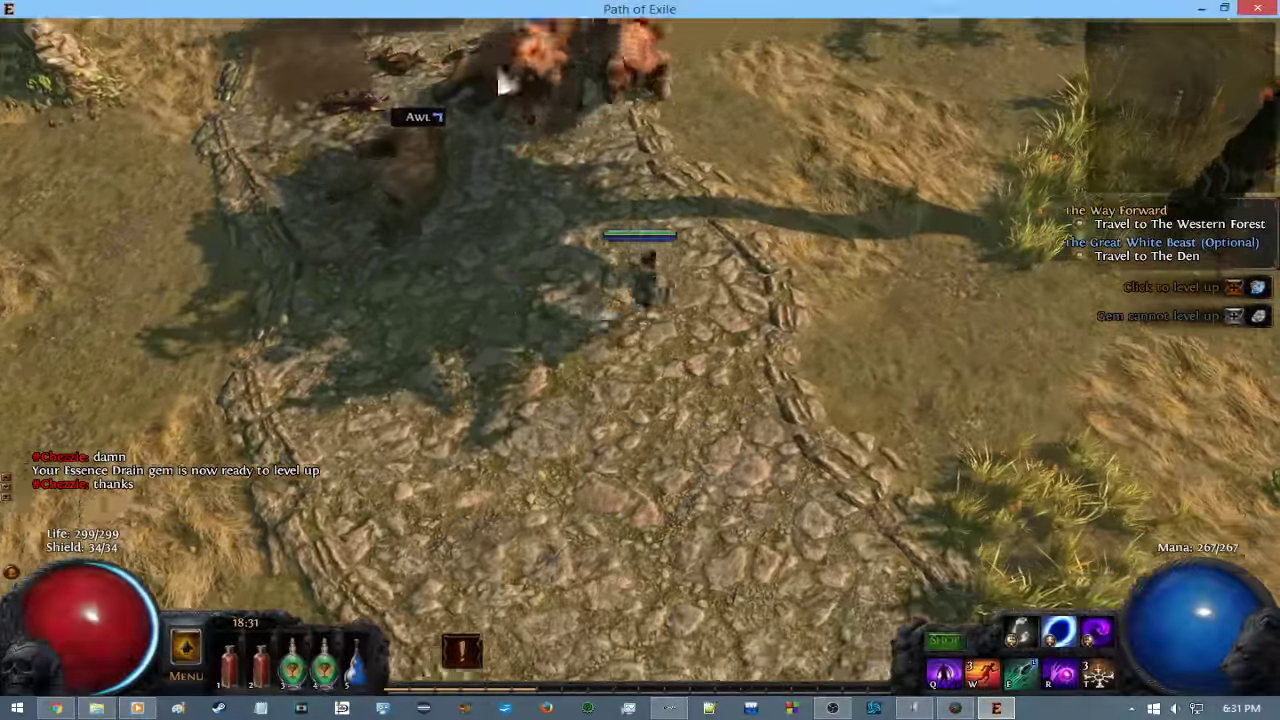
{"action": "left_click", "coordinate": [933, 405]}
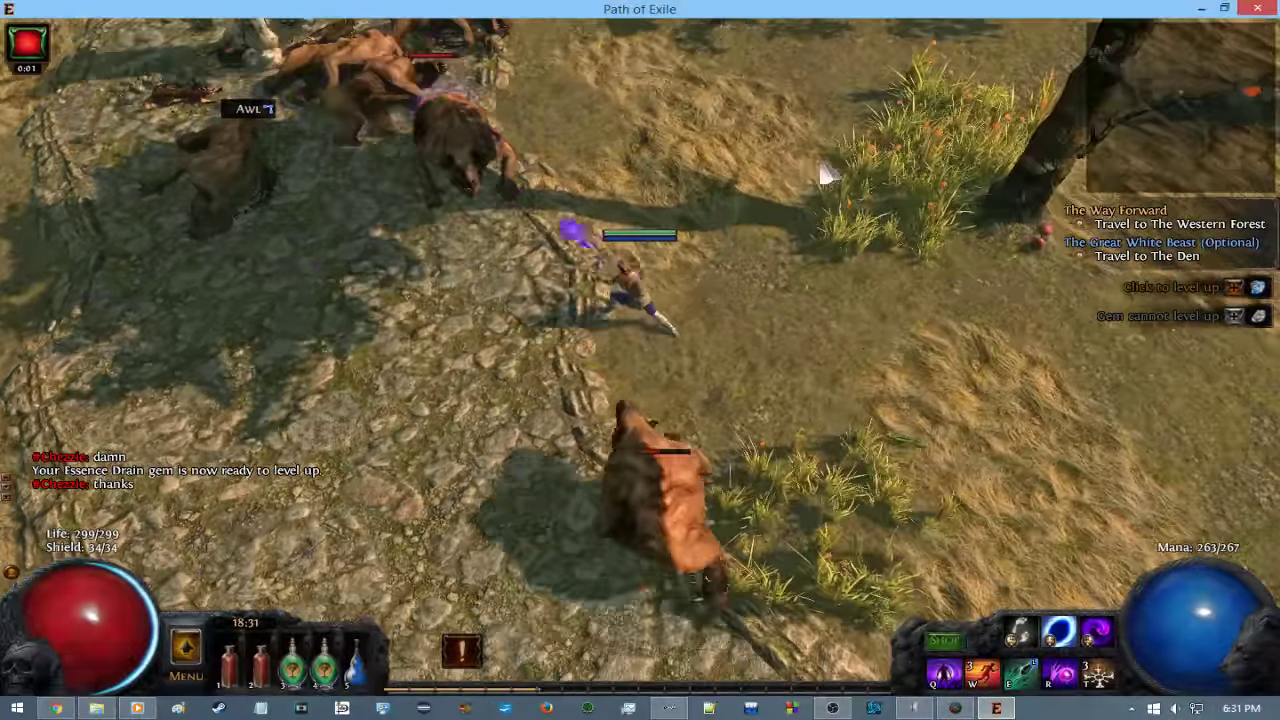
Walk north past the bears and level up the Essence Drain gem.
{"action": "left_click", "coordinate": [830, 178]}
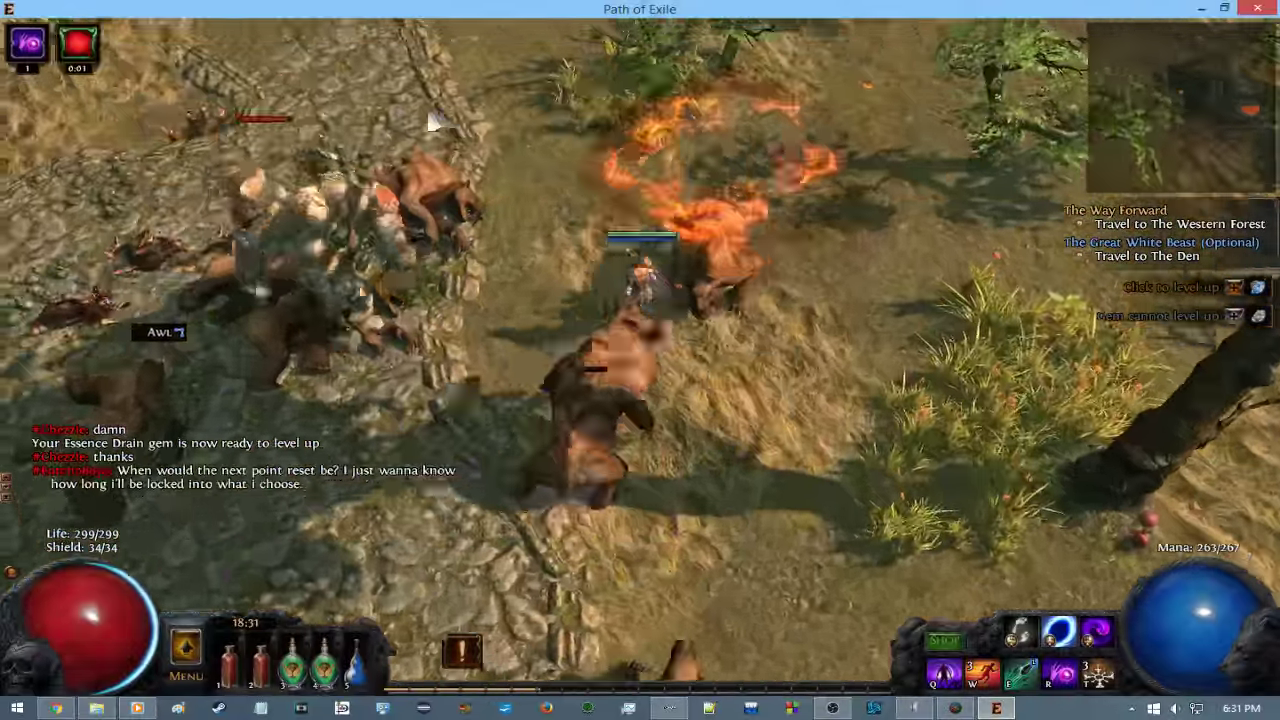
{"action": "left_click", "coordinate": [432, 122]}
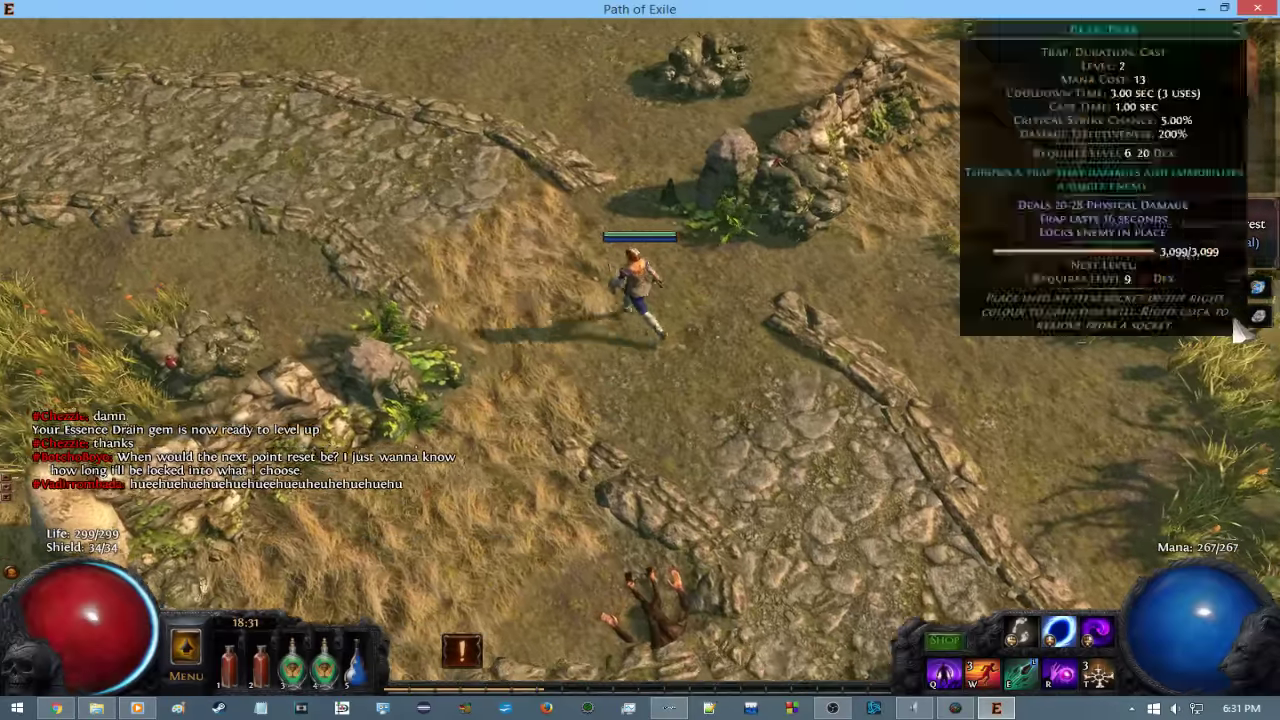
{"action": "left_click", "coordinate": [1258, 287]}
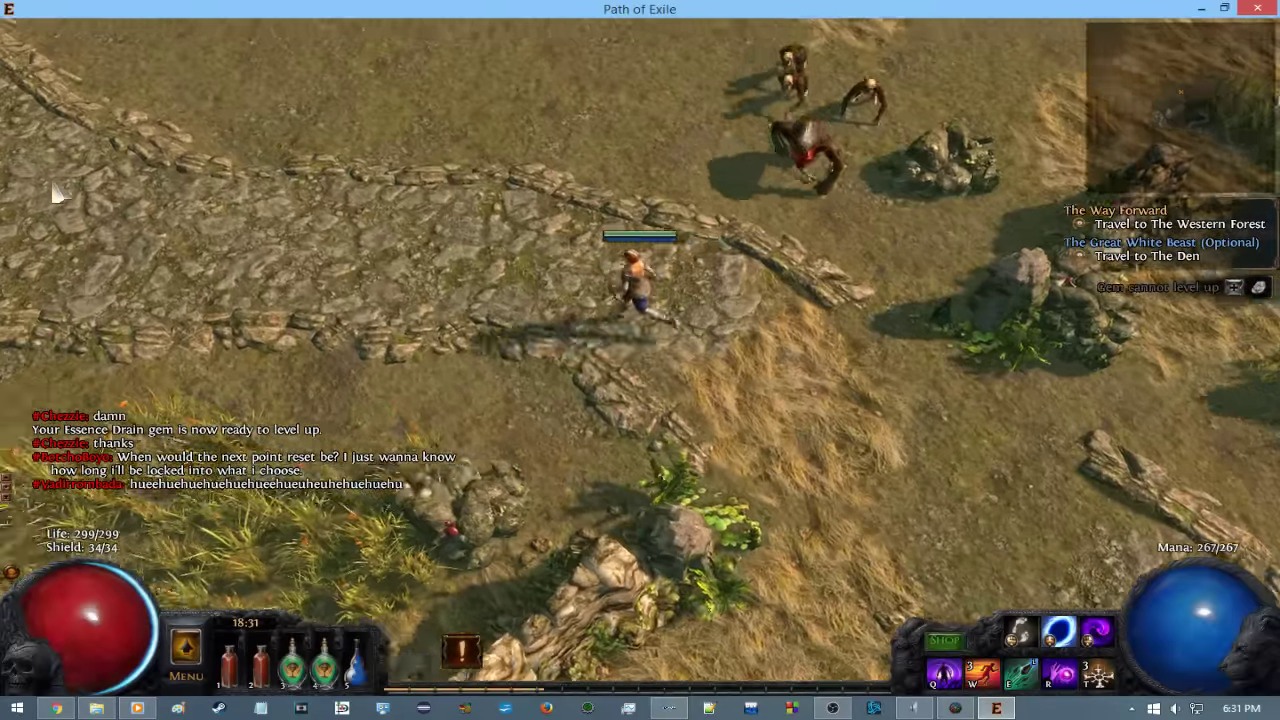
{"action": "left_click", "coordinate": [57, 195]}
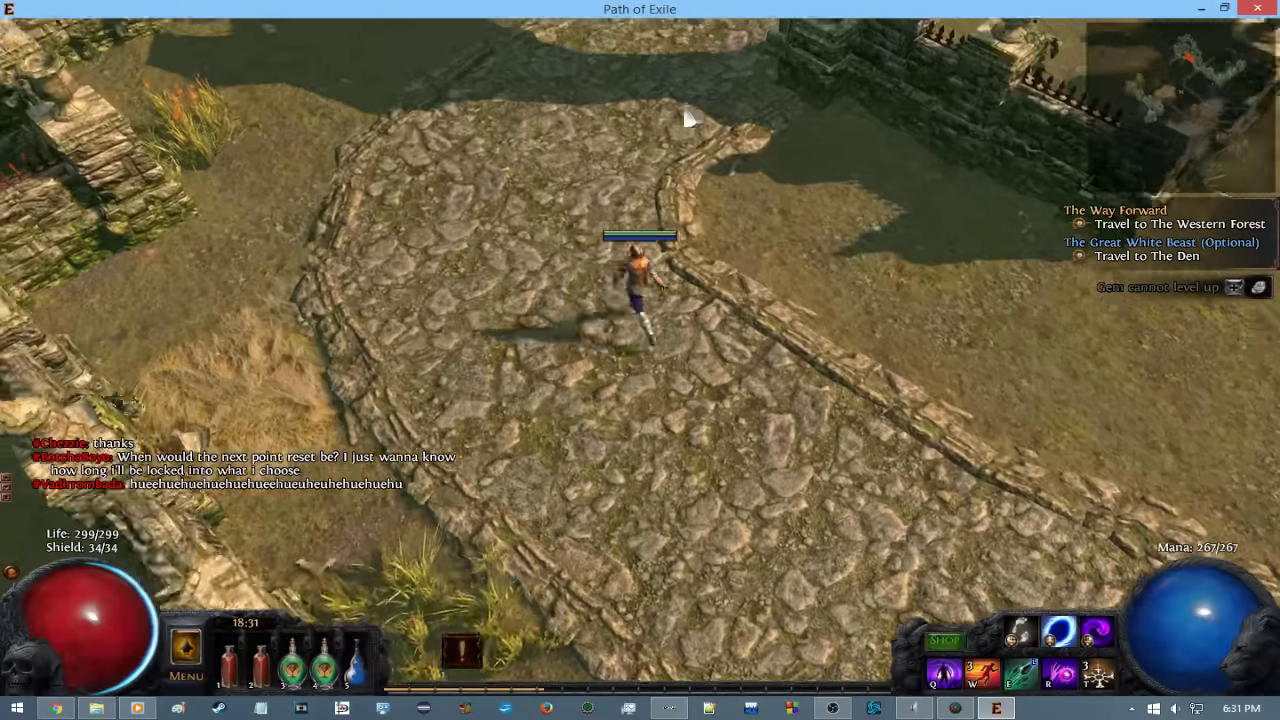
Walk north into The Crossroads, casting spells at a Brittle Farmer.
{"action": "left_click_drag", "start_coordinate": [264, 222], "coordinate": [700, 117]}
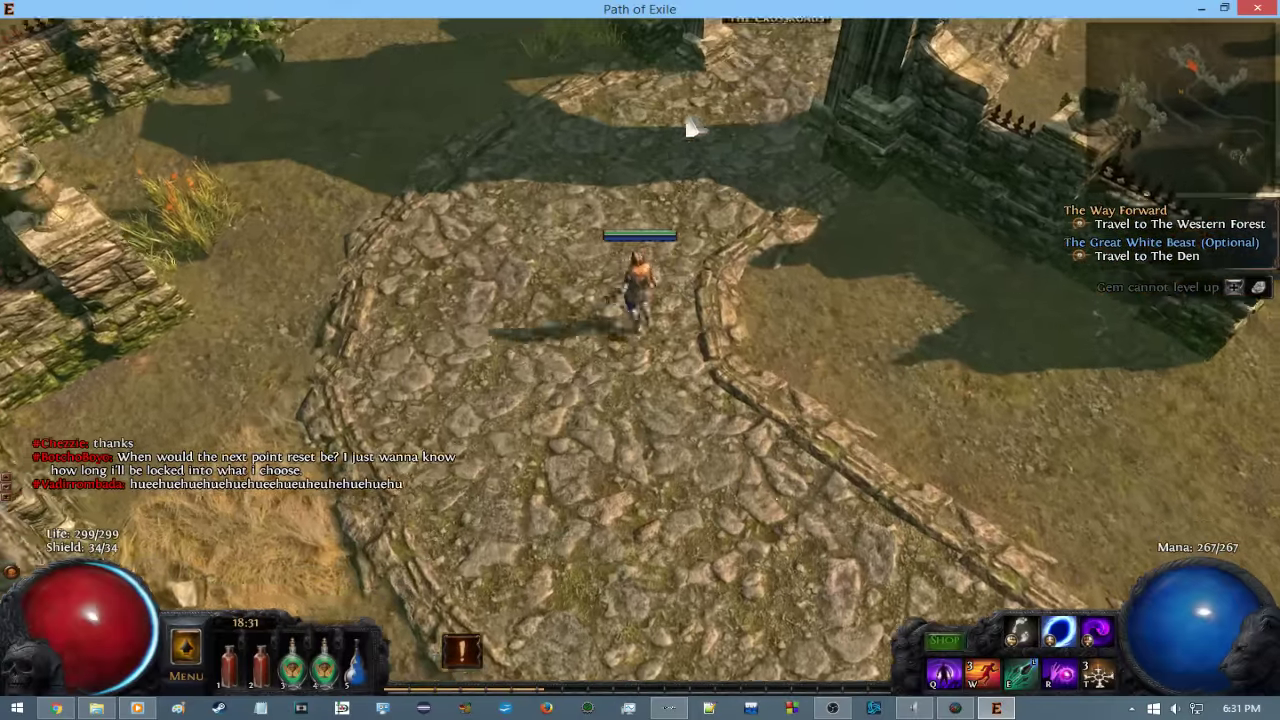
{"action": "left_click", "coordinate": [740, 130]}
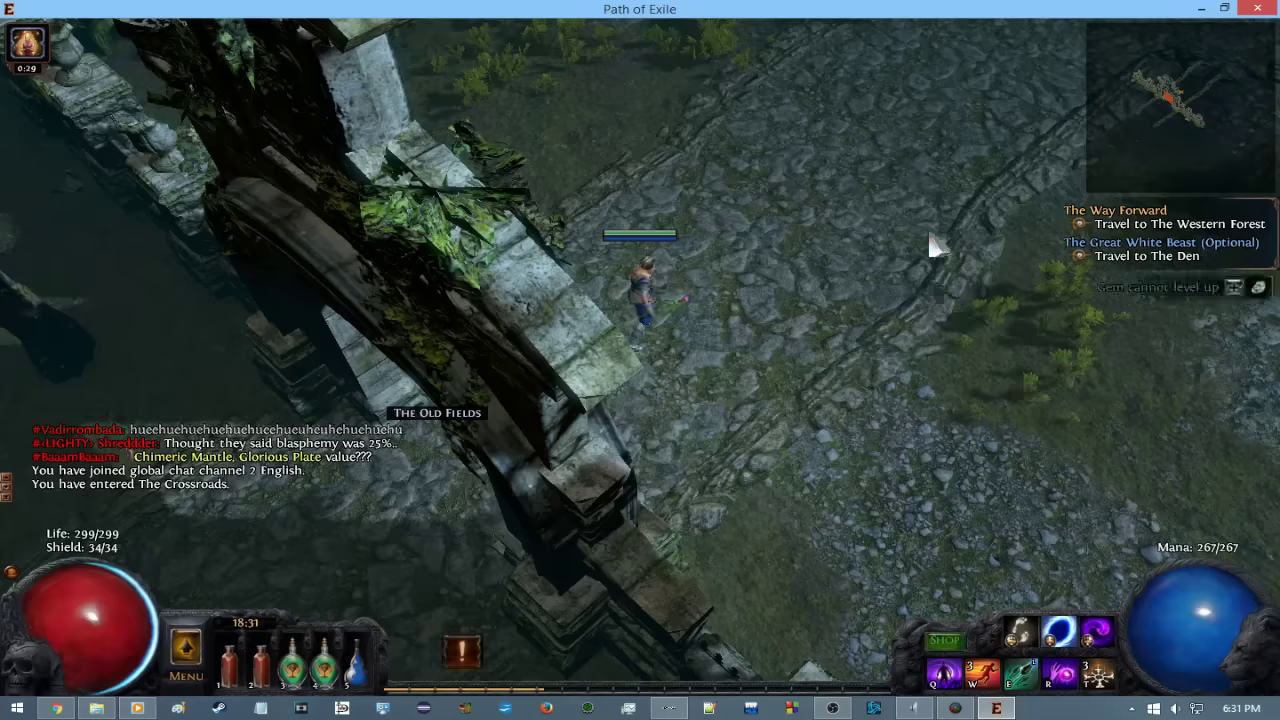
{"action": "left_click_drag", "start_coordinate": [930, 246], "coordinate": [918, 268]}
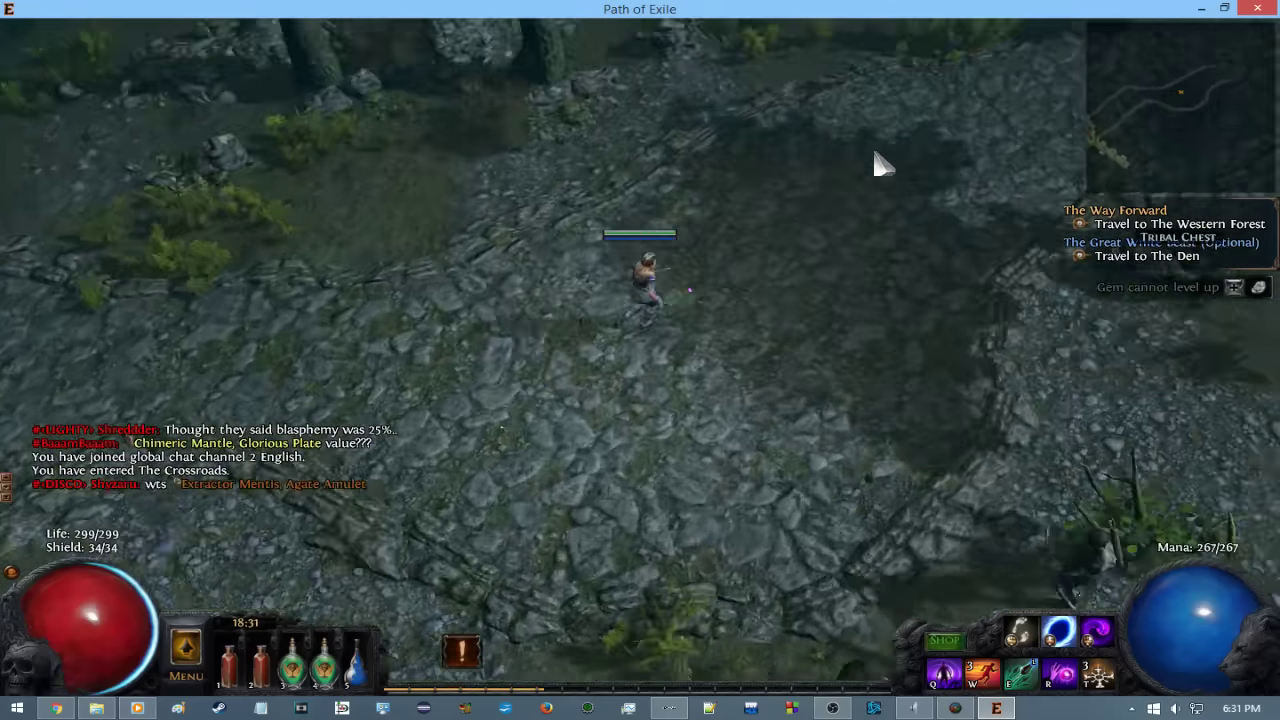
{"action": "mouse_move", "coordinate": [603, 358]}
{"action": "left_mouse_down"}
{"action": "mouse_move", "coordinate": [1043, 400]}
{"action": "mouse_move", "coordinate": [846, 100]}
{"action": "mouse_move", "coordinate": [883, 110]}
{"action": "mouse_move", "coordinate": [543, 266]}
{"action": "left_mouse_up"}
{"action": "right_click", "coordinate": [883, 110]}
{"action": "right_click", "coordinate": [380, 375]}
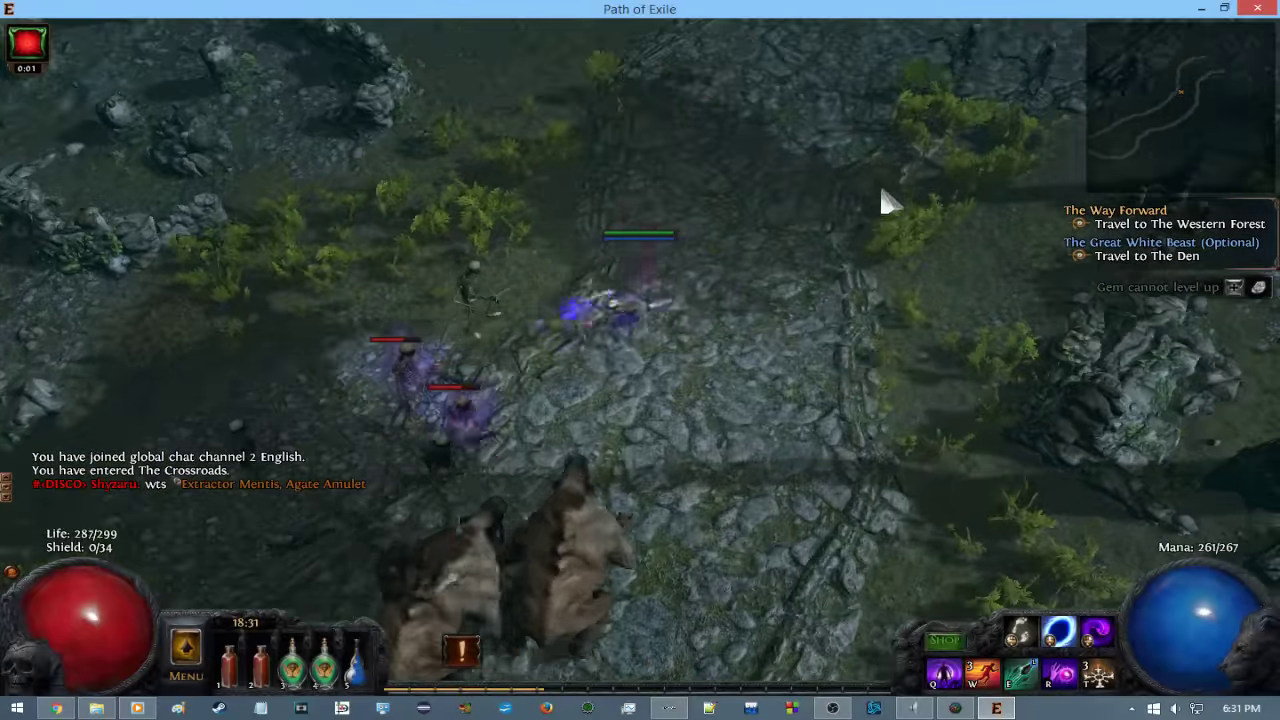
Head up through the ruins past the skeletons, attacking a Brittle Farmer.
{"action": "left_click_drag", "start_coordinate": [889, 195], "coordinate": [786, 68]}
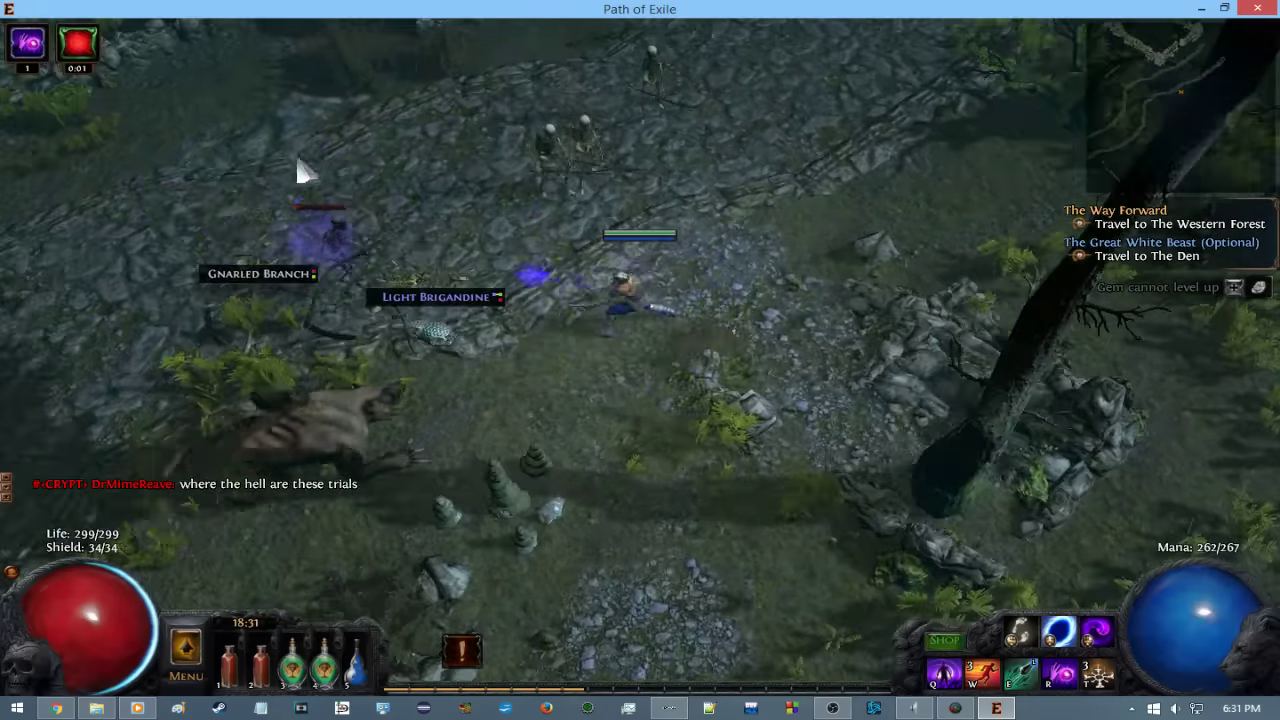
{"action": "left_click", "coordinate": [585, 377]}
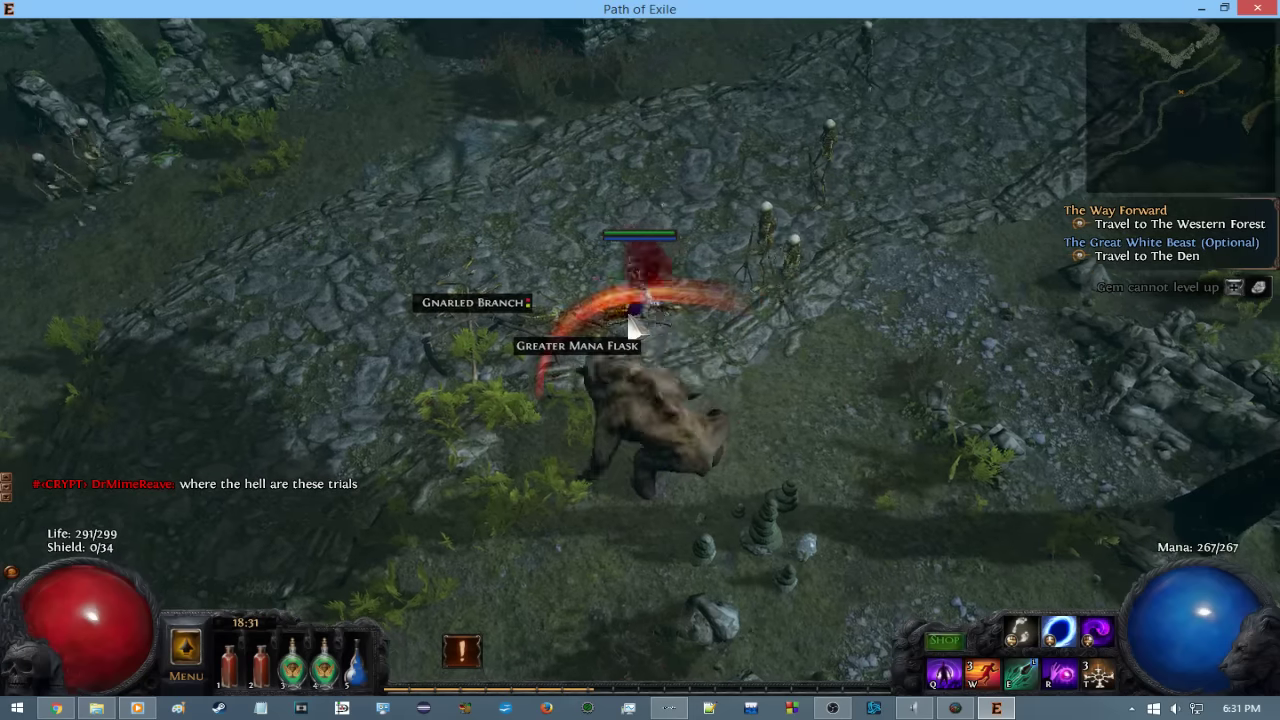
{"action": "left_click", "coordinate": [612, 410]}
{"action": "left_click", "coordinate": [991, 189]}
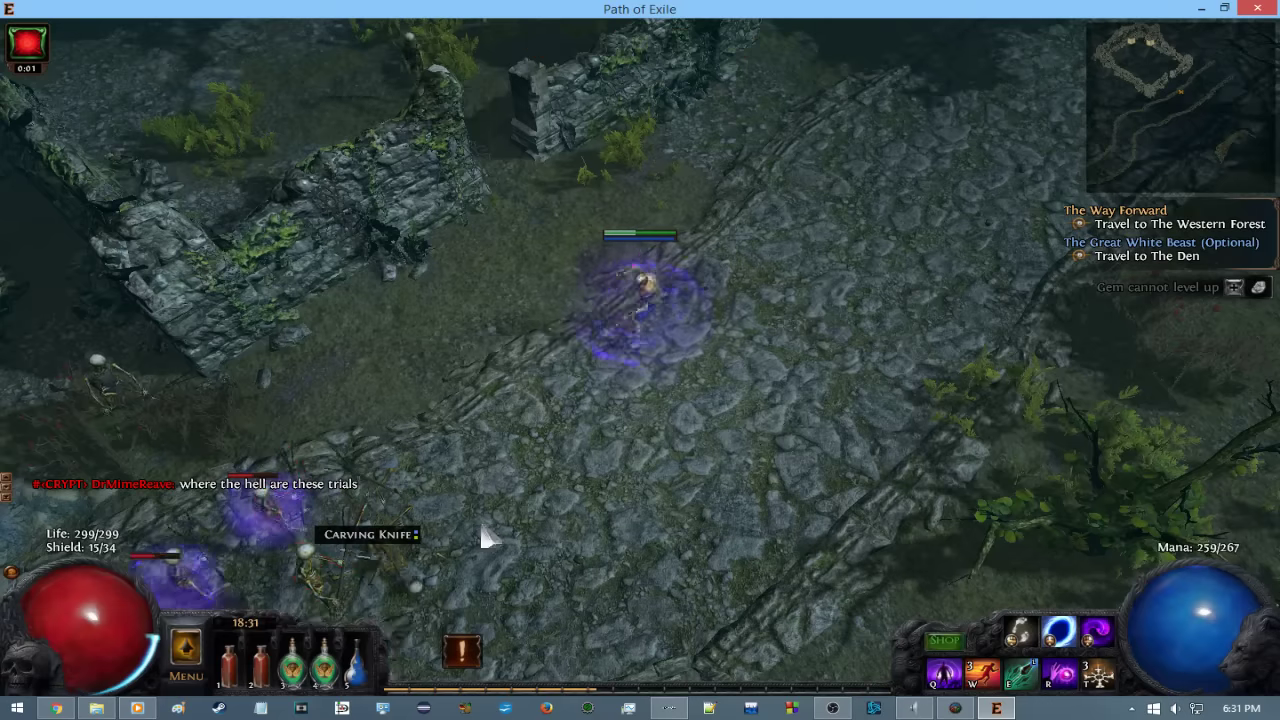
{"action": "left_click", "coordinate": [822, 232]}
{"action": "left_click", "coordinate": [808, 208]}
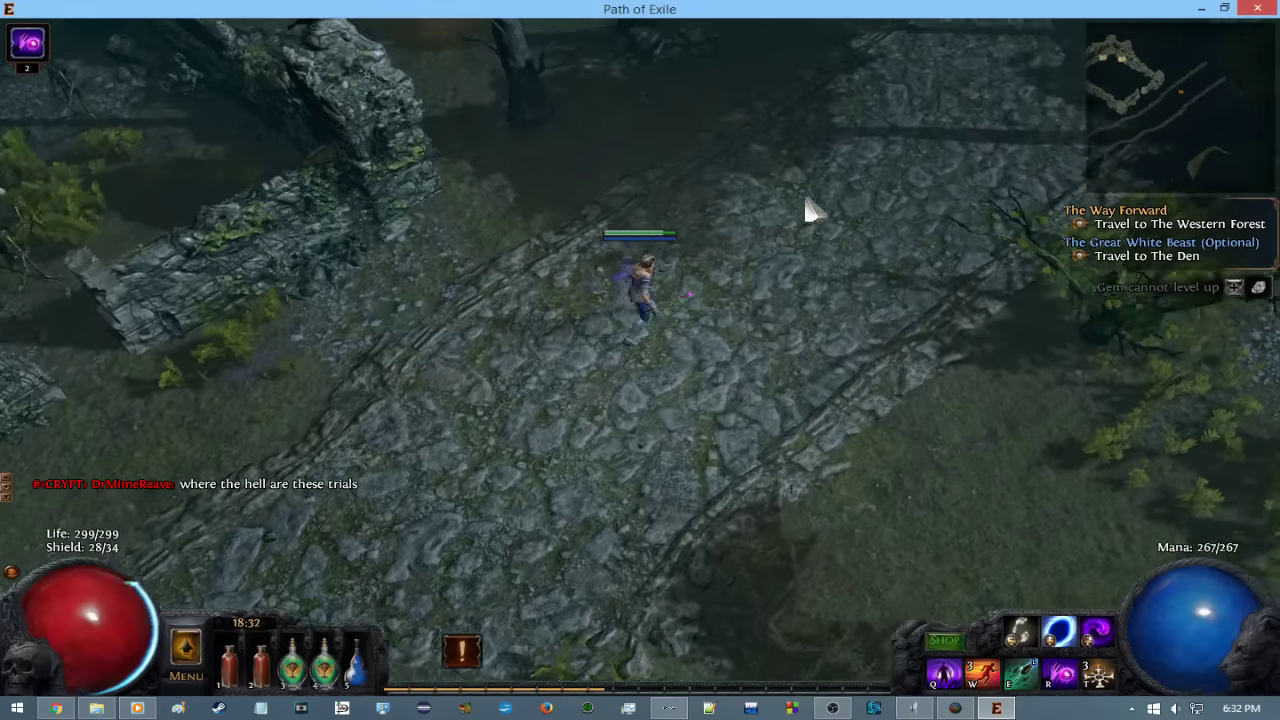
Circle around the Large Strongbox and walk right up to it.
{"action": "left_click_drag", "start_coordinate": [100, 208], "coordinate": [57, 149]}
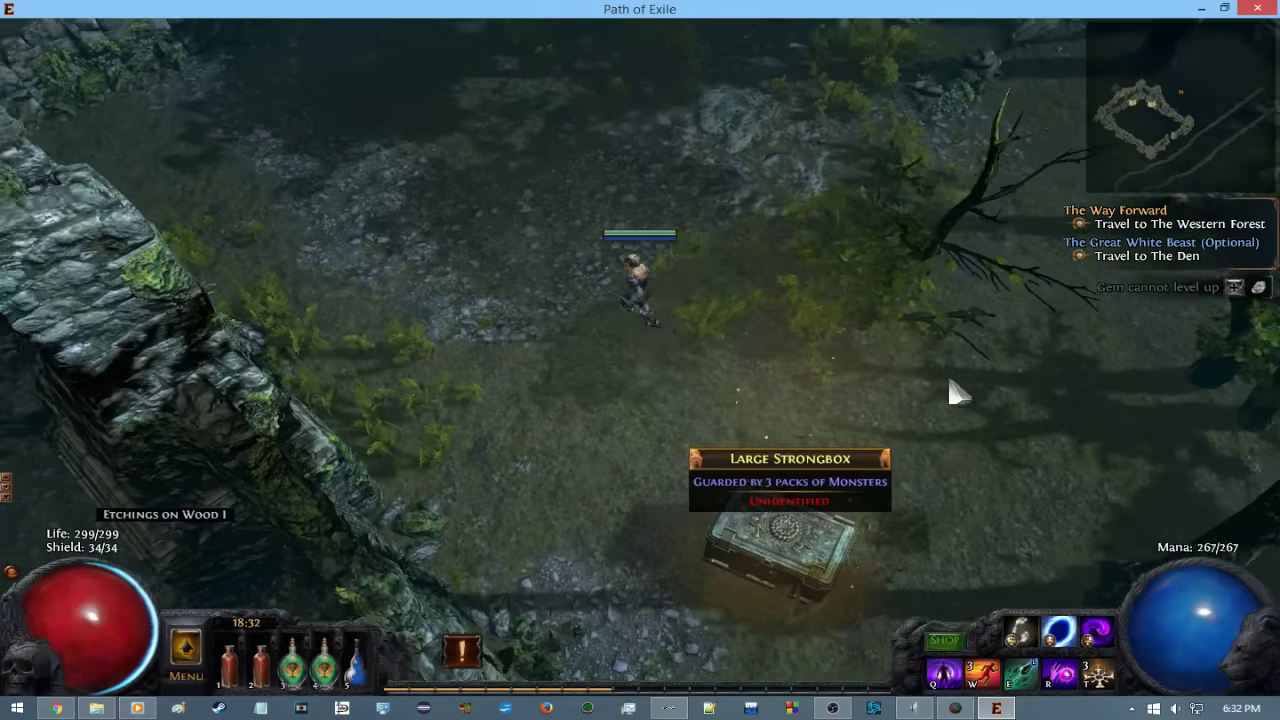
{"action": "left_click_drag", "start_coordinate": [966, 426], "coordinate": [643, 410]}
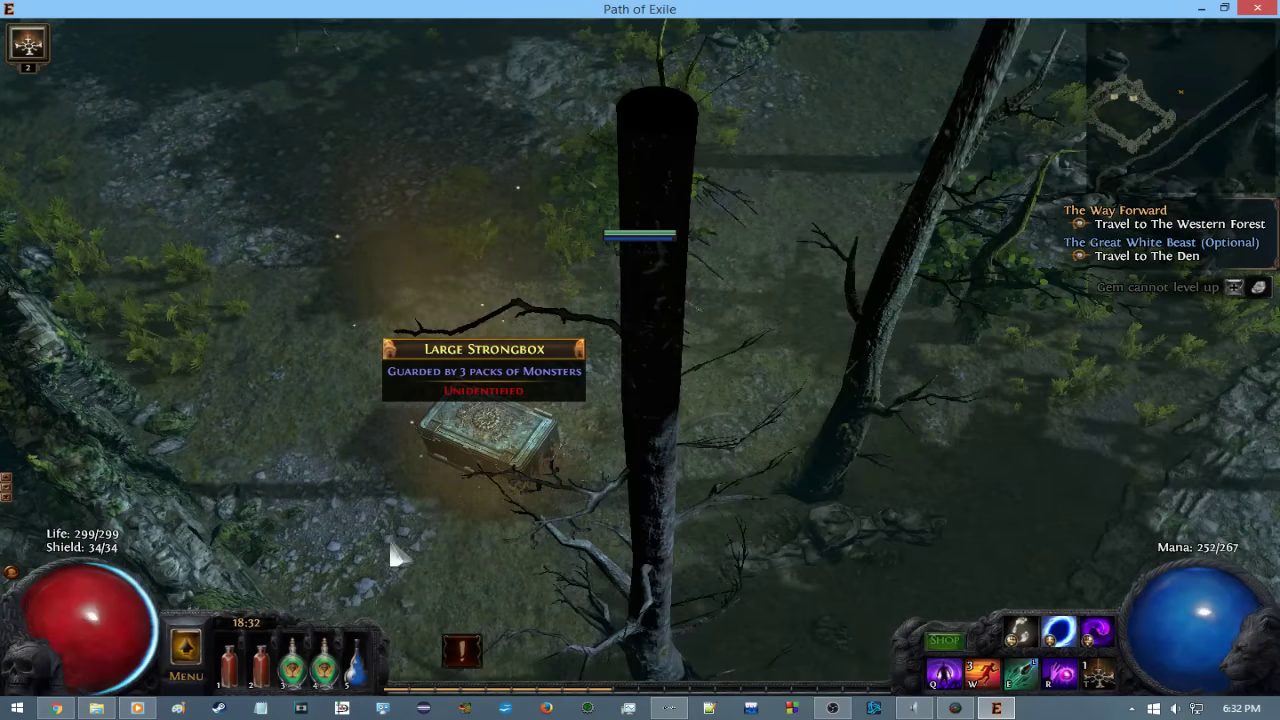
{"action": "left_click", "coordinate": [170, 440]}
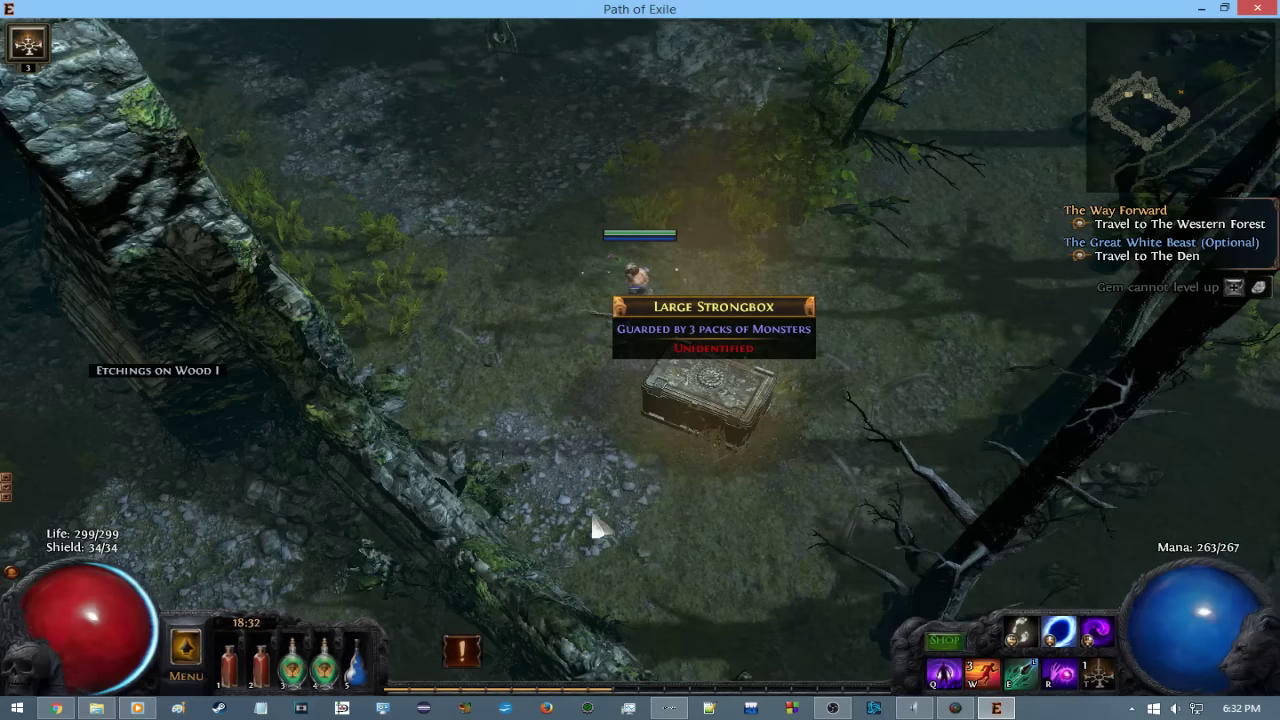
{"action": "left_click", "coordinate": [829, 194]}
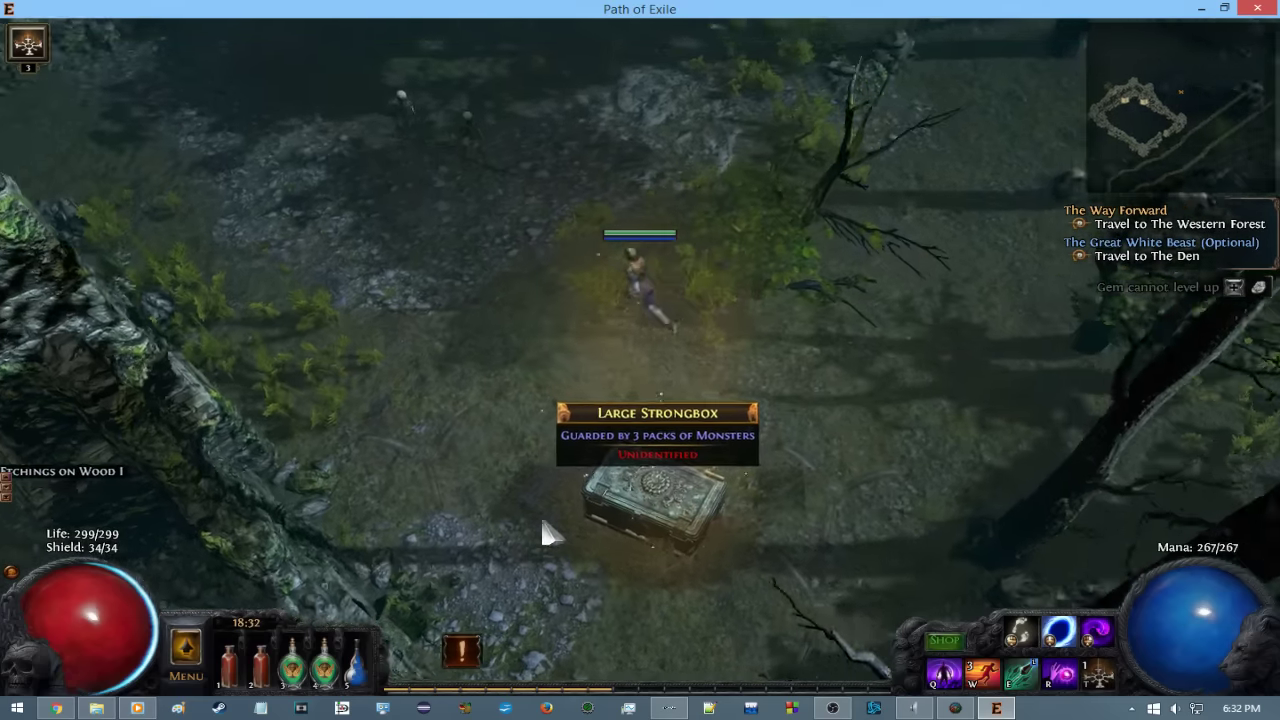
{"action": "left_click", "coordinate": [556, 537]}
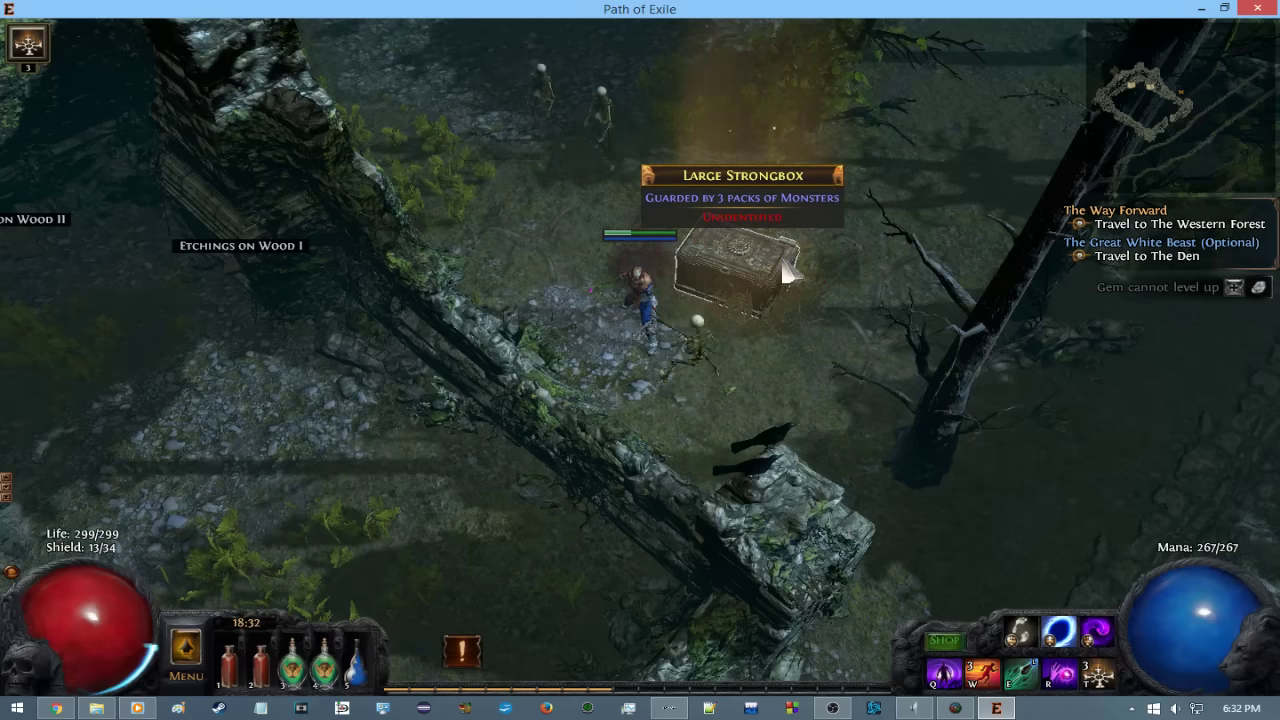
Open the Large Strongbox and kite around its spawned guardians.
{"action": "left_click", "coordinate": [786, 270]}
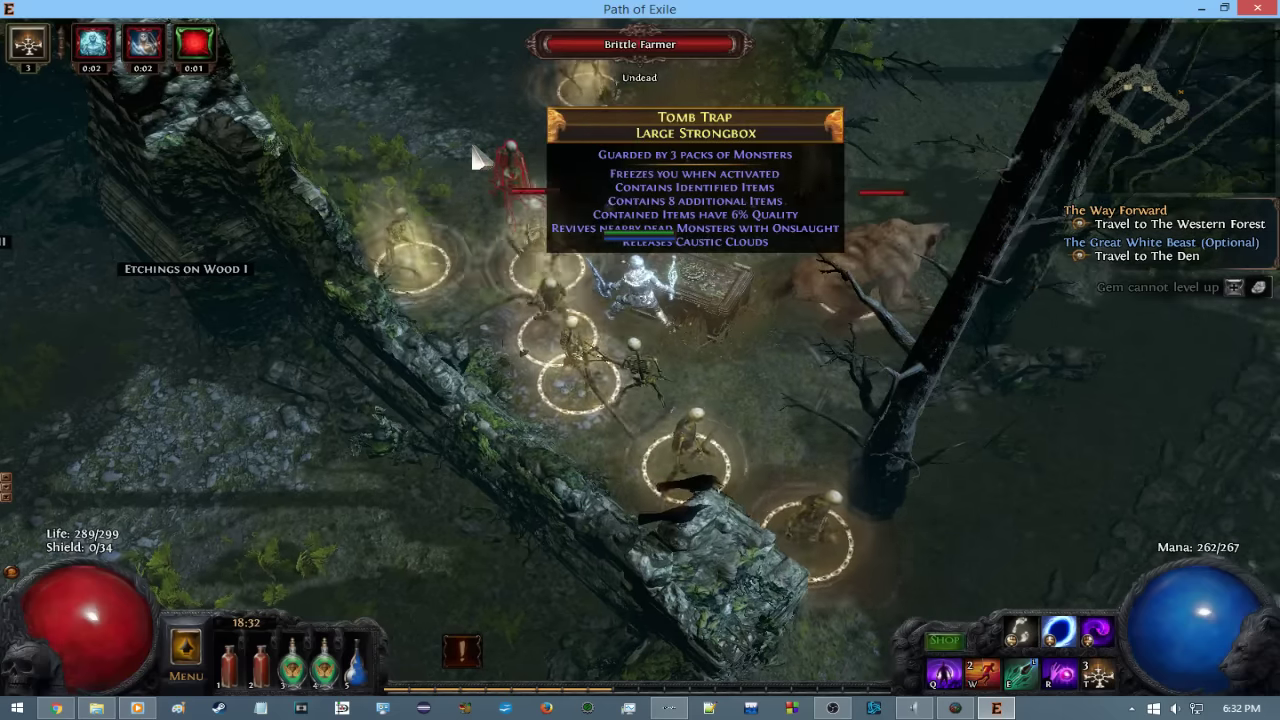
{"action": "mouse_move", "coordinate": [478, 155]}
{"action": "left_mouse_down"}
{"action": "mouse_move", "coordinate": [845, 400]}
{"action": "mouse_move", "coordinate": [400, 335]}
{"action": "left_mouse_up"}
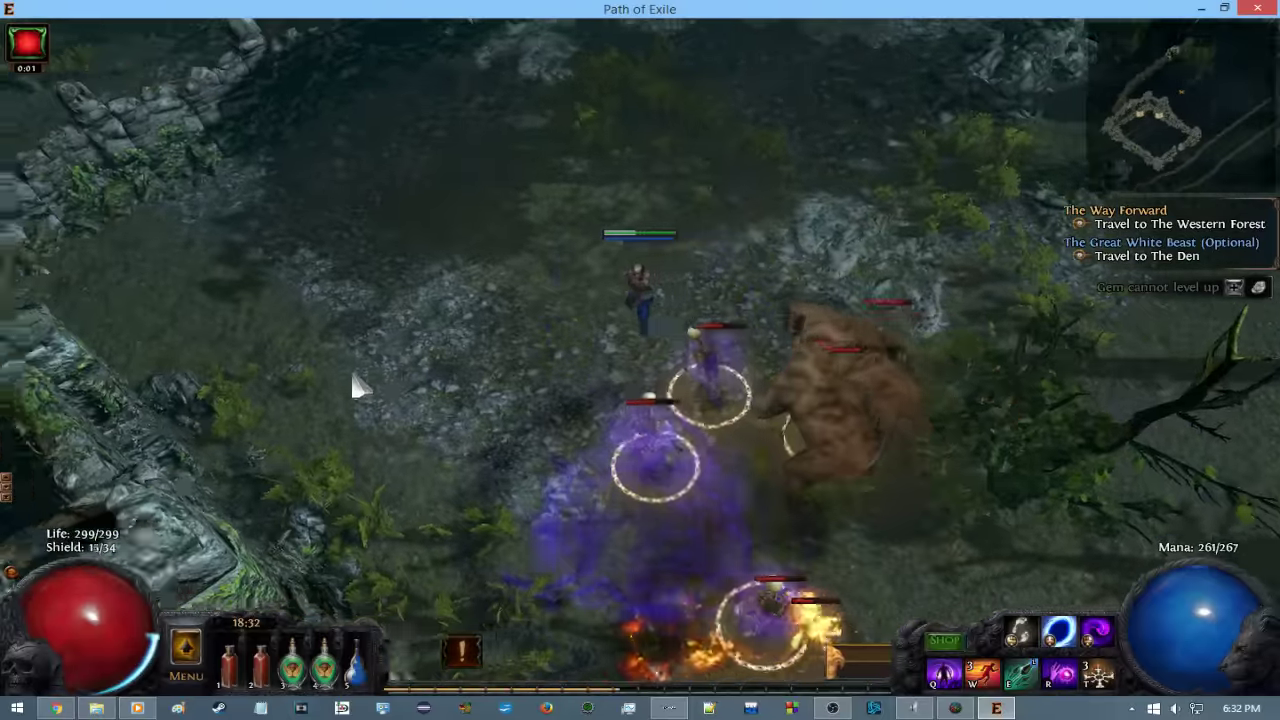
{"action": "left_click_drag", "start_coordinate": [400, 335], "coordinate": [634, 149]}
{"action": "left_click_drag", "start_coordinate": [745, 516], "coordinate": [540, 465]}
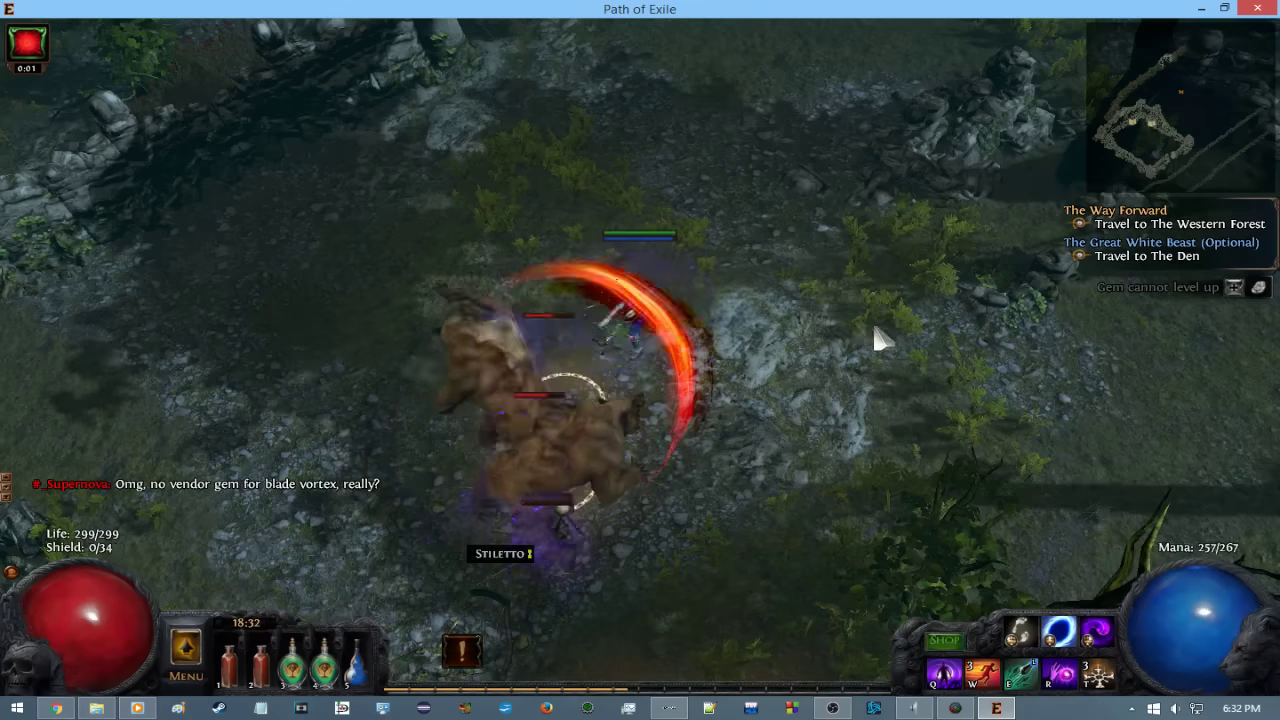
{"action": "left_click_drag", "start_coordinate": [887, 340], "coordinate": [1057, 509]}
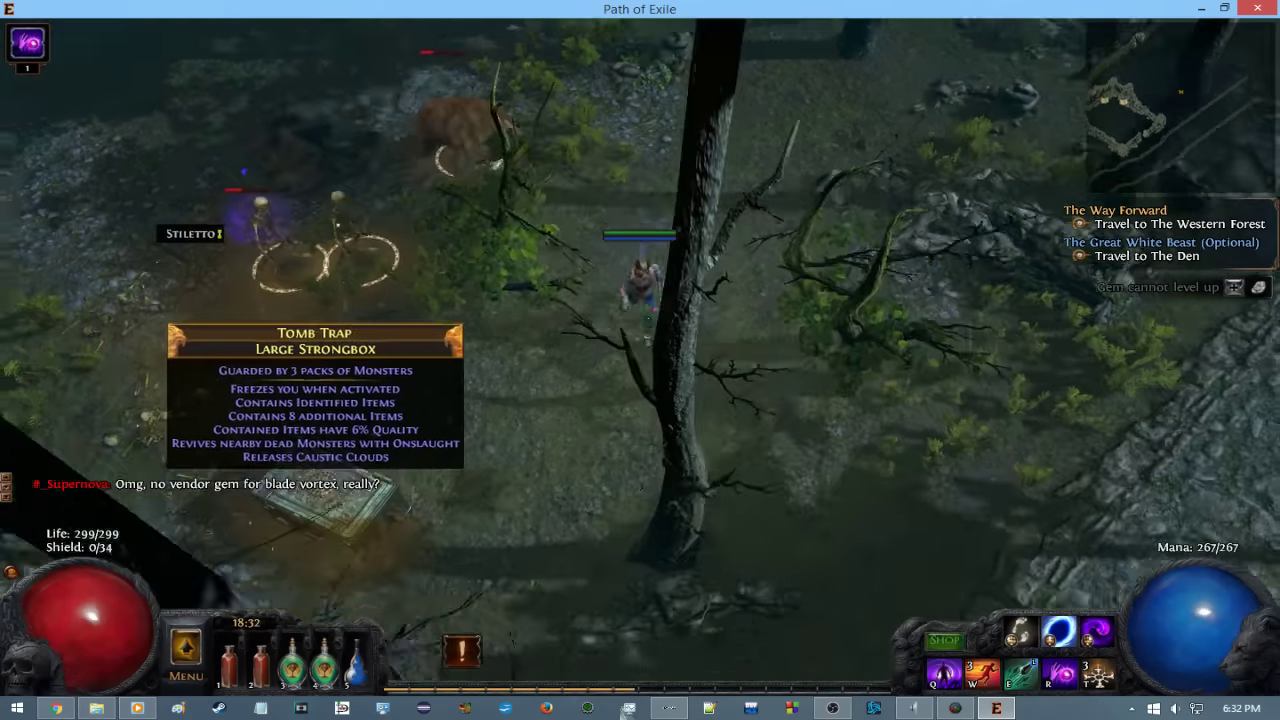
Kill the guardians and the Brittle Farmer with vortex spells.
{"action": "left_click", "coordinate": [537, 222]}
{"action": "left_click", "coordinate": [310, 295]}
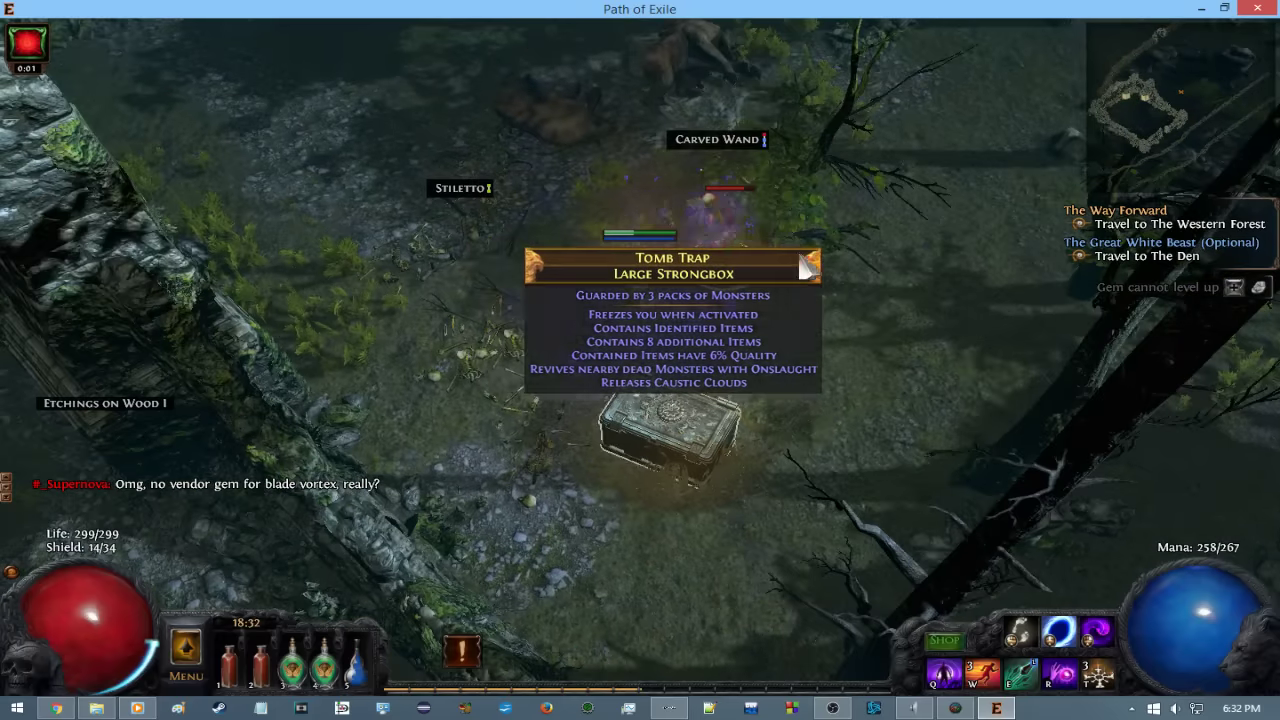
{"action": "left_click", "coordinate": [795, 545]}
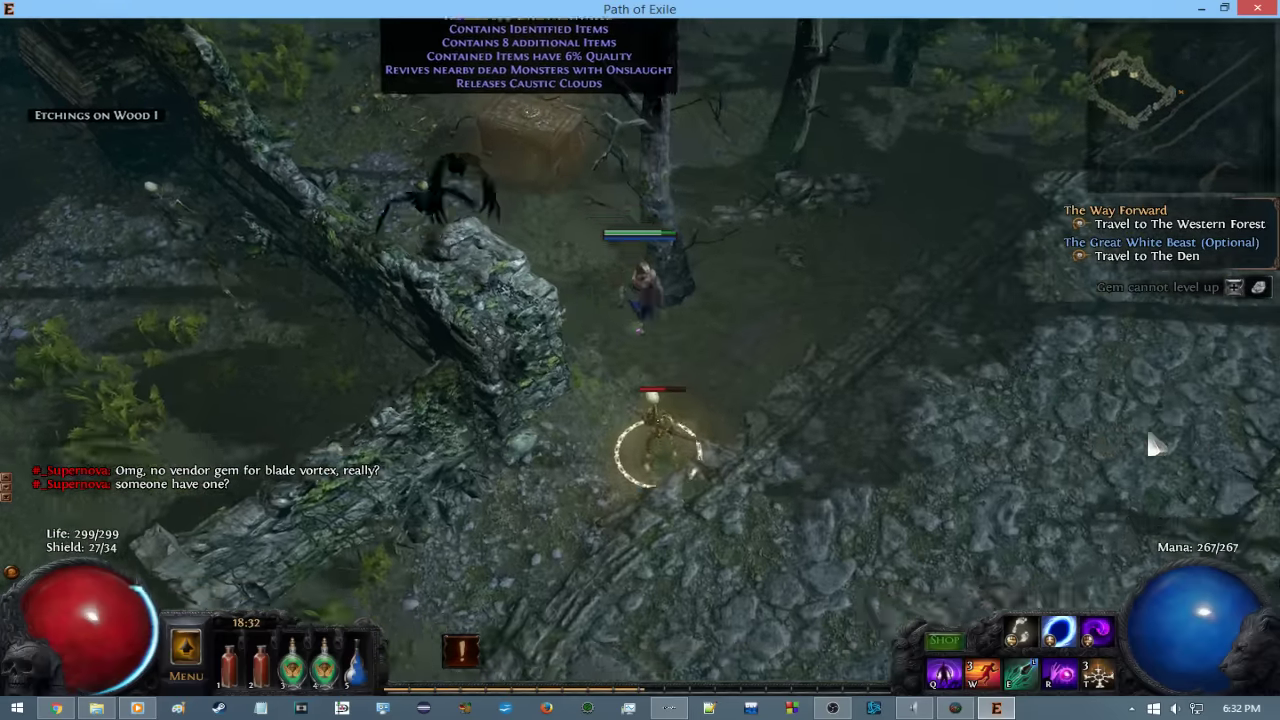
{"action": "right_click", "coordinate": [497, 408]}
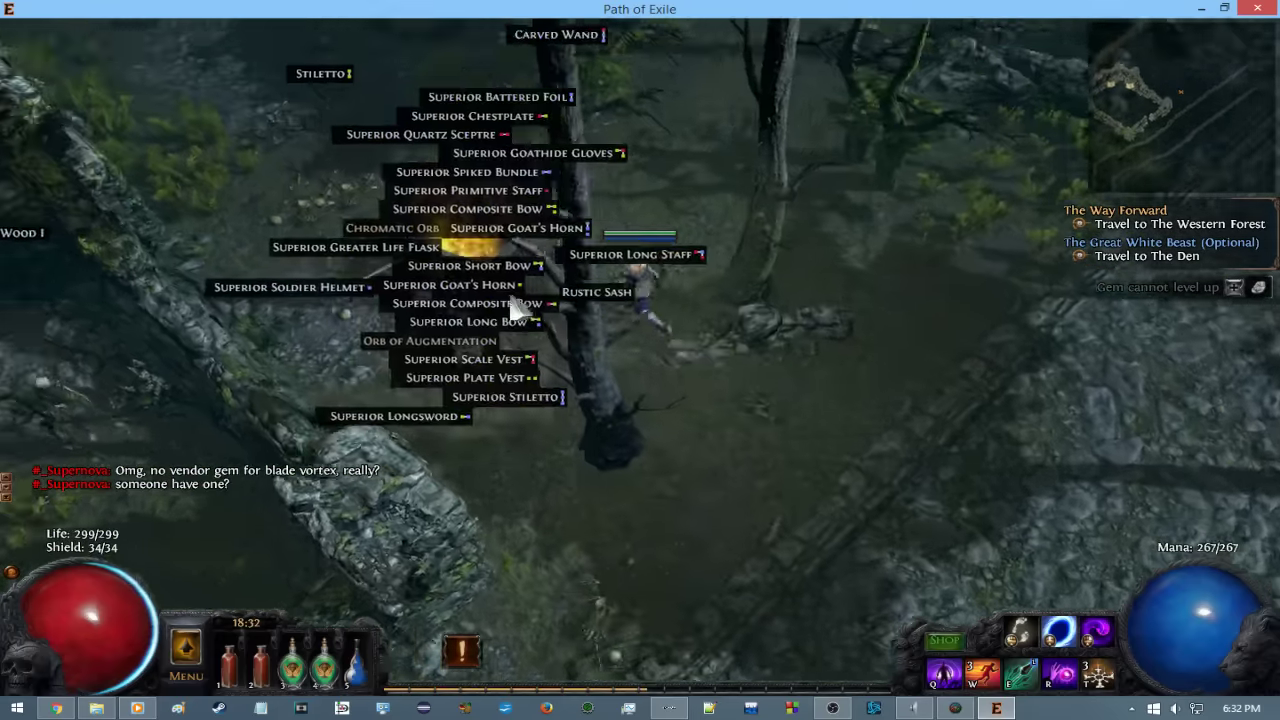
Pick up the Orb of Augmentation, Chromatic Orb and a third dropped orb.
{"action": "left_click", "coordinate": [585, 368]}
{"action": "left_click", "coordinate": [500, 248]}
{"action": "left_click", "coordinate": [990, 210]}
Activate the Crossroads waypoint and close the world map.
{"action": "left_click", "coordinate": [884, 163]}
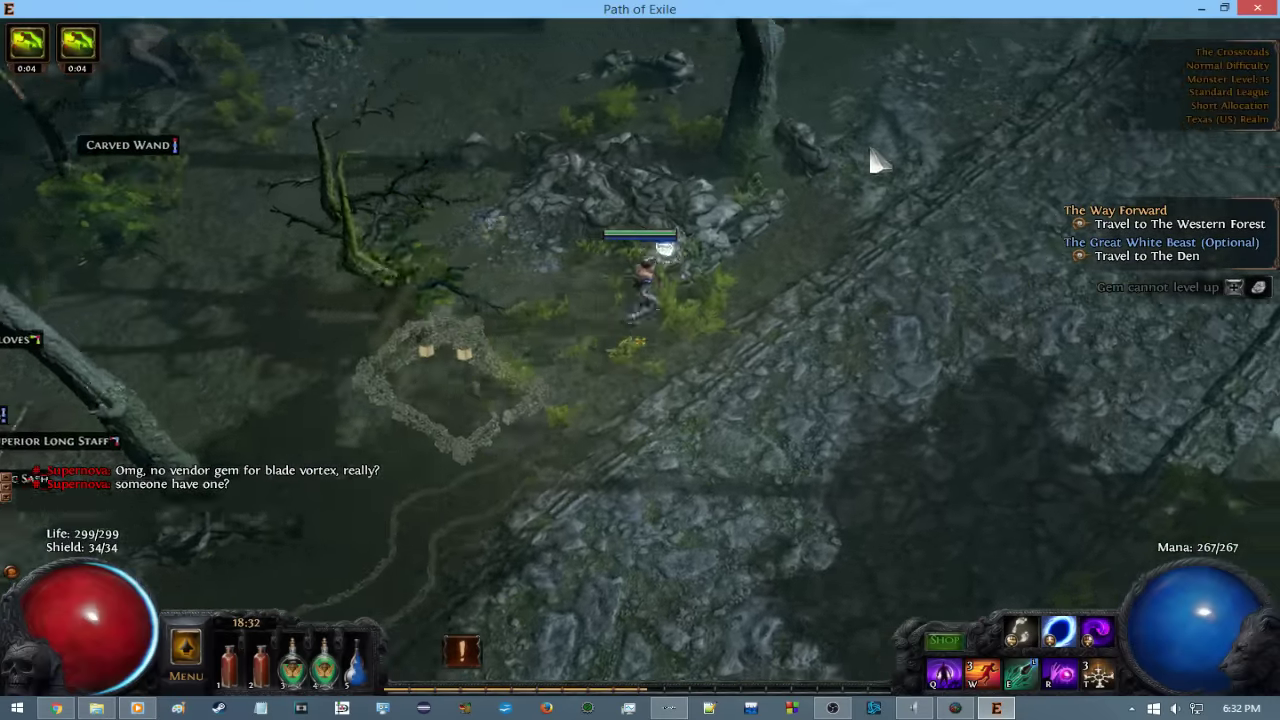
{"action": "left_click", "coordinate": [523, 268]}
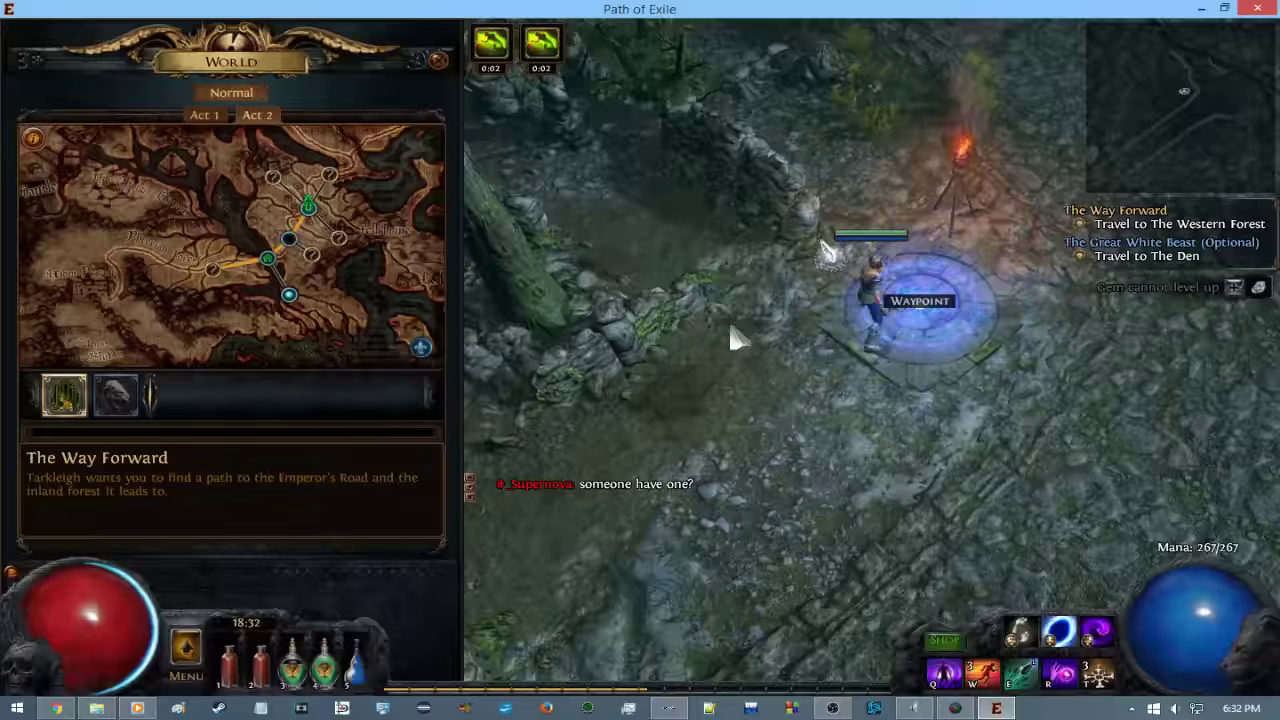
{"action": "key", "text": "Escape"}
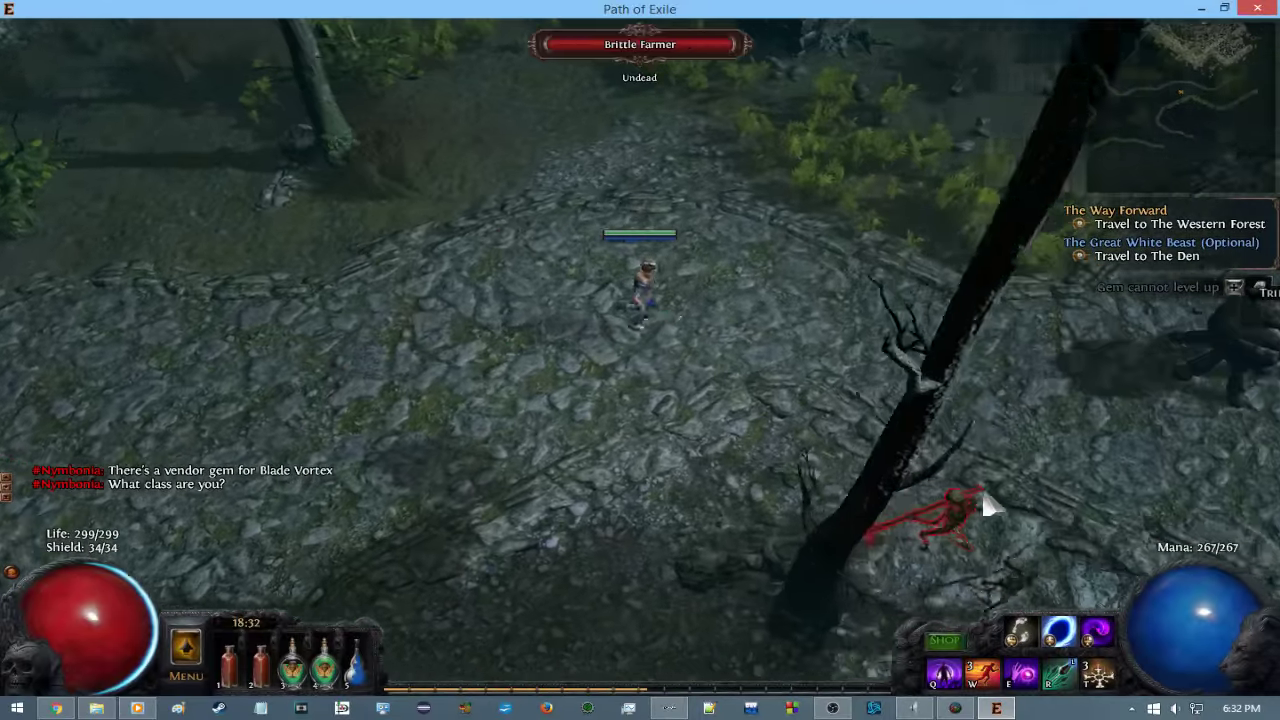
Blast the approaching bears with spells and follow the path toward the water.
{"action": "left_click", "coordinate": [950, 525]}
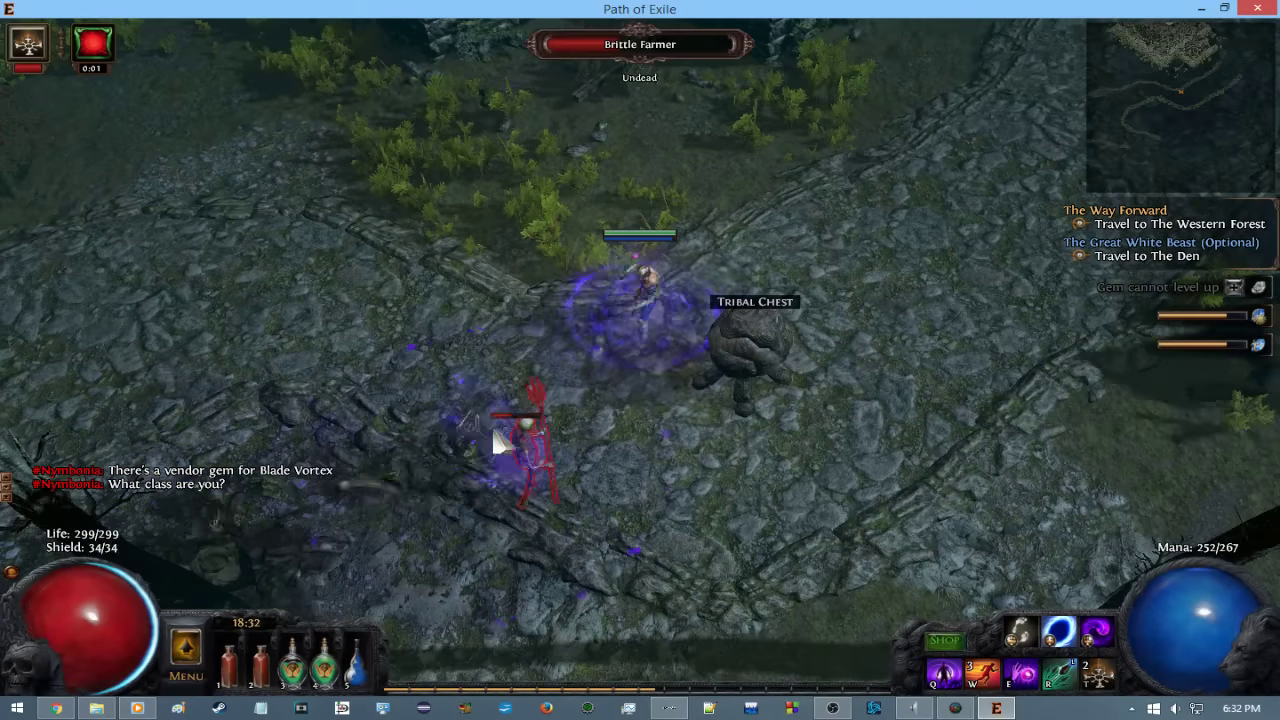
{"action": "left_click", "coordinate": [951, 476]}
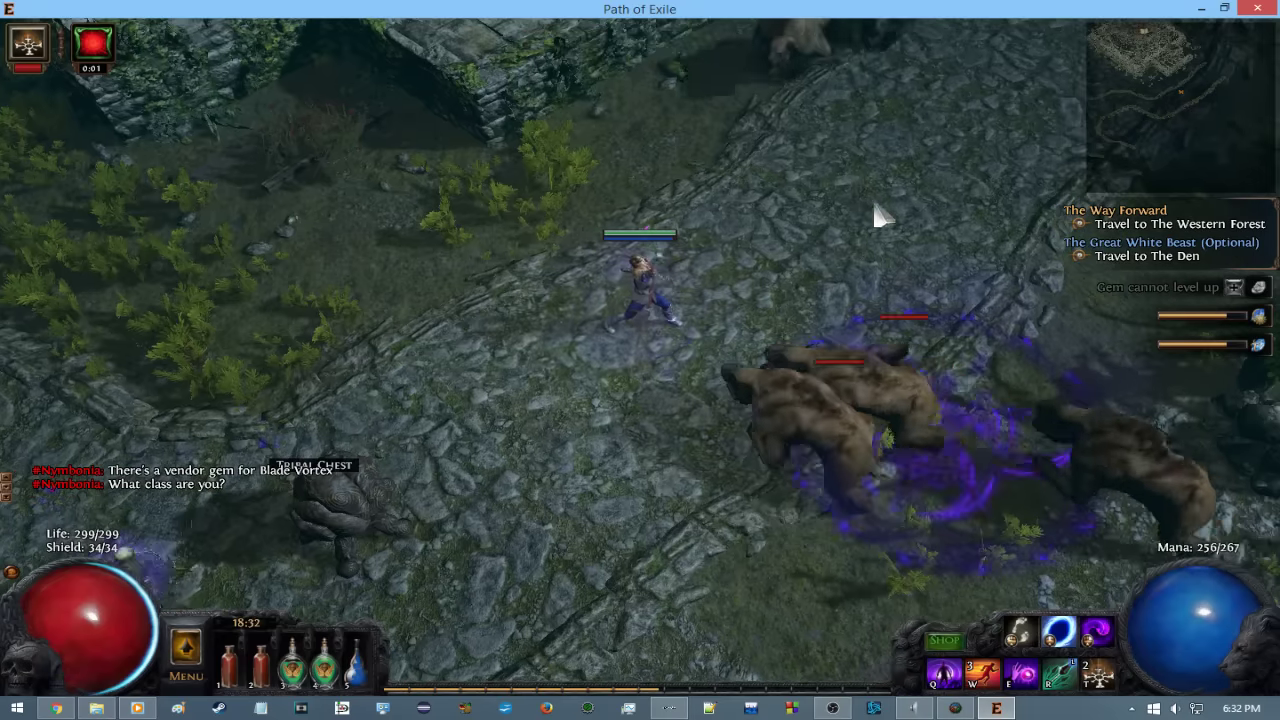
{"action": "left_click", "coordinate": [1006, 263]}
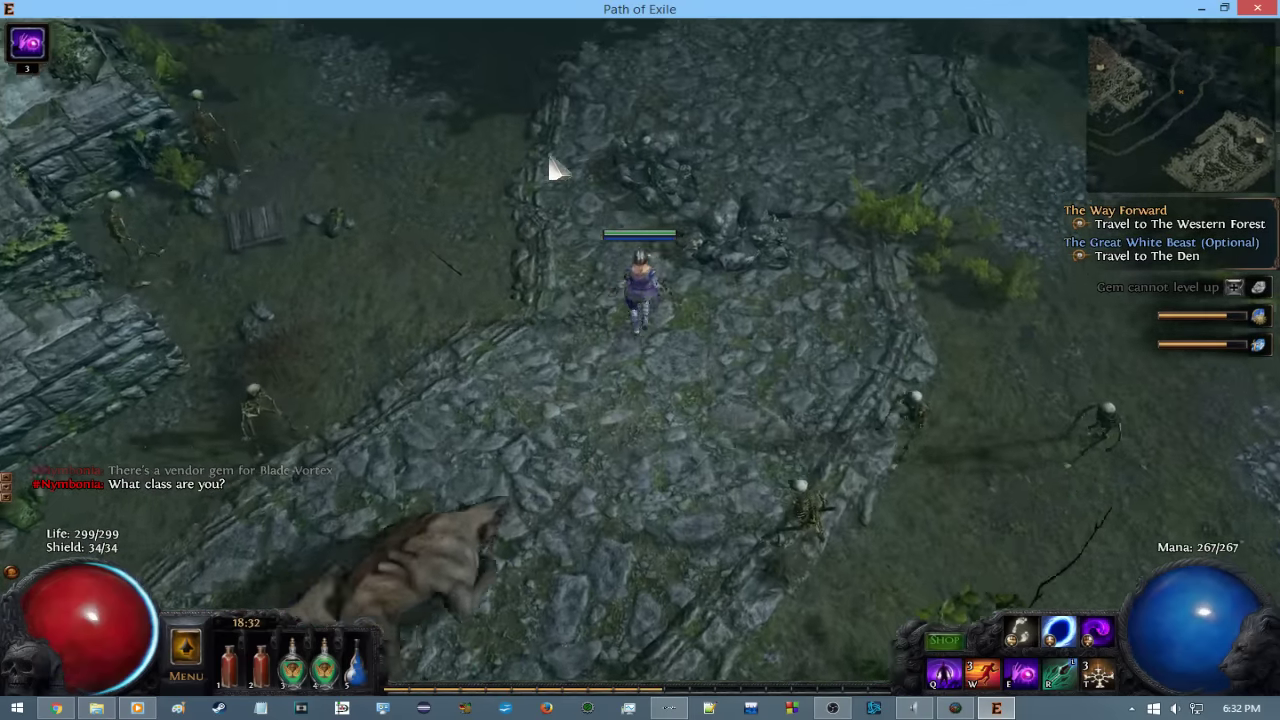
{"action": "left_click", "coordinate": [490, 190]}
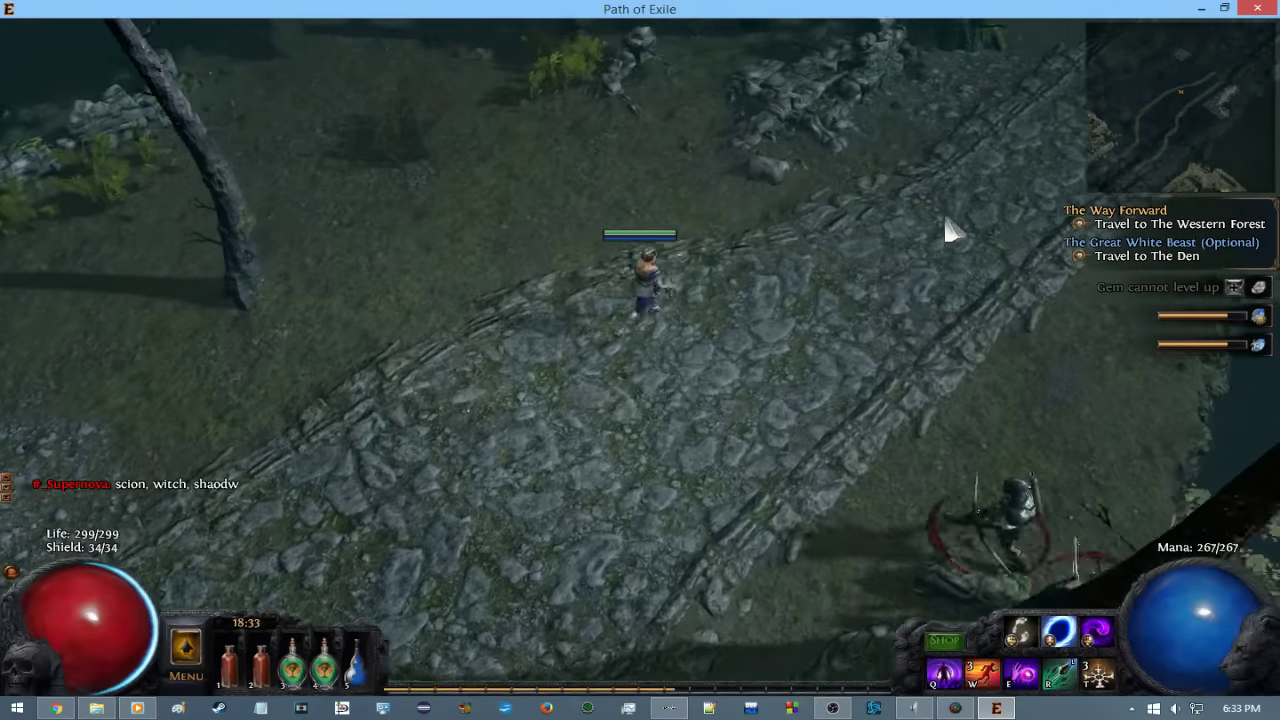
{"action": "left_click", "coordinate": [1000, 332]}
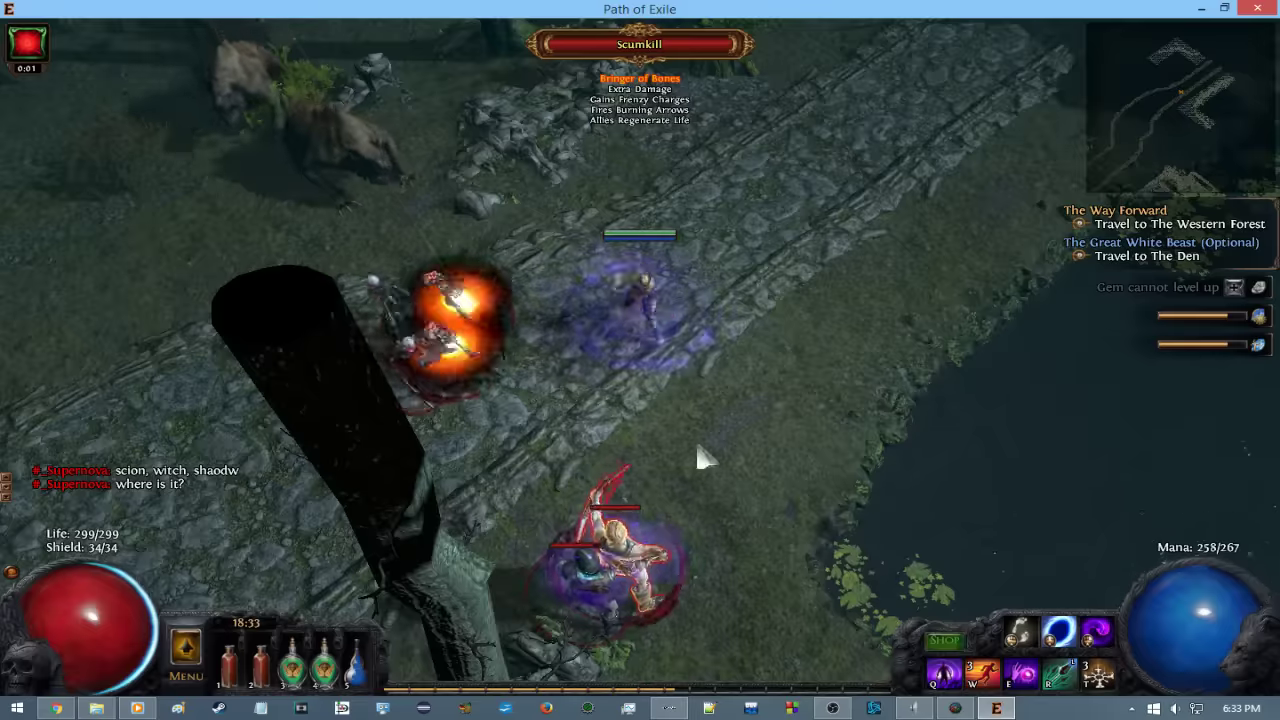
{"action": "left_click", "coordinate": [558, 652]}
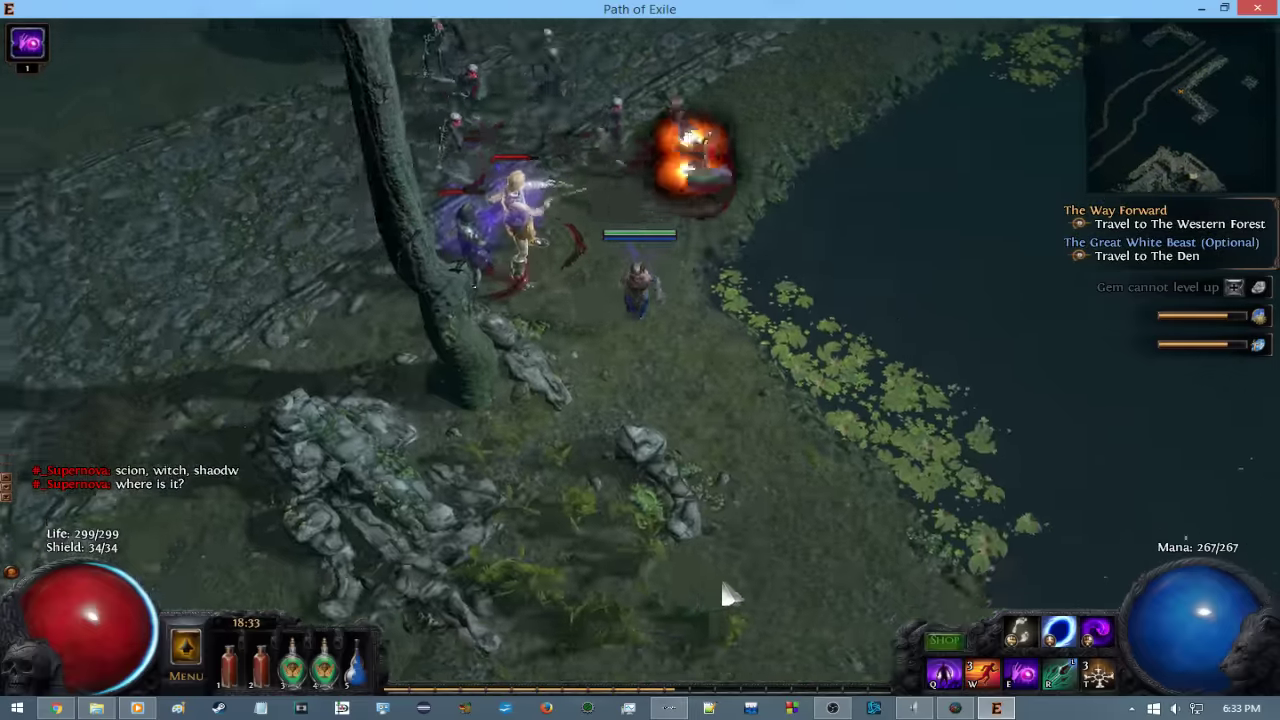
Fight through Scamkill's pack and move past its loot drops.
{"action": "left_click", "coordinate": [35, 212]}
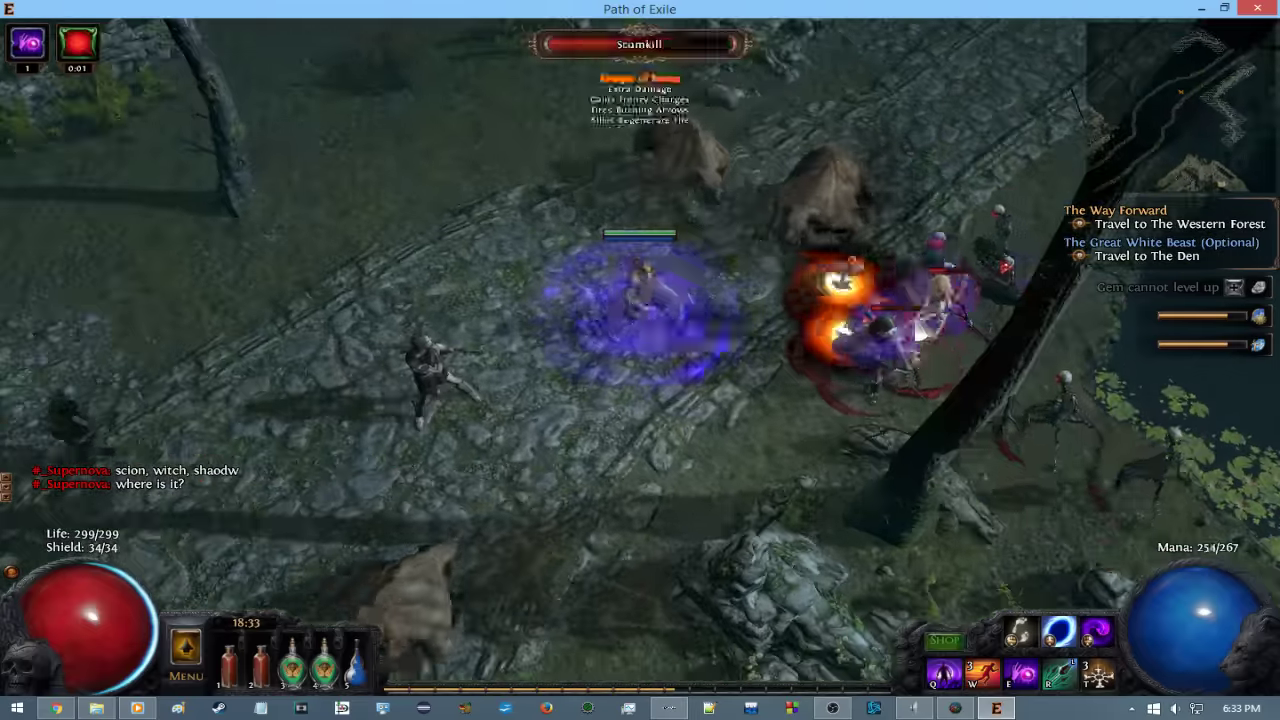
{"action": "left_click", "coordinate": [390, 165]}
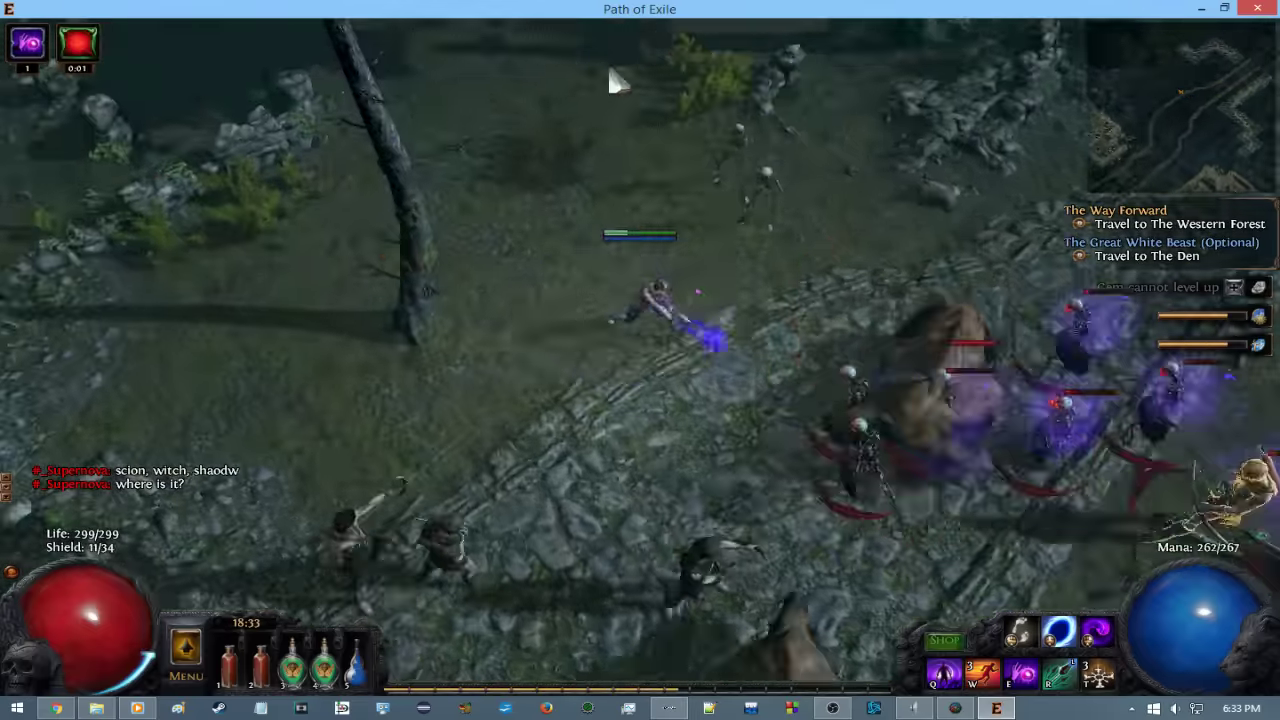
{"action": "left_click", "coordinate": [1066, 163]}
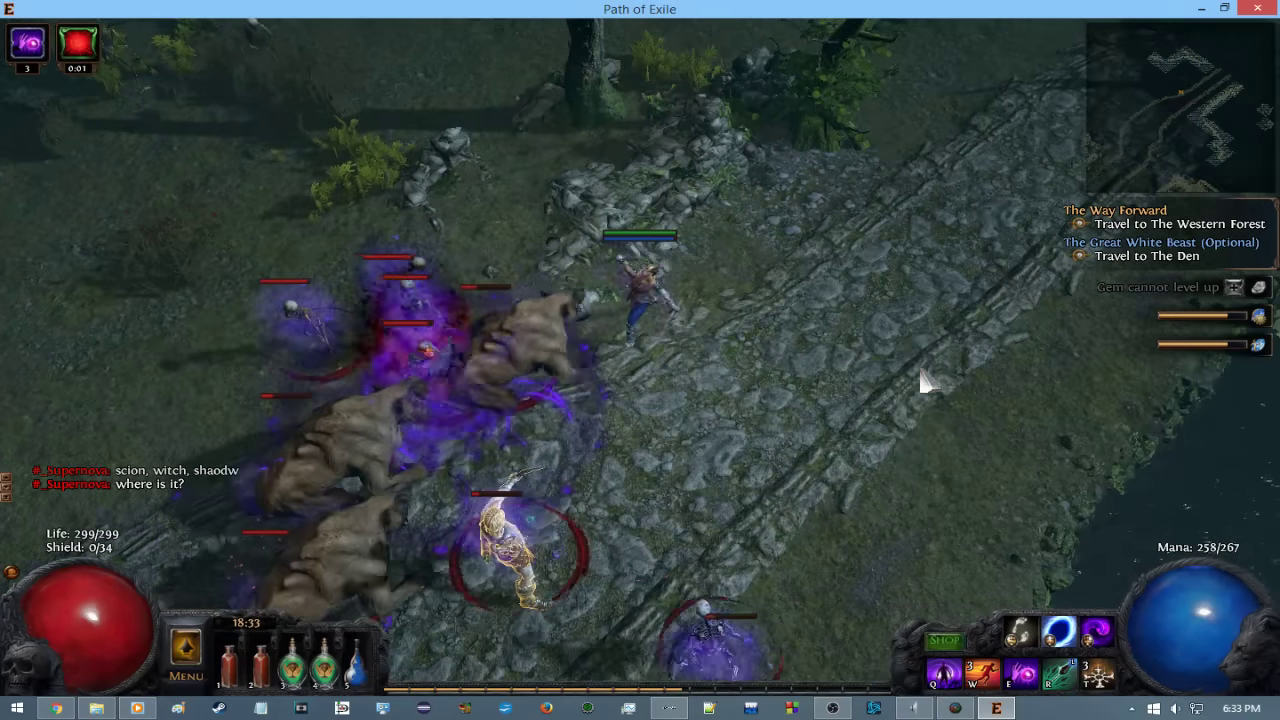
{"action": "left_click", "coordinate": [1010, 290]}
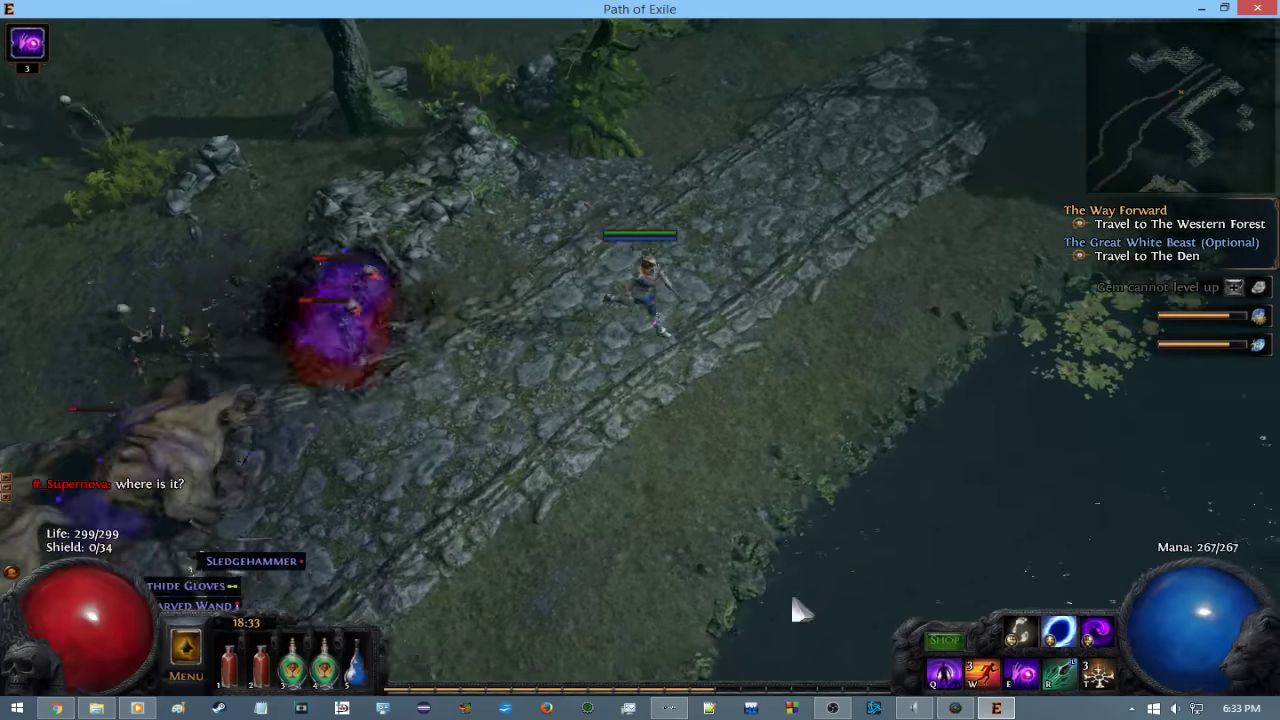
{"action": "left_click", "coordinate": [281, 418]}
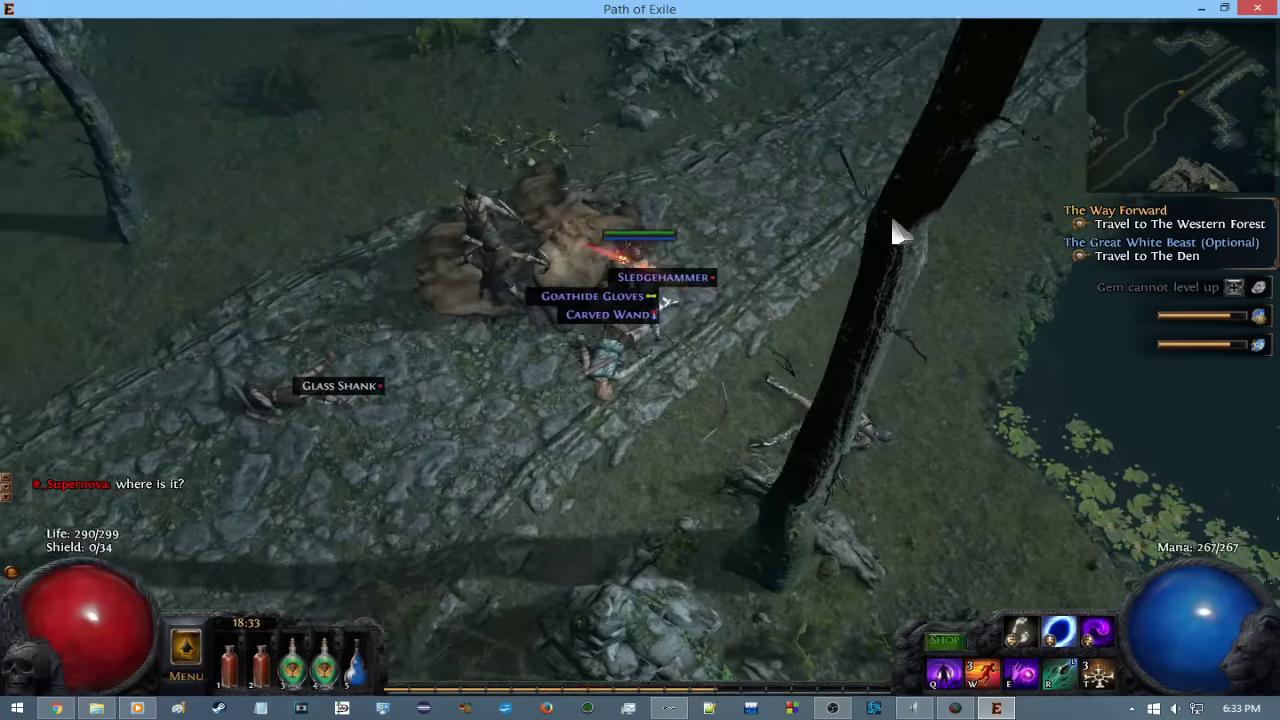
{"action": "left_click", "coordinate": [894, 229]}
{"action": "left_click", "coordinate": [908, 146]}
Dash twice up-right and enter The Broken Bridge.
{"action": "key", "text": "w"}
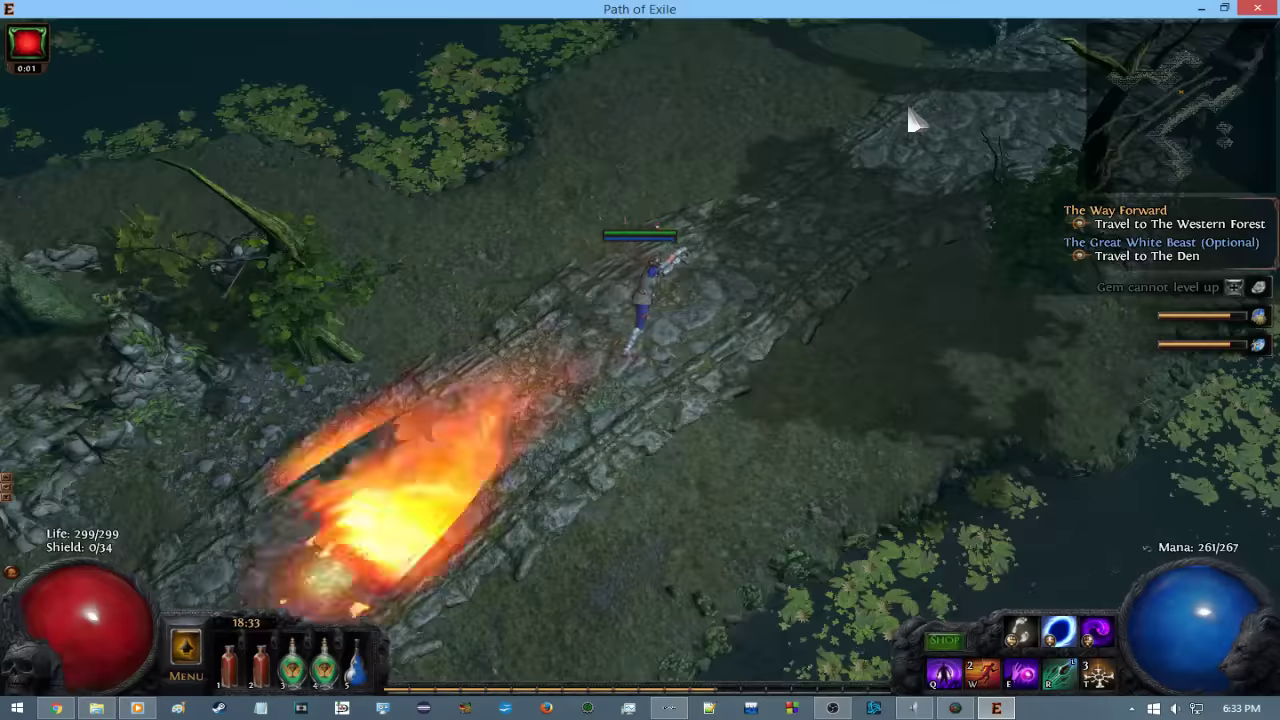
{"action": "key", "text": "w"}
{"action": "left_click", "coordinate": [778, 204]}
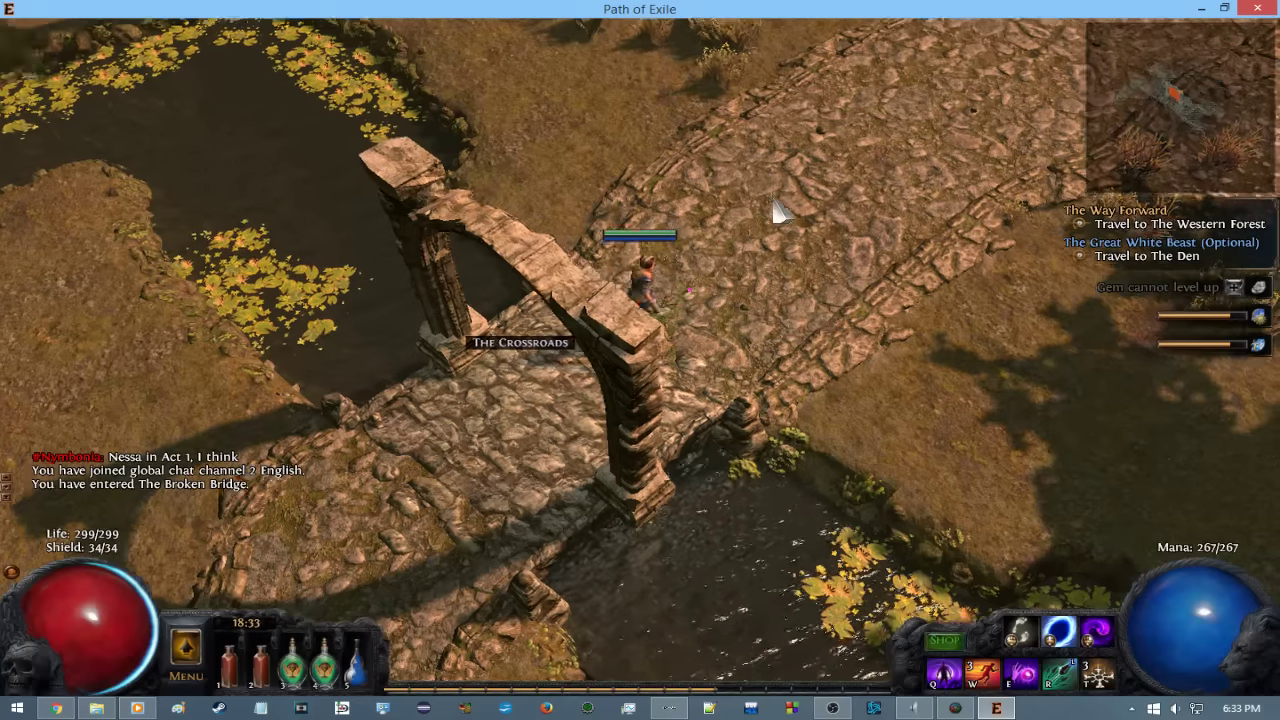
Kill Kraityn's Sniper group beyond the bridge and pick up the Scroll of Wisdom.
{"action": "left_click", "coordinate": [778, 210]}
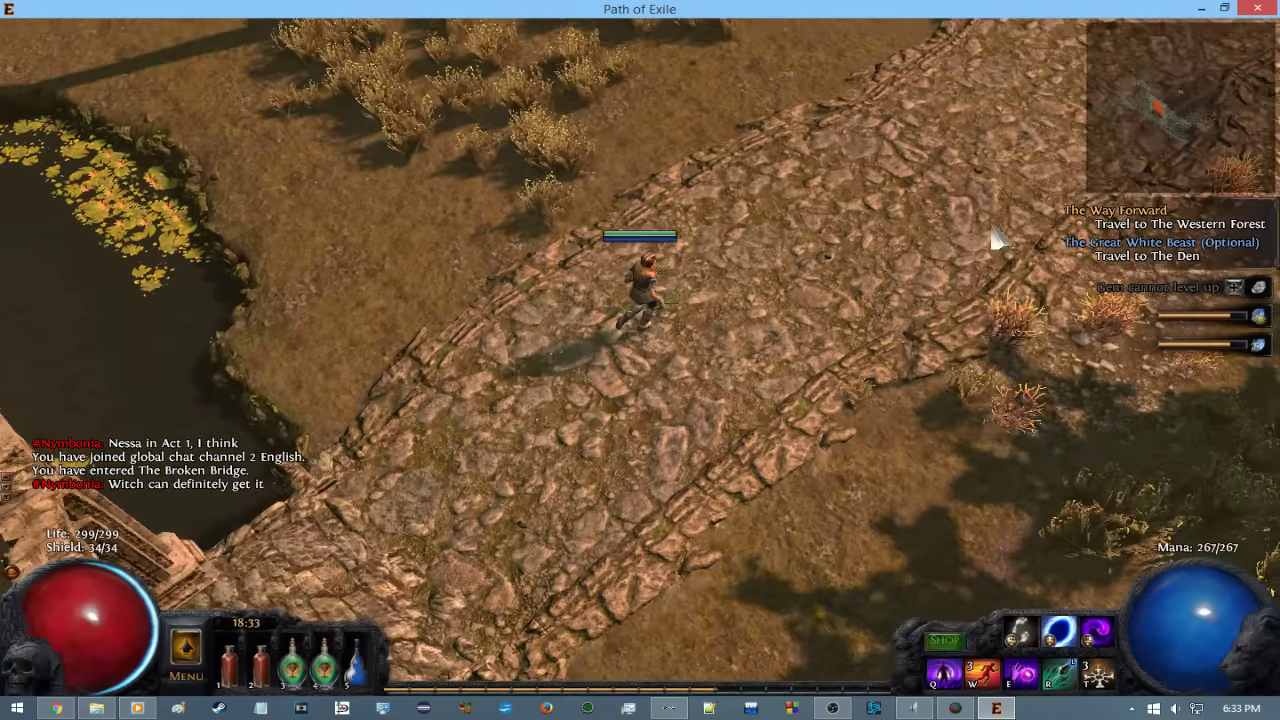
{"action": "key", "text": "w"}
{"action": "left_click", "coordinate": [940, 190]}
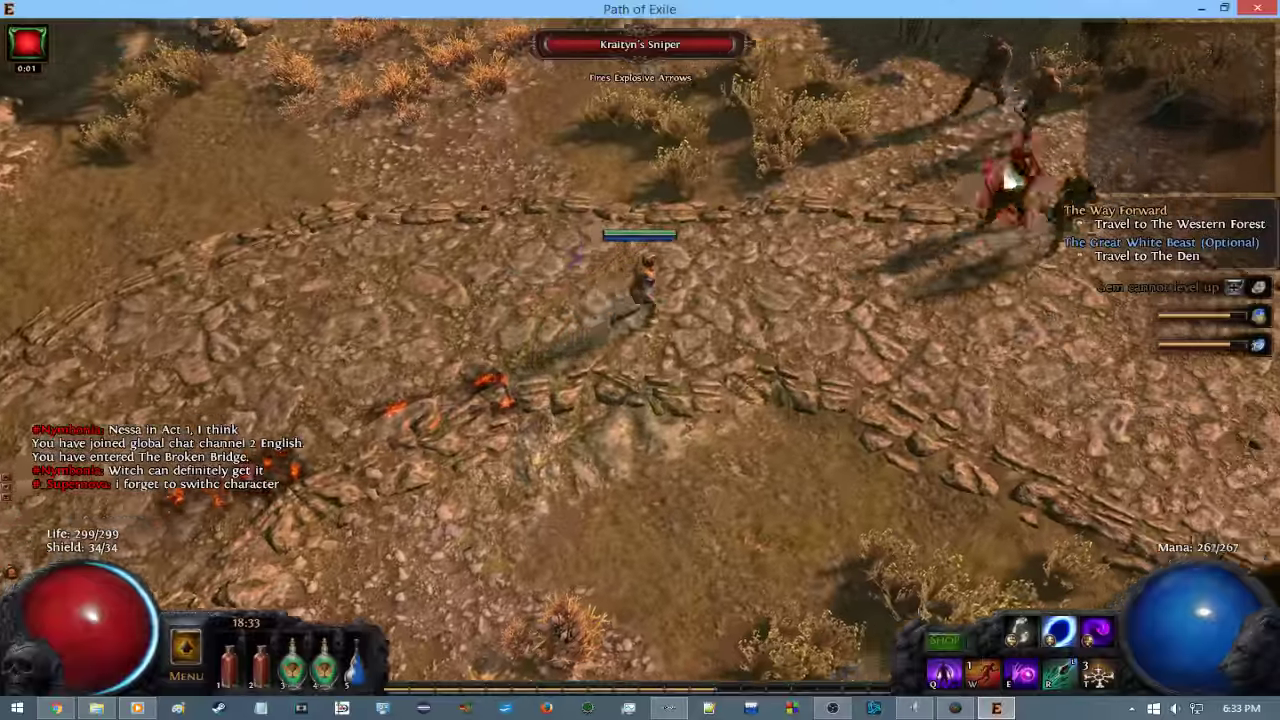
{"action": "right_click", "coordinate": [1010, 180]}
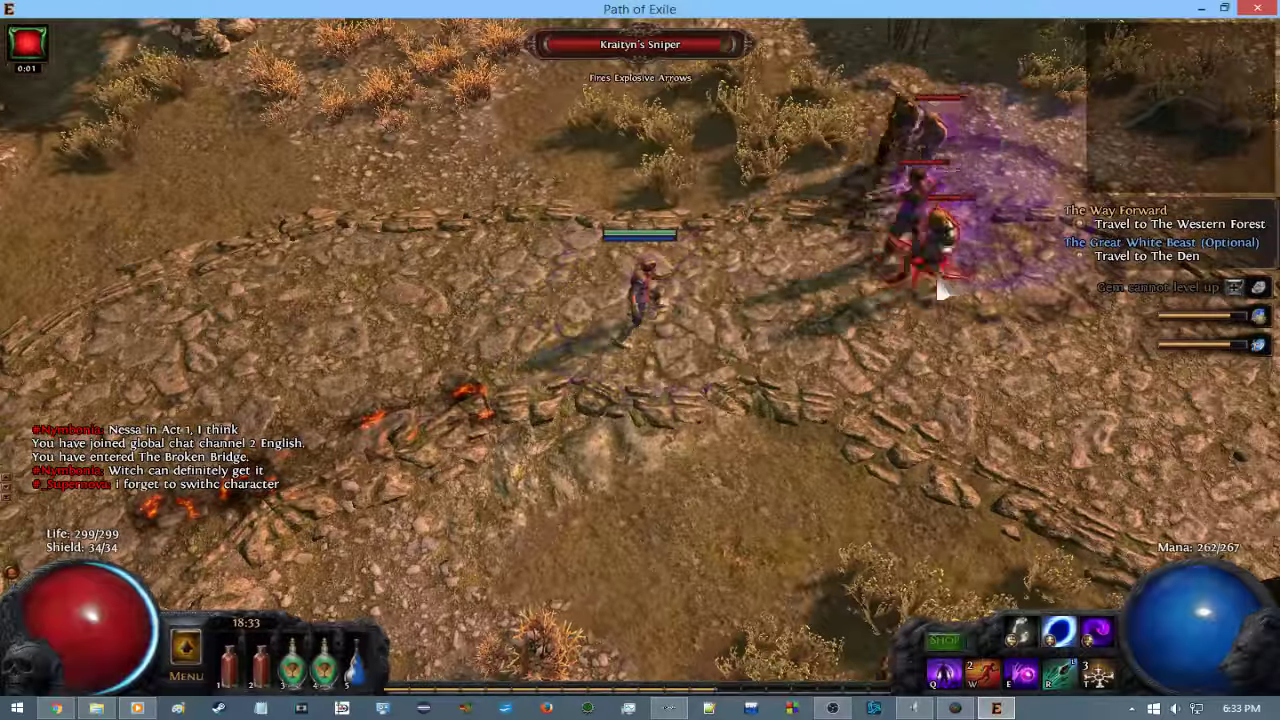
{"action": "right_click", "coordinate": [896, 191]}
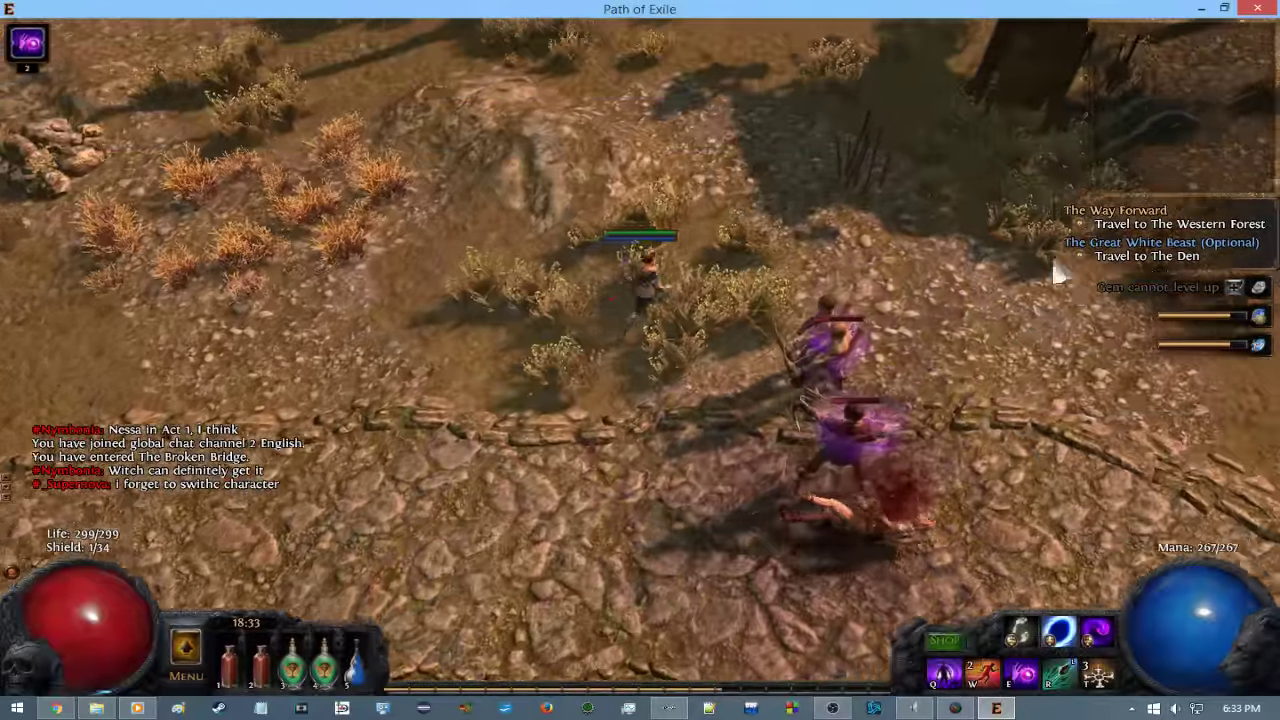
{"action": "left_click", "coordinate": [630, 414]}
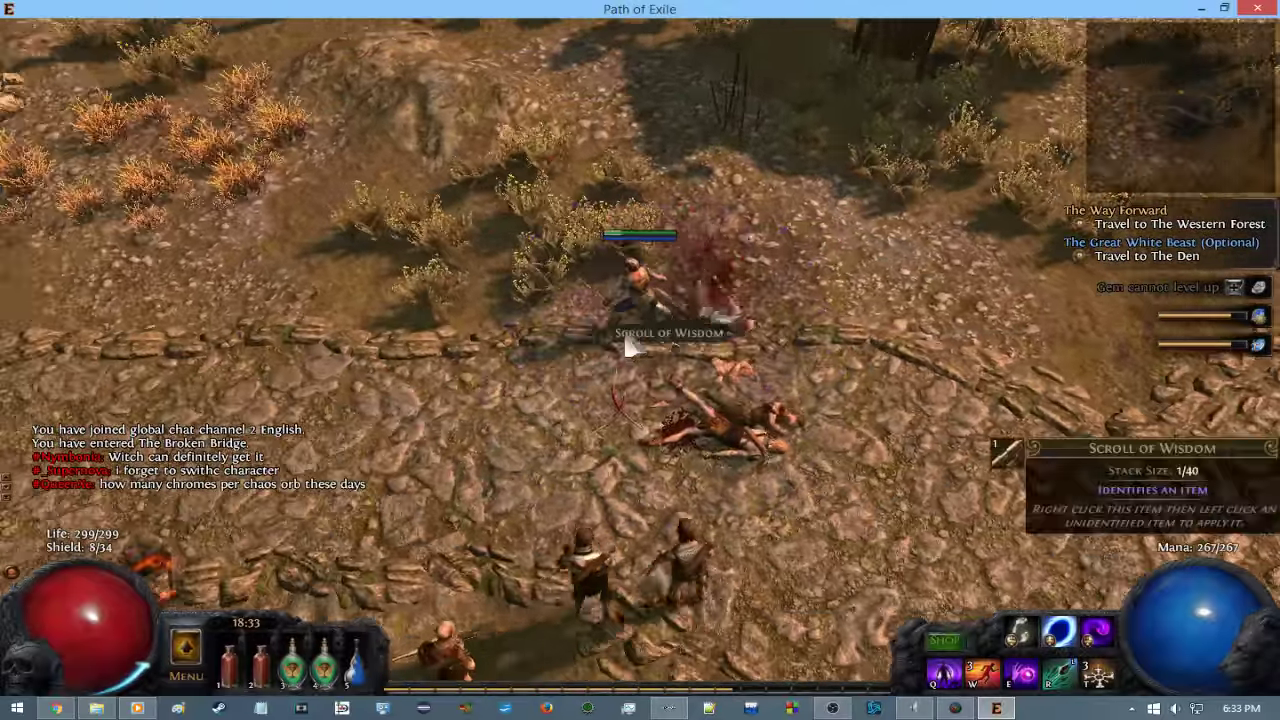
{"action": "left_click", "coordinate": [1152, 402]}
Drink two flasks and curse Kraityn's Thrall and nearby packs with repeated purple novas.
{"action": "key", "text": "3"}
{"action": "key", "text": "4"}
{"action": "left_click", "coordinate": [1013, 371]}
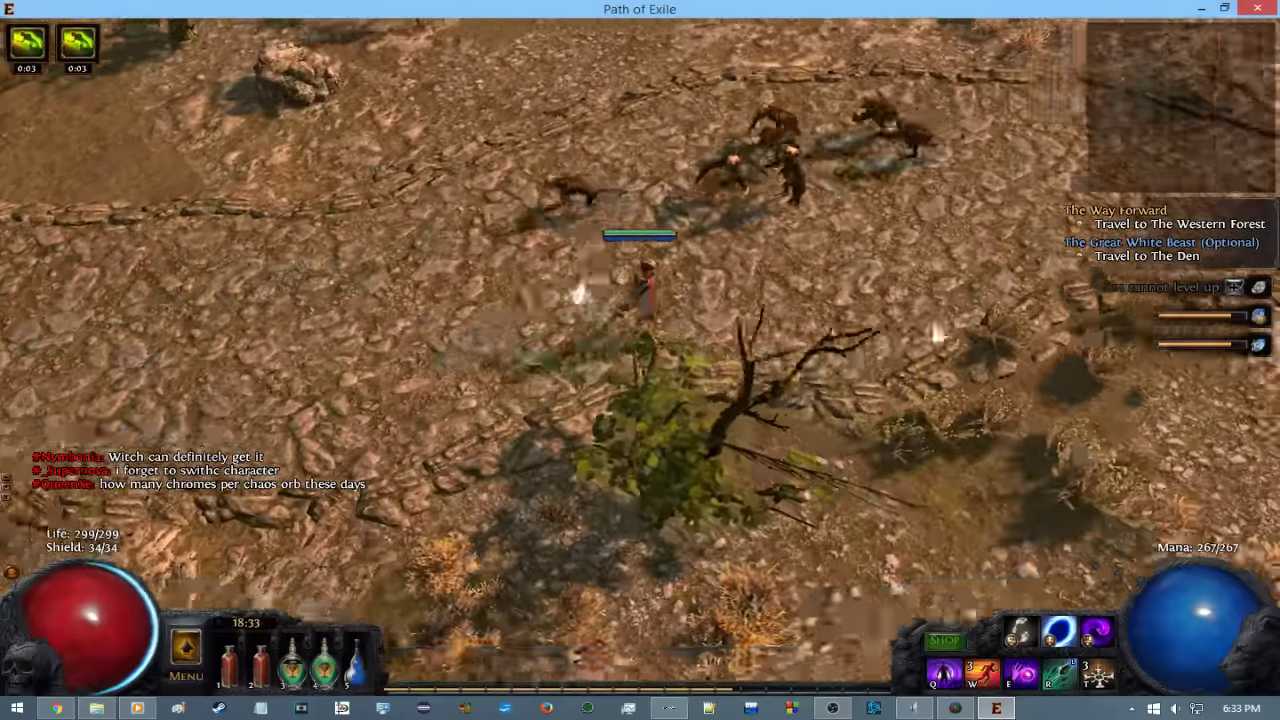
{"action": "key", "text": "e"}
{"action": "left_click", "coordinate": [950, 205]}
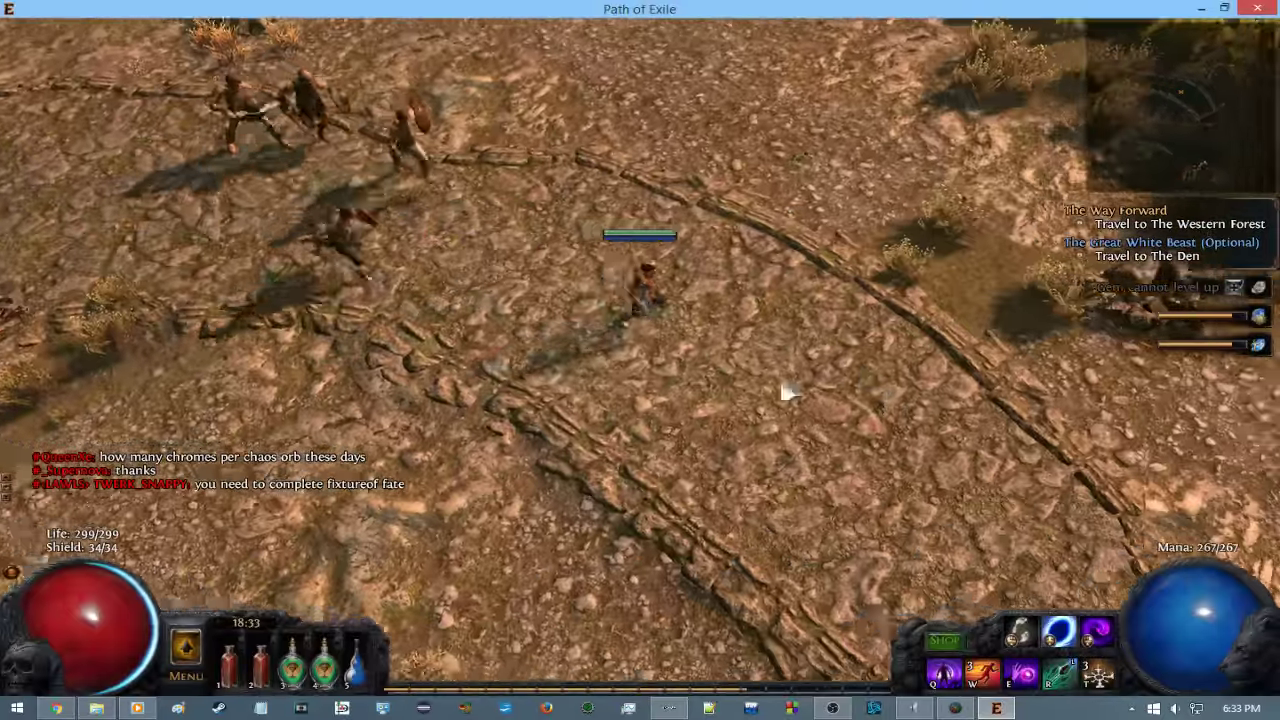
{"action": "key", "text": "e"}
{"action": "left_click", "coordinate": [840, 527]}
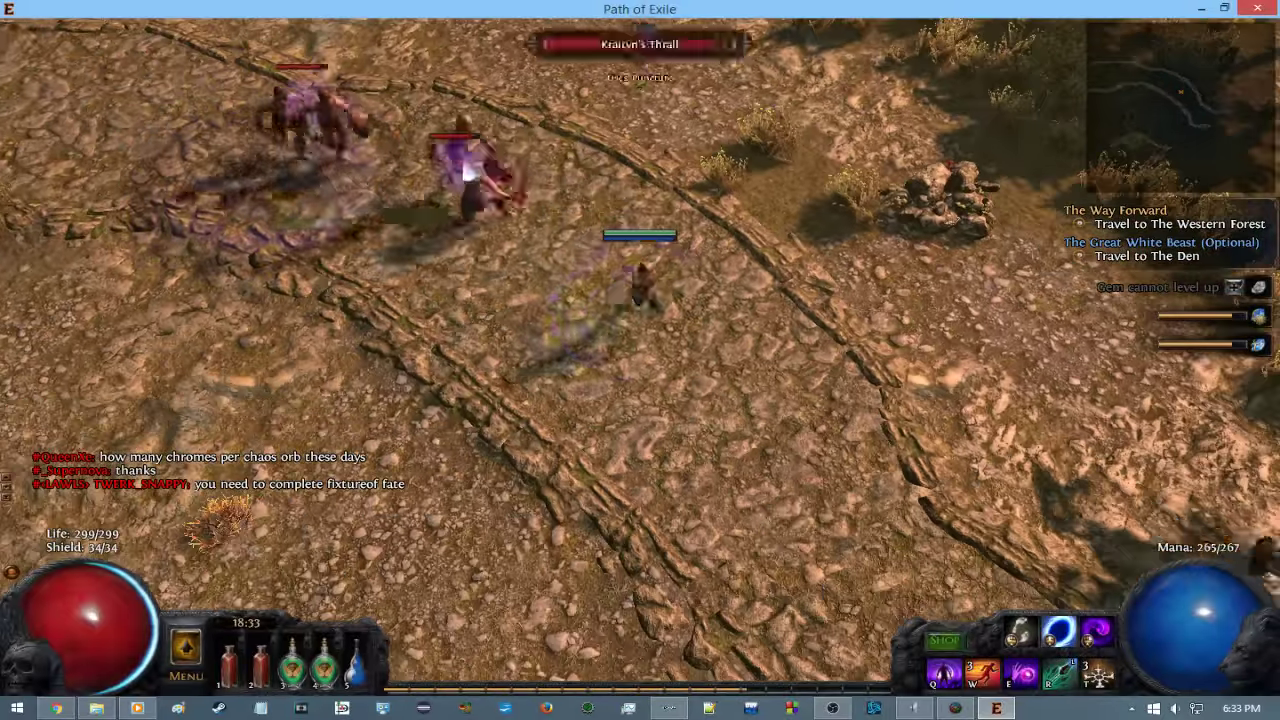
{"action": "key", "text": "e"}
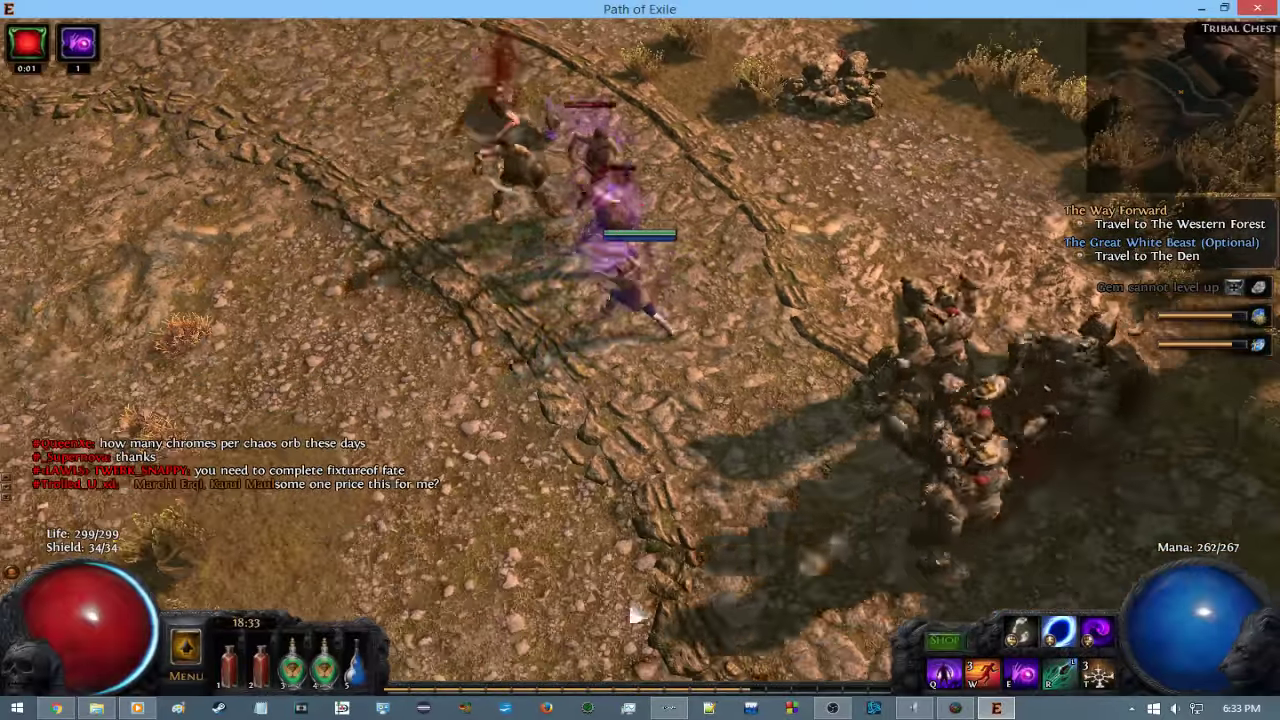
{"action": "left_click", "coordinate": [620, 625]}
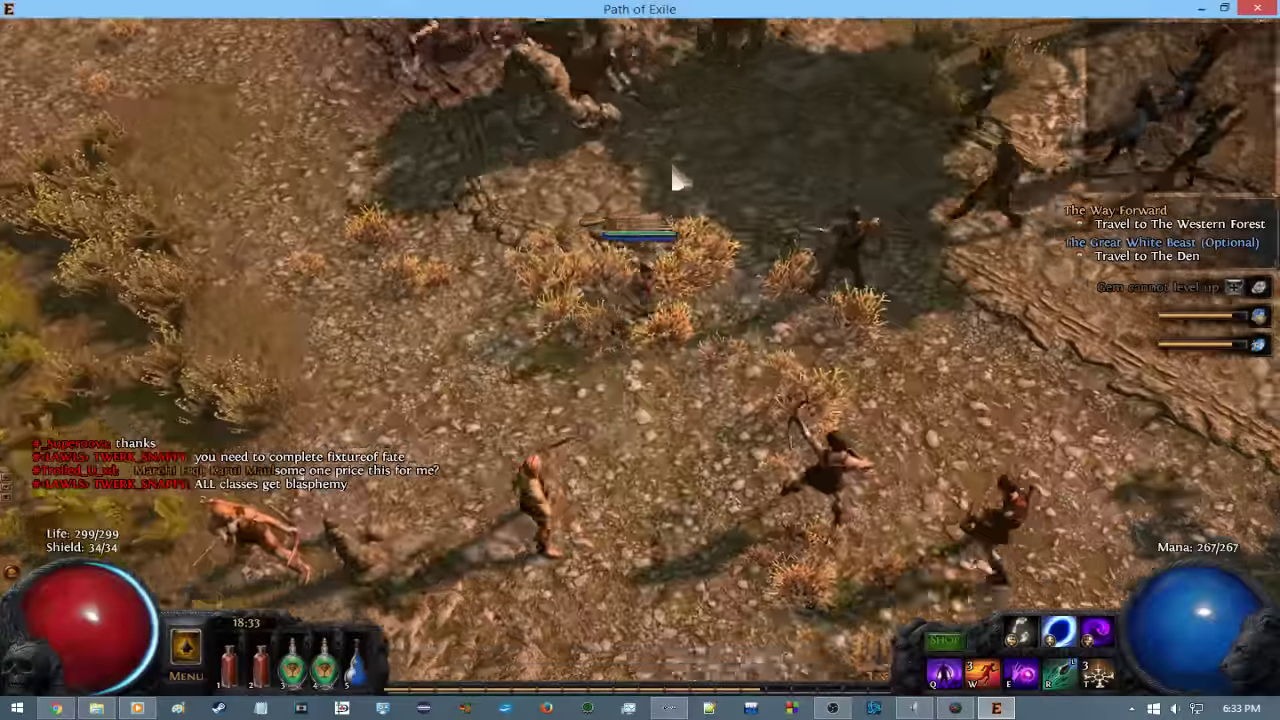
{"action": "key", "text": "e"}
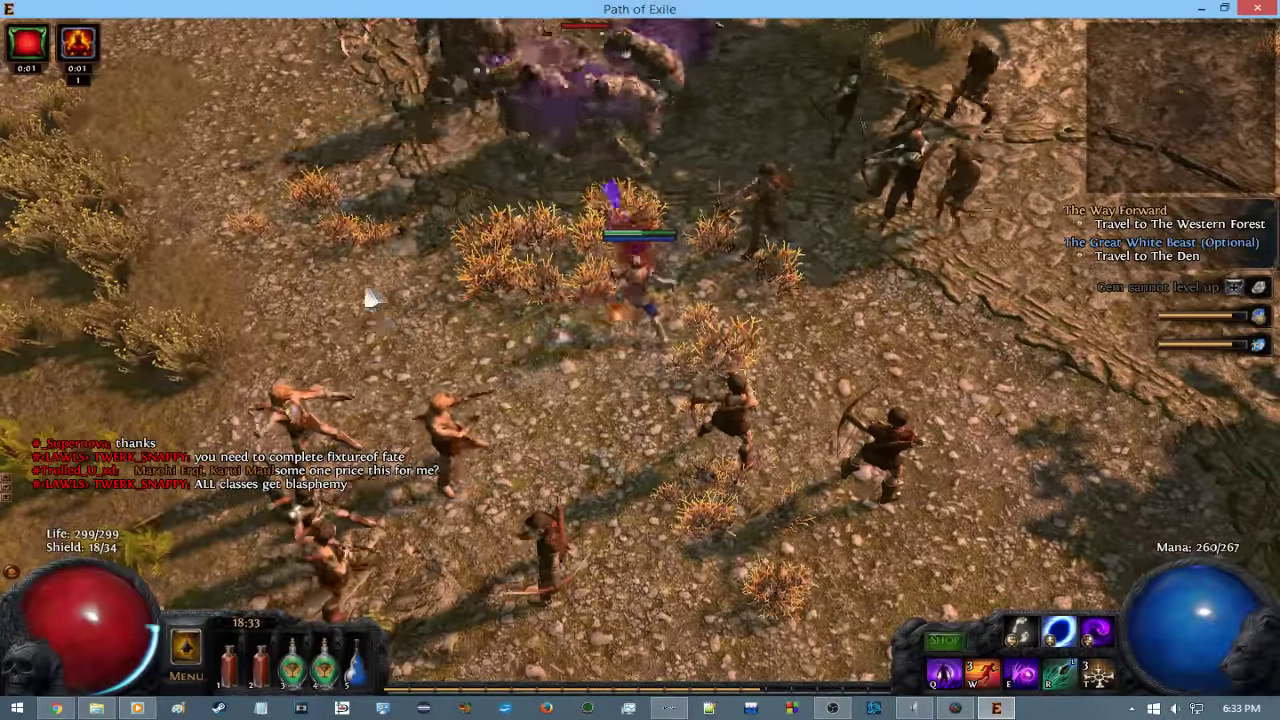
{"action": "left_click", "coordinate": [365, 285]}
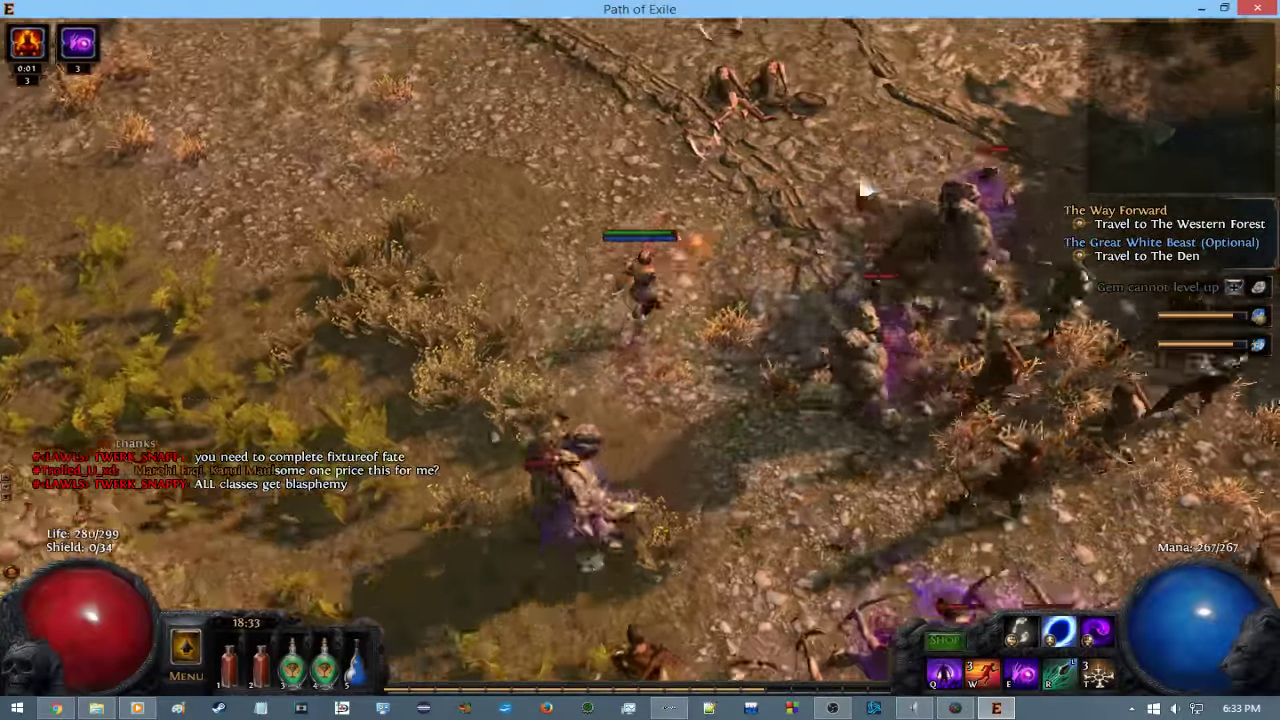
Press on past the corpses, cursing packs on the way to the Swift Rumbling Mass.
{"action": "left_click", "coordinate": [862, 190]}
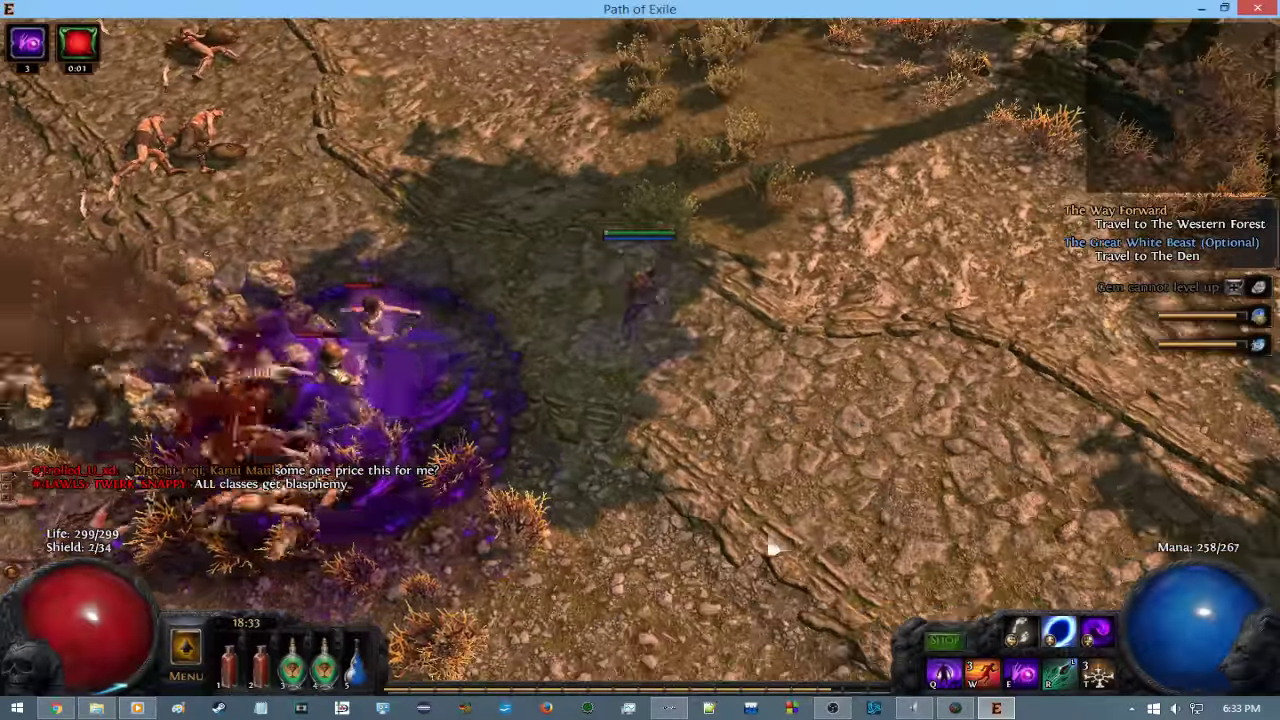
{"action": "left_click", "coordinate": [772, 548]}
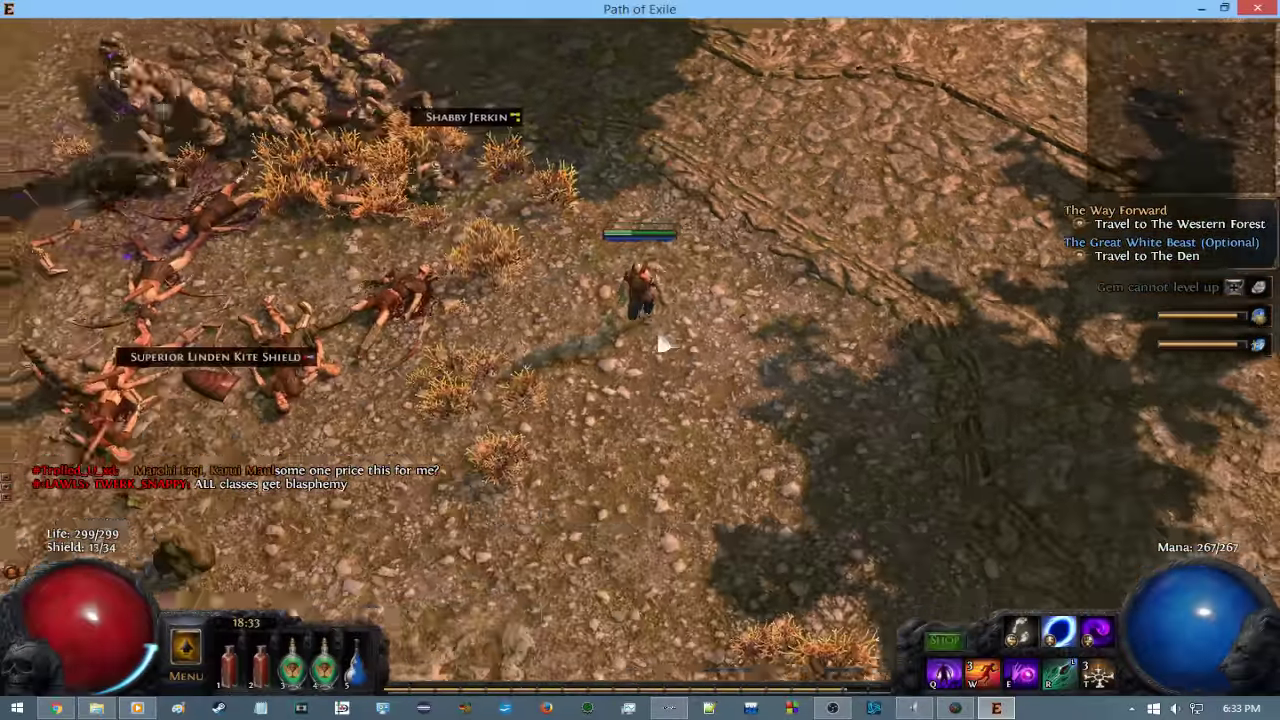
{"action": "mouse_move", "coordinate": [660, 345]}
{"action": "left_mouse_down"}
{"action": "mouse_move", "coordinate": [752, 535]}
{"action": "mouse_move", "coordinate": [380, 277]}
{"action": "left_mouse_up"}
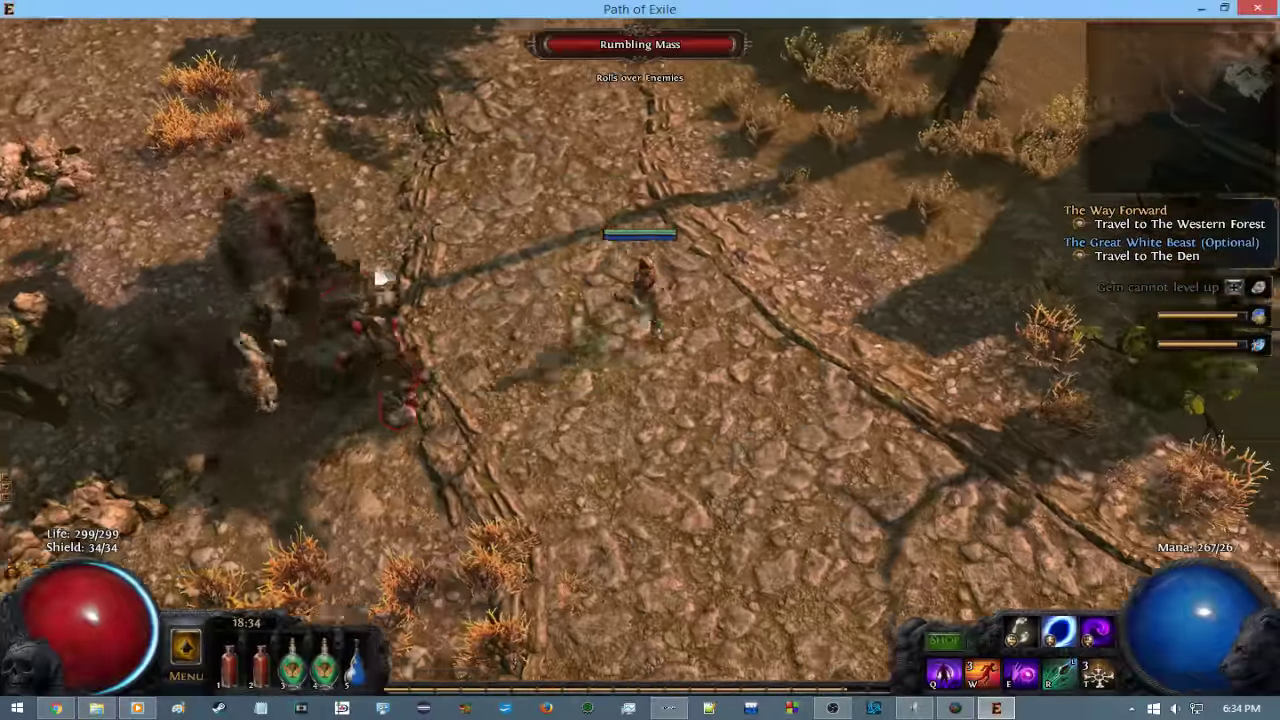
{"action": "right_click", "coordinate": [380, 277]}
{"action": "mouse_move", "coordinate": [729, 509]}
{"action": "left_mouse_down"}
{"action": "mouse_move", "coordinate": [806, 580]}
{"action": "mouse_move", "coordinate": [777, 251]}
{"action": "left_mouse_up"}
{"action": "left_click_drag", "start_coordinate": [886, 534], "coordinate": [668, 120]}
{"action": "left_click_drag", "start_coordinate": [806, 434], "coordinate": [1020, 543]}
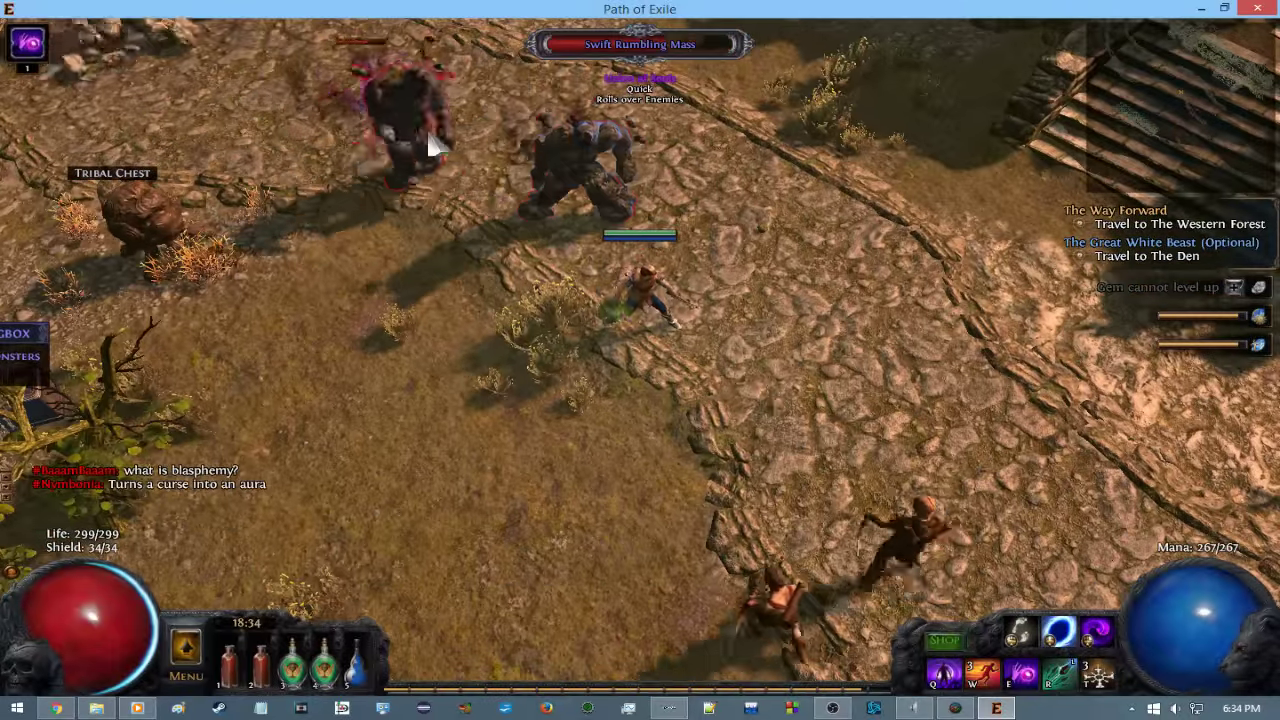
{"action": "mouse_move", "coordinate": [541, 197]}
{"action": "left_mouse_down"}
{"action": "mouse_move", "coordinate": [624, 613]}
{"action": "mouse_move", "coordinate": [451, 157]}
{"action": "left_mouse_up"}
{"action": "key", "text": "q"}
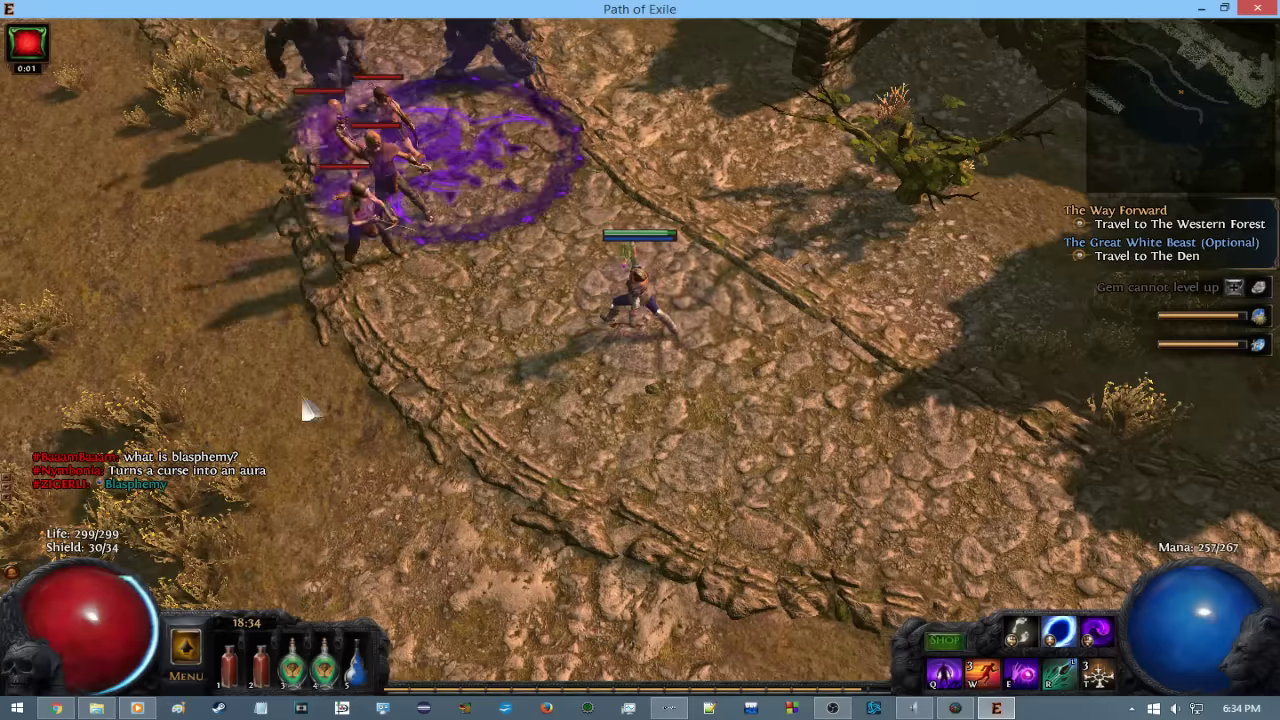
{"action": "mouse_move", "coordinate": [496, 198]}
{"action": "left_mouse_down"}
{"action": "mouse_move", "coordinate": [551, 171]}
{"action": "mouse_move", "coordinate": [306, 349]}
{"action": "mouse_move", "coordinate": [234, 177]}
{"action": "mouse_move", "coordinate": [340, 95]}
{"action": "mouse_move", "coordinate": [1022, 441]}
{"action": "mouse_move", "coordinate": [1063, 408]}
{"action": "left_mouse_up"}
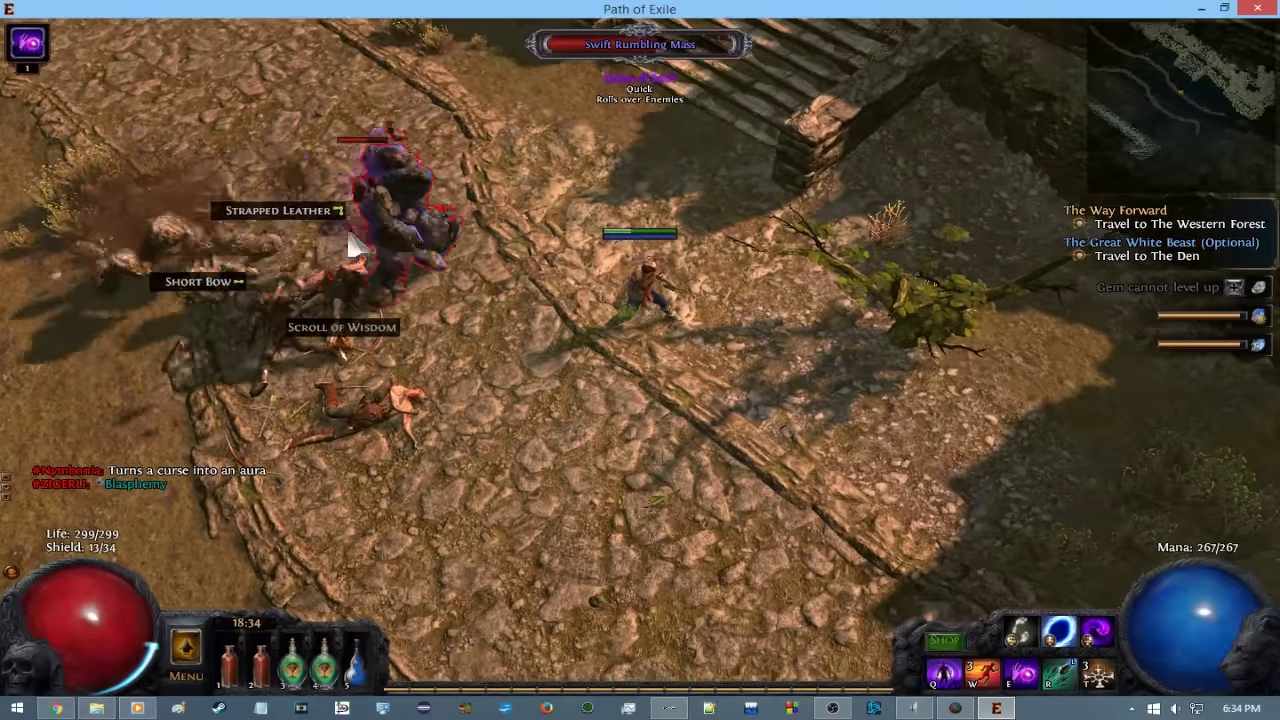
{"action": "mouse_move", "coordinate": [350, 240]}
{"action": "left_mouse_down"}
{"action": "mouse_move", "coordinate": [631, 443]}
{"action": "mouse_move", "coordinate": [737, 583]}
{"action": "mouse_move", "coordinate": [608, 446]}
{"action": "mouse_move", "coordinate": [567, 130]}
{"action": "mouse_move", "coordinate": [603, 146]}
{"action": "left_mouse_up"}
Kill the Swift Rumbling Mass to reach level 16, then blast another Rumbling Mass.
{"action": "left_click", "coordinate": [800, 392]}
{"action": "left_click", "coordinate": [426, 205]}
{"action": "left_click", "coordinate": [483, 236]}
{"action": "left_click_drag", "start_coordinate": [497, 190], "coordinate": [346, 223]}
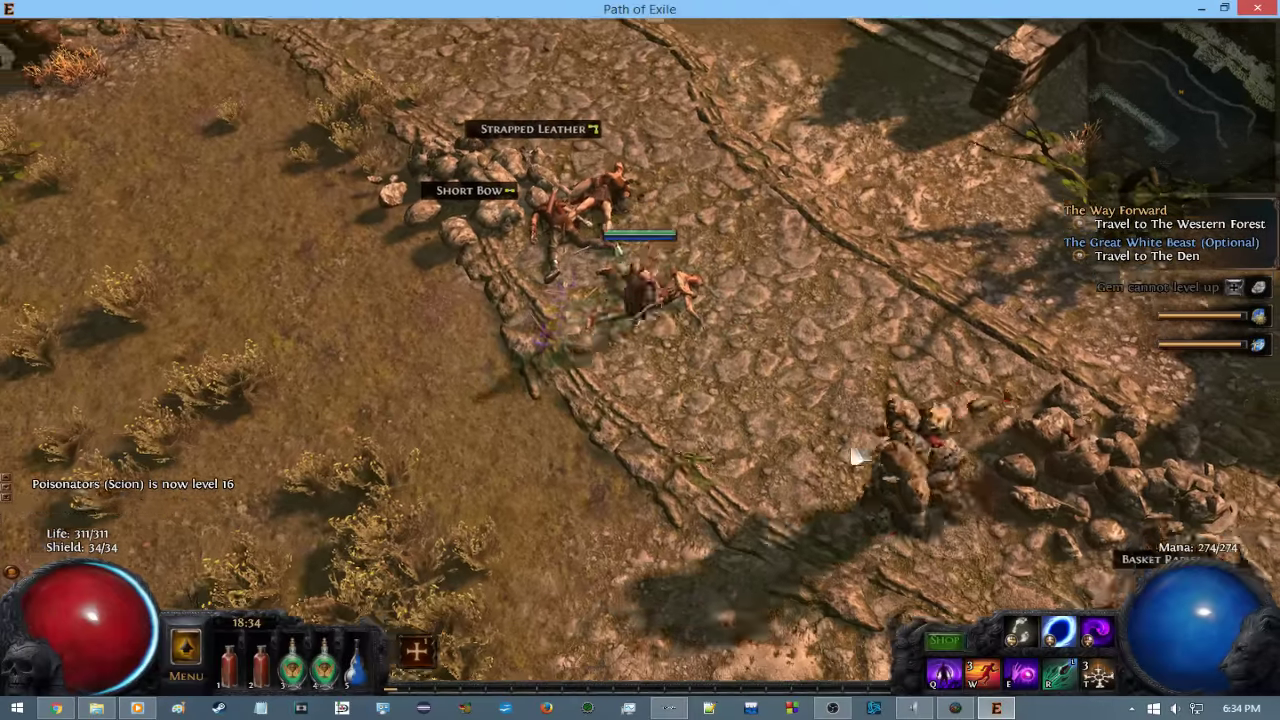
{"action": "left_click", "coordinate": [795, 437]}
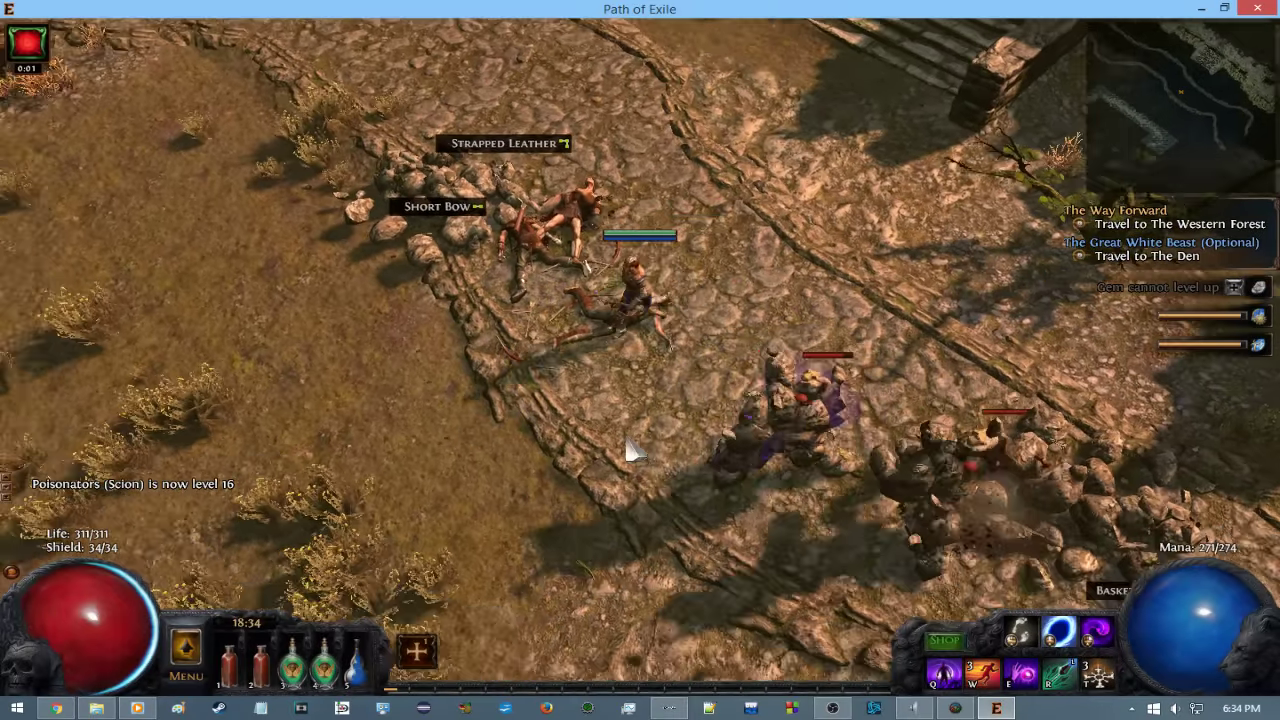
{"action": "left_click", "coordinate": [777, 429]}
{"action": "left_click", "coordinate": [283, 298]}
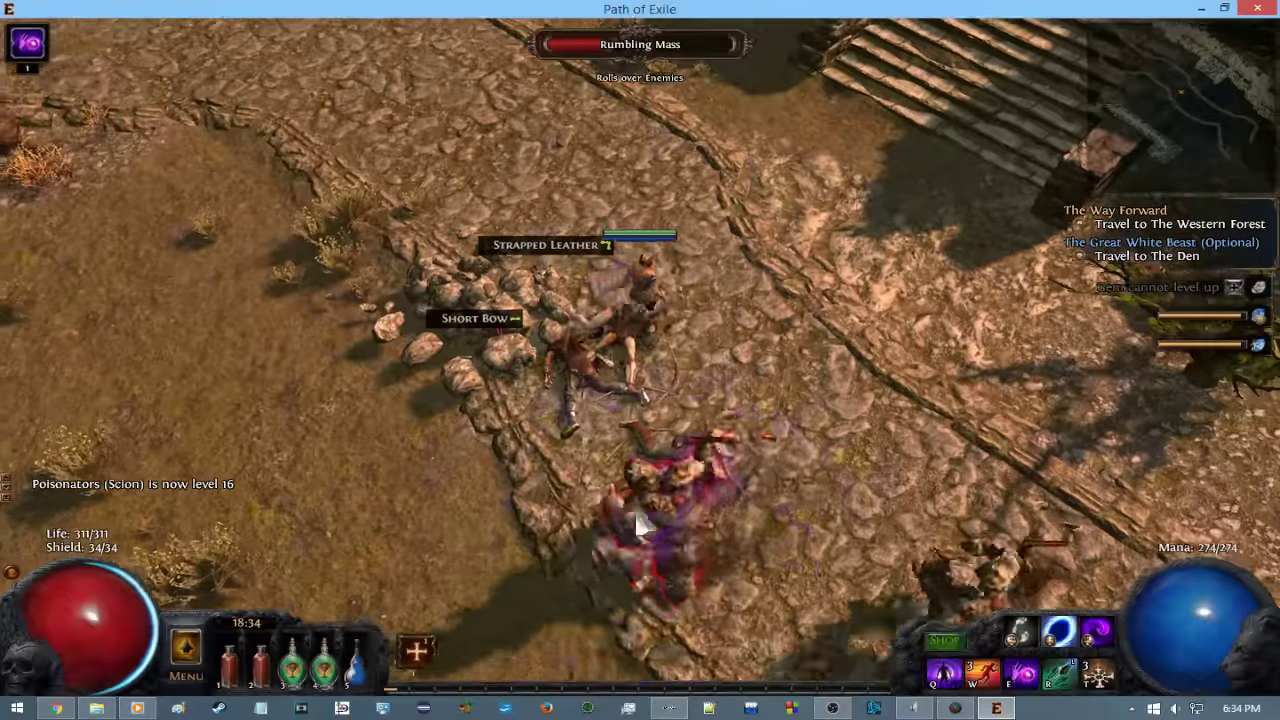
{"action": "left_click", "coordinate": [660, 490]}
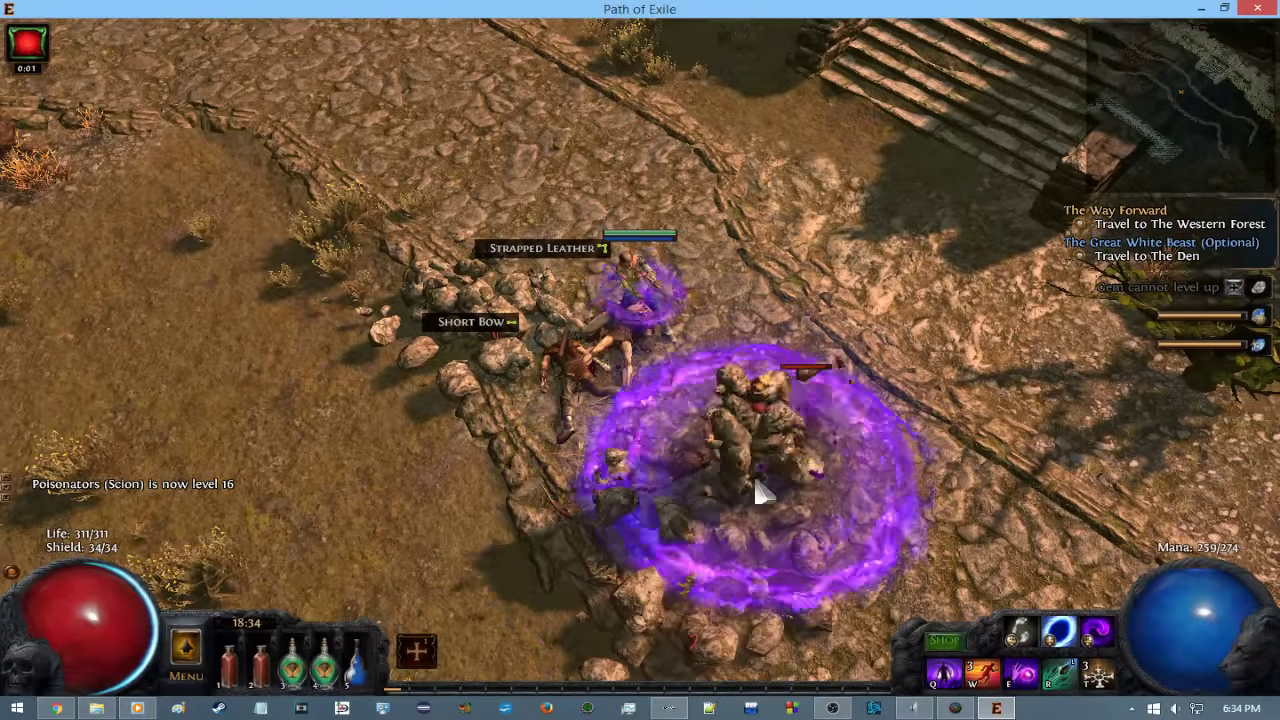
Attack the Rumbling Mass by the rocks.
{"action": "left_click", "coordinate": [251, 449]}
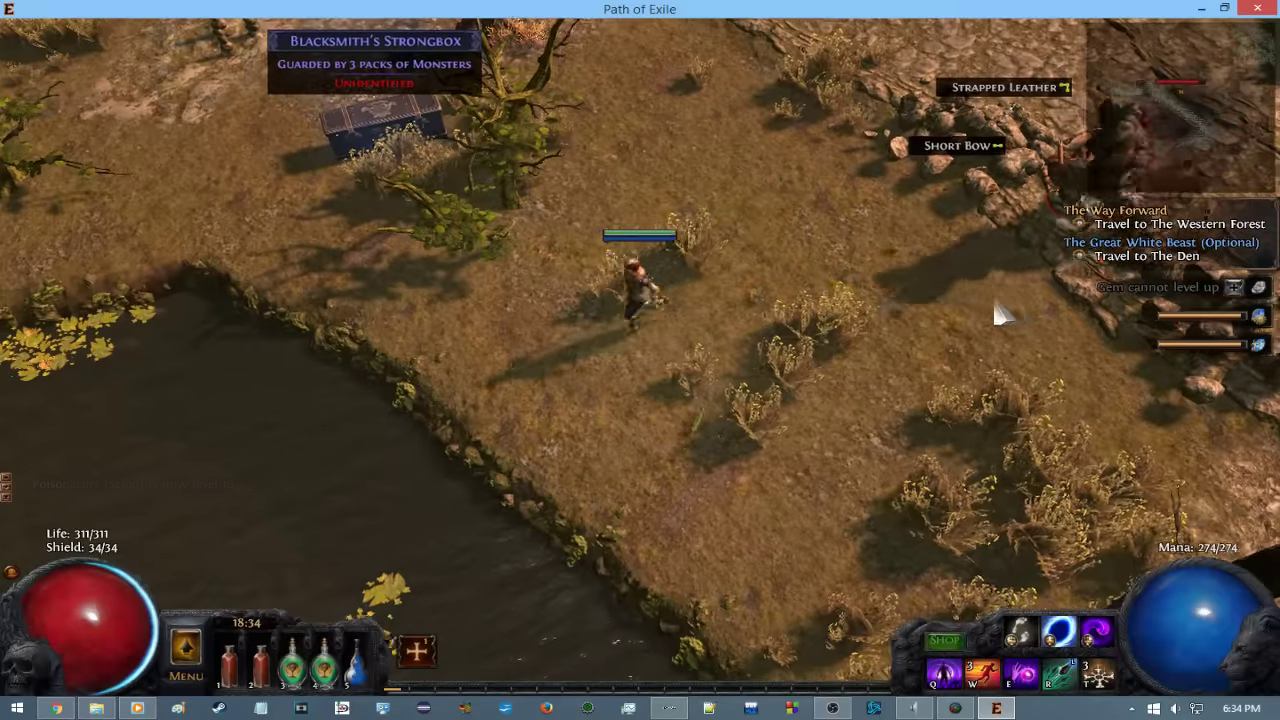
{"action": "left_click", "coordinate": [997, 314]}
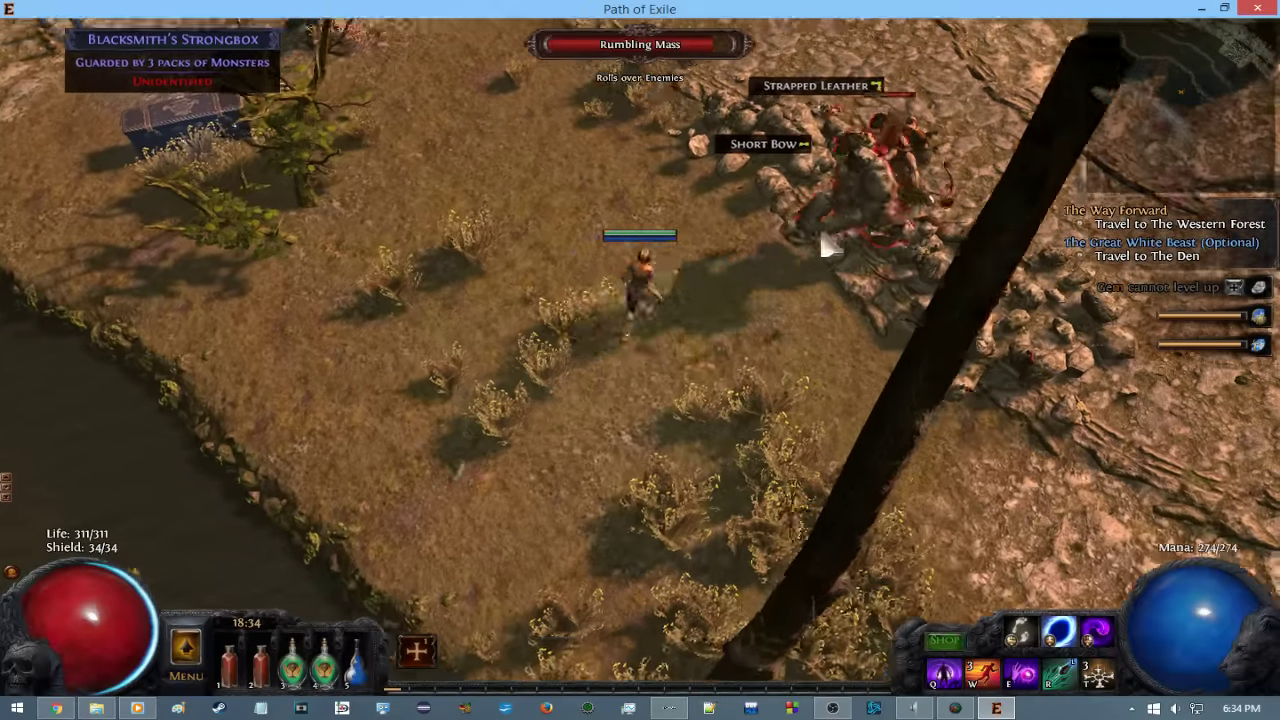
{"action": "left_click", "coordinate": [829, 243]}
{"action": "left_click", "coordinate": [457, 280]}
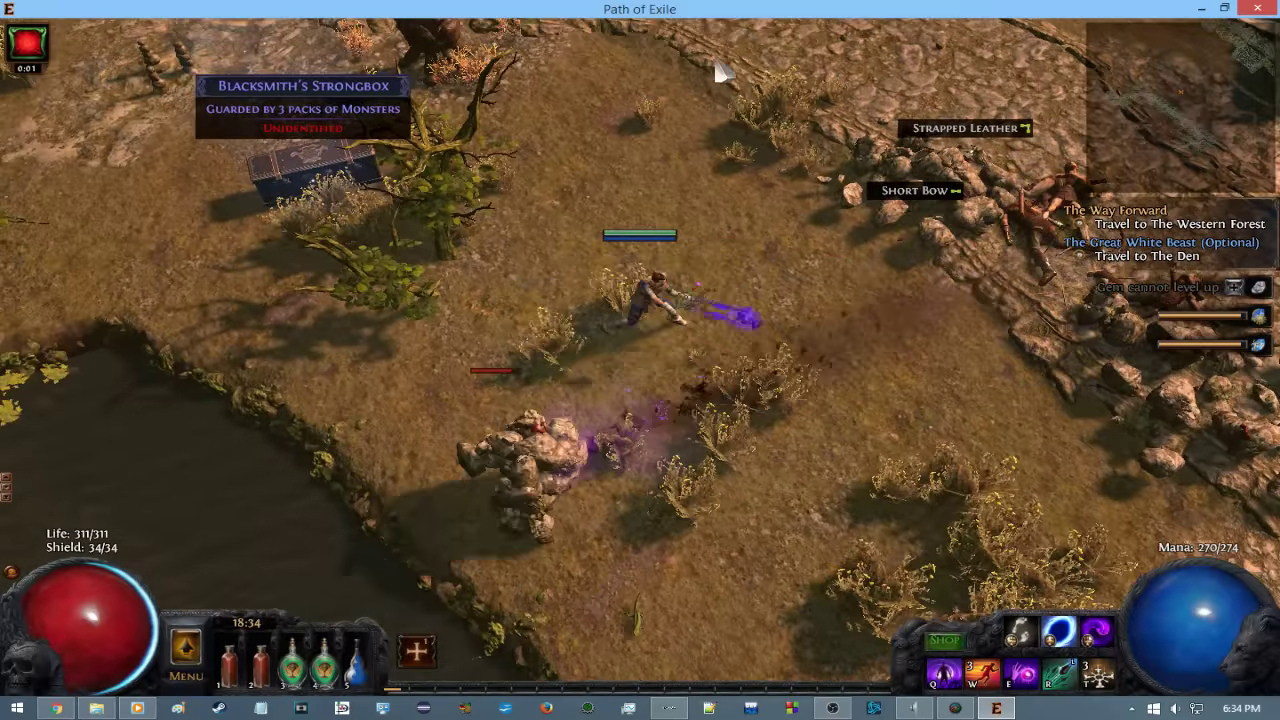
{"action": "left_click", "coordinate": [718, 70]}
Open the Blacksmith's Strongbox and hit its guard monsters with spells.
{"action": "left_click", "coordinate": [488, 240]}
{"action": "left_click", "coordinate": [457, 386]}
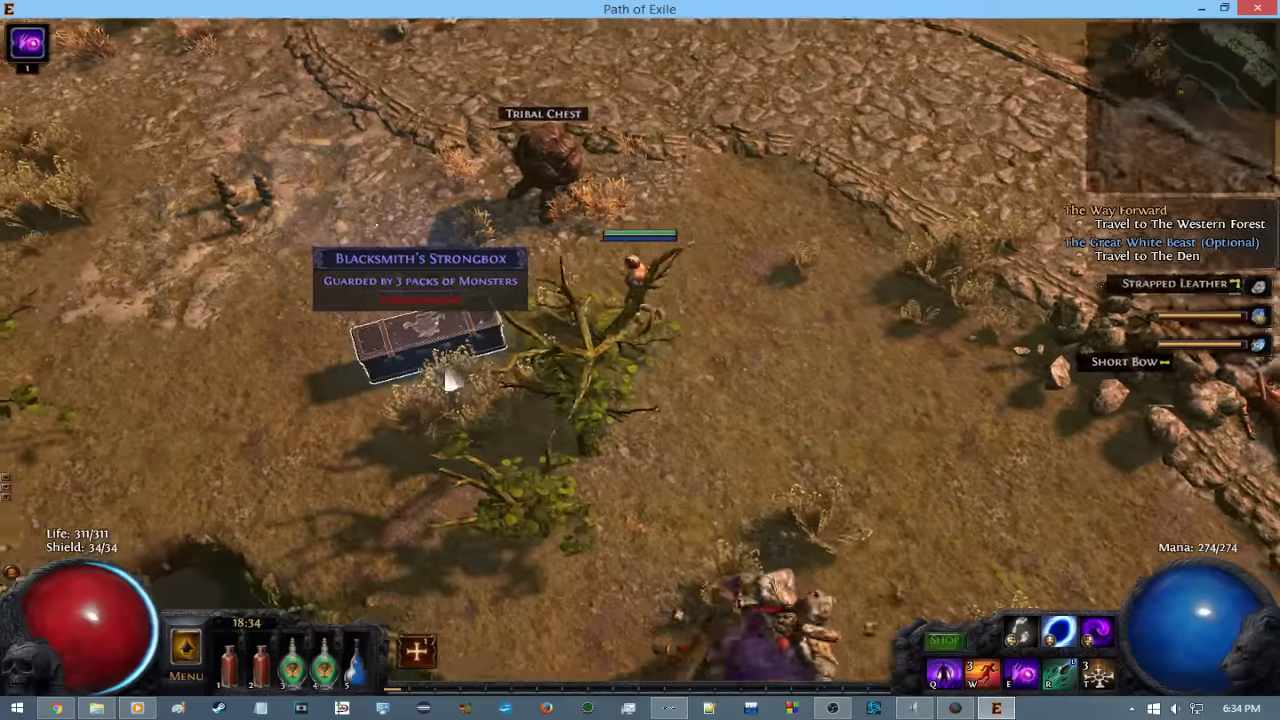
{"action": "left_click", "coordinate": [1035, 160]}
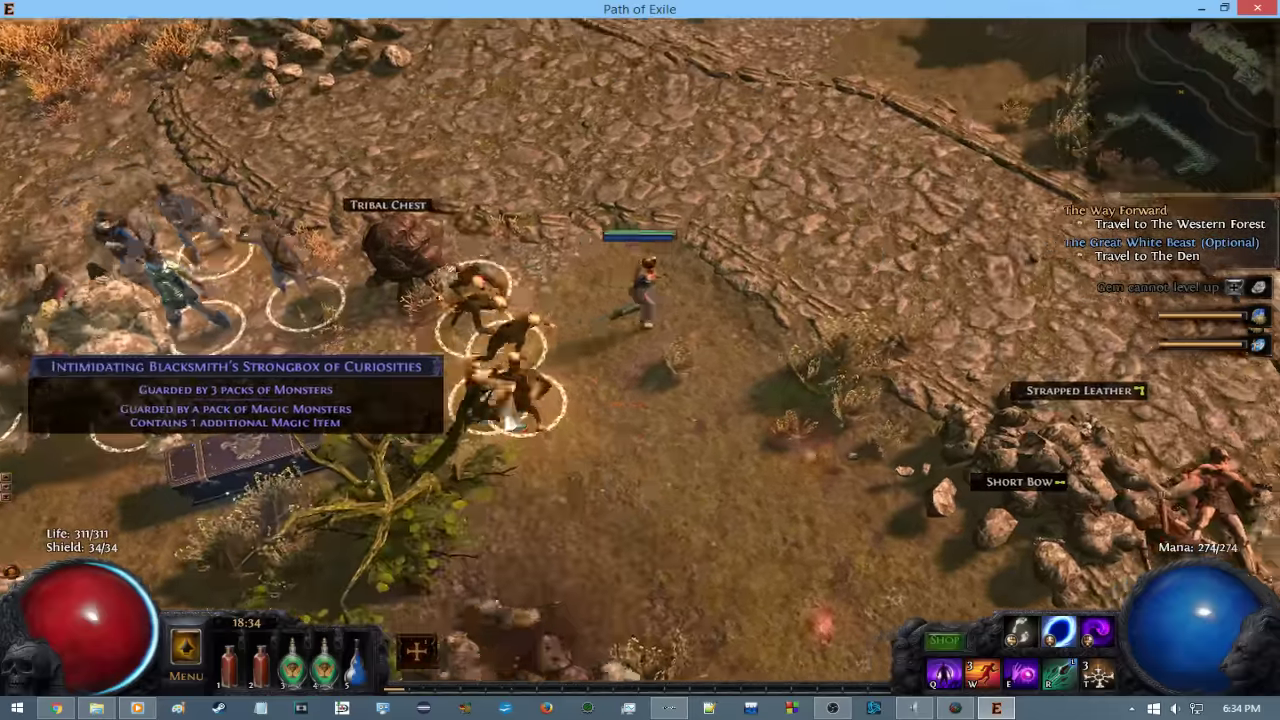
{"action": "right_click", "coordinate": [450, 325]}
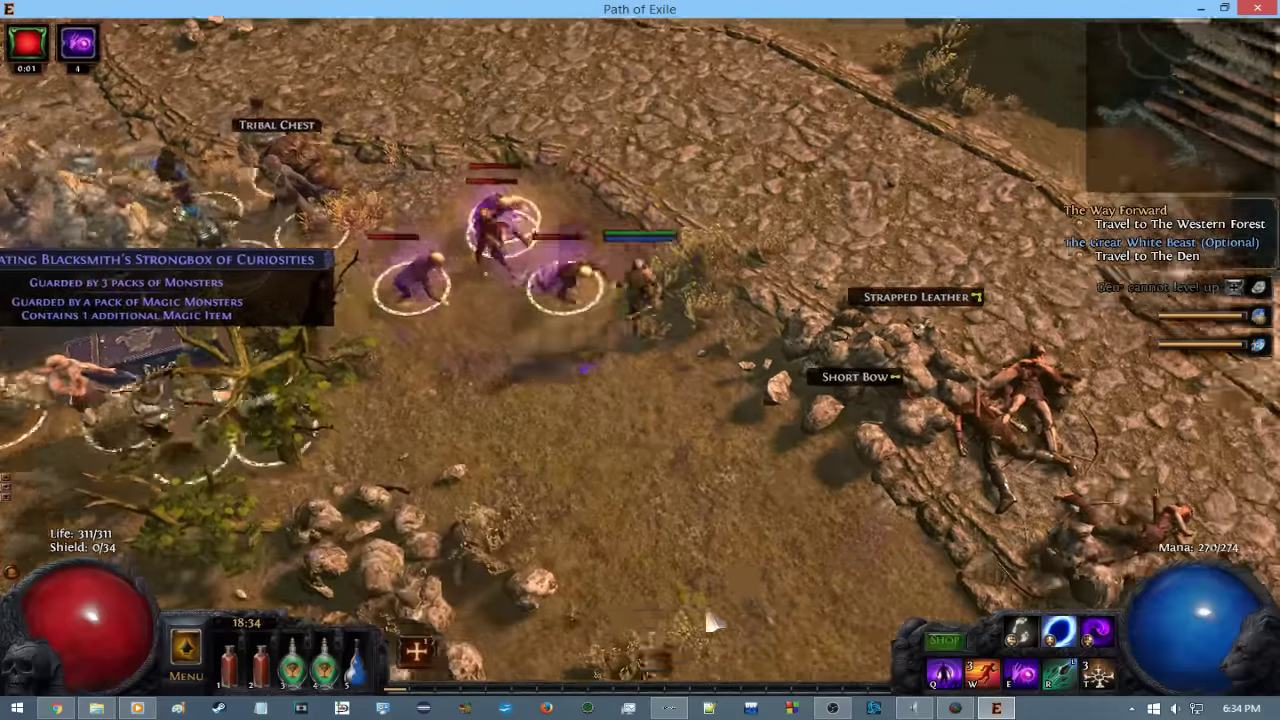
{"action": "left_click", "coordinate": [314, 539]}
{"action": "left_click", "coordinate": [766, 114]}
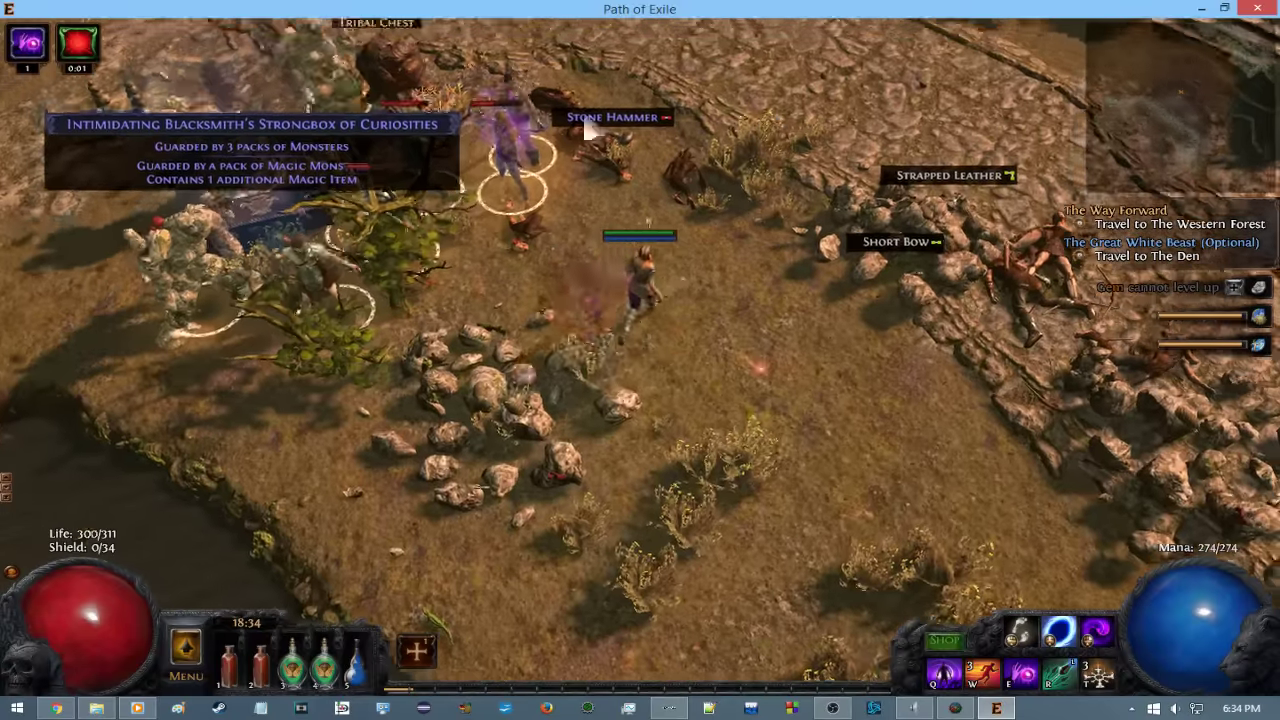
{"action": "right_click", "coordinate": [423, 163]}
Fight near the Tribal Chest, repositioning away from the enemies.
{"action": "left_click", "coordinate": [533, 148]}
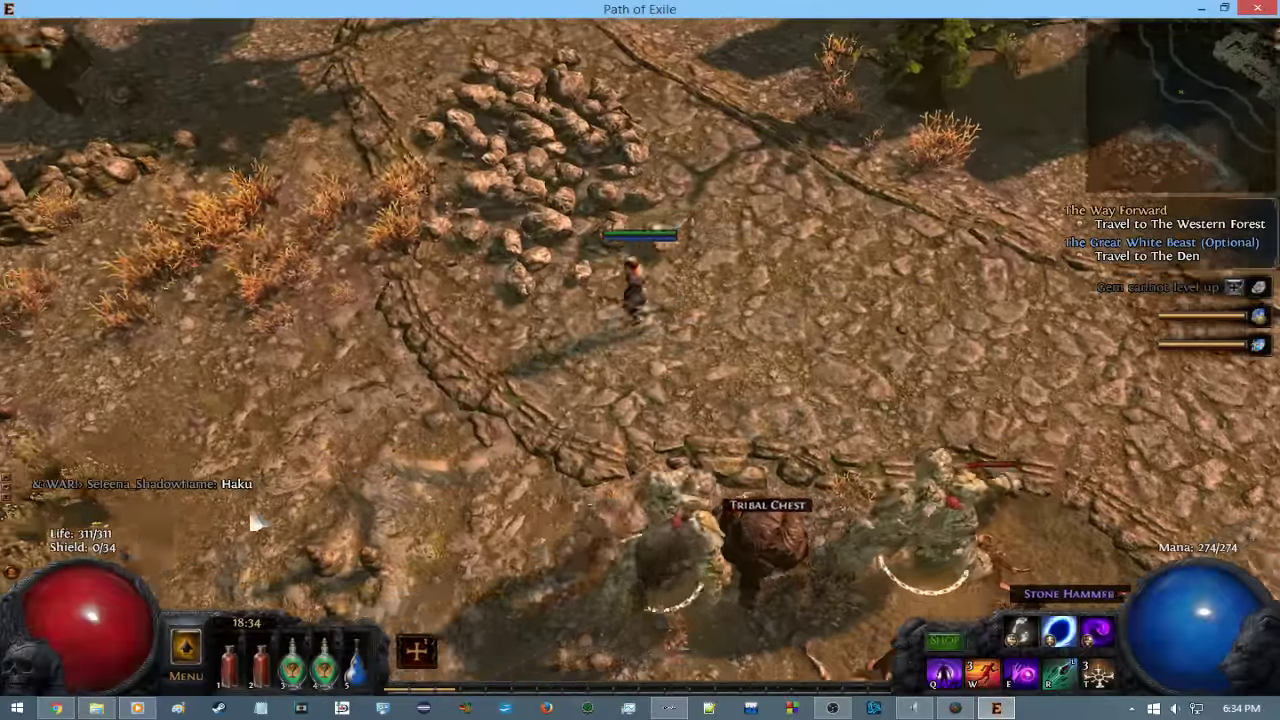
{"action": "left_click", "coordinate": [365, 470]}
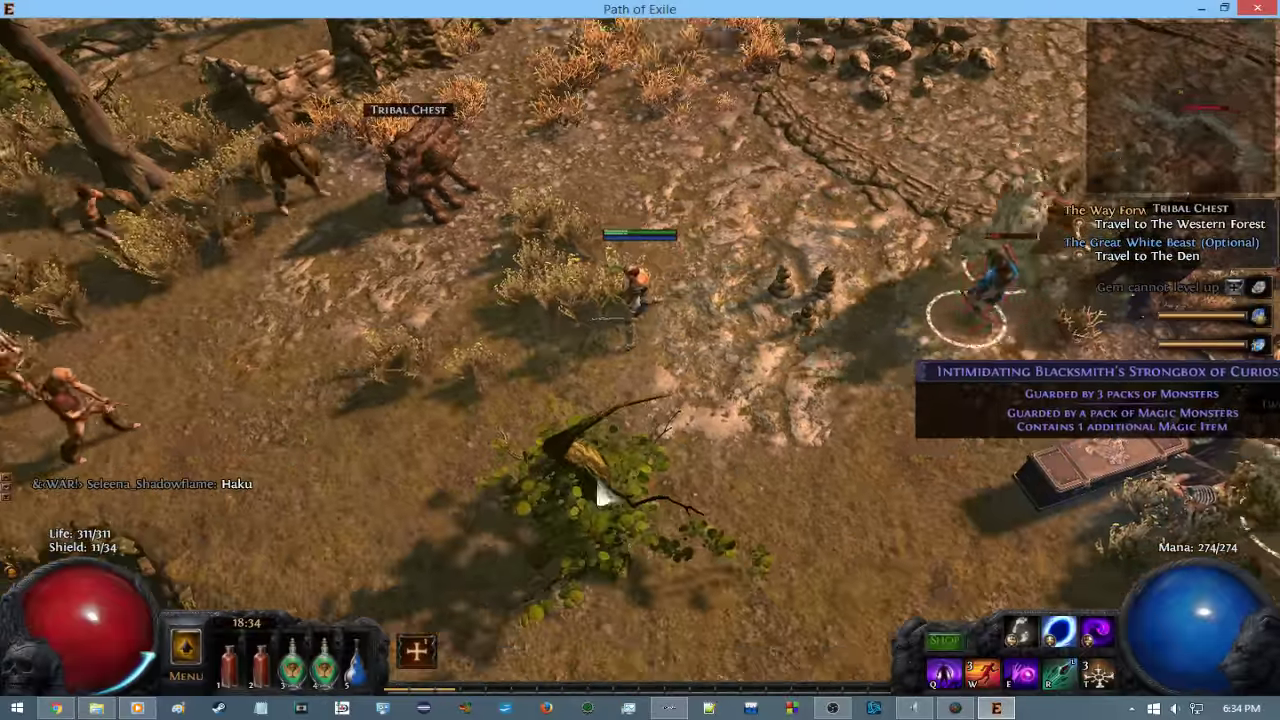
{"action": "left_click", "coordinate": [600, 486]}
{"action": "left_click", "coordinate": [809, 170]}
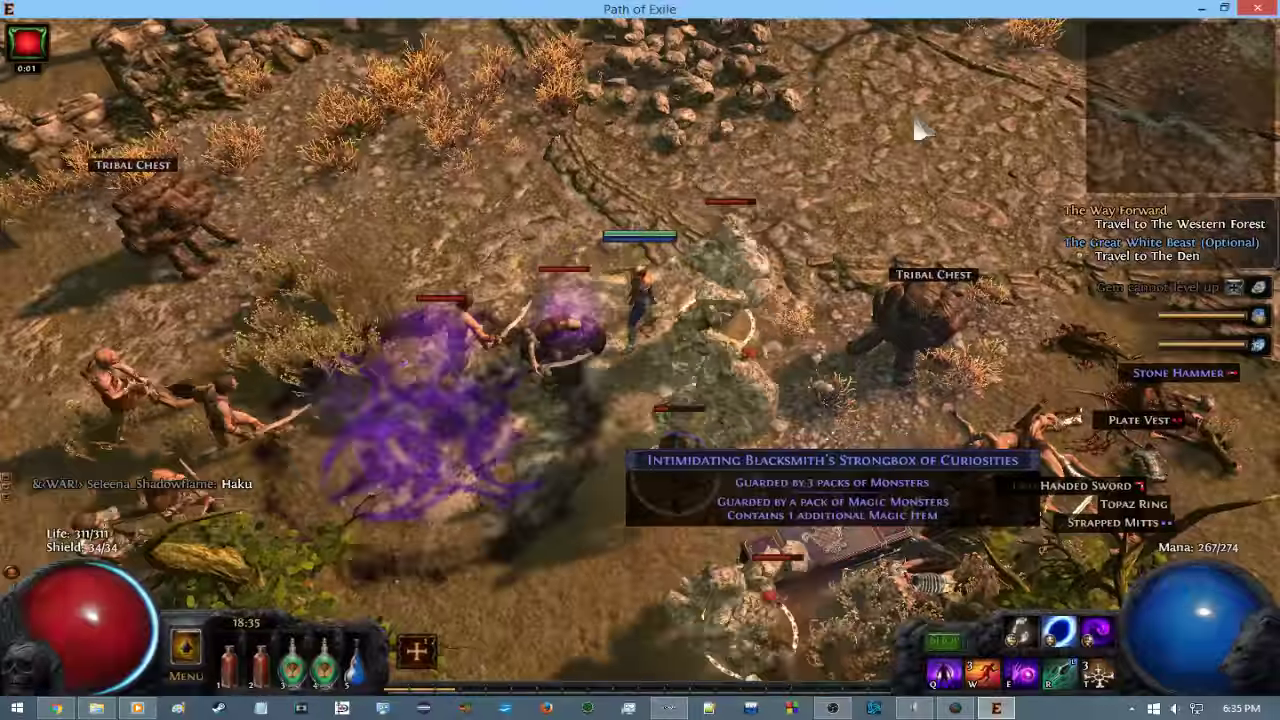
{"action": "left_click", "coordinate": [914, 129]}
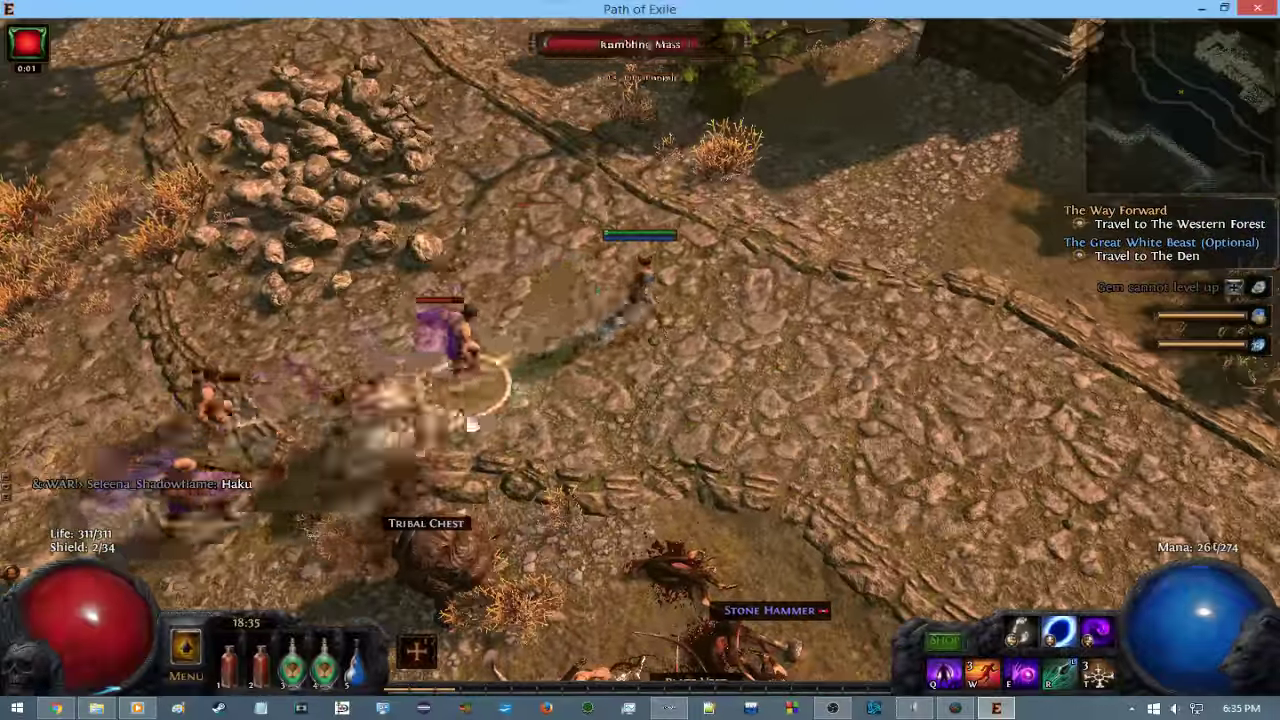
{"action": "left_click", "coordinate": [994, 380]}
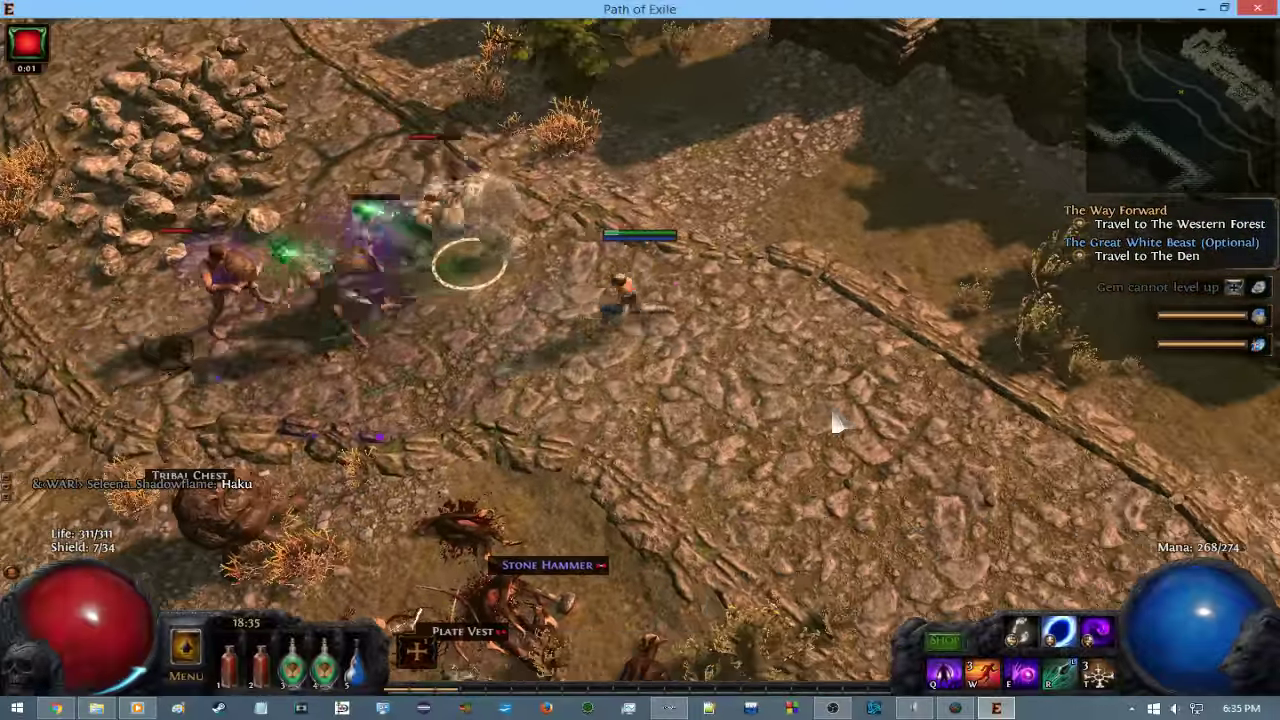
Shoot the Rumbling Mass and finish off the purple-aura enemies while retreating.
{"action": "left_click", "coordinate": [835, 423]}
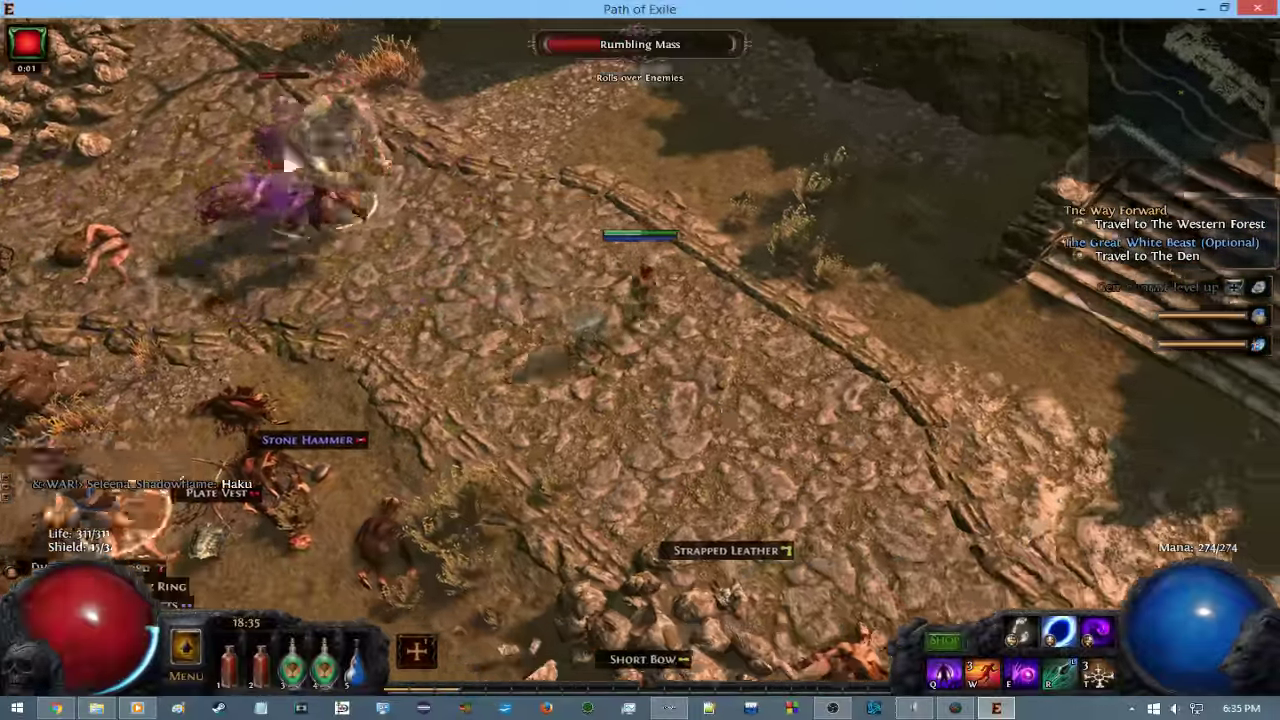
{"action": "left_click", "coordinate": [376, 220]}
{"action": "left_click", "coordinate": [413, 355]}
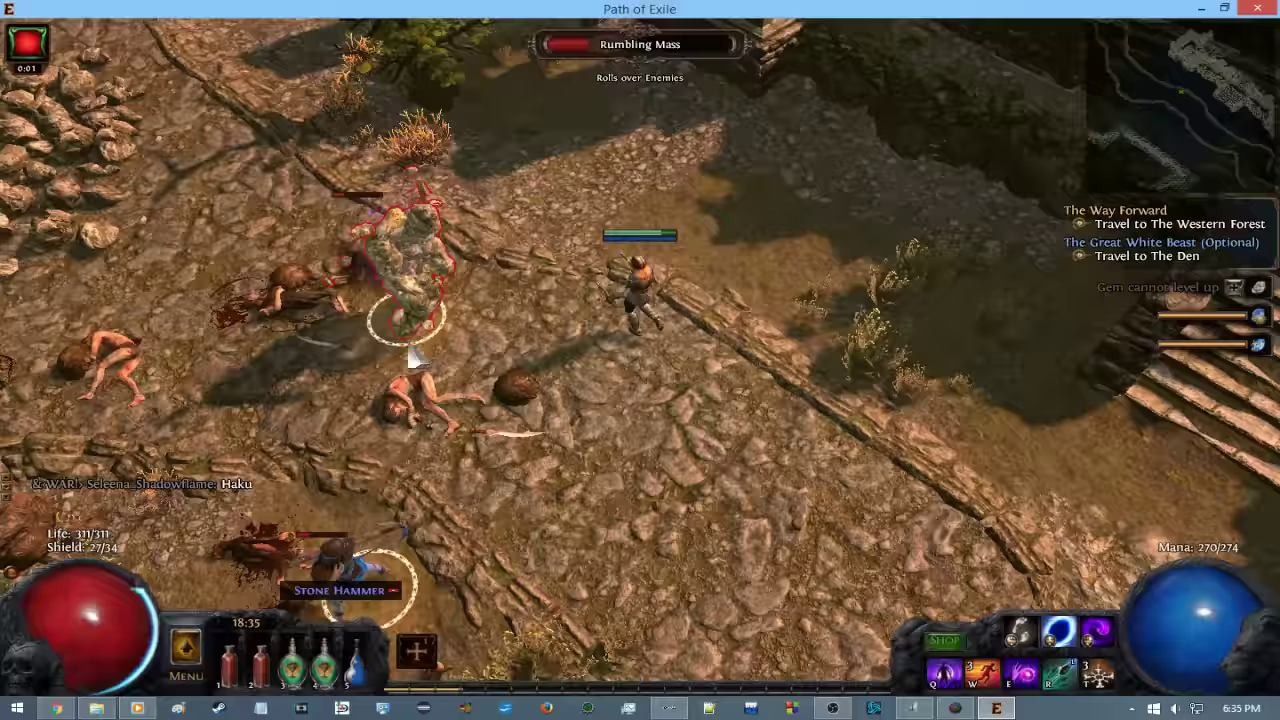
{"action": "left_click", "coordinate": [398, 158]}
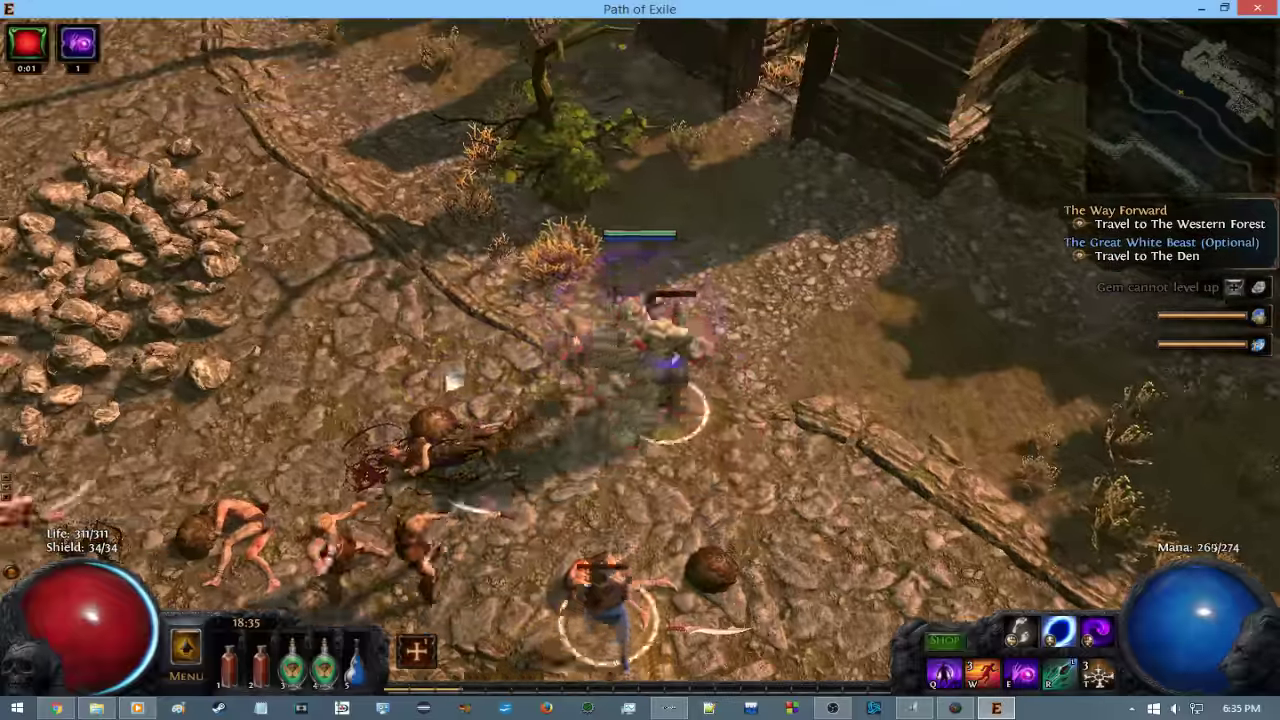
{"action": "left_click", "coordinate": [883, 337]}
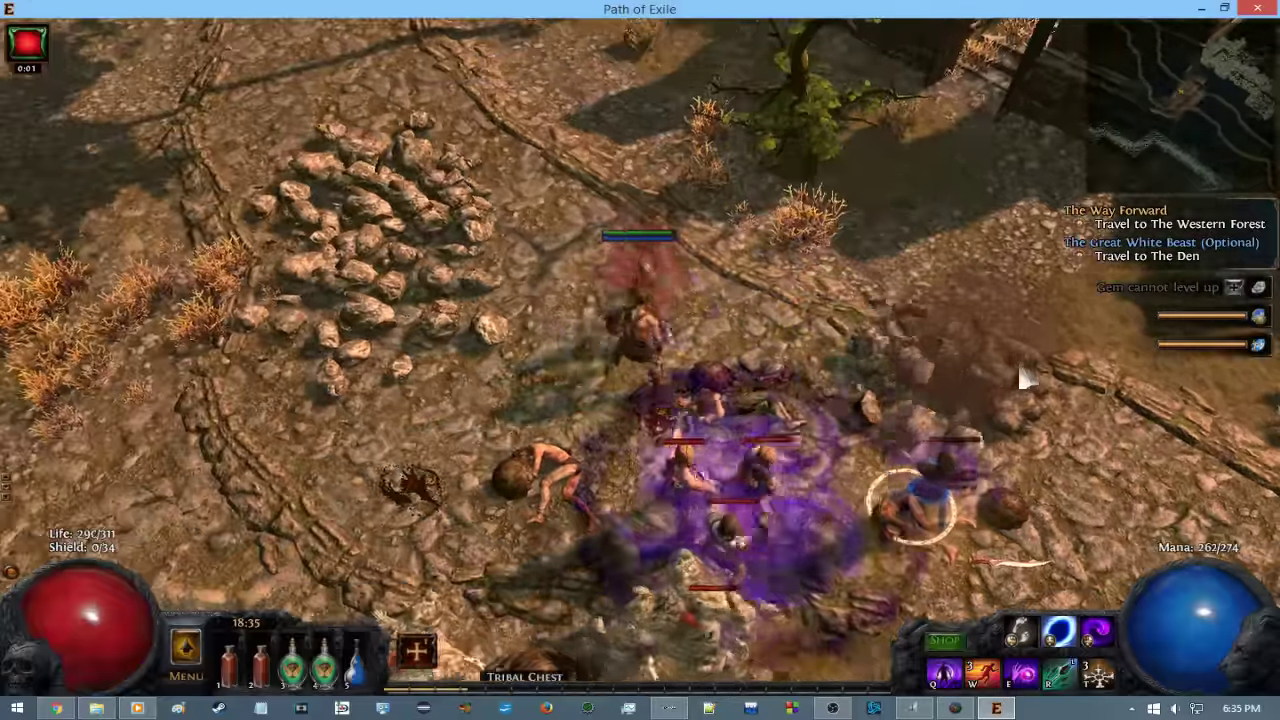
{"action": "left_click", "coordinate": [1035, 380]}
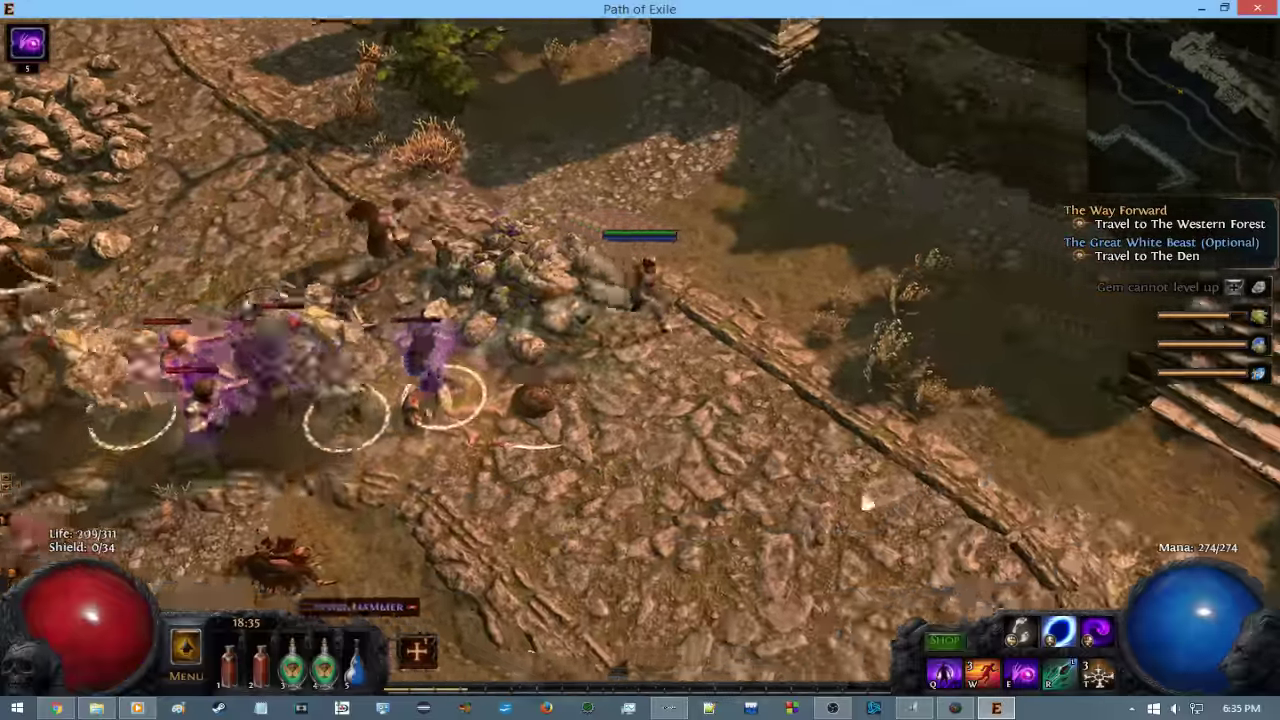
{"action": "left_click", "coordinate": [866, 503]}
Walk up toward the stairs and around the dropped loot.
{"action": "left_click", "coordinate": [722, 207]}
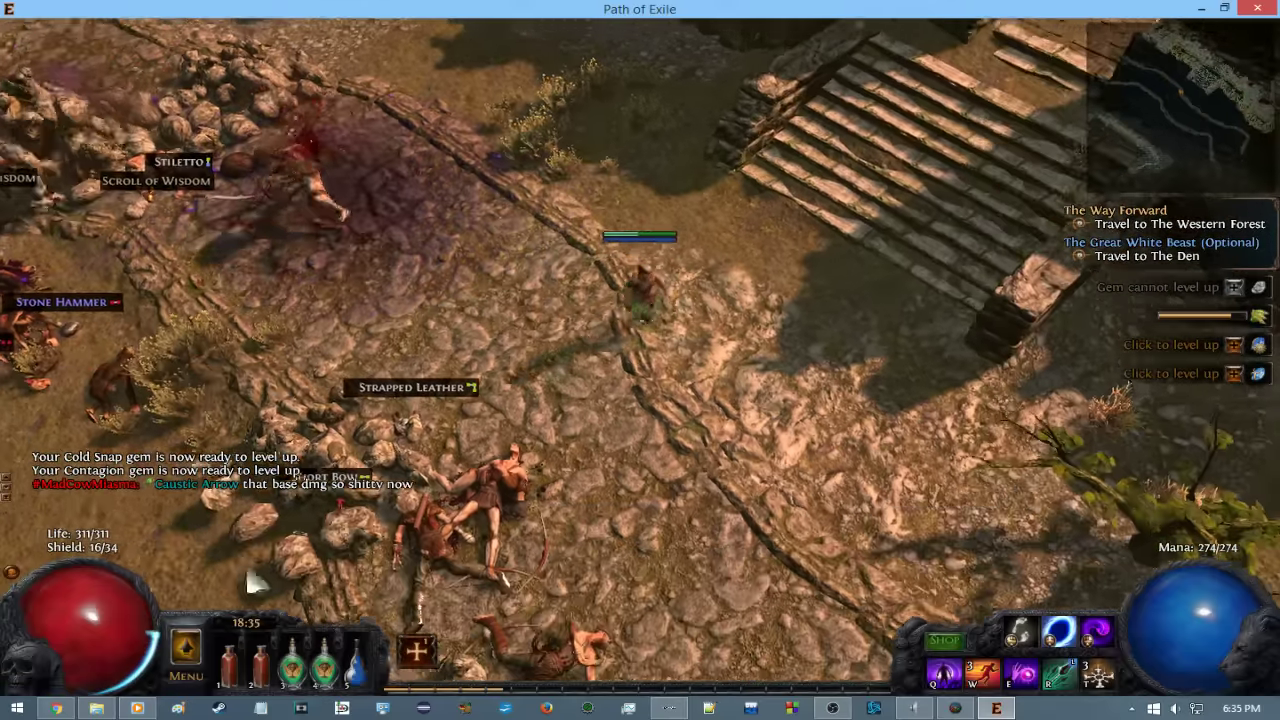
{"action": "left_click", "coordinate": [110, 165]}
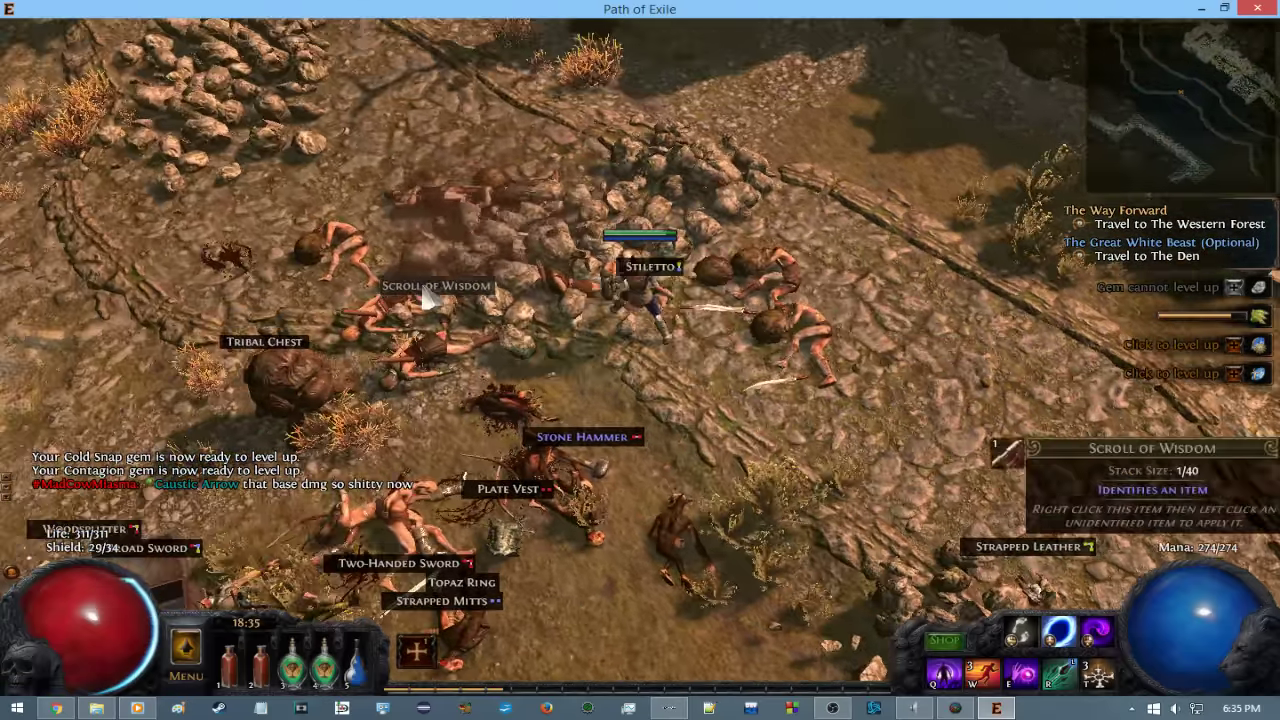
{"action": "left_click", "coordinate": [614, 514]}
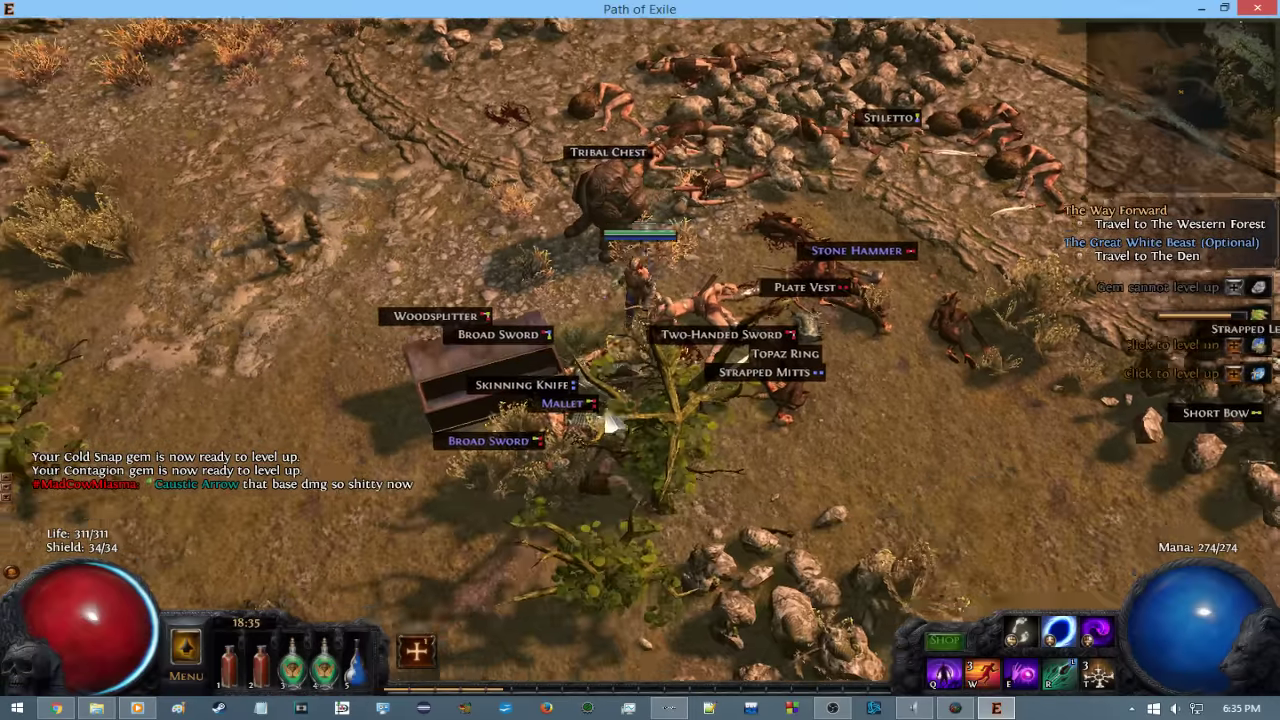
{"action": "left_click", "coordinate": [610, 425]}
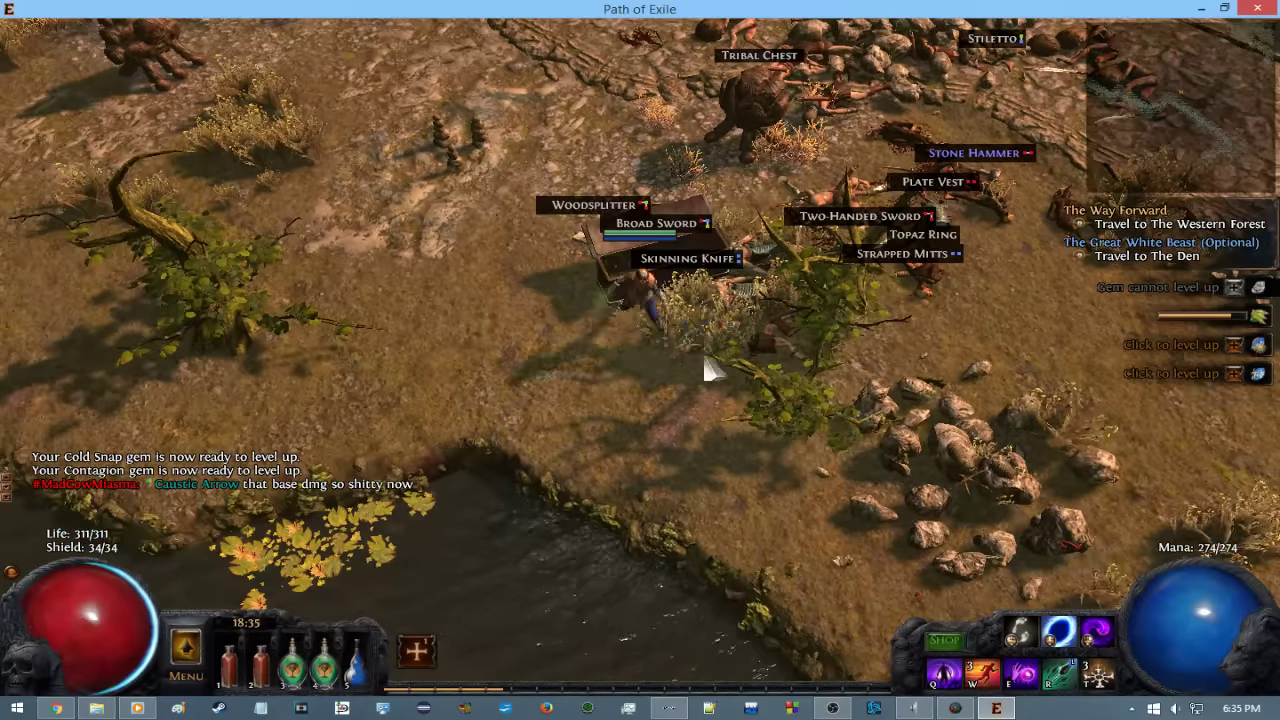
{"action": "left_click", "coordinate": [851, 423]}
{"action": "left_click", "coordinate": [955, 293]}
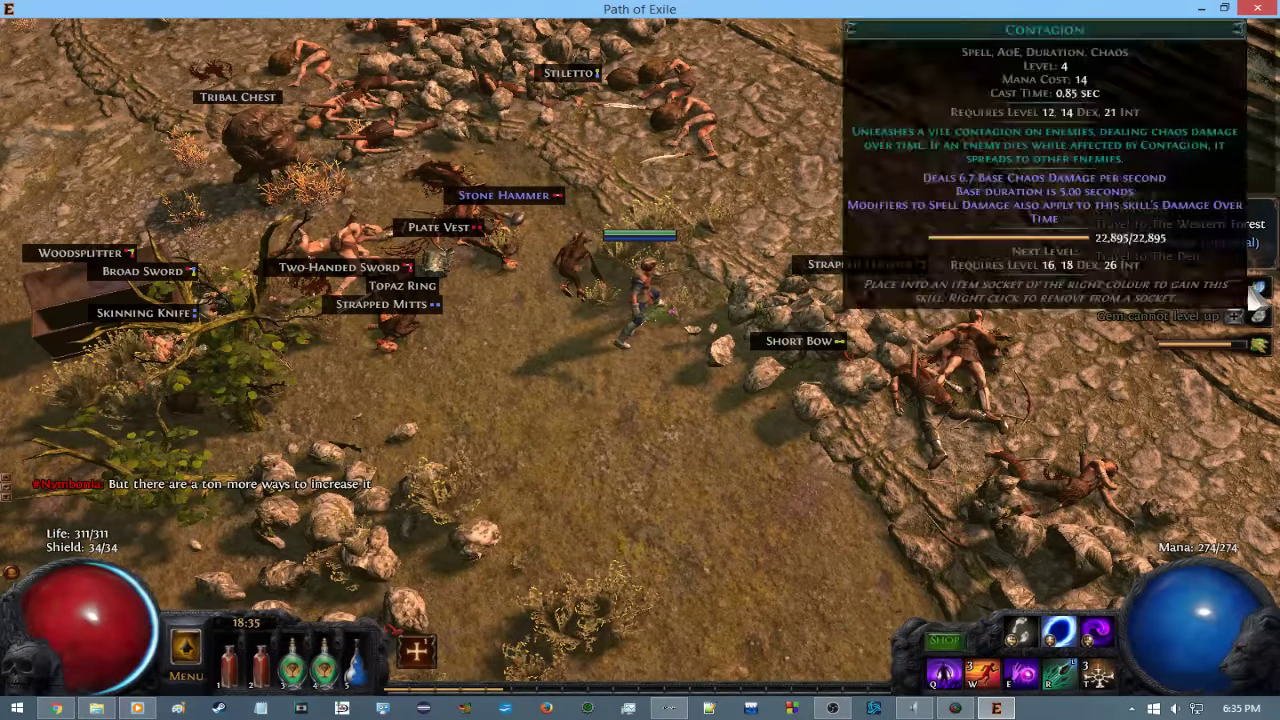
{"action": "key", "text": "p"}
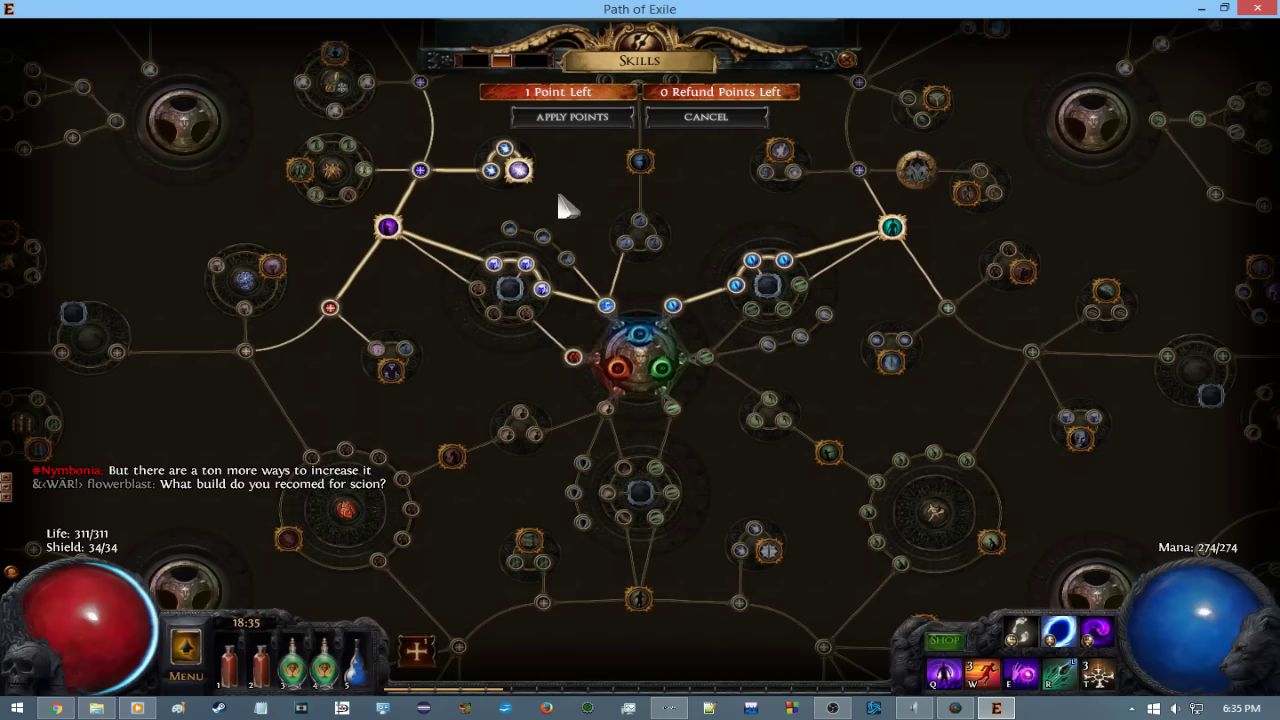
{"action": "left_click_drag", "start_coordinate": [567, 207], "coordinate": [583, 369]}
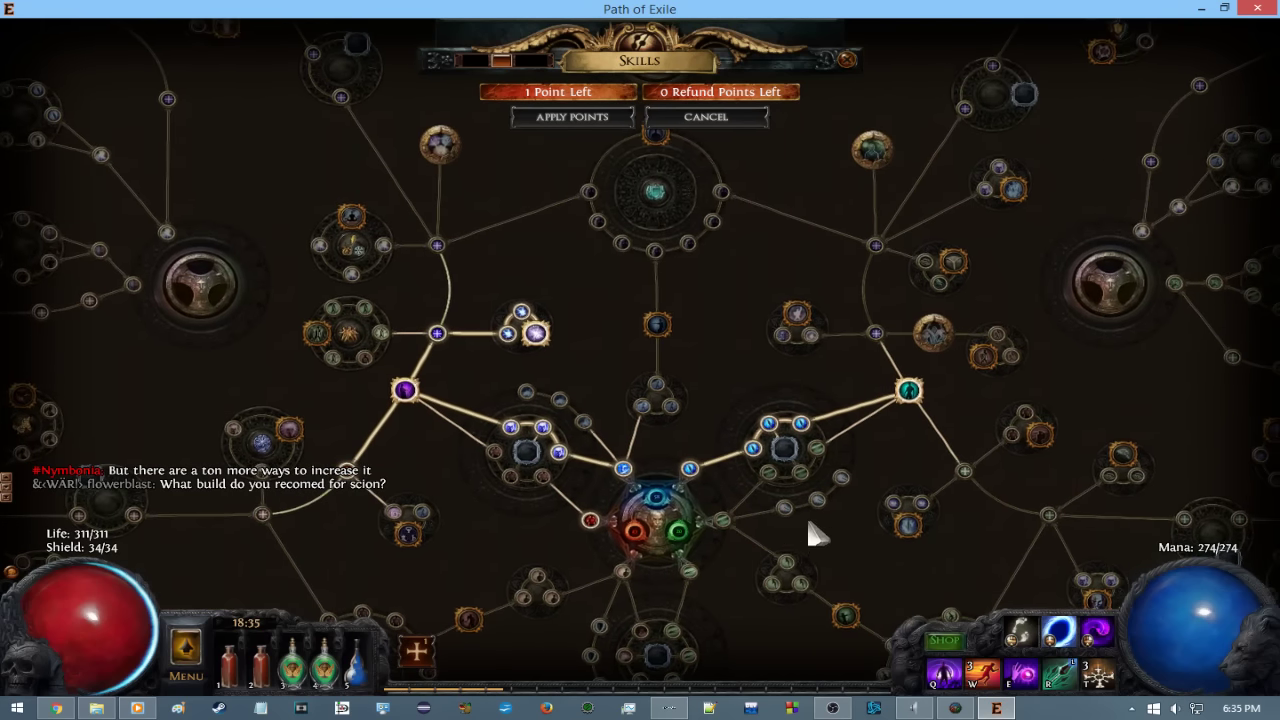
{"action": "mouse_move", "coordinate": [760, 335]}
{"action": "left_mouse_down"}
{"action": "mouse_move", "coordinate": [555, 318]}
{"action": "mouse_move", "coordinate": [1068, 460]}
{"action": "mouse_move", "coordinate": [886, 457]}
{"action": "left_mouse_up"}
{"action": "key", "text": "p"}
Glance at the inventory while walking up the path, then hit Furylurch with Q and E spells.
{"action": "key", "text": "i"}
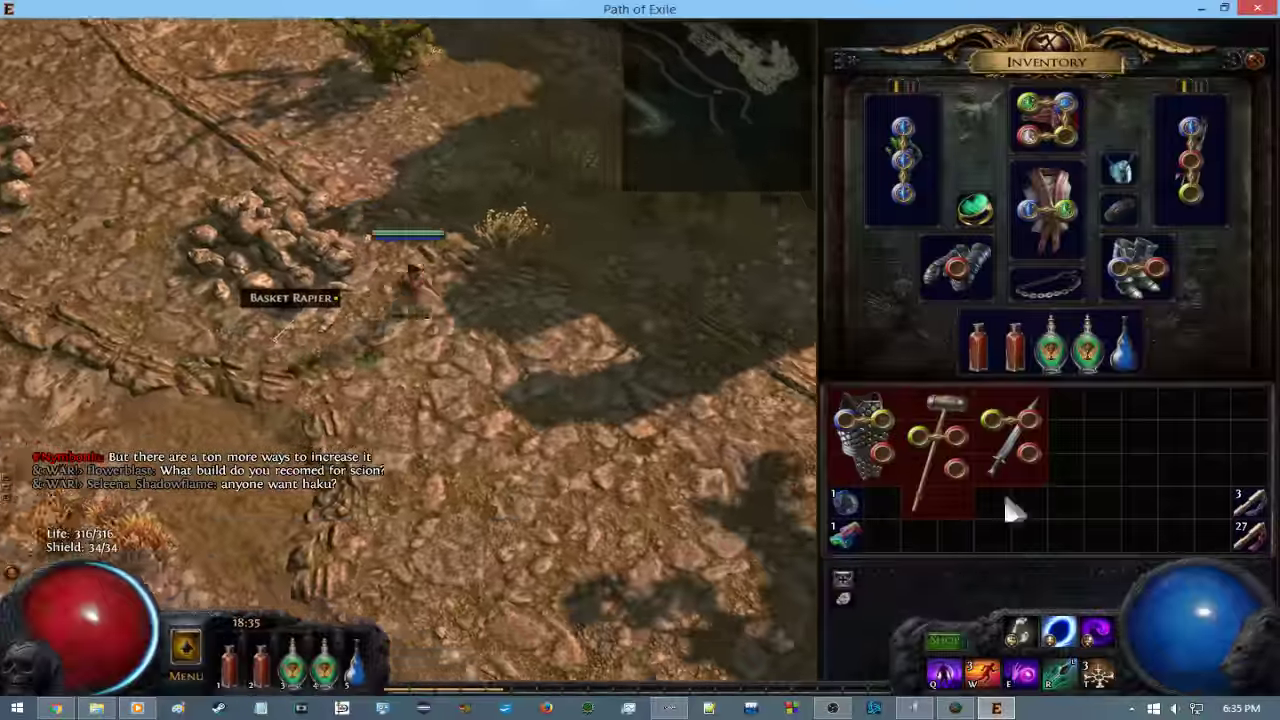
{"action": "left_click_drag", "start_coordinate": [1010, 548], "coordinate": [393, 393]}
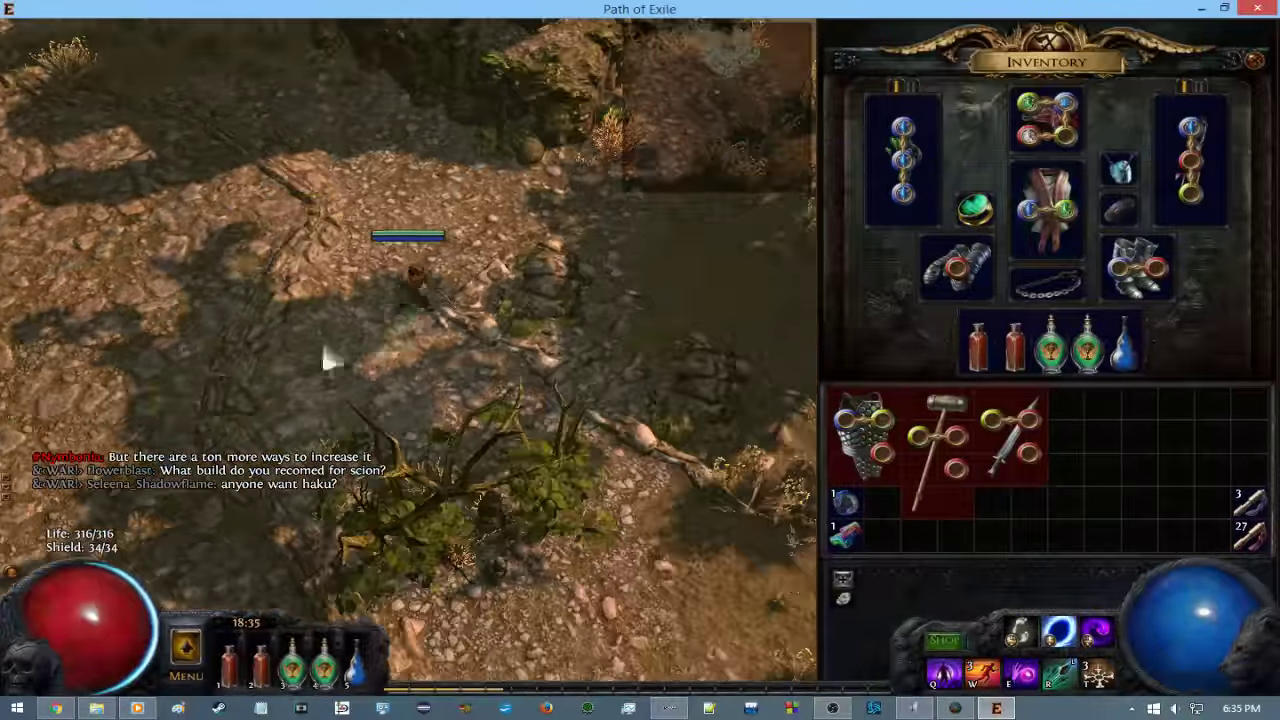
{"action": "left_click_drag", "start_coordinate": [545, 573], "coordinate": [320, 340]}
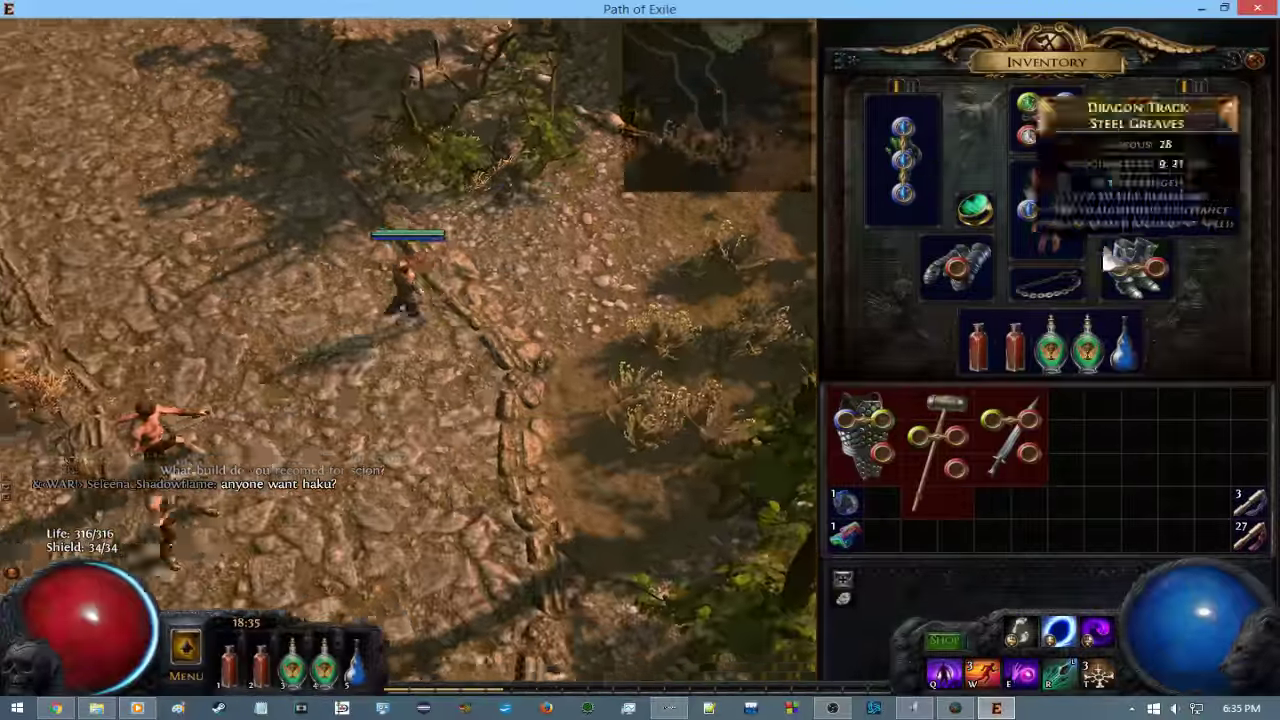
{"action": "key", "text": "i"}
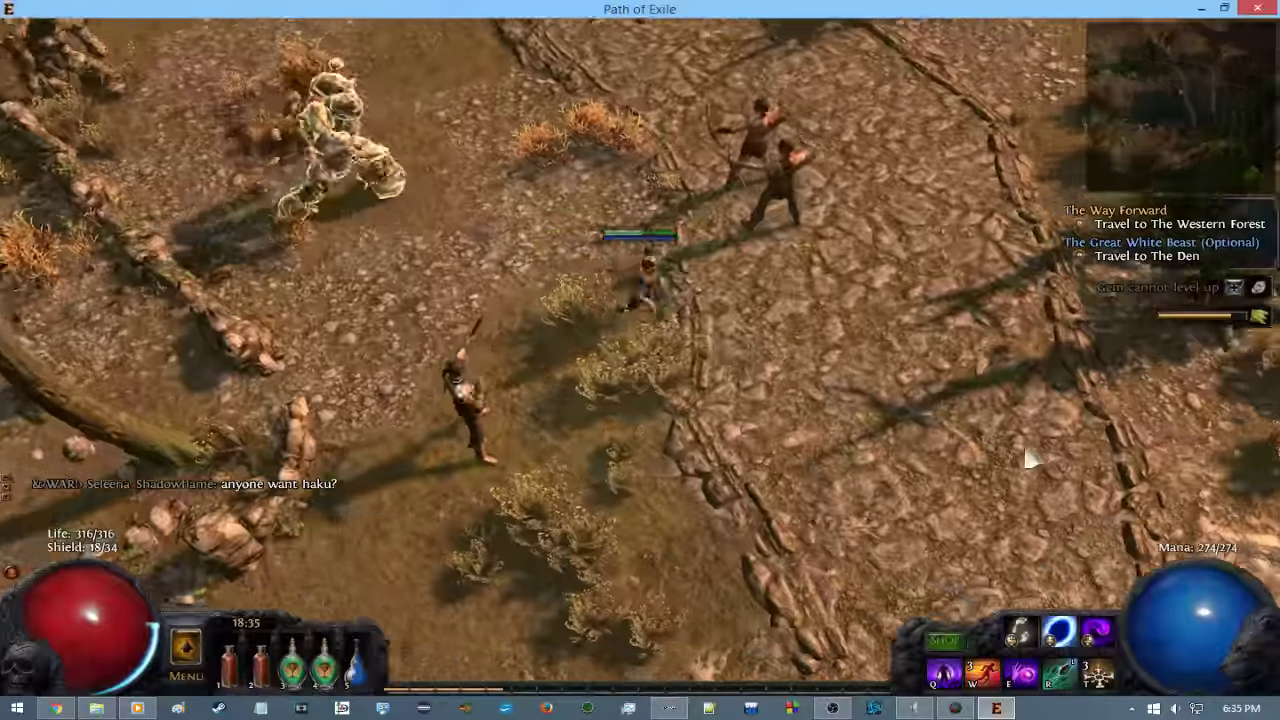
{"action": "mouse_move", "coordinate": [316, 343]}
{"action": "left_mouse_down"}
{"action": "mouse_move", "coordinate": [736, 614]}
{"action": "mouse_move", "coordinate": [565, 160]}
{"action": "left_mouse_up"}
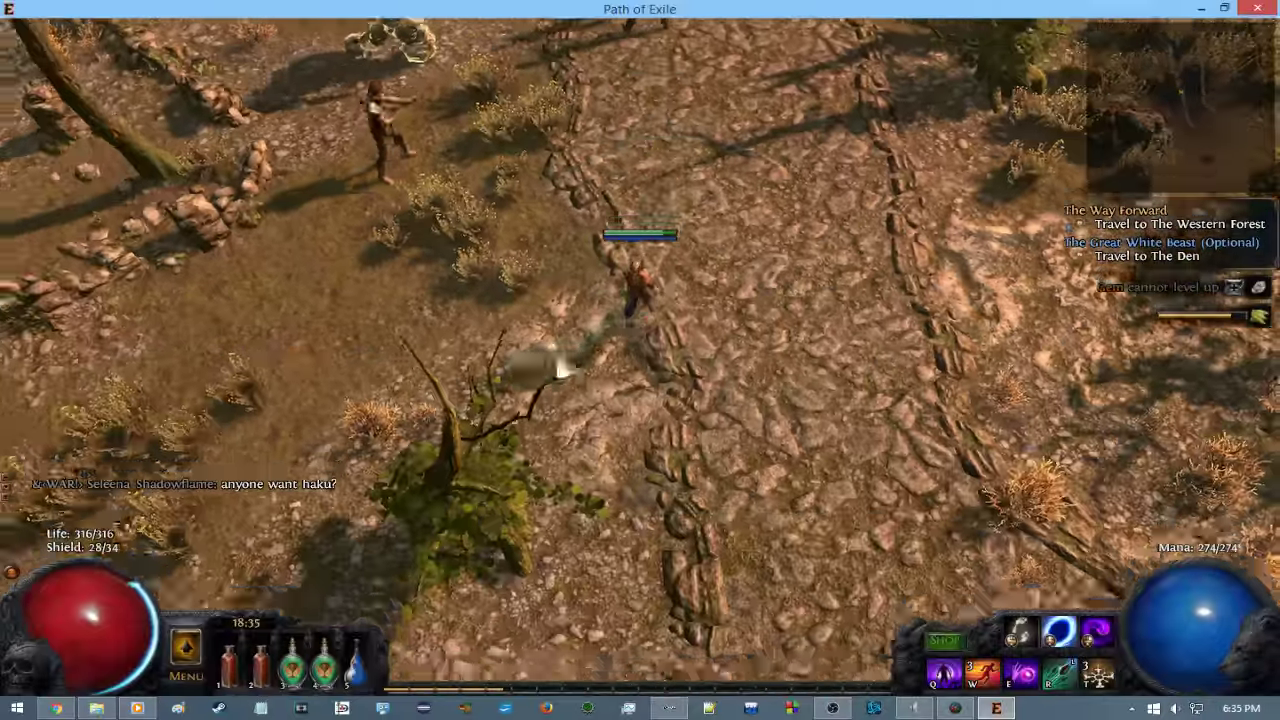
{"action": "key", "text": "q"}
{"action": "mouse_move", "coordinate": [862, 292]}
{"action": "left_mouse_down"}
{"action": "mouse_move", "coordinate": [648, 172]}
{"action": "mouse_move", "coordinate": [413, 130]}
{"action": "mouse_move", "coordinate": [768, 490]}
{"action": "mouse_move", "coordinate": [858, 305]}
{"action": "mouse_move", "coordinate": [568, 100]}
{"action": "mouse_move", "coordinate": [506, 408]}
{"action": "left_mouse_up"}
{"action": "key", "text": "q"}
{"action": "key", "text": "e"}
{"action": "key", "text": "e"}
{"action": "key", "text": "e"}
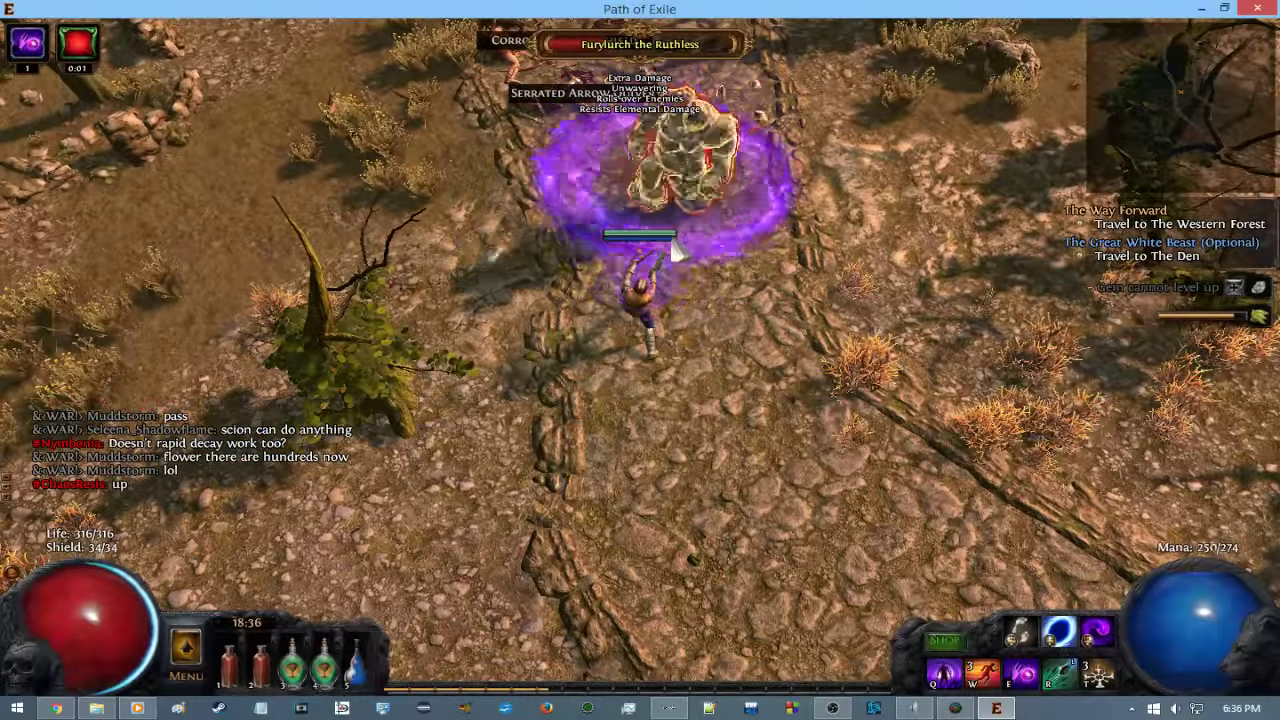
Kite and kill Furylurch with Contagion rings, then grab its Cone Helmet and Scholar's Robe.
{"action": "left_click", "coordinate": [745, 368]}
{"action": "key", "text": "e"}
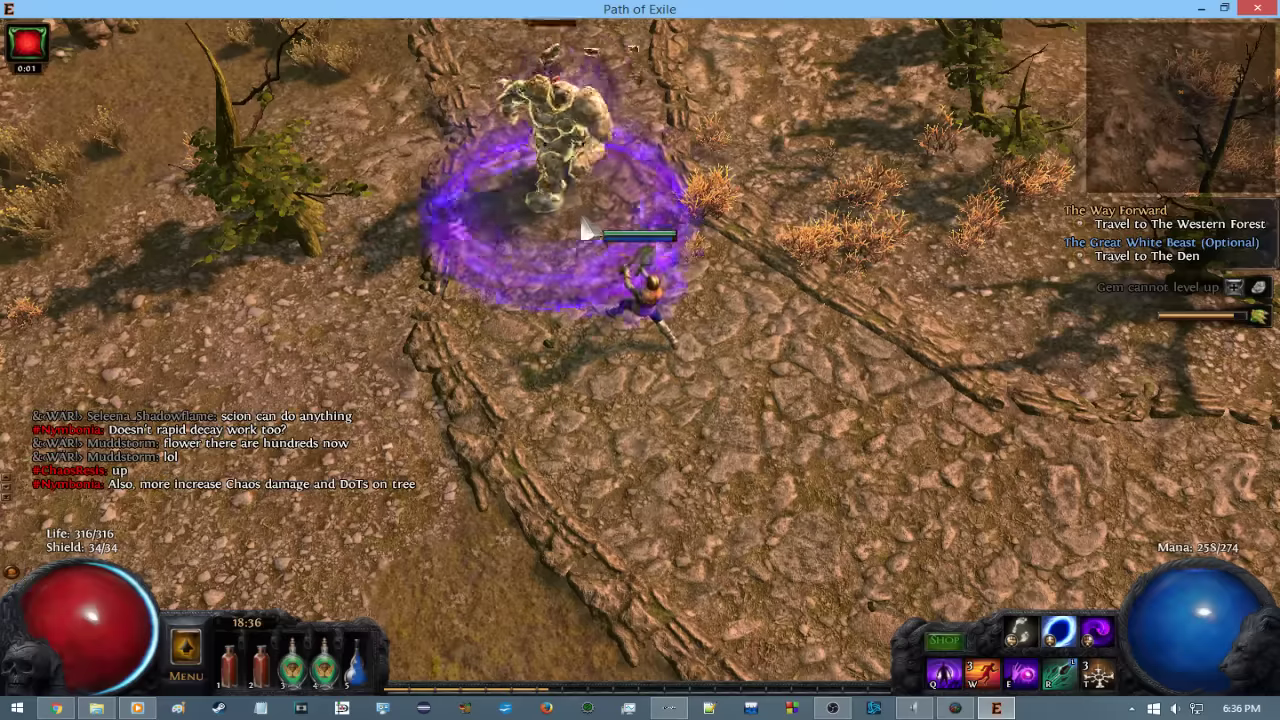
{"action": "left_click", "coordinate": [929, 283]}
{"action": "key", "text": "e"}
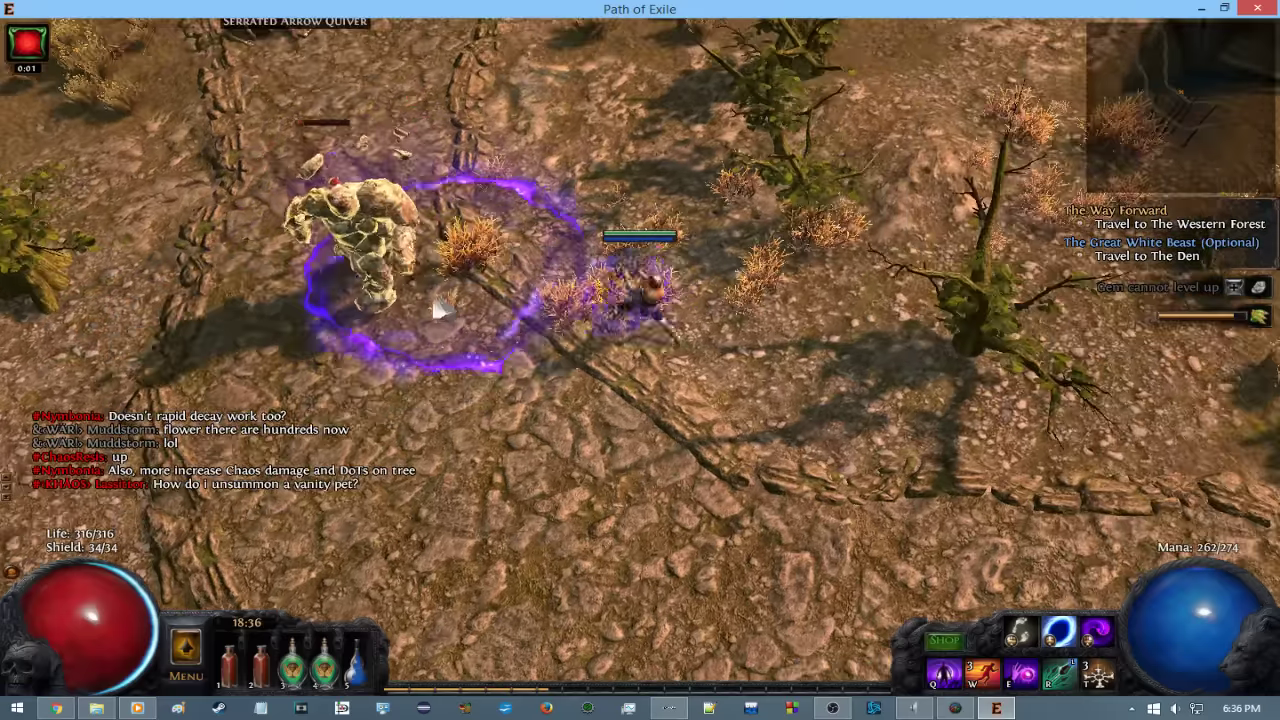
{"action": "left_click", "coordinate": [510, 203]}
{"action": "left_click", "coordinate": [400, 480]}
{"action": "key", "text": "e"}
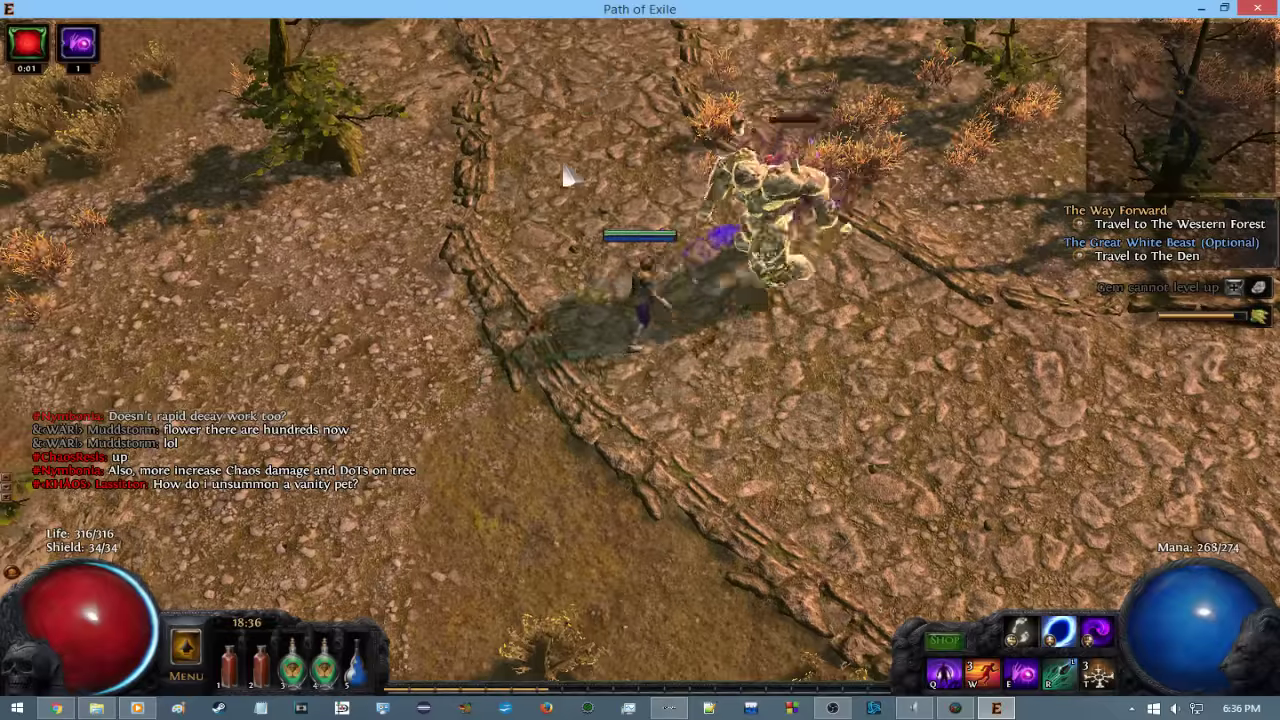
{"action": "left_click", "coordinate": [777, 423]}
{"action": "key", "text": "e"}
{"action": "left_click", "coordinate": [843, 440]}
Check the new helmet and robe in the inventory and briefly view the game options.
{"action": "key", "text": "i"}
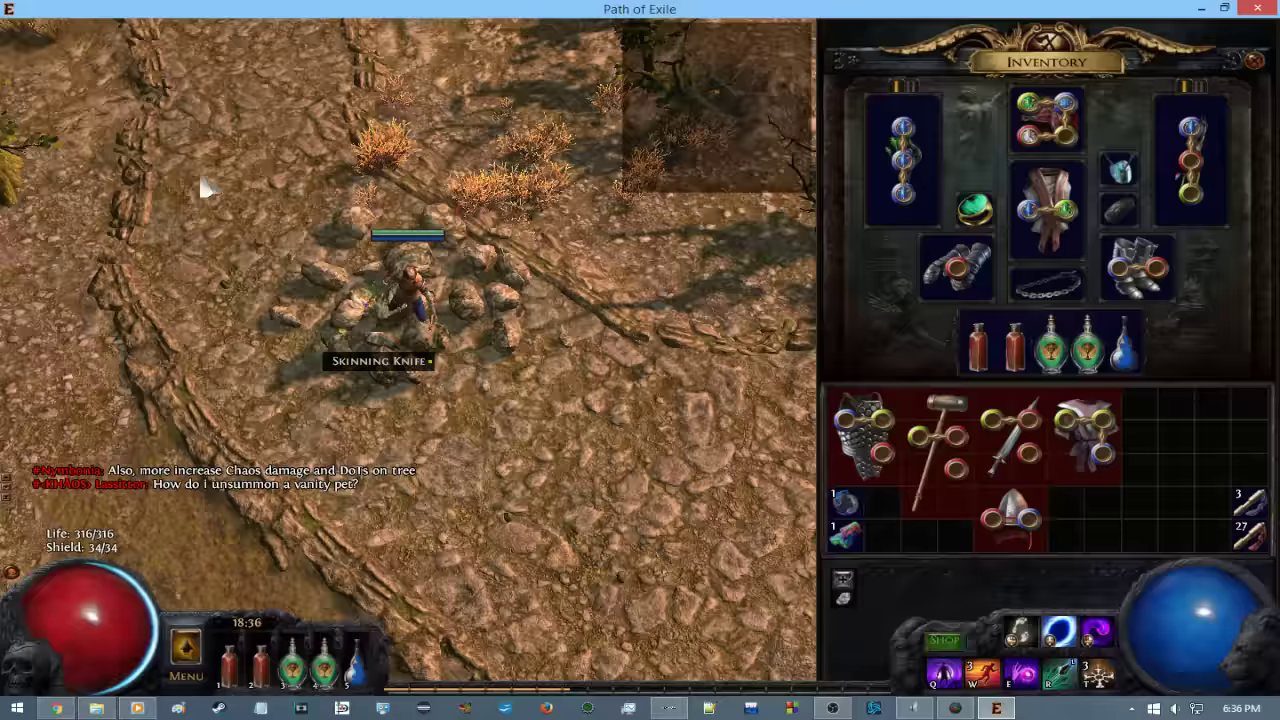
{"action": "key", "text": "o"}
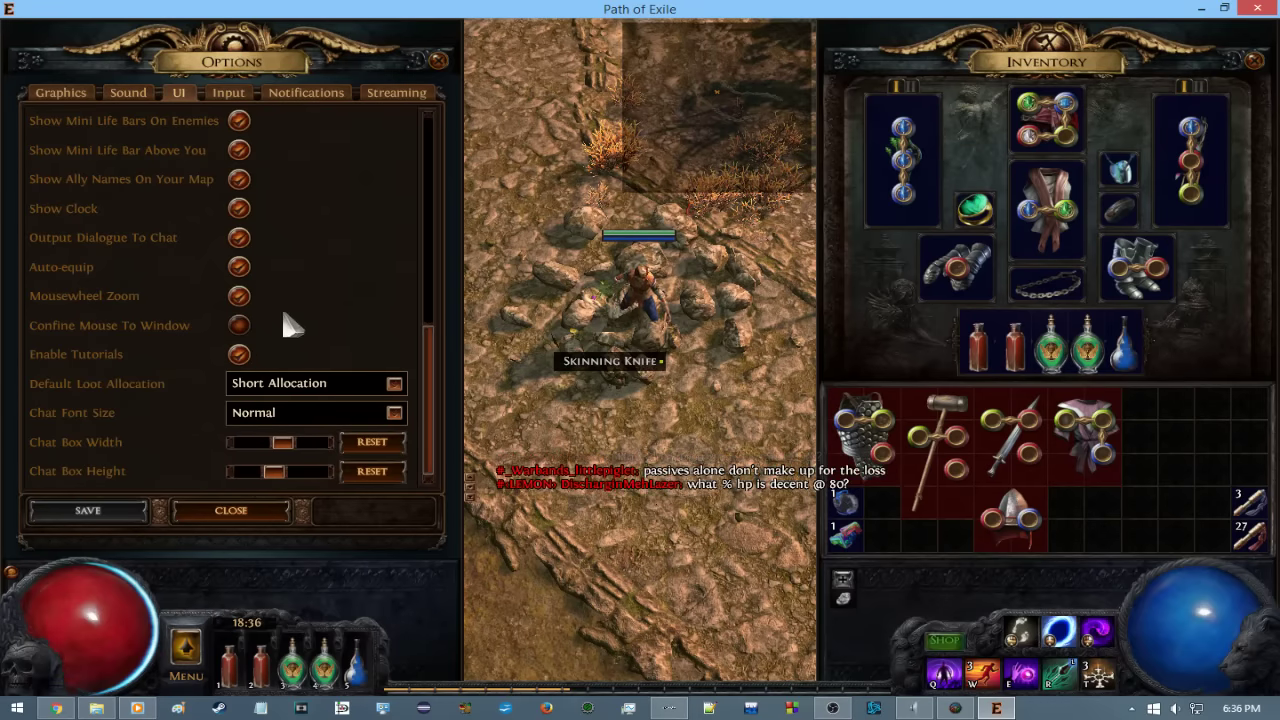
{"action": "key", "text": "o"}
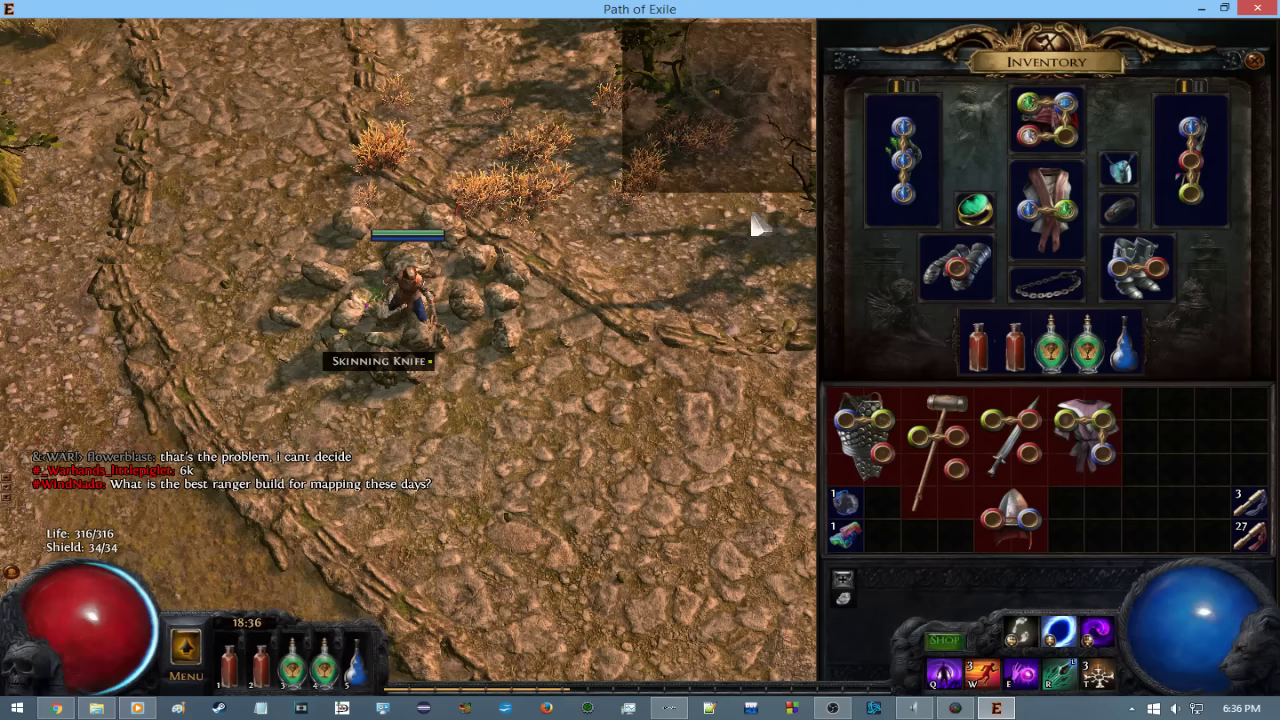
{"action": "mouse_move", "coordinate": [567, 497]}
{"action": "left_mouse_down"}
{"action": "mouse_move", "coordinate": [686, 337]}
{"action": "mouse_move", "coordinate": [530, 533]}
{"action": "mouse_move", "coordinate": [508, 491]}
{"action": "left_mouse_up"}
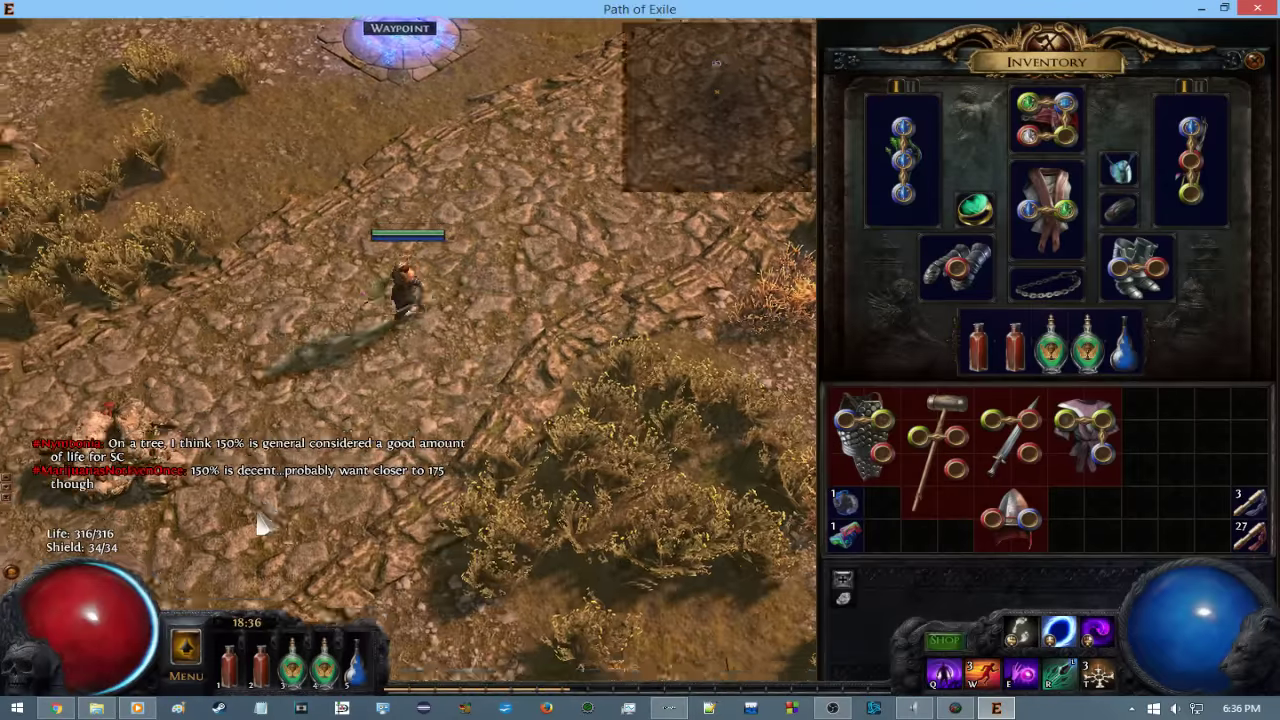
Walk across the forest from the bridge, casting the purple buff and checking gear.
{"action": "key", "text": "i"}
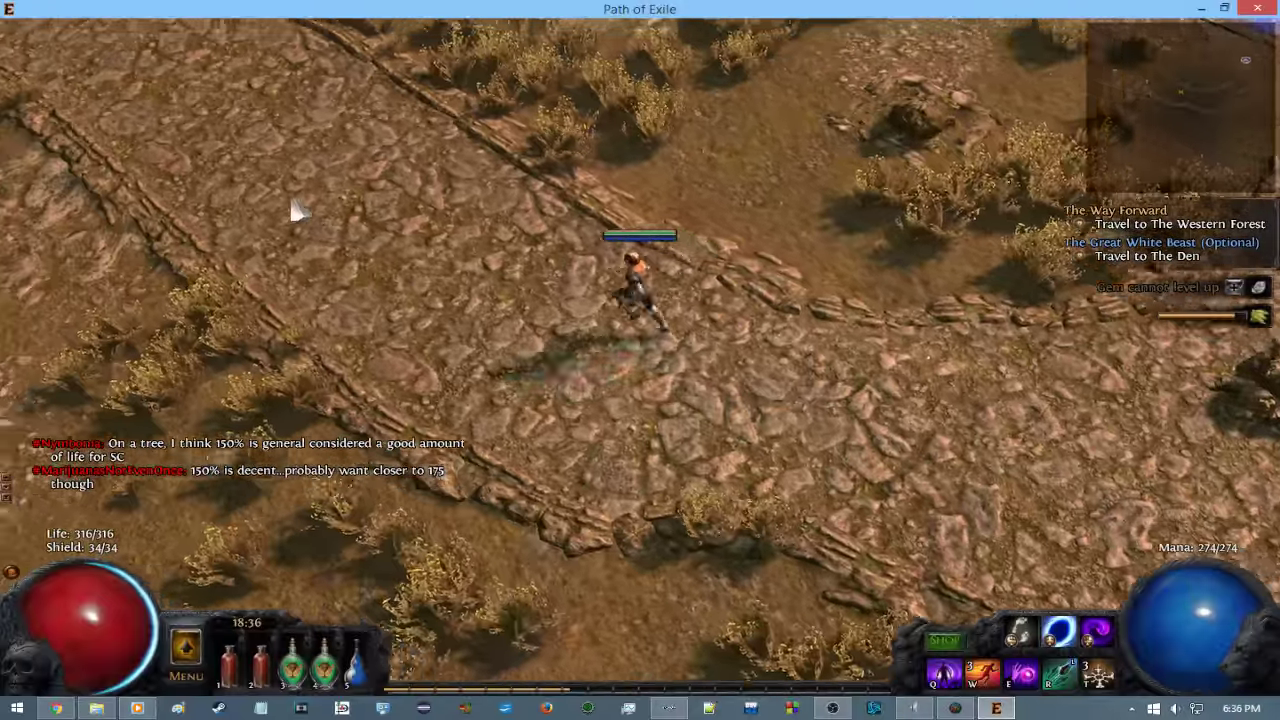
{"action": "left_click", "coordinate": [295, 210]}
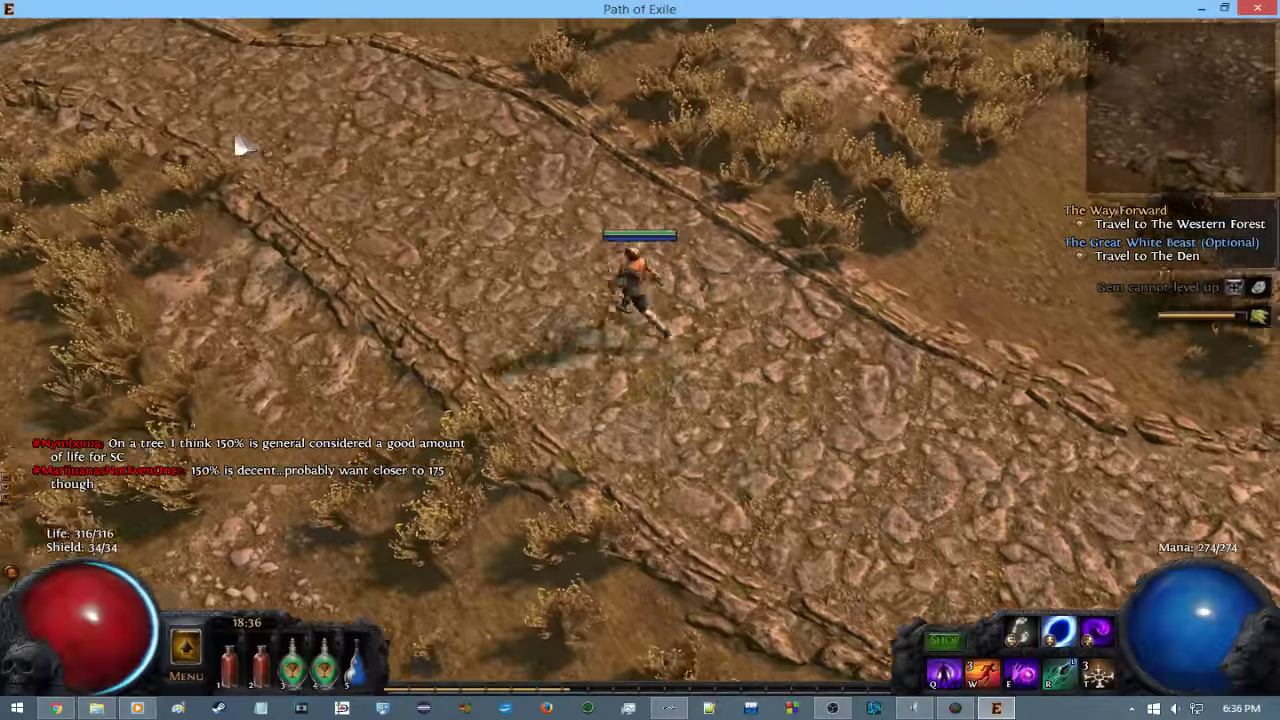
{"action": "key", "text": "e"}
{"action": "mouse_move", "coordinate": [230, 253]}
{"action": "left_mouse_down"}
{"action": "mouse_move", "coordinate": [228, 378]}
{"action": "mouse_move", "coordinate": [207, 320]}
{"action": "left_mouse_up"}
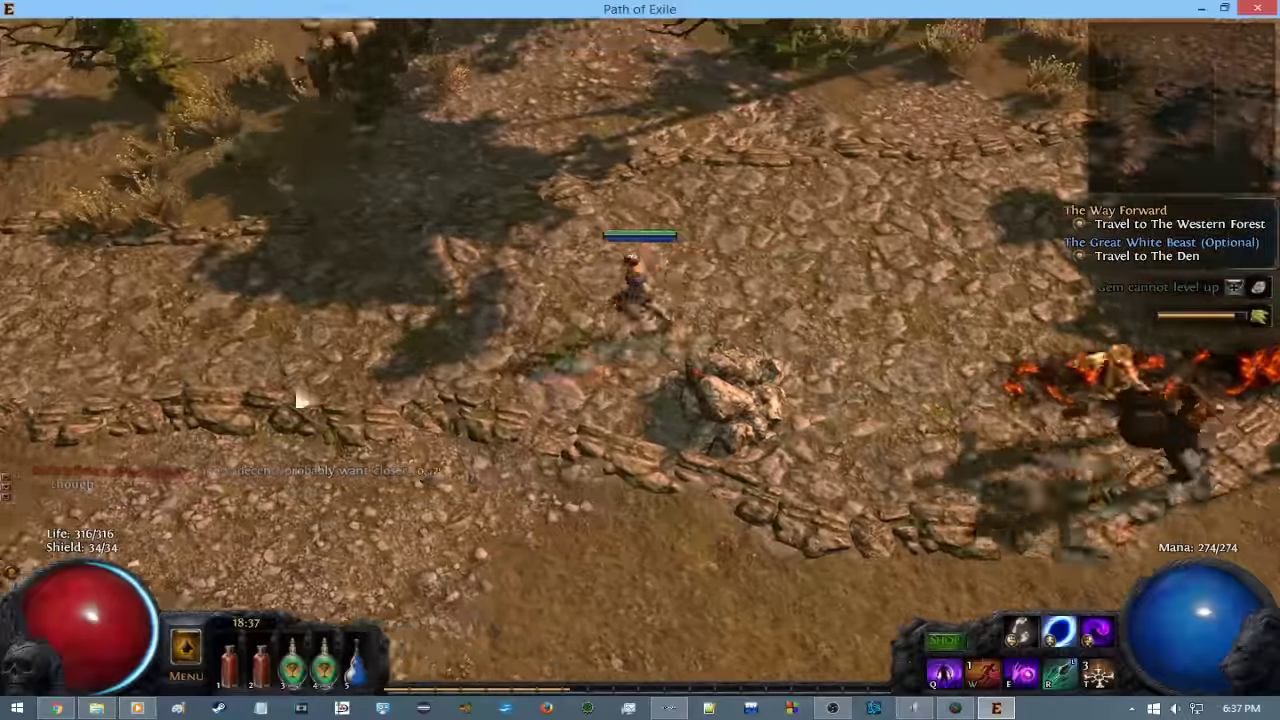
{"action": "mouse_move", "coordinate": [207, 320]}
{"action": "left_mouse_down"}
{"action": "mouse_move", "coordinate": [171, 349]}
{"action": "mouse_move", "coordinate": [153, 392]}
{"action": "left_mouse_up"}
{"action": "key", "text": "i"}
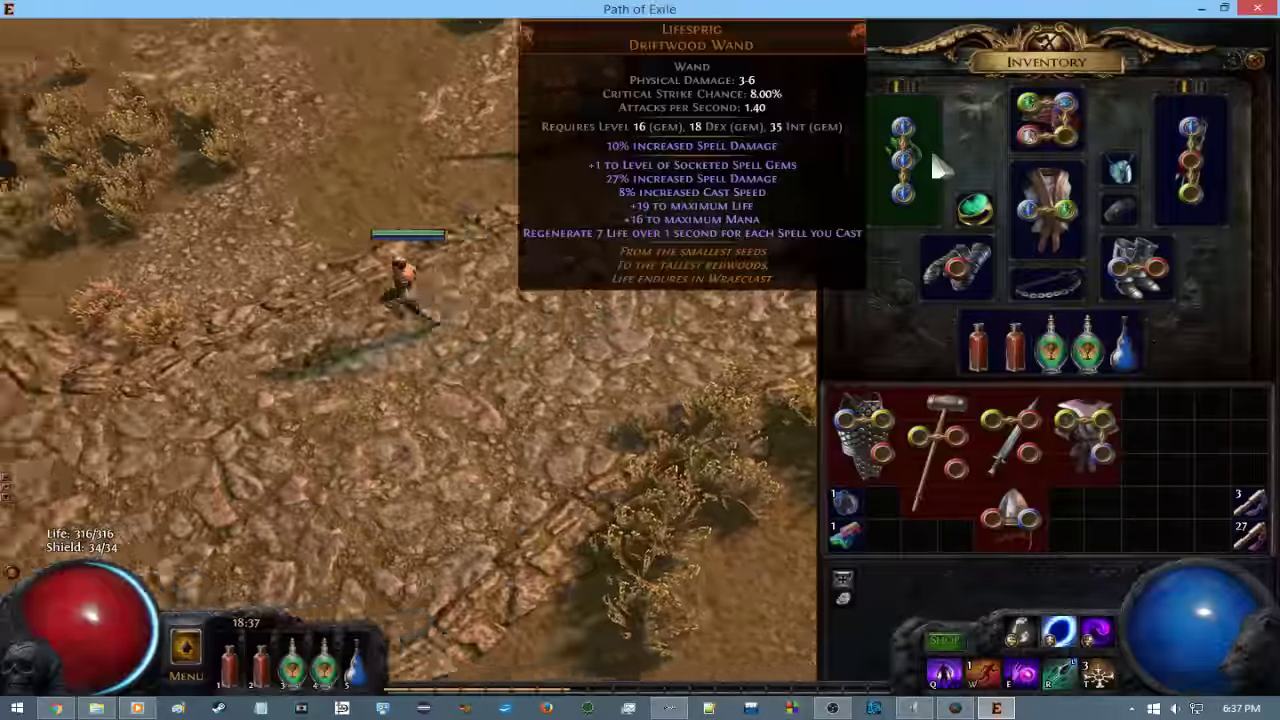
{"action": "key", "text": "i"}
Kill the Carnage Ape pack with purple spells while kiting left.
{"action": "right_click", "coordinate": [1012, 228]}
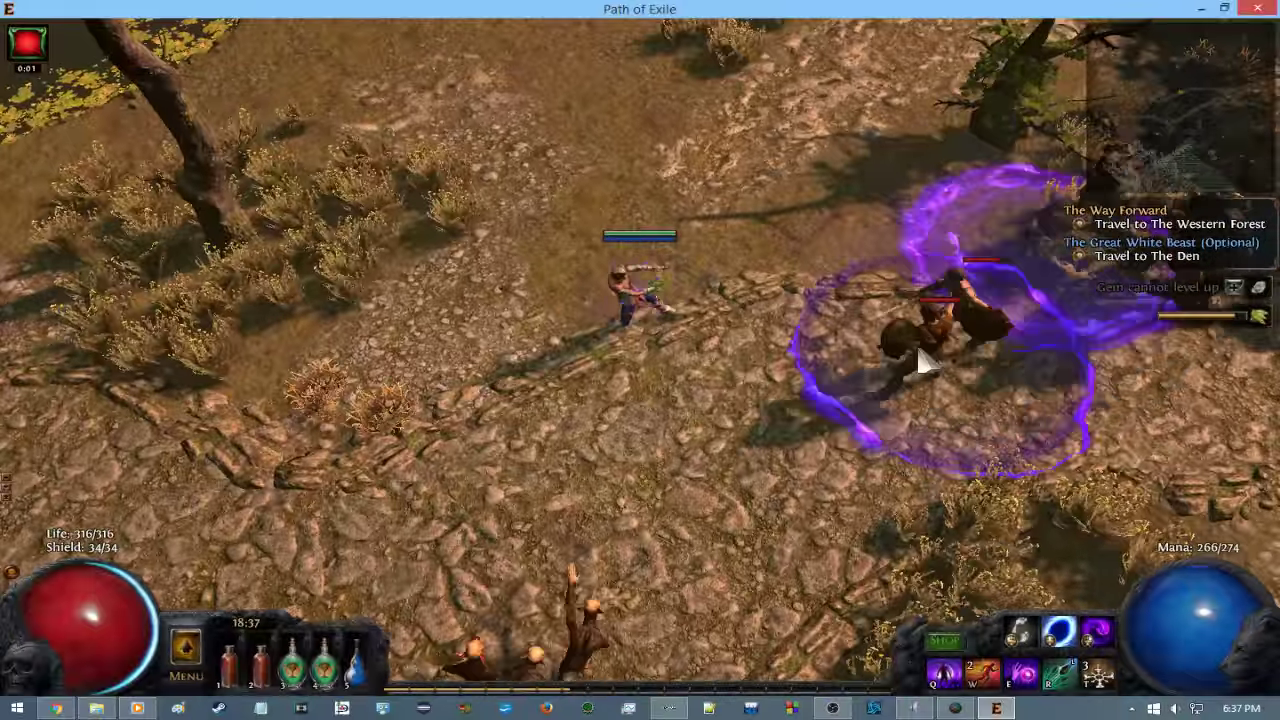
{"action": "left_click", "coordinate": [420, 437]}
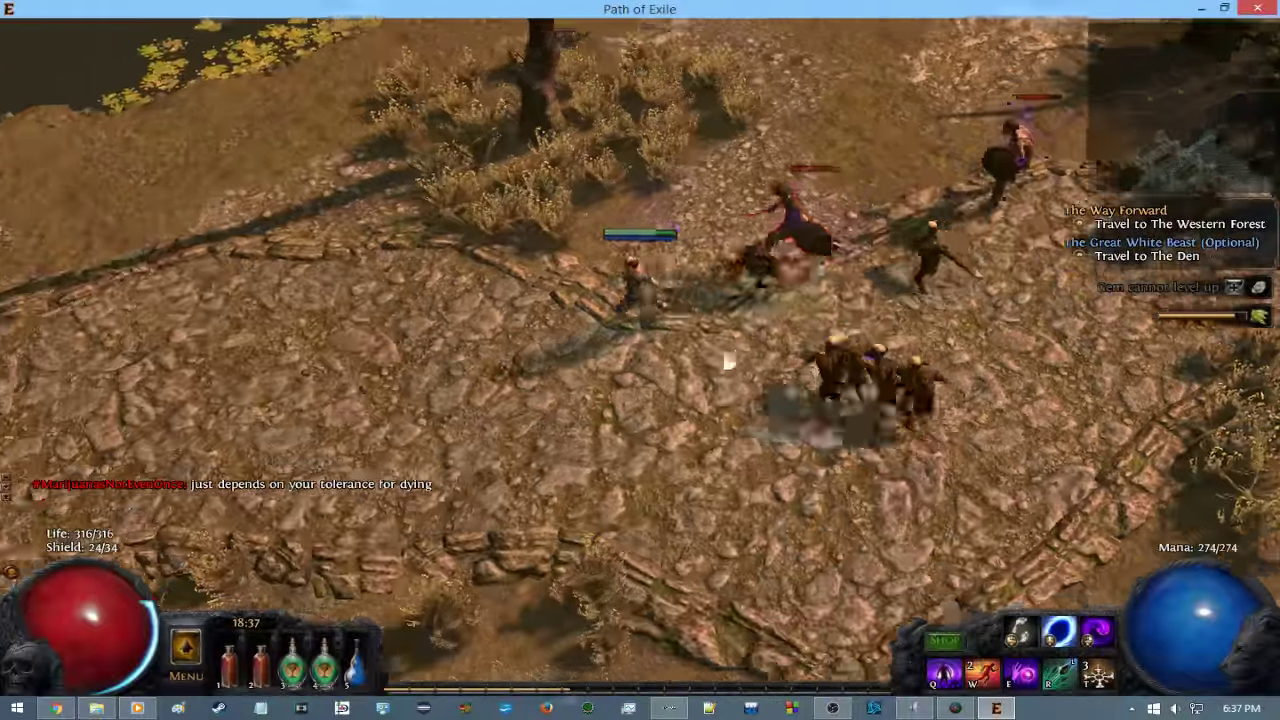
{"action": "right_click", "coordinate": [728, 362]}
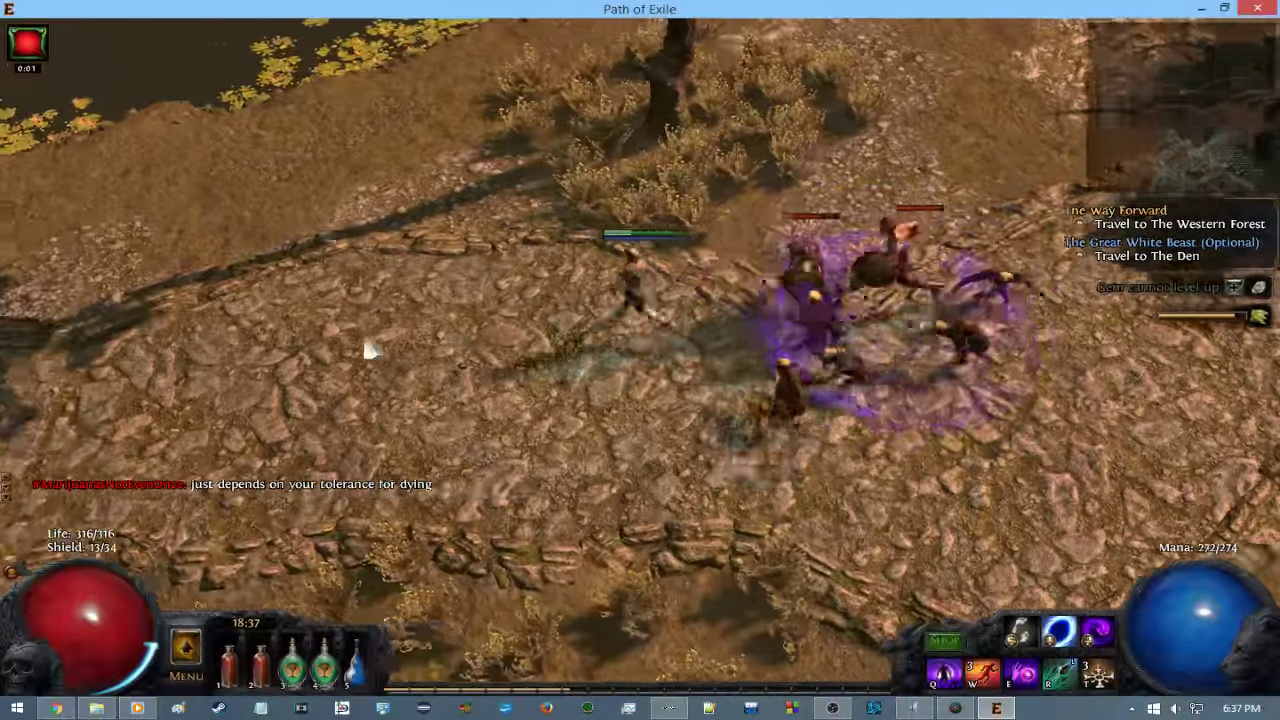
{"action": "left_click", "coordinate": [368, 349]}
{"action": "right_click", "coordinate": [788, 307]}
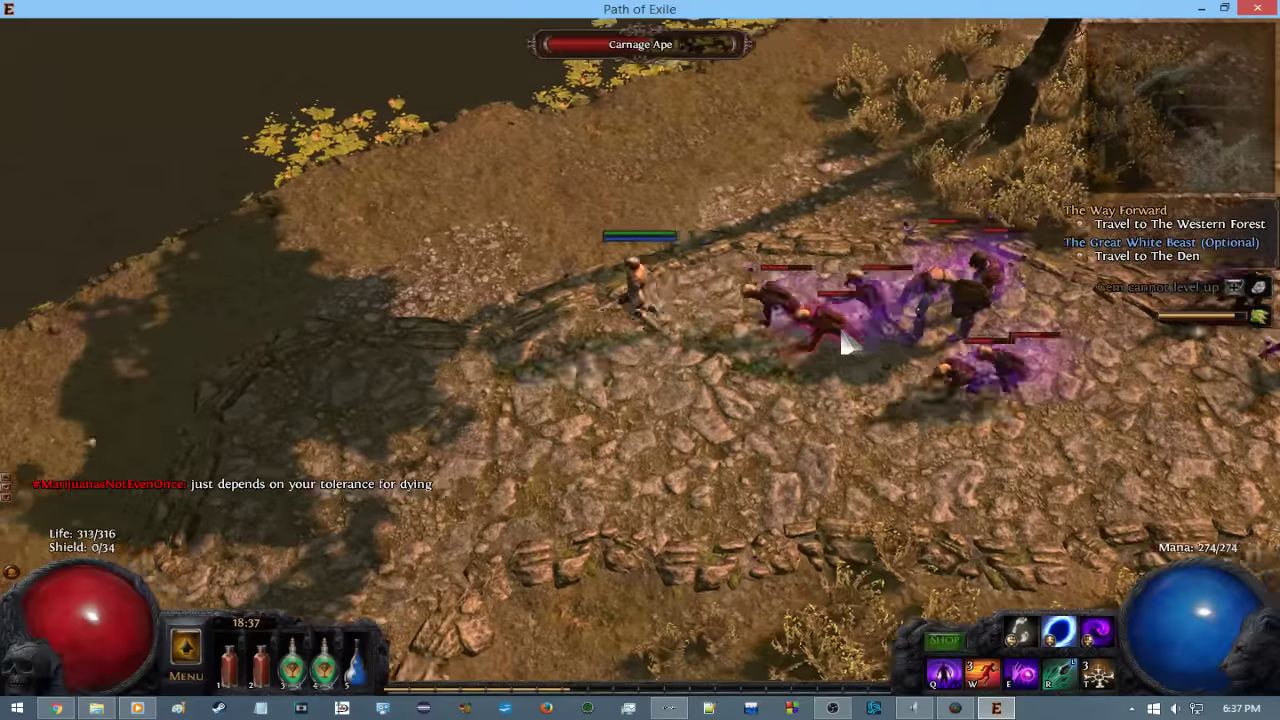
{"action": "right_click", "coordinate": [843, 343]}
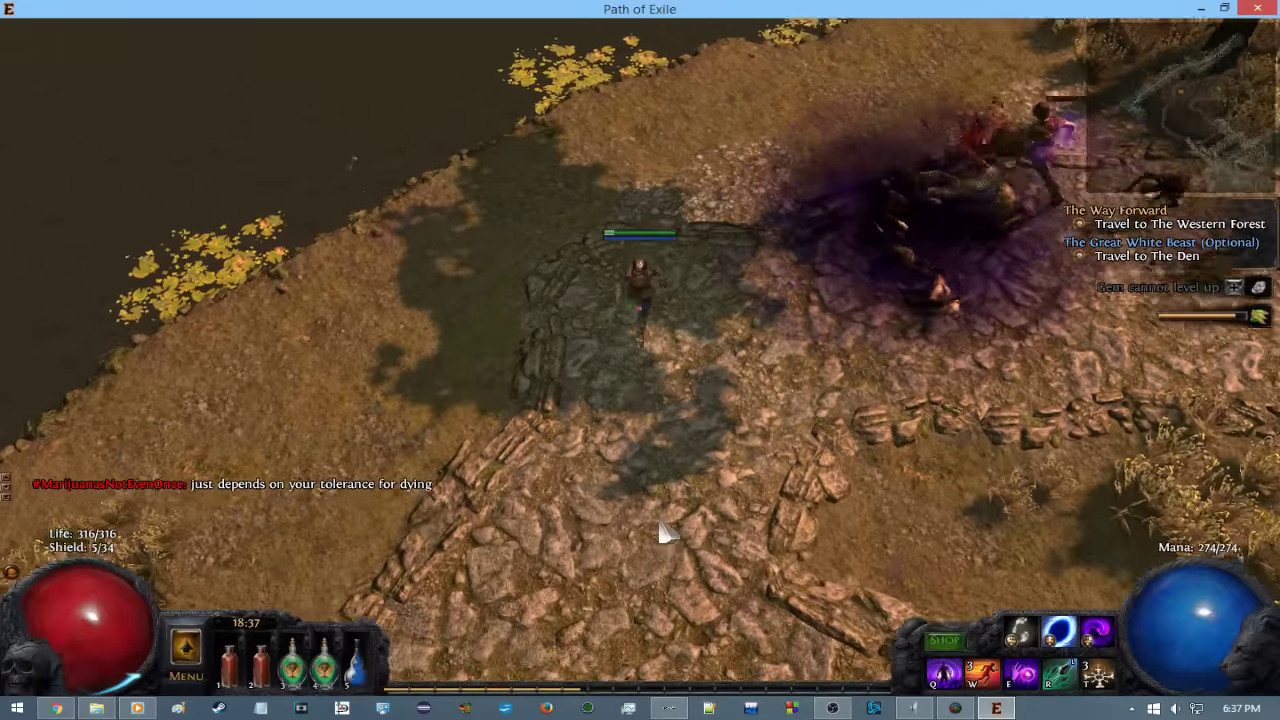
{"action": "left_click", "coordinate": [659, 520]}
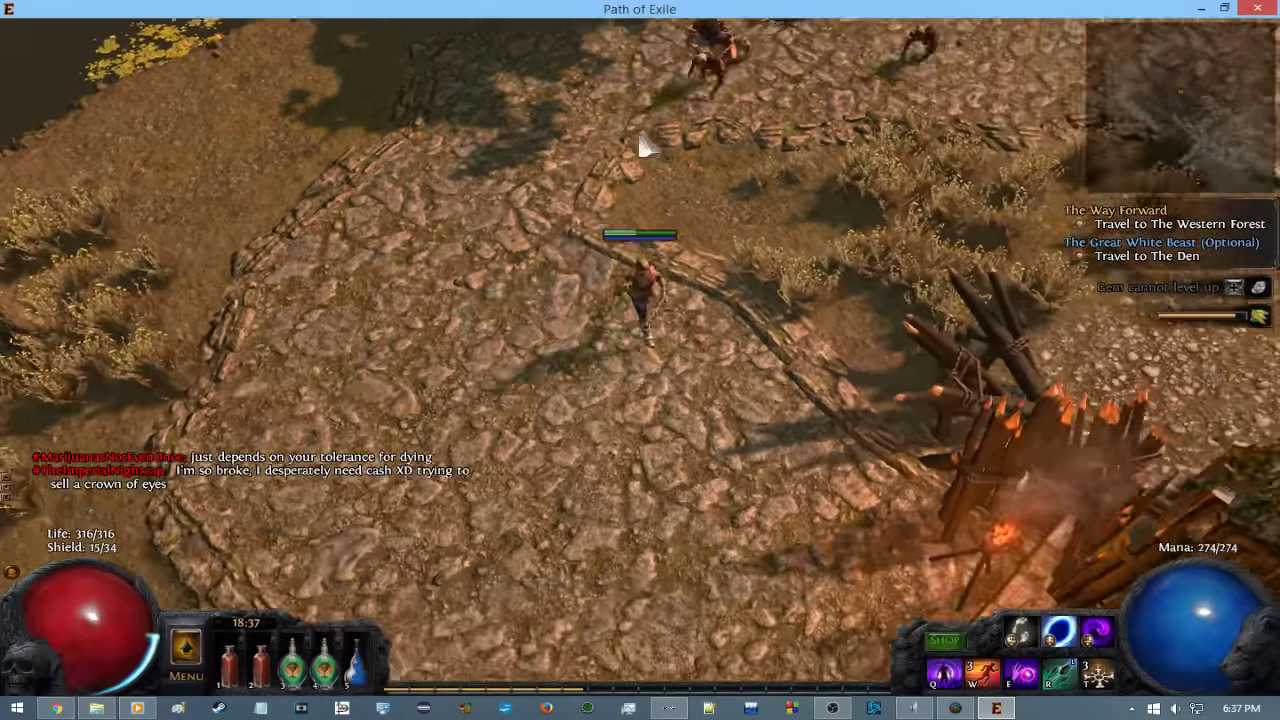
{"action": "right_click", "coordinate": [700, 105]}
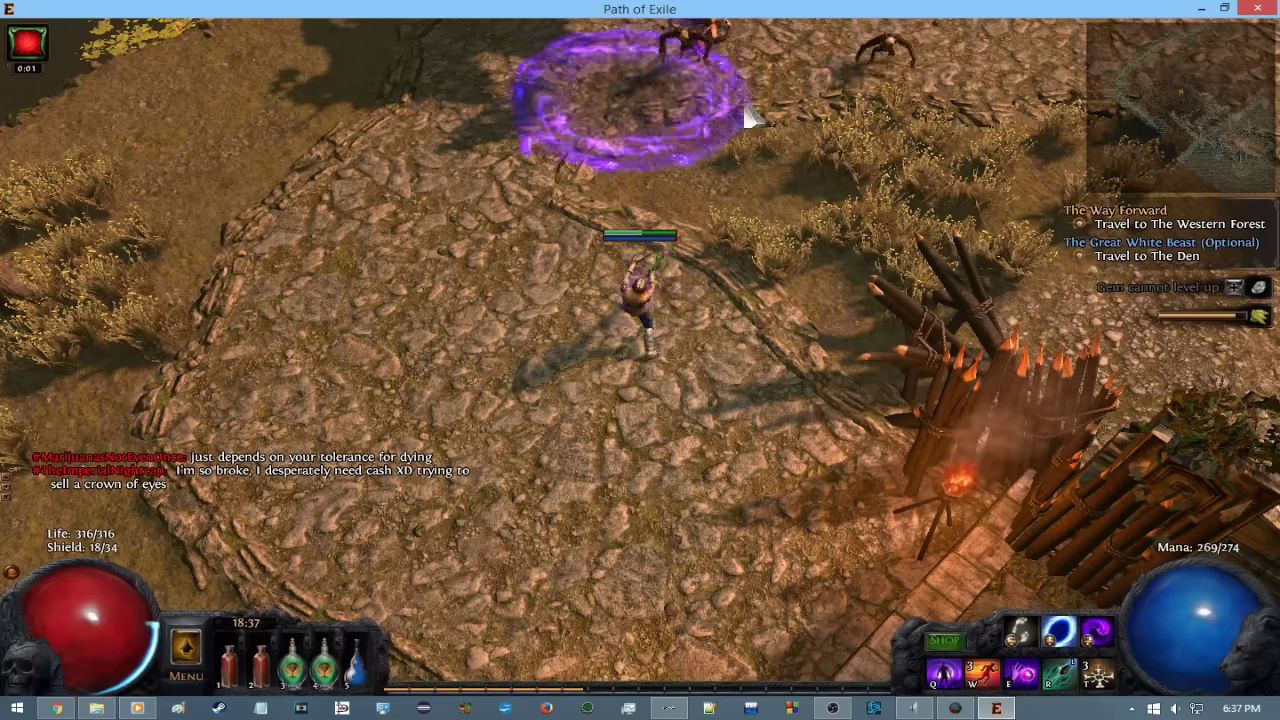
Follow the stone path into the bandit courtyard and talk to Kraityn until the choice appears.
{"action": "left_click", "coordinate": [808, 543]}
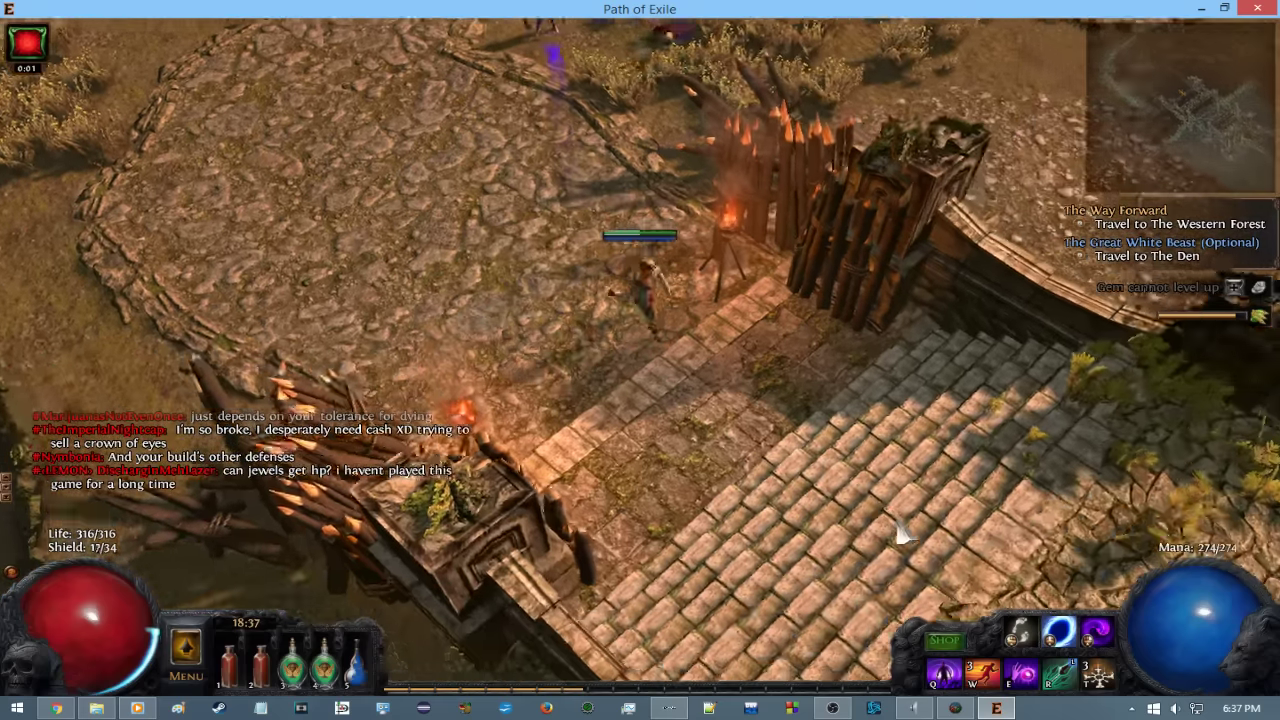
{"action": "mouse_move", "coordinate": [900, 535]}
{"action": "left_mouse_down"}
{"action": "mouse_move", "coordinate": [880, 460]}
{"action": "mouse_move", "coordinate": [1035, 585]}
{"action": "left_mouse_up"}
{"action": "key", "text": "i"}
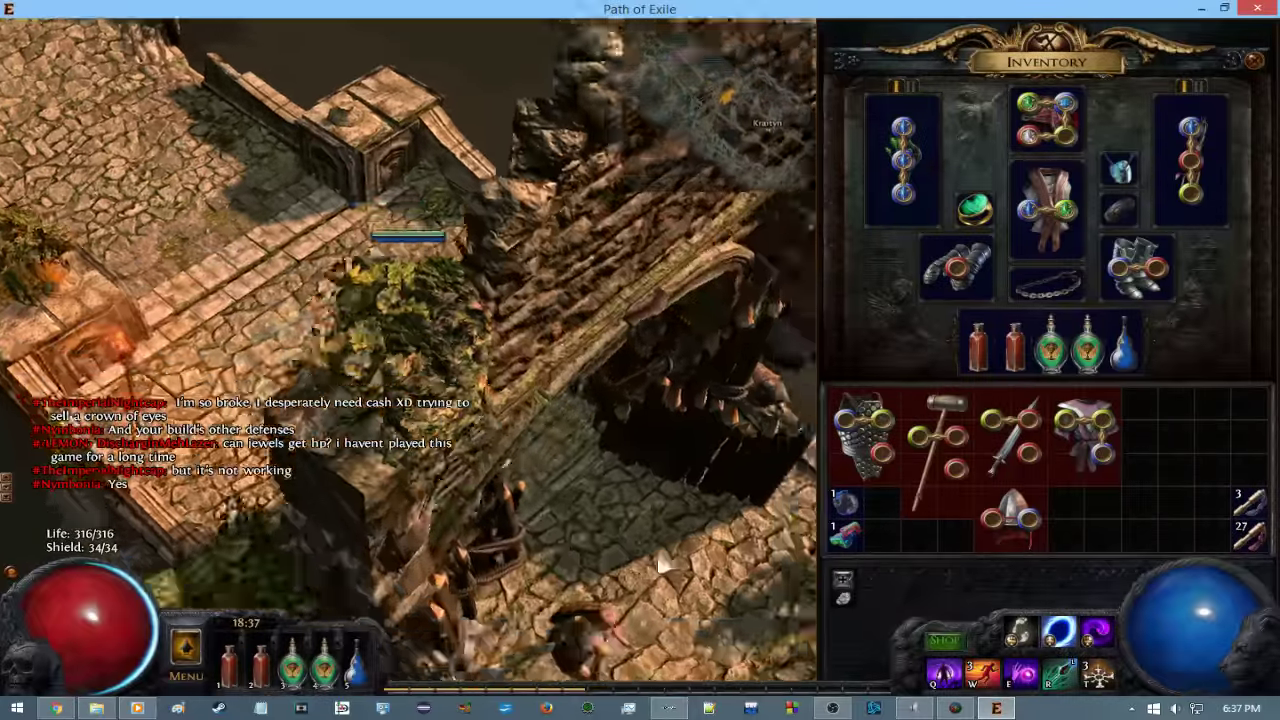
{"action": "key", "text": "i"}
{"action": "left_click_drag", "start_coordinate": [657, 455], "coordinate": [814, 582]}
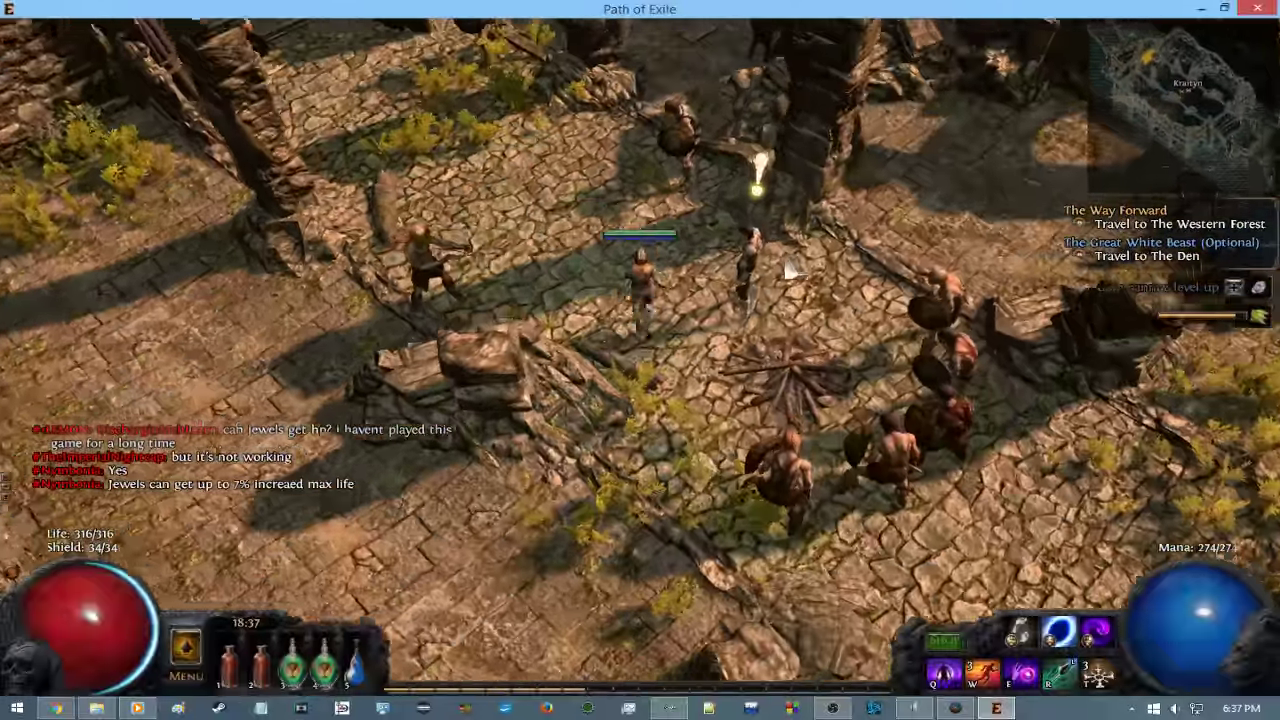
{"action": "left_click", "coordinate": [640, 310]}
{"action": "left_click", "coordinate": [538, 297]}
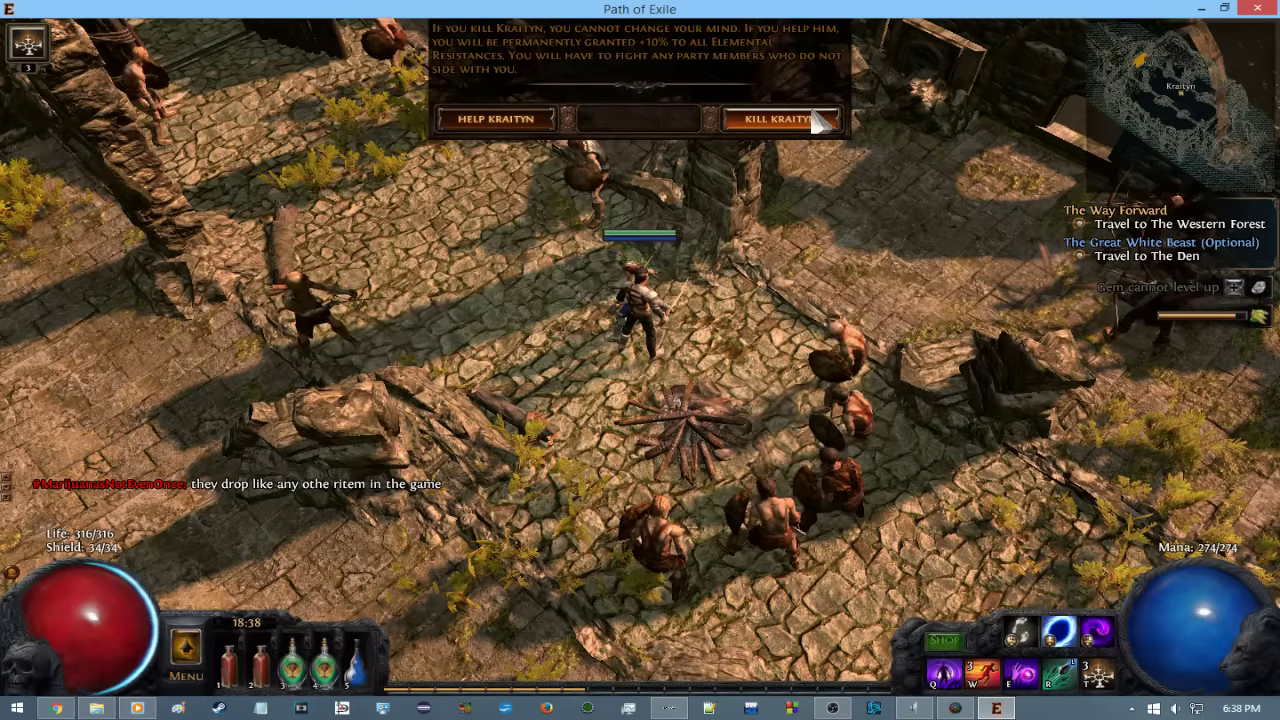
Choose Kill Kraityn and attack his bandit guards with spells.
{"action": "left_click", "coordinate": [780, 119]}
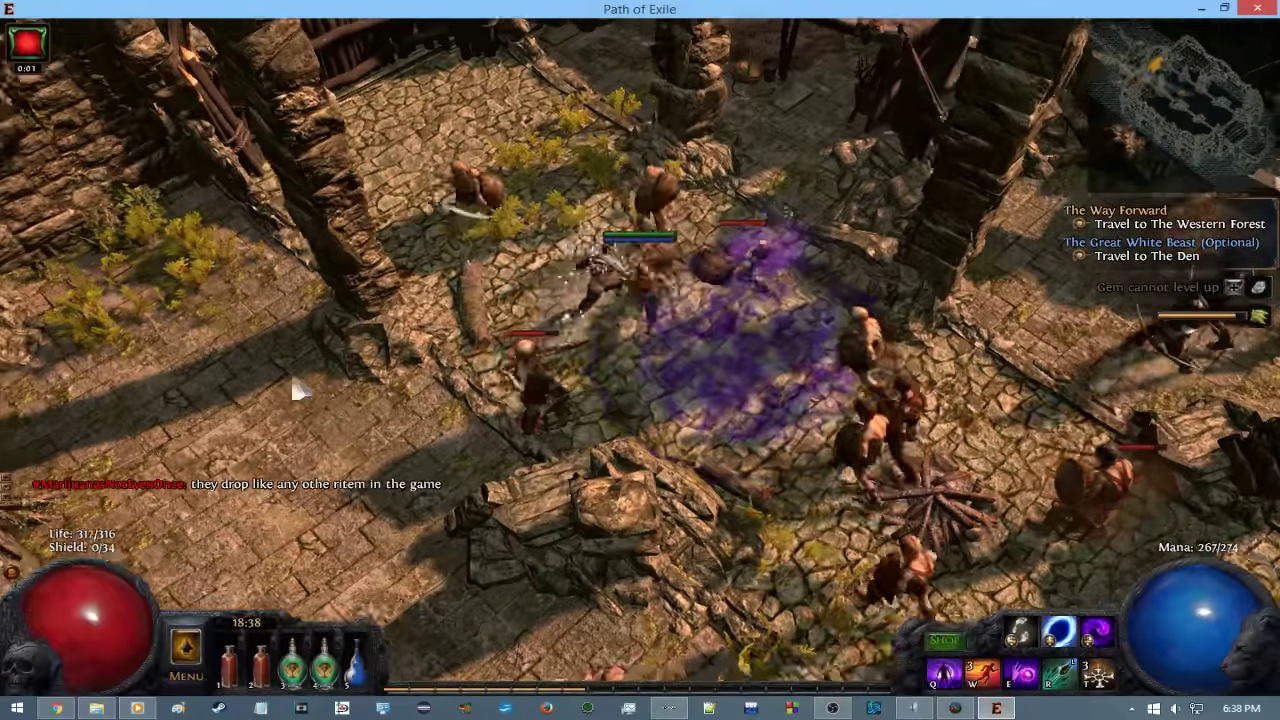
{"action": "left_click", "coordinate": [296, 390]}
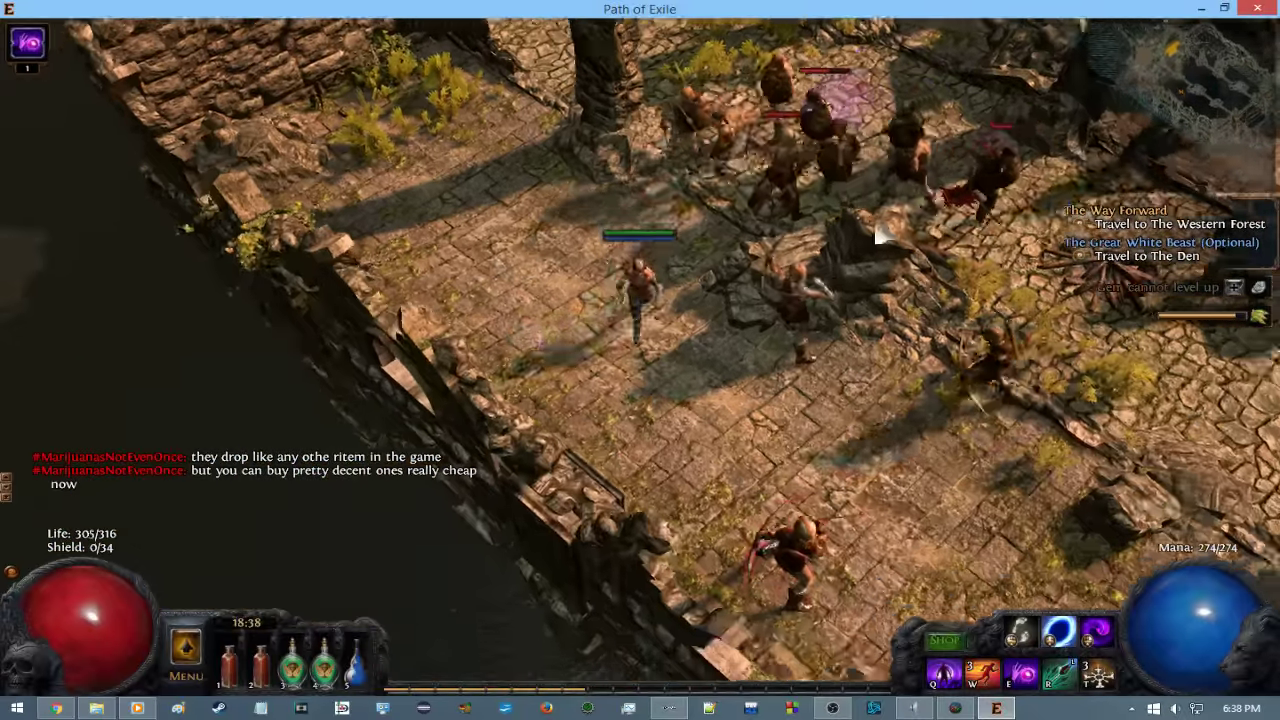
{"action": "right_click", "coordinate": [876, 234]}
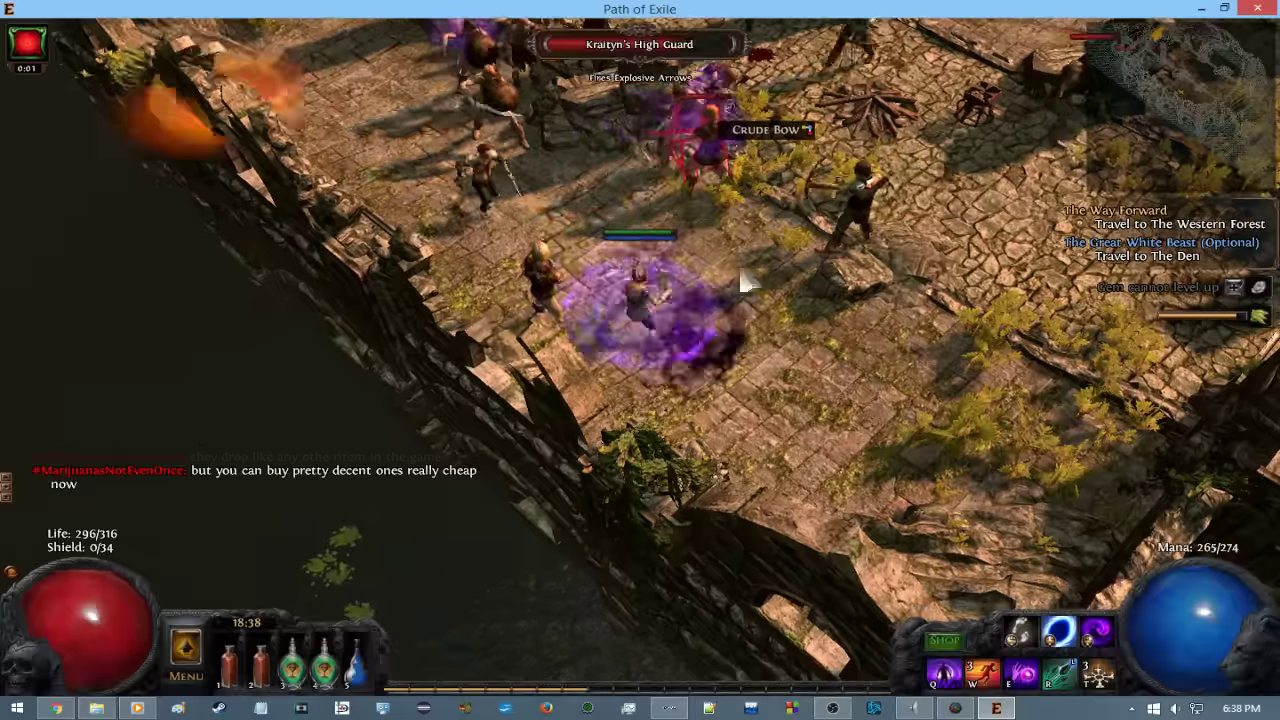
{"action": "left_click", "coordinate": [886, 457]}
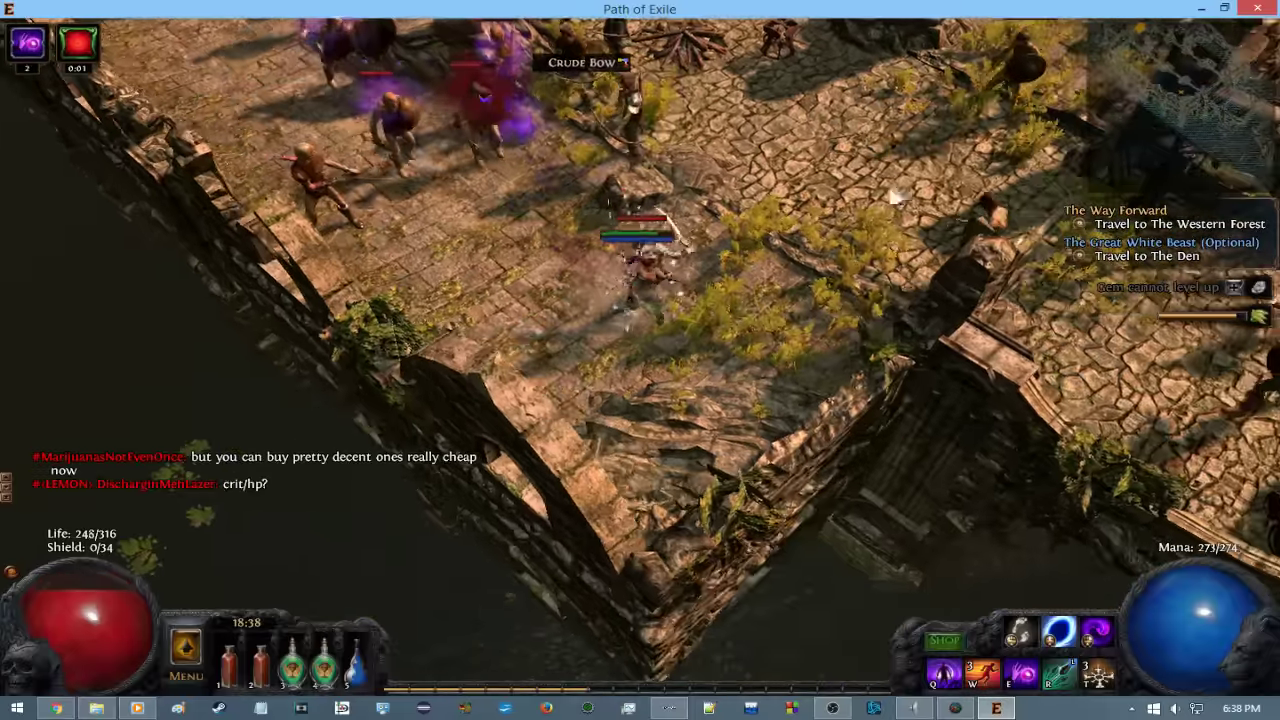
{"action": "left_click", "coordinate": [893, 197]}
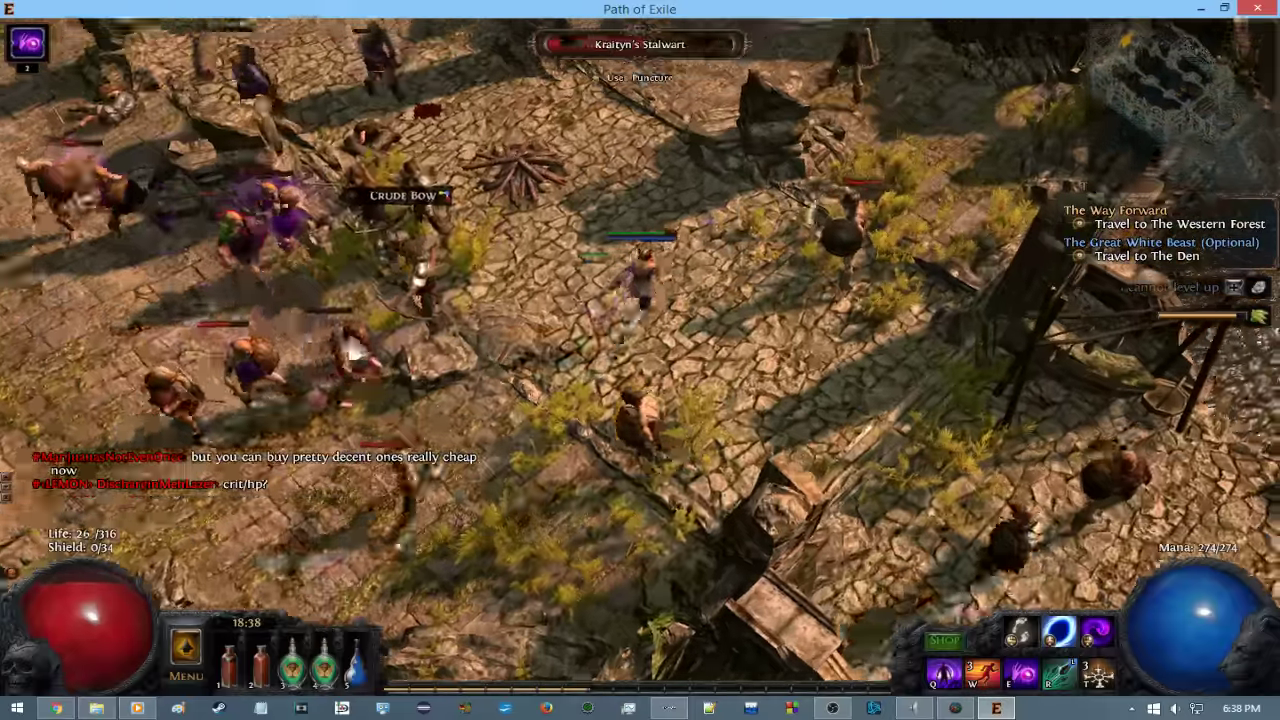
{"action": "right_click", "coordinate": [466, 270]}
{"action": "left_click", "coordinate": [466, 270]}
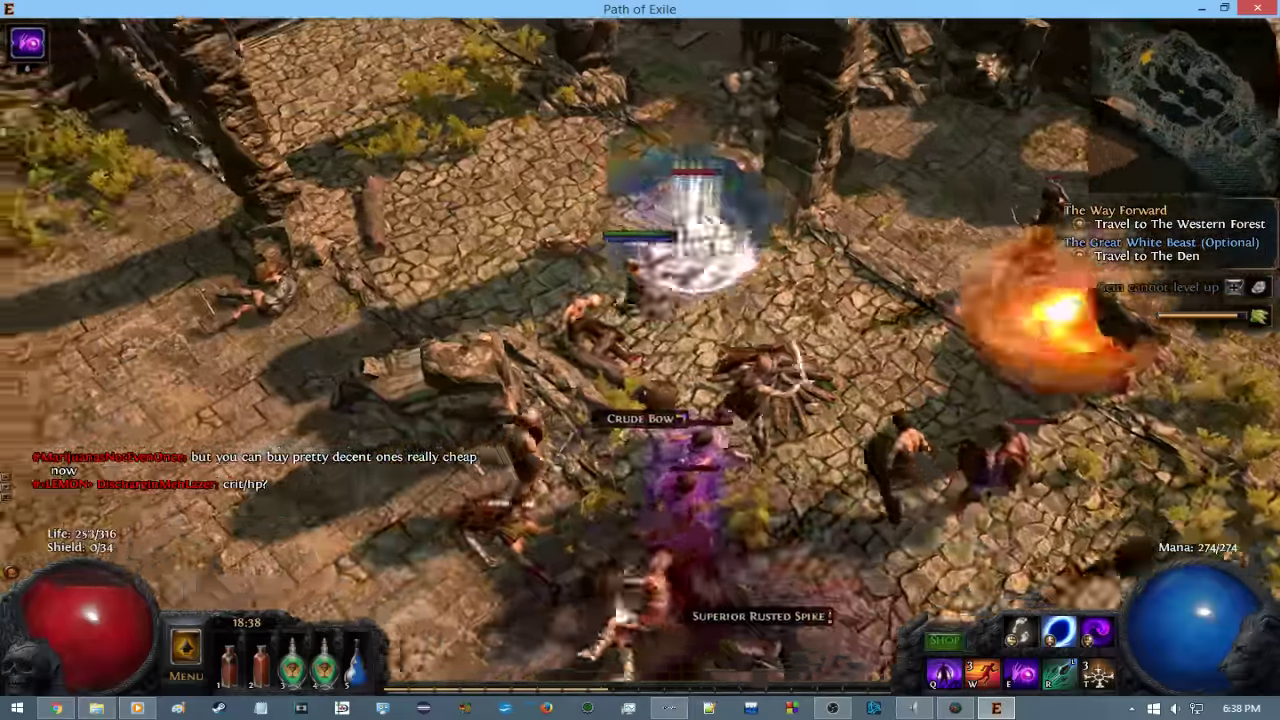
{"action": "left_click", "coordinate": [900, 460]}
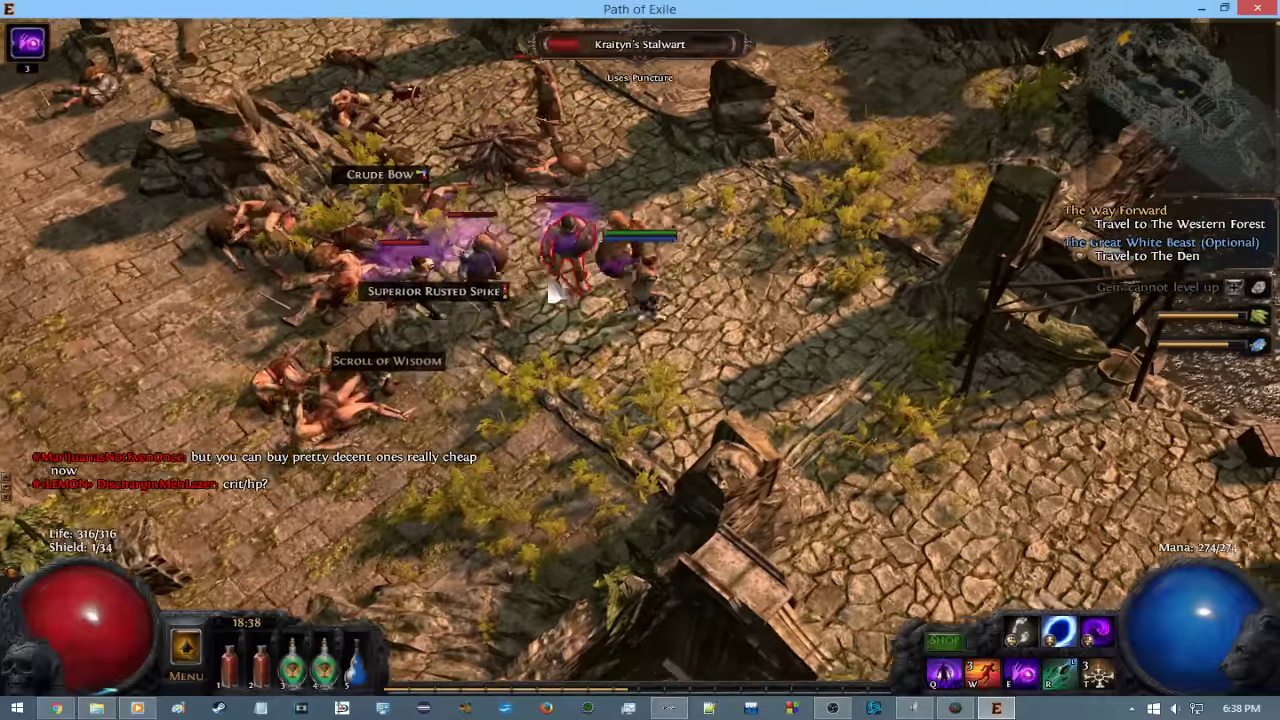
Finish off the last bandit and cast area spells on Kraityn, draining his health.
{"action": "left_click", "coordinate": [553, 290]}
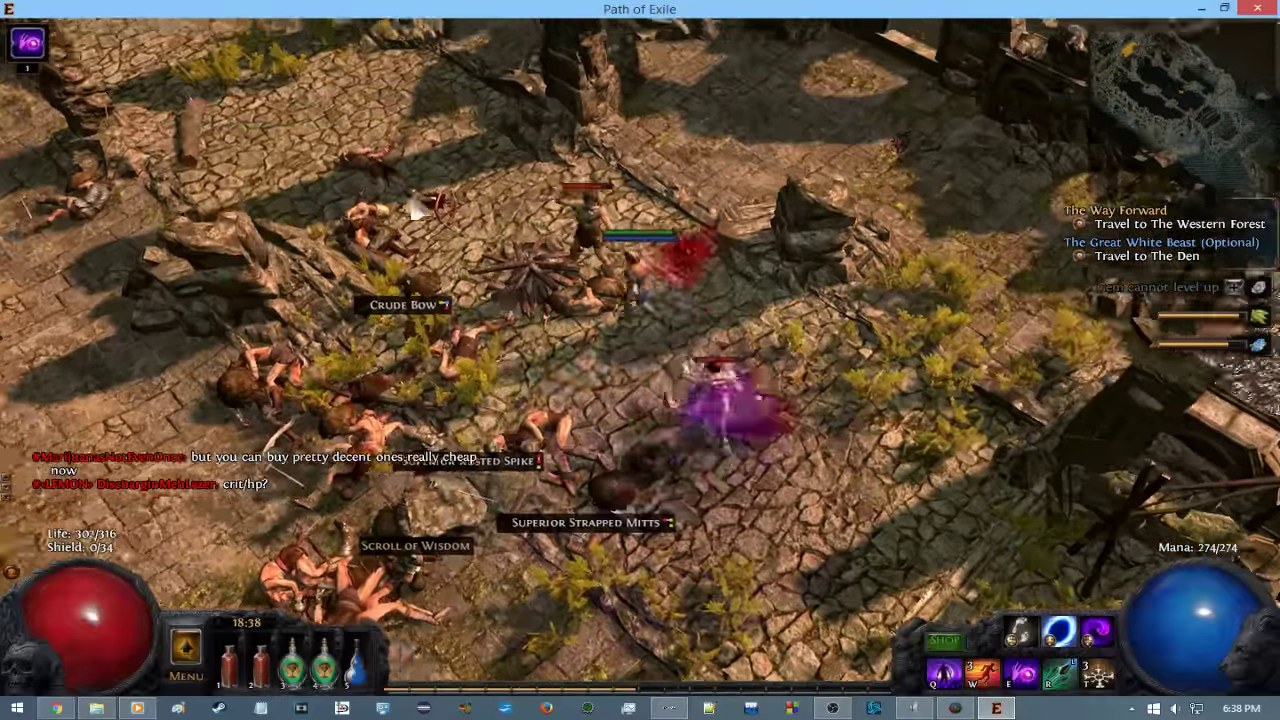
{"action": "right_click", "coordinate": [712, 425]}
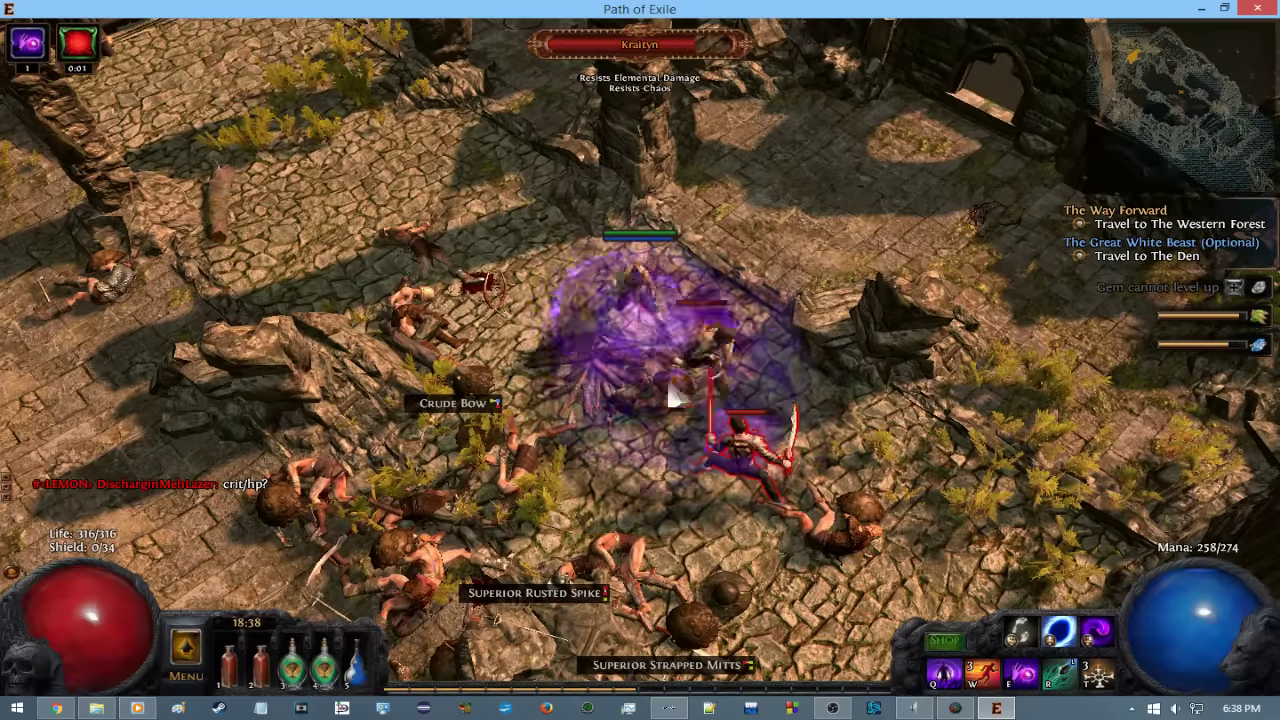
{"action": "right_click", "coordinate": [595, 350]}
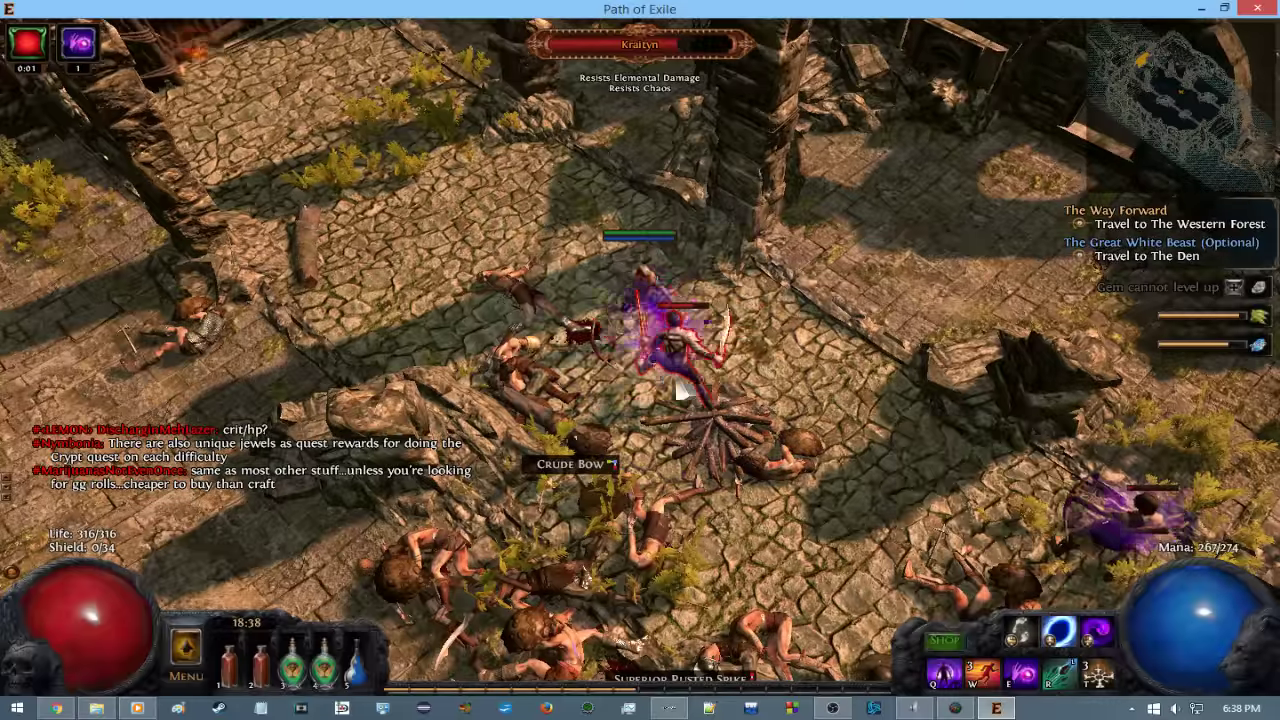
{"action": "right_click", "coordinate": [697, 397]}
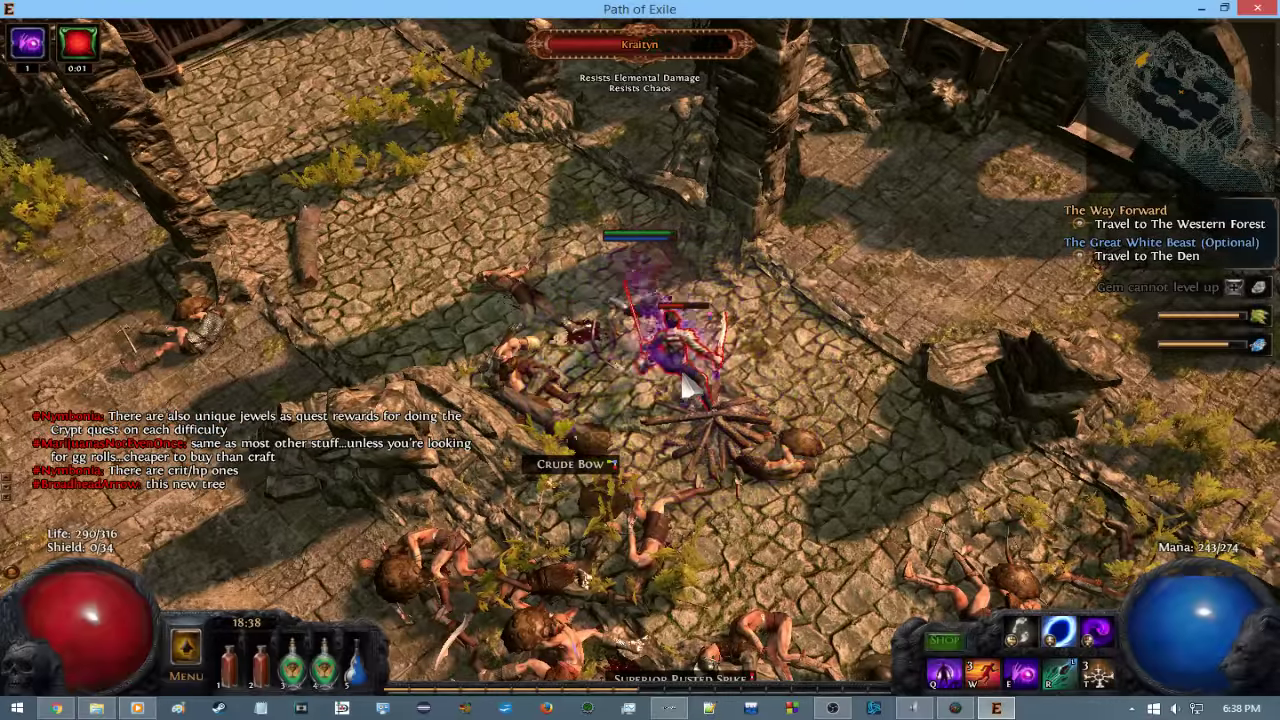
{"action": "right_click", "coordinate": [686, 390]}
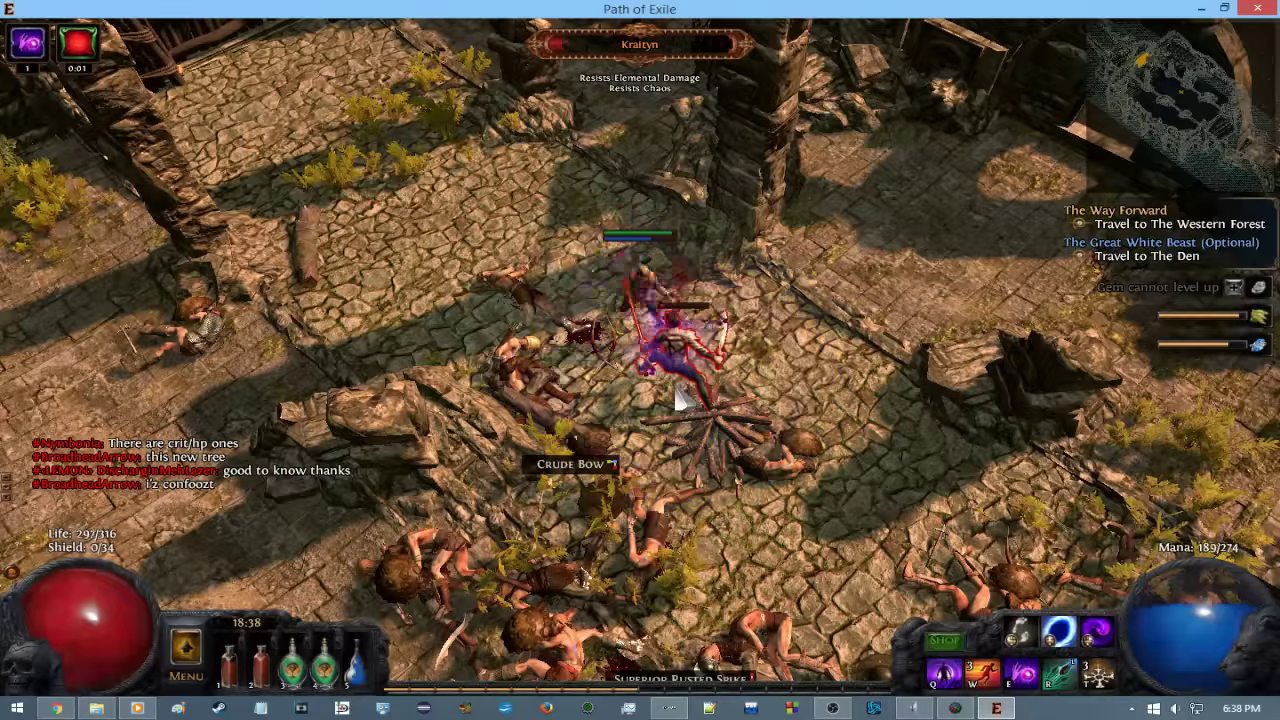
Kill Kraityn and loot his Amulet, shield, Crude Bow and Scroll of Wisdom.
{"action": "right_click", "coordinate": [676, 398]}
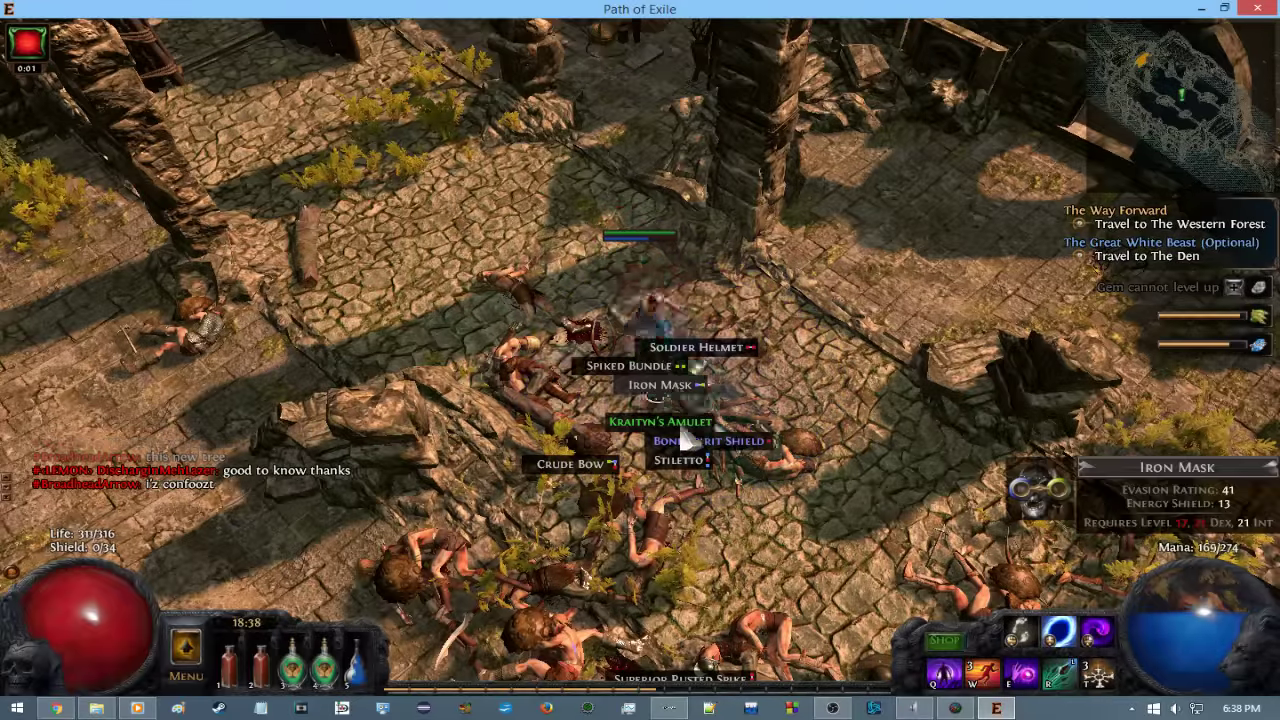
{"action": "left_click", "coordinate": [690, 440]}
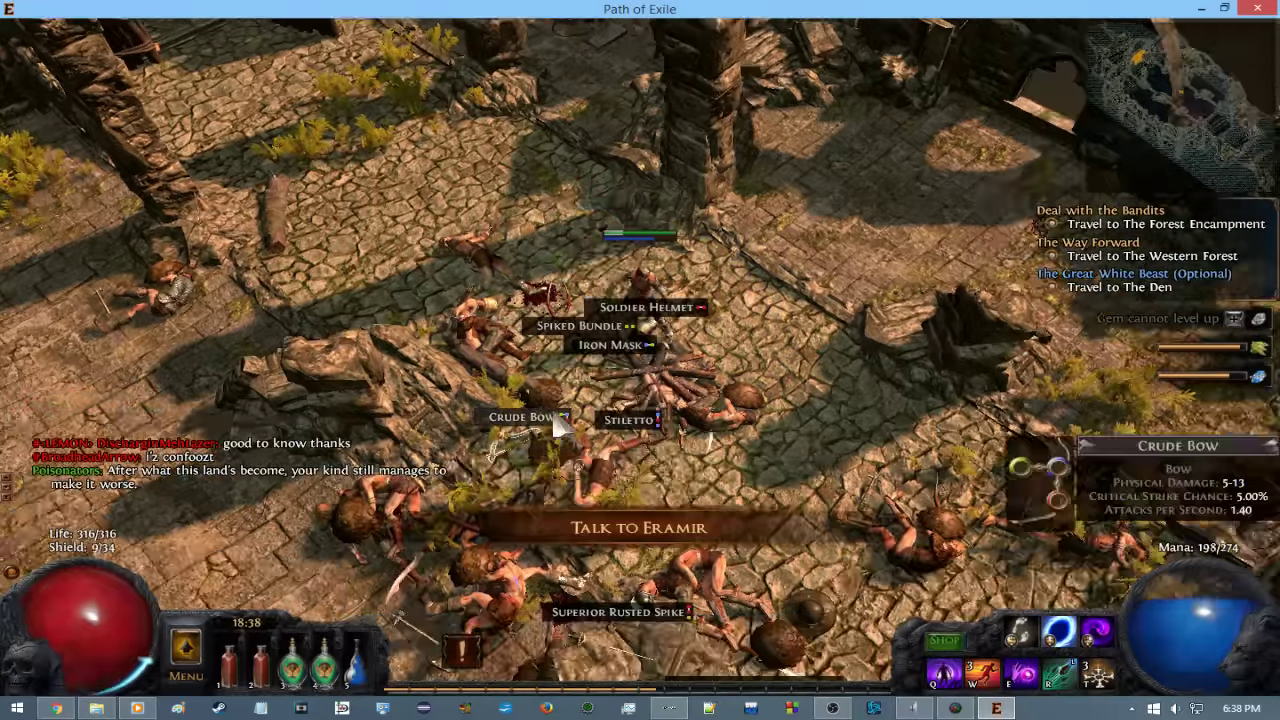
{"action": "left_click", "coordinate": [560, 425]}
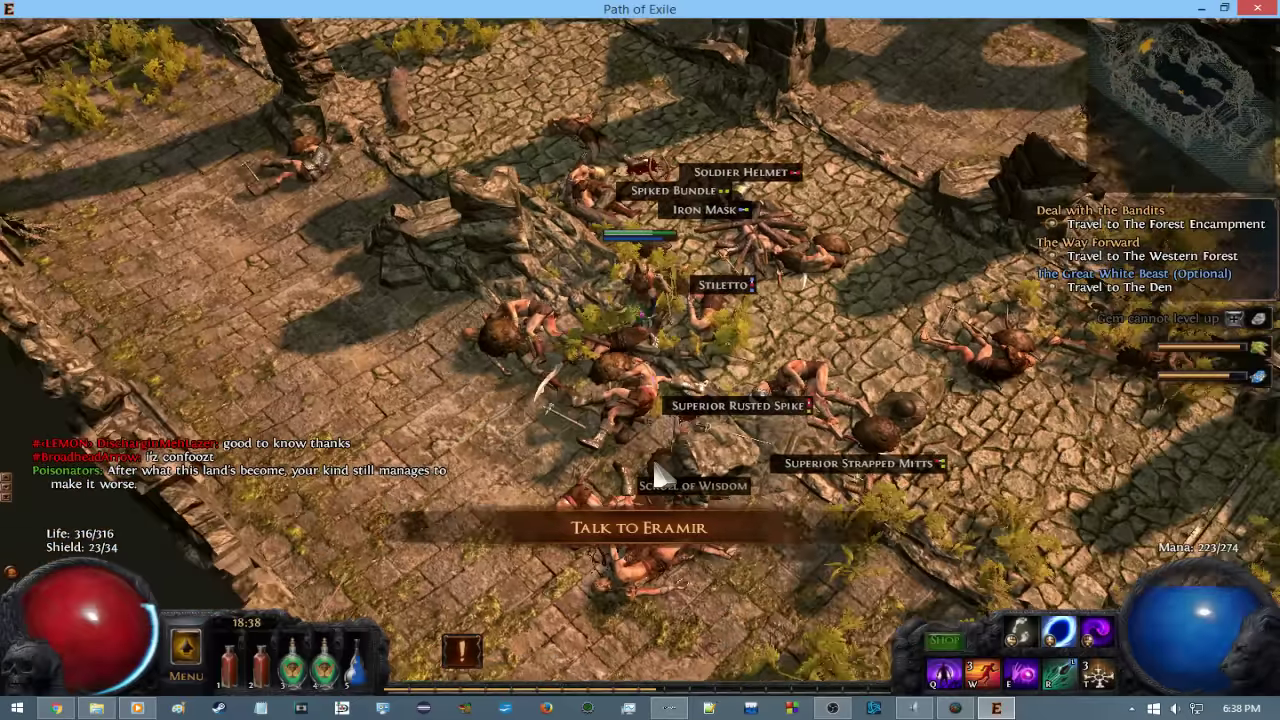
{"action": "left_click", "coordinate": [660, 478]}
{"action": "left_click", "coordinate": [261, 207]}
Review the pickups in the inventory and travel to the Forest Encampment.
{"action": "key", "text": "i"}
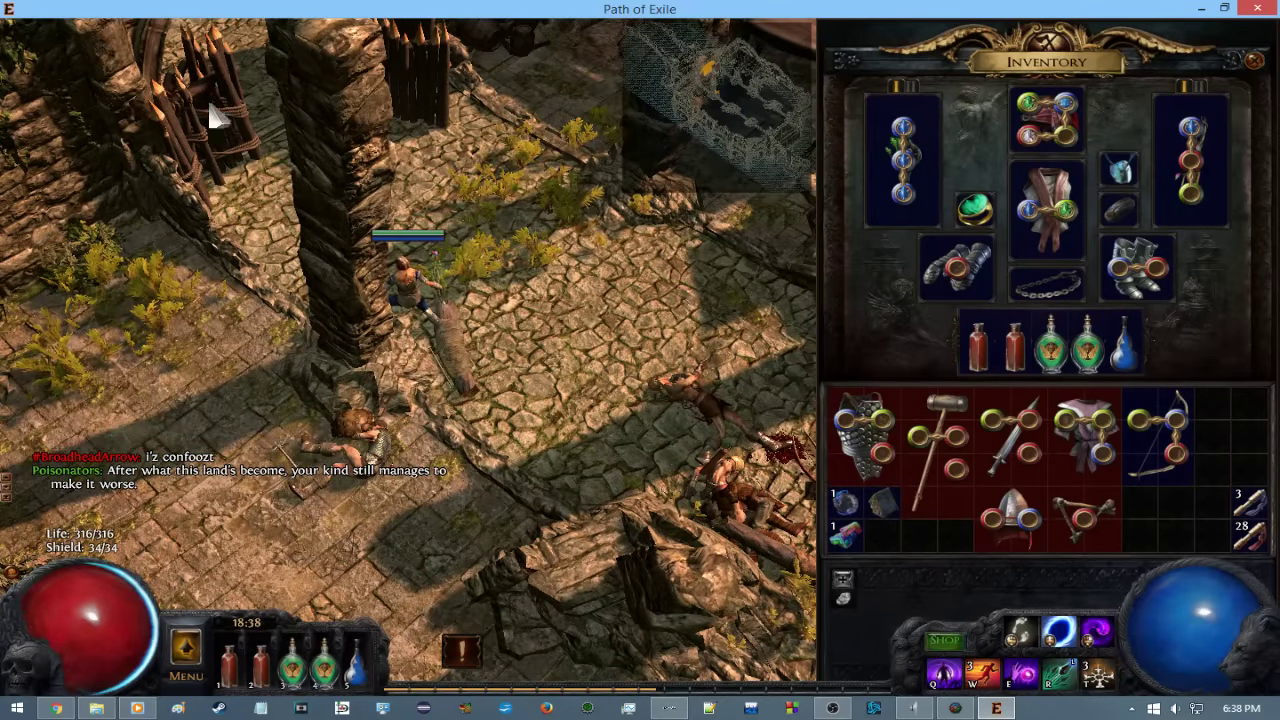
{"action": "left_click", "coordinate": [700, 312]}
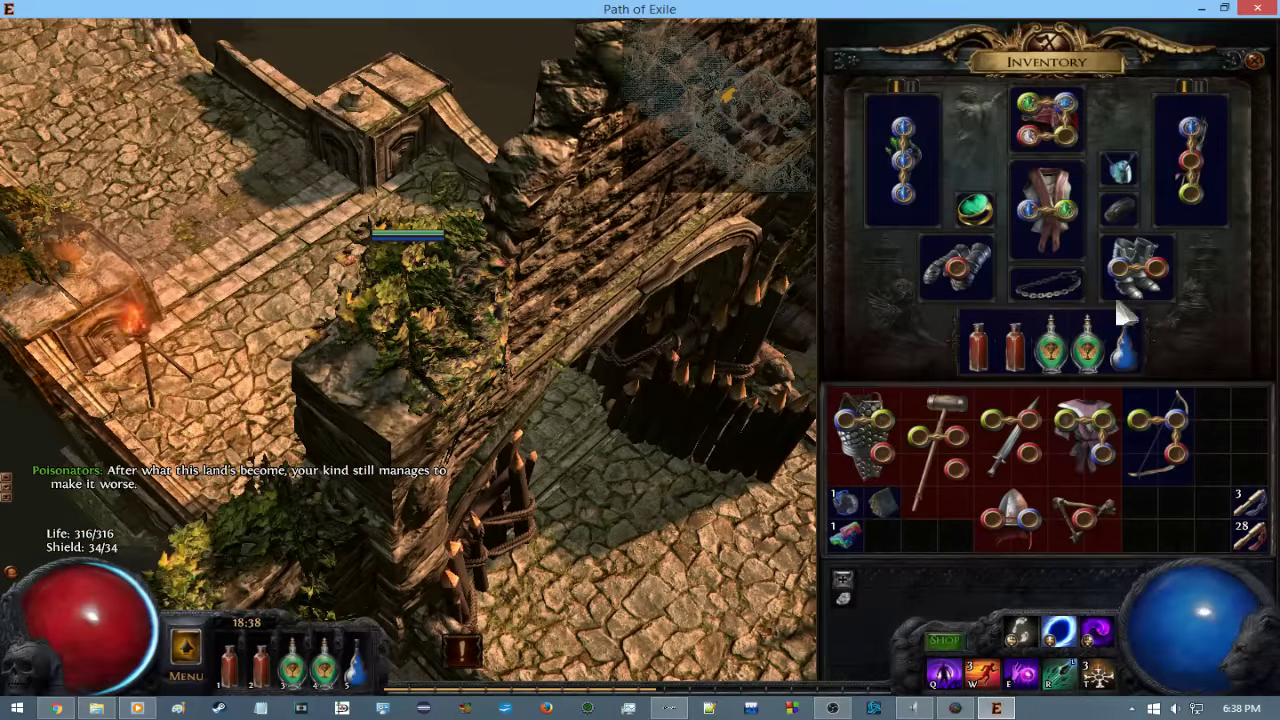
{"action": "key", "text": "i"}
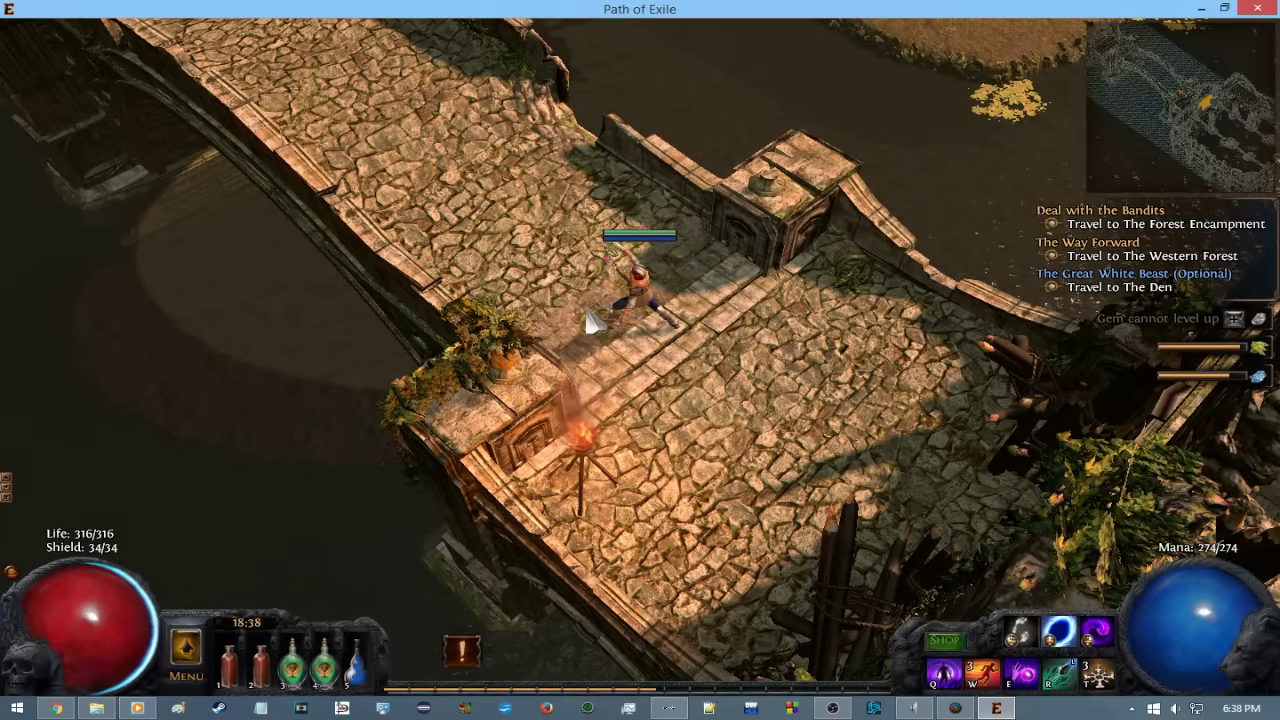
{"action": "left_click", "coordinate": [683, 262]}
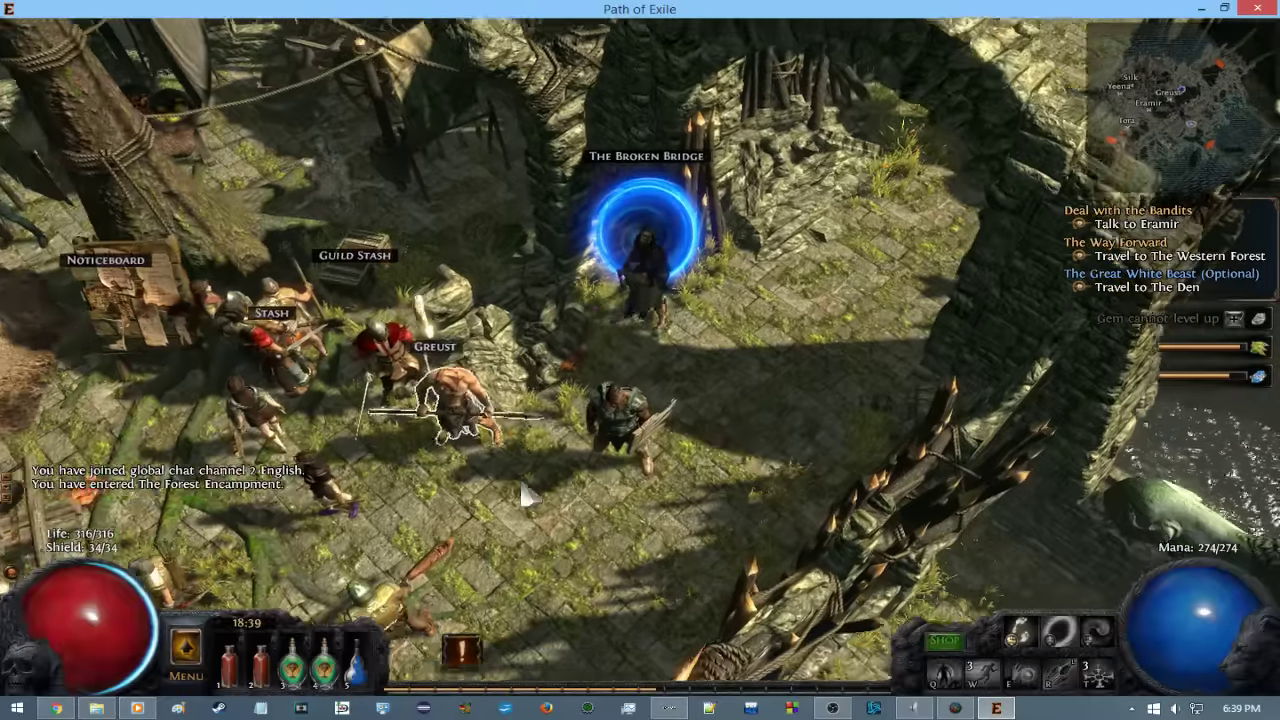
Open Greust's Sell Items window and identify two items with a Scroll of Wisdom.
{"action": "left_click", "coordinate": [425, 345]}
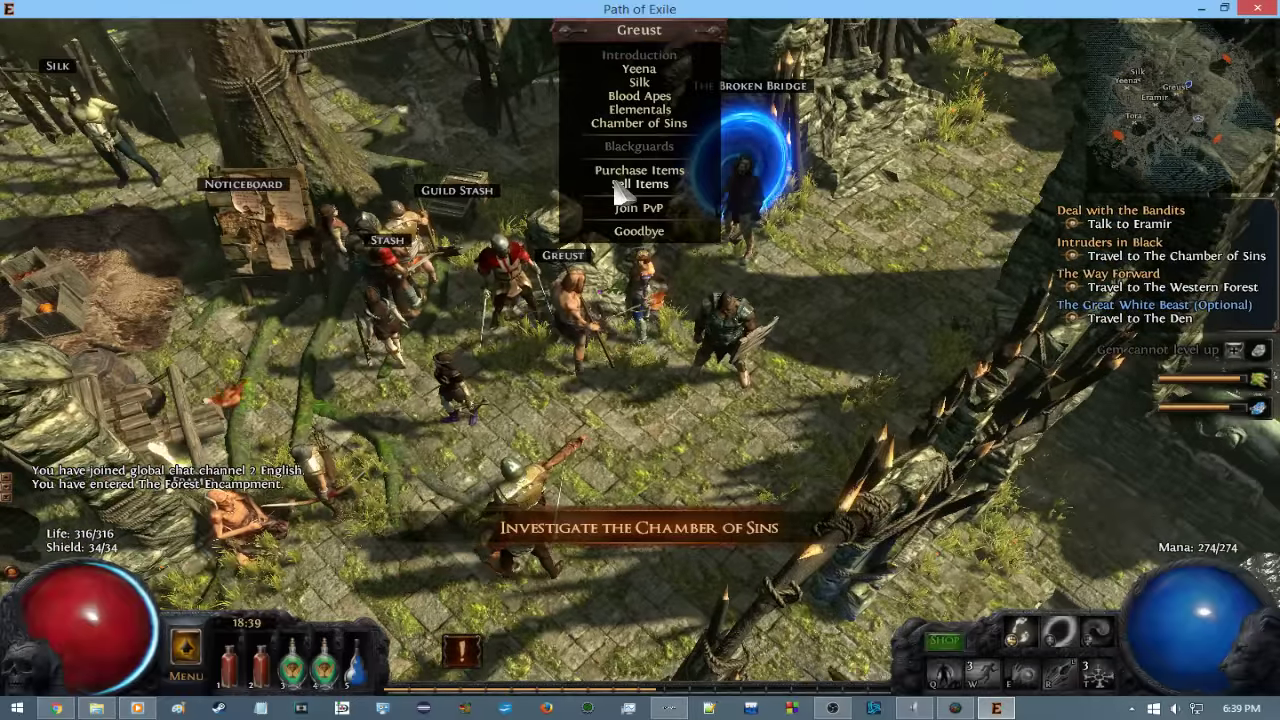
{"action": "left_click", "coordinate": [620, 185]}
{"action": "right_click", "coordinate": [1215, 530]}
{"action": "left_click", "coordinate": [938, 440], "text": "shift"}
{"action": "left_click", "coordinate": [865, 435], "text": "shift"}
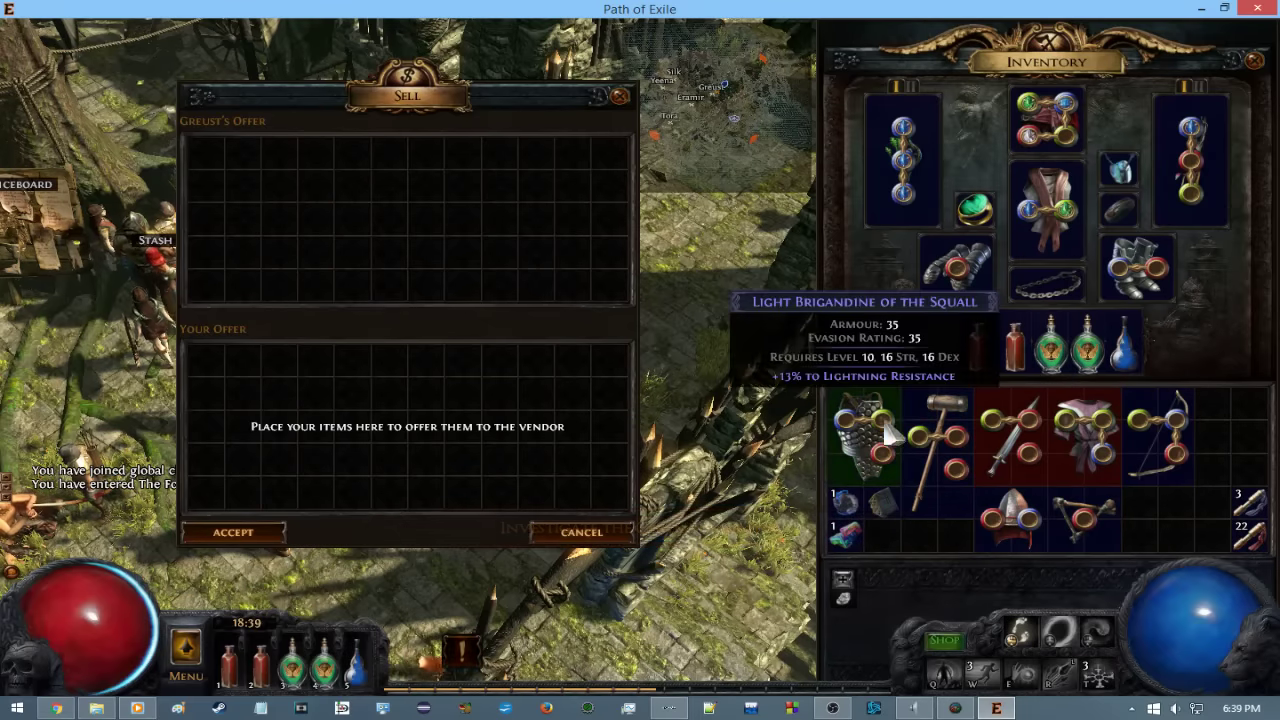
Offer the Light Brigandine, hammer, sword, helmet, robe and bow, taking the sceptre back.
{"action": "left_click", "coordinate": [885, 432], "text": "ctrl"}
{"action": "left_click", "coordinate": [938, 440], "text": "ctrl"}
{"action": "left_click", "coordinate": [1010, 435], "text": "ctrl"}
{"action": "left_click", "coordinate": [1012, 515], "text": "ctrl"}
{"action": "left_click", "coordinate": [1083, 515], "text": "ctrl"}
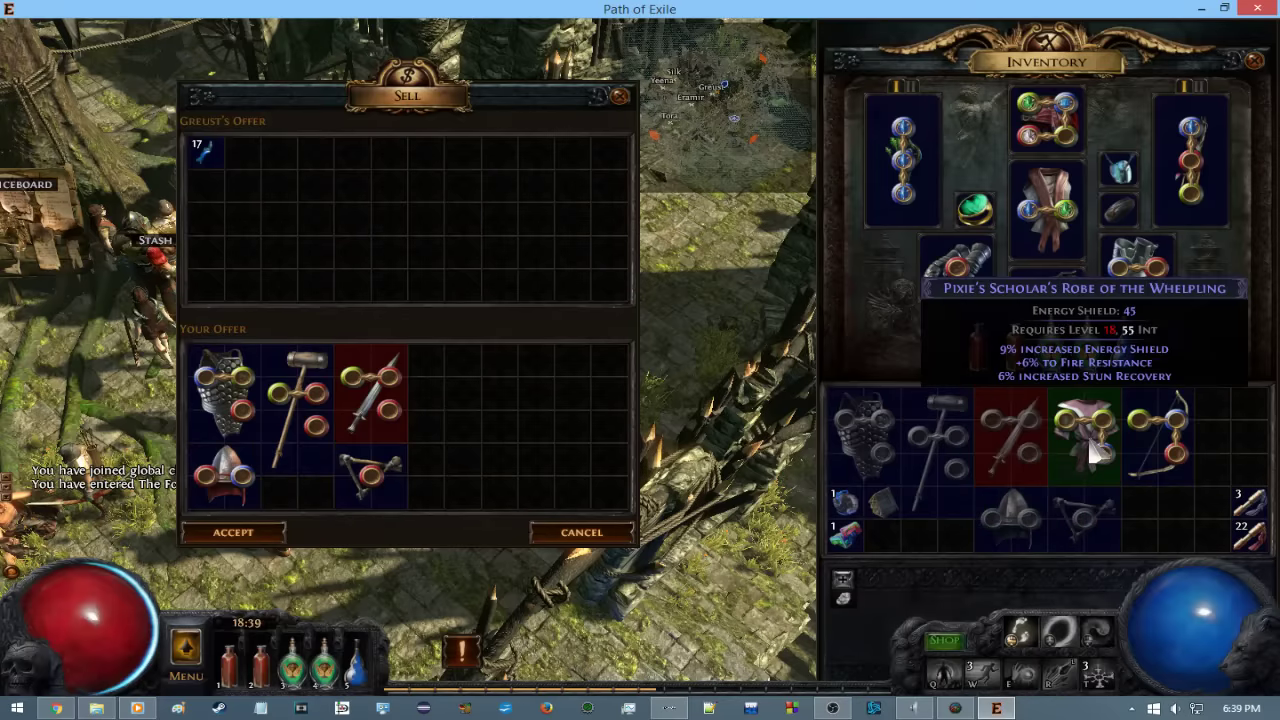
{"action": "left_click", "coordinate": [1157, 435], "text": "ctrl"}
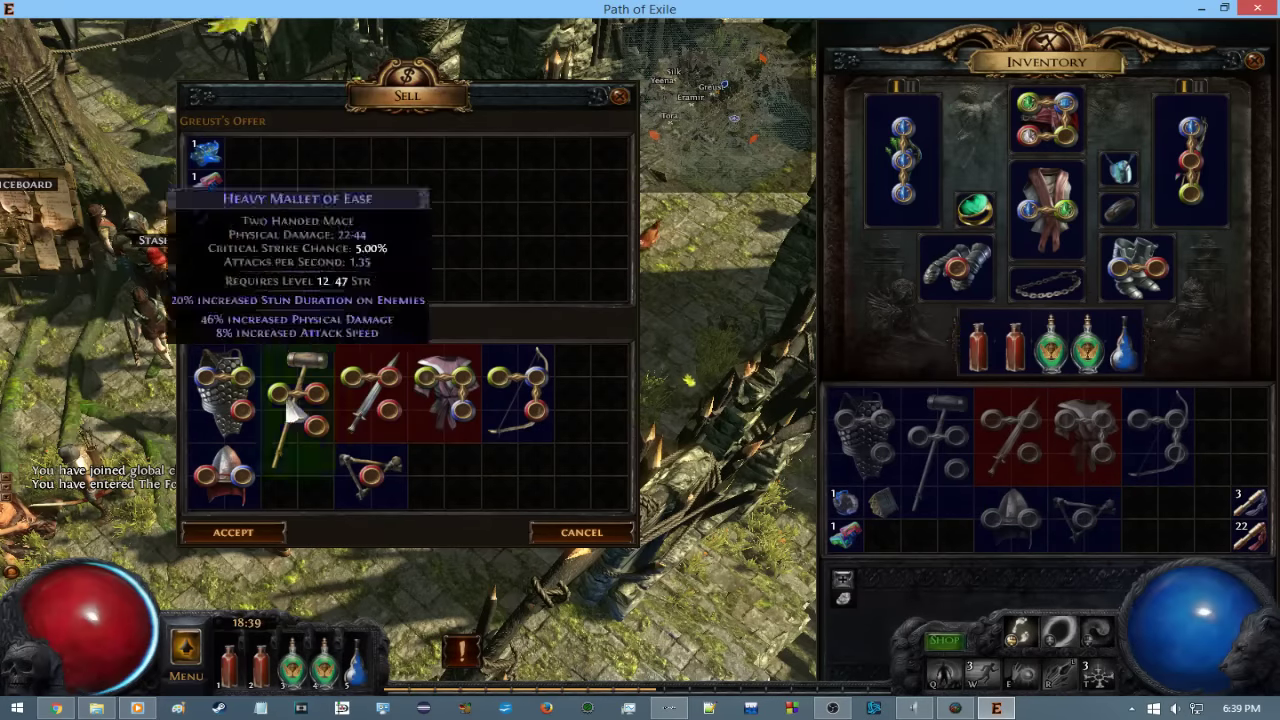
{"action": "left_click", "coordinate": [372, 475], "text": "ctrl"}
Accept Greust's trade and equip the shield off-hand, moving the wand to the inventory.
{"action": "mouse_move", "coordinate": [1190, 128]}
{"action": "left_click", "coordinate": [233, 532]}
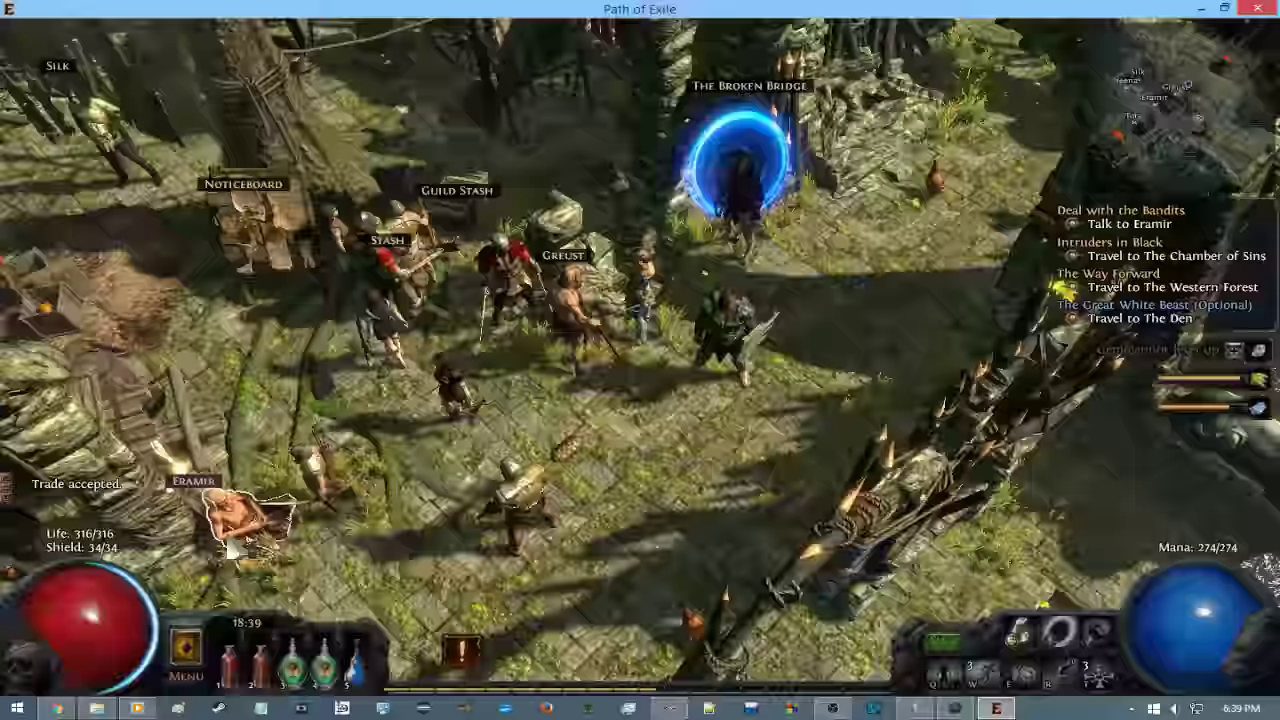
{"action": "key", "text": "i"}
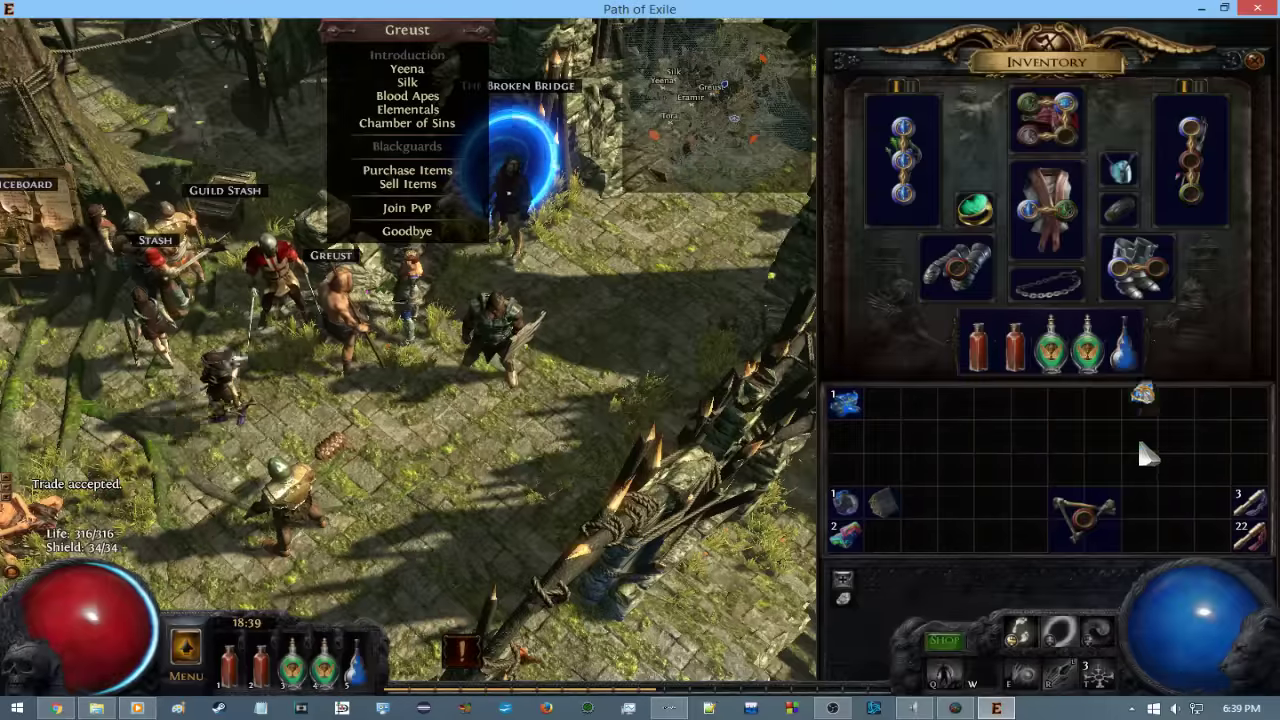
{"action": "left_click", "coordinate": [1085, 515]}
{"action": "left_click", "coordinate": [1190, 150]}
{"action": "left_click", "coordinate": [1032, 480]}
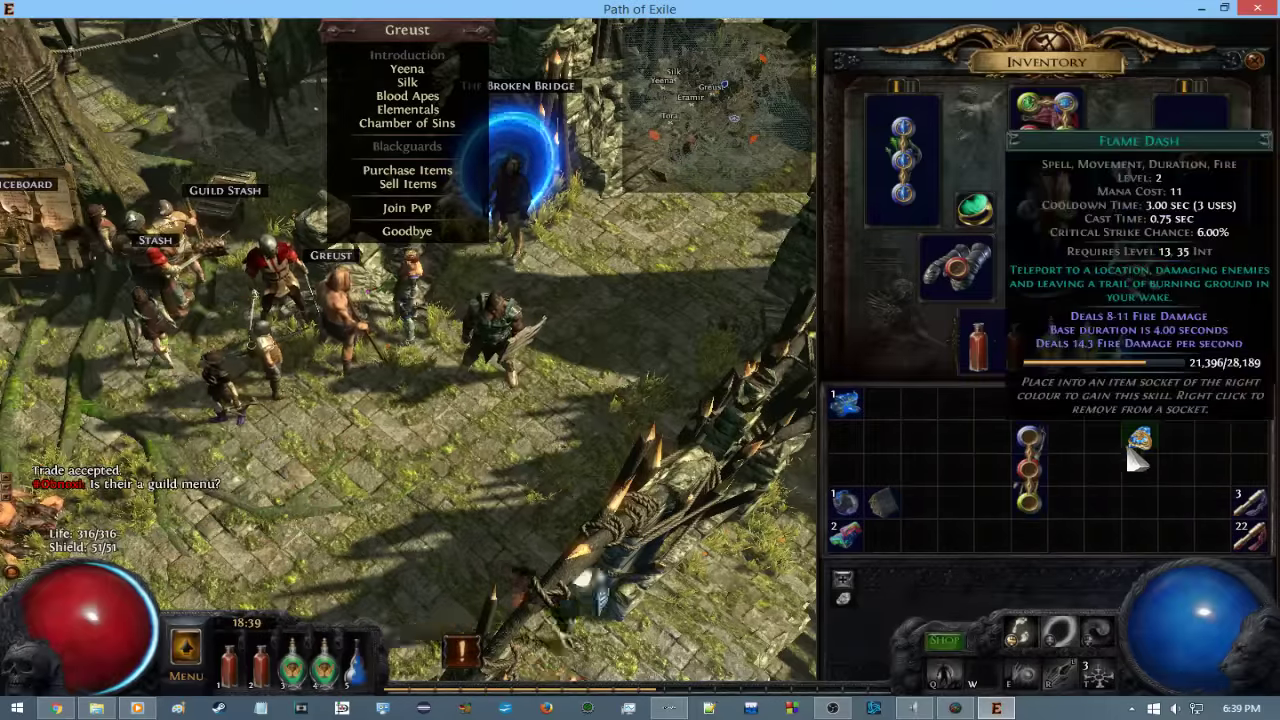
{"action": "left_click", "coordinate": [1120, 178]}
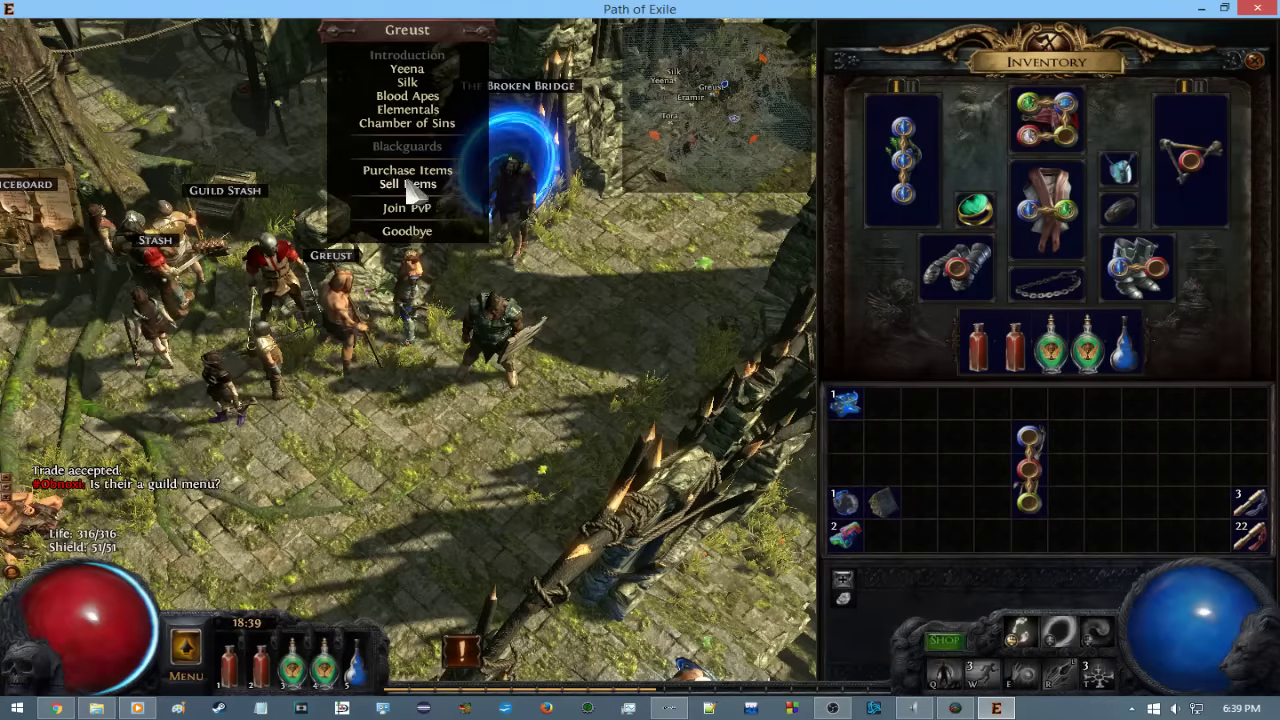
Sell the Driftwood Wand to Greust.
{"action": "left_click", "coordinate": [413, 186]}
{"action": "mouse_move", "coordinate": [1046, 208]}
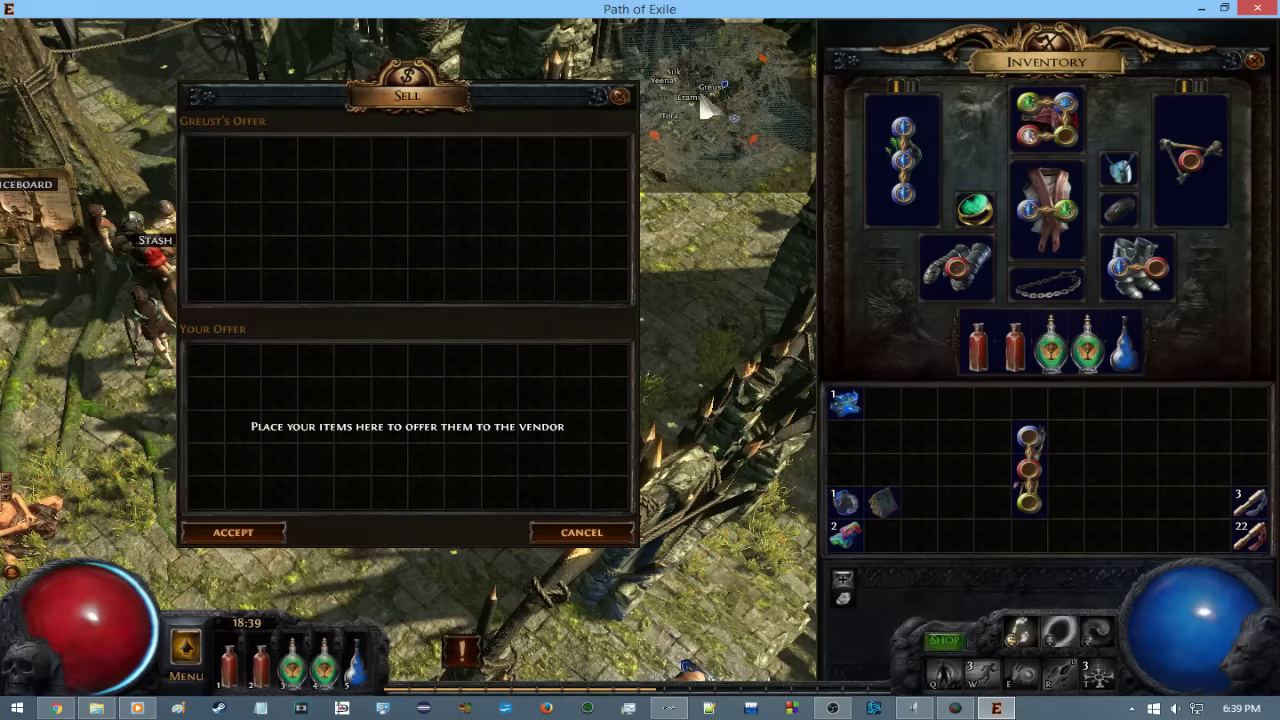
{"action": "left_click", "coordinate": [1030, 468], "text": "ctrl"}
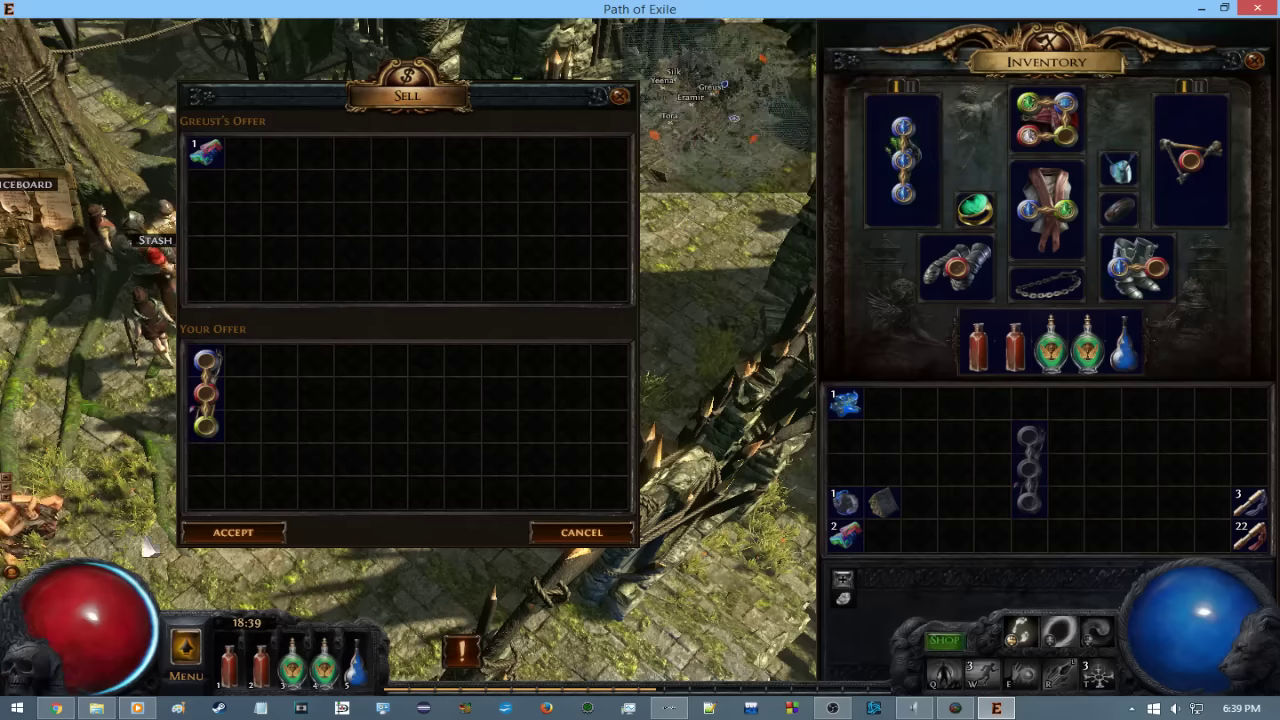
{"action": "left_click", "coordinate": [240, 533]}
Deposit three inventory items, including Kraityn's Amulet, into the stash.
{"action": "left_click", "coordinate": [155, 240]}
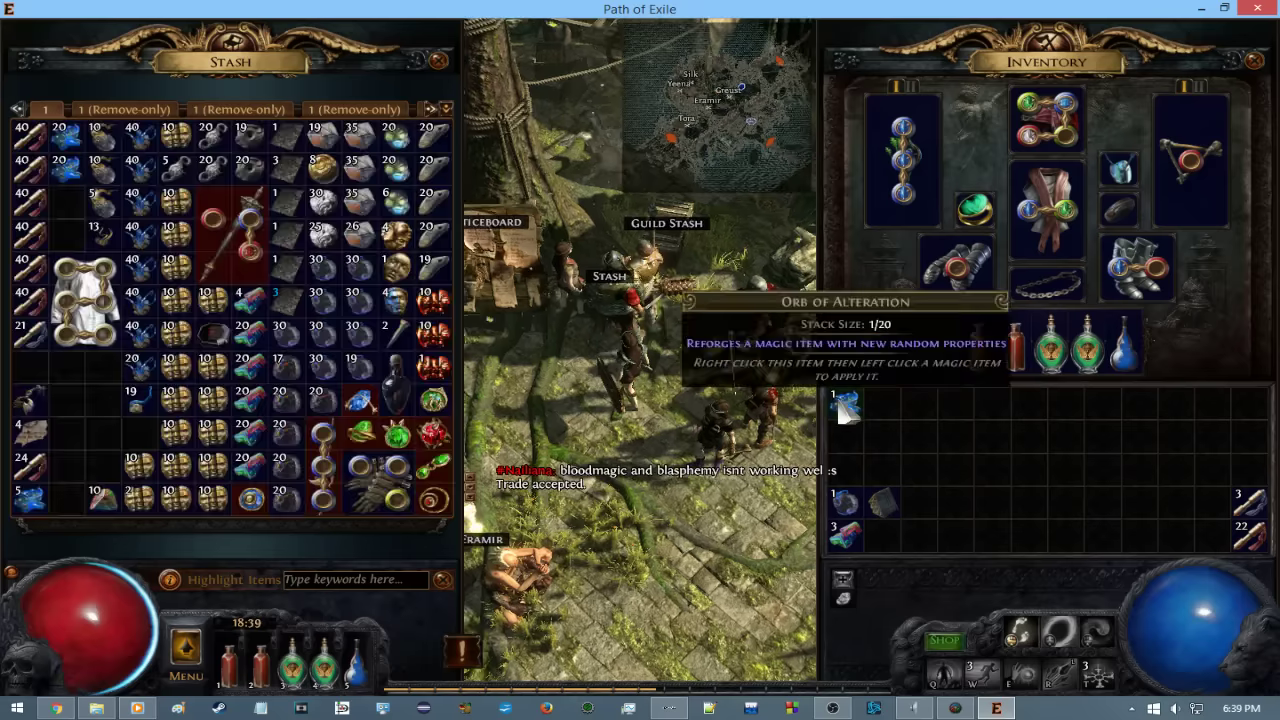
{"action": "left_click", "coordinate": [845, 405], "text": "ctrl"}
{"action": "left_click", "coordinate": [845, 502], "text": "ctrl"}
{"action": "left_click", "coordinate": [845, 535], "text": "ctrl"}
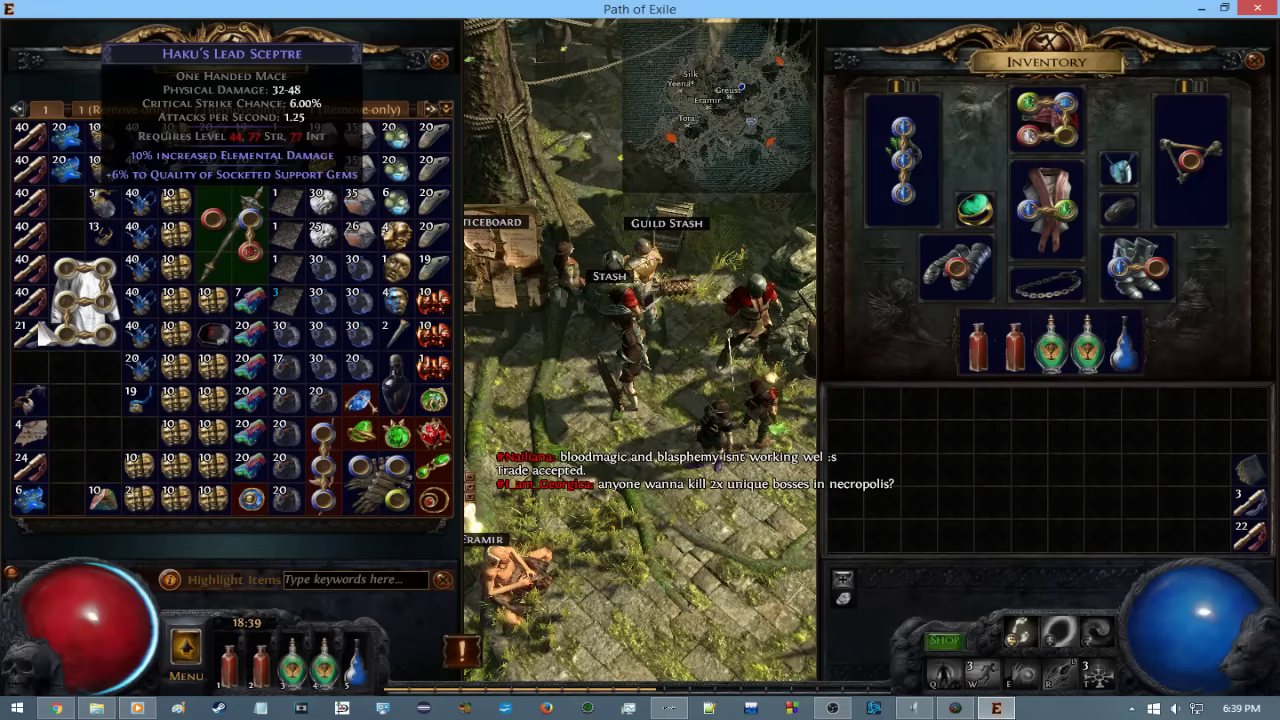
{"action": "key", "text": "Escape"}
Walk out of the encampment past Tora and take the Riverways transition.
{"action": "left_click_drag", "start_coordinate": [738, 588], "coordinate": [320, 500]}
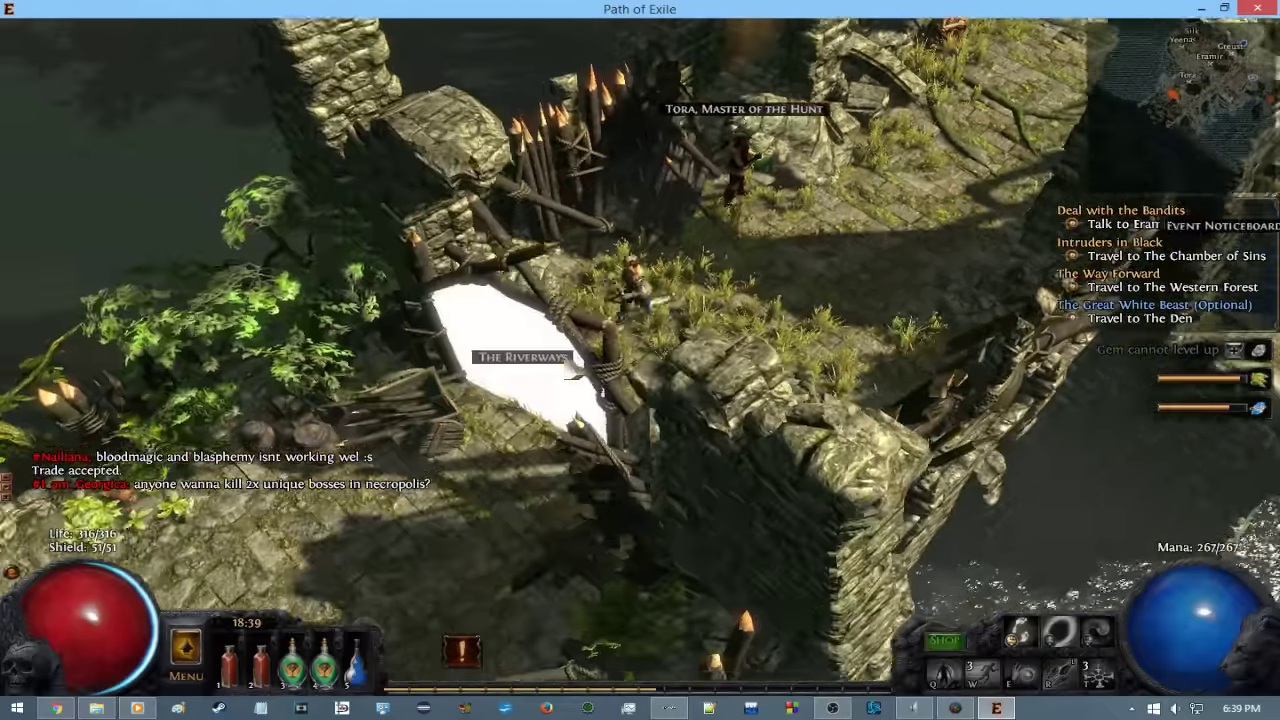
{"action": "left_click", "coordinate": [620, 315]}
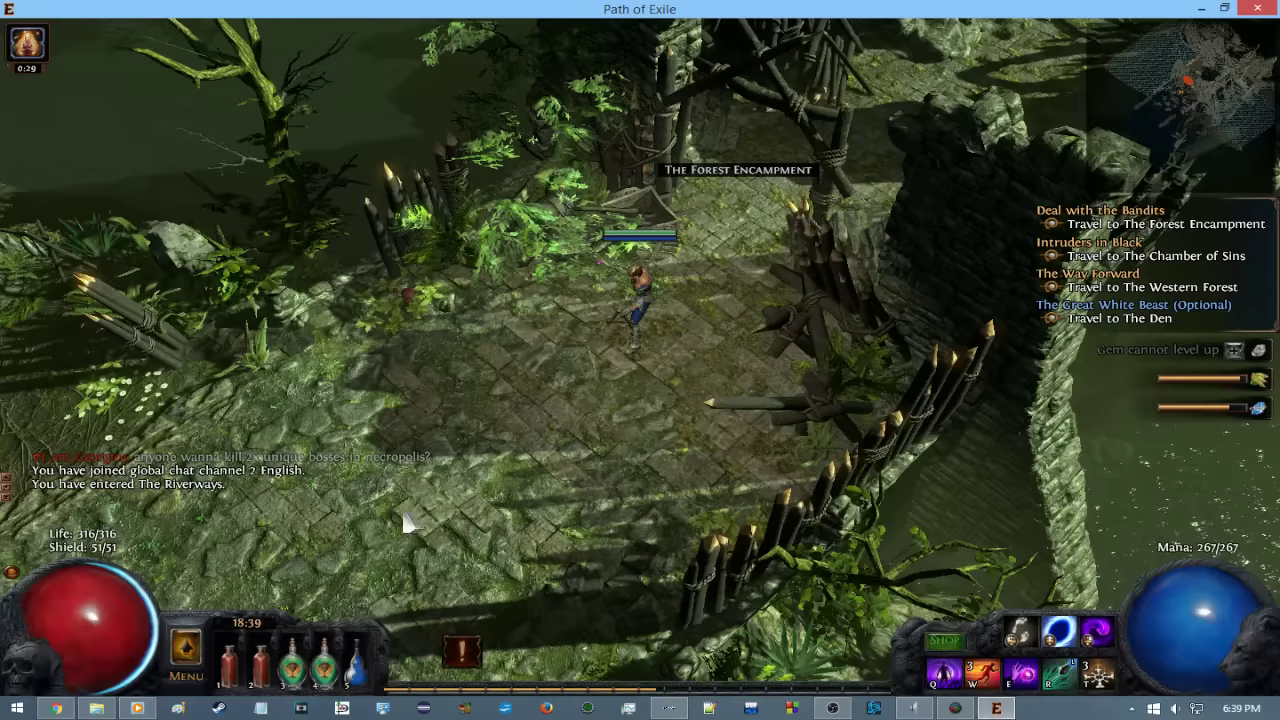
Walk into The Riverways and fight the first Stygian Ape pack with fire dash and purple bursts.
{"action": "left_click_drag", "start_coordinate": [400, 523], "coordinate": [372, 577]}
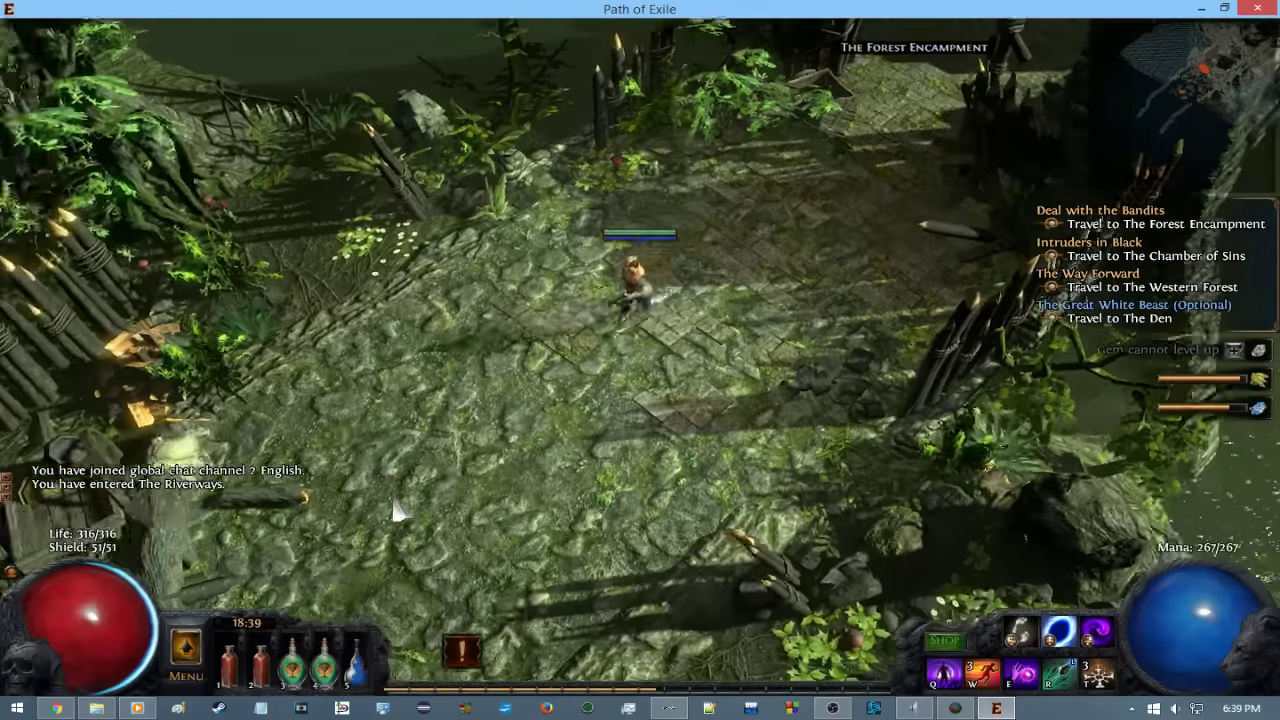
{"action": "key", "text": "w"}
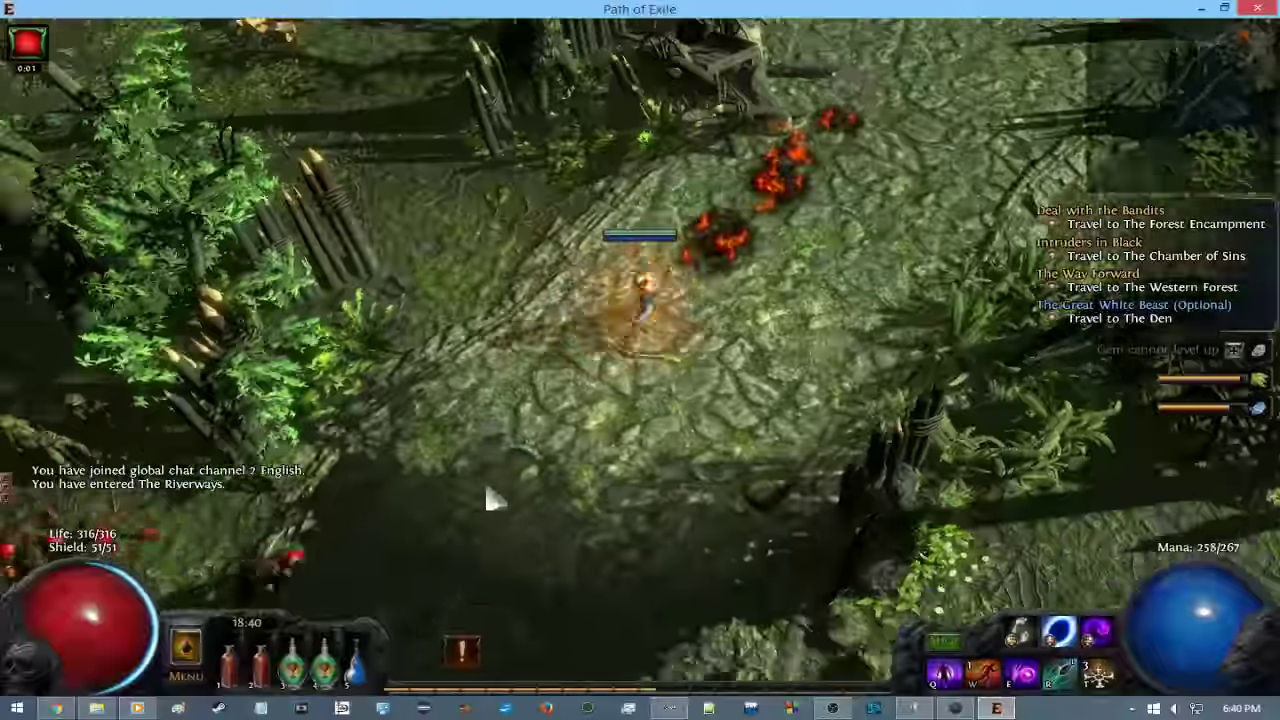
{"action": "left_click_drag", "start_coordinate": [490, 500], "coordinate": [472, 368]}
{"action": "key", "text": "e"}
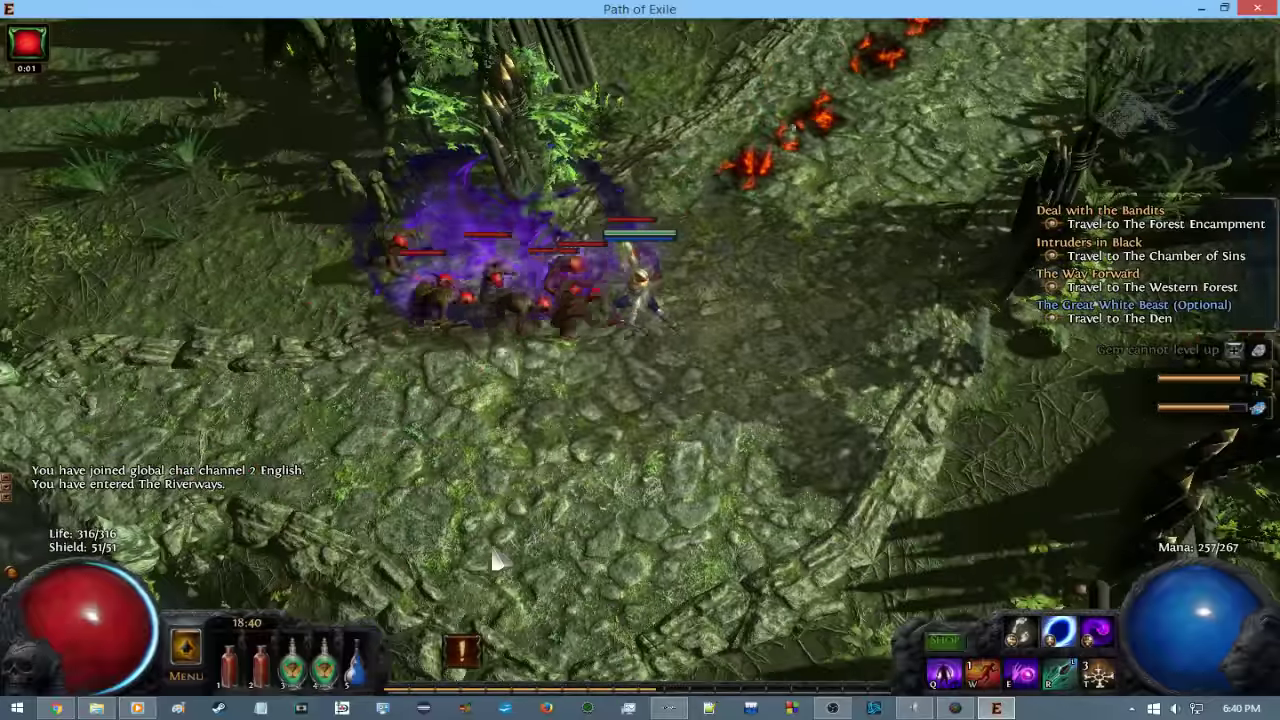
{"action": "left_click", "coordinate": [493, 560]}
{"action": "key", "text": "e"}
{"action": "left_click", "coordinate": [365, 300]}
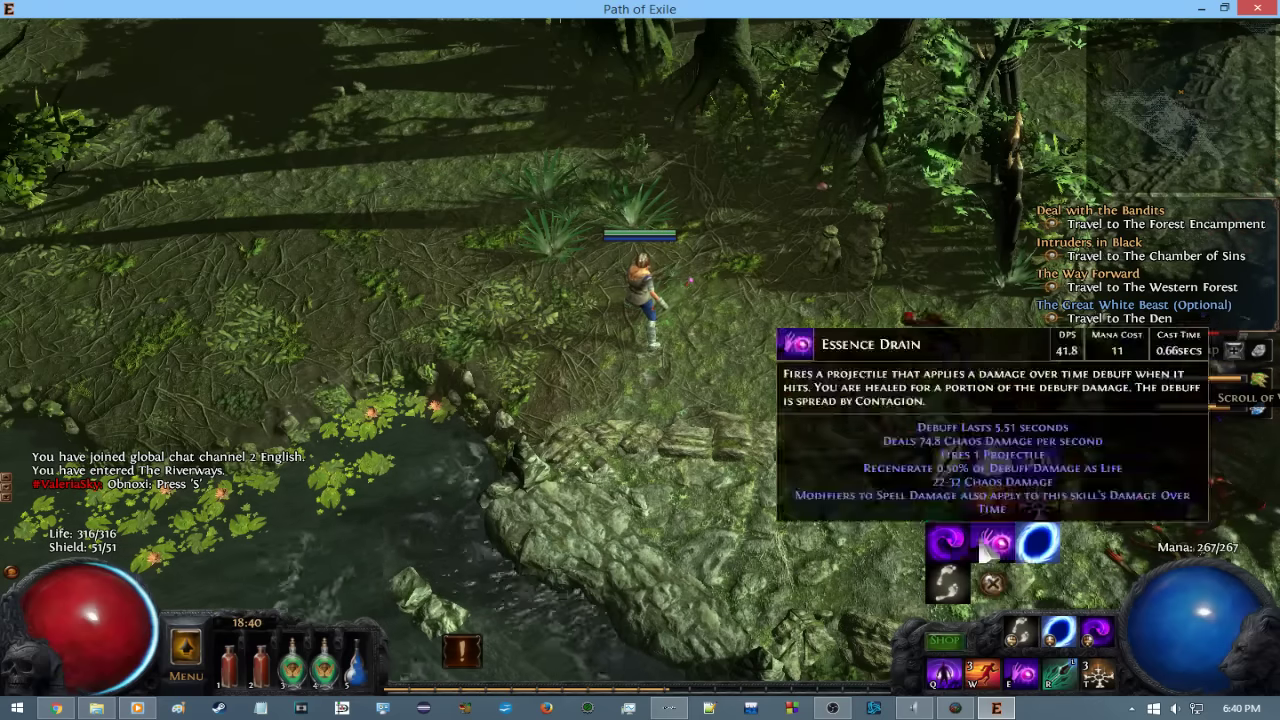
Head past the pond, opening and dismissing a skill slot's choices.
{"action": "left_click", "coordinate": [38, 183]}
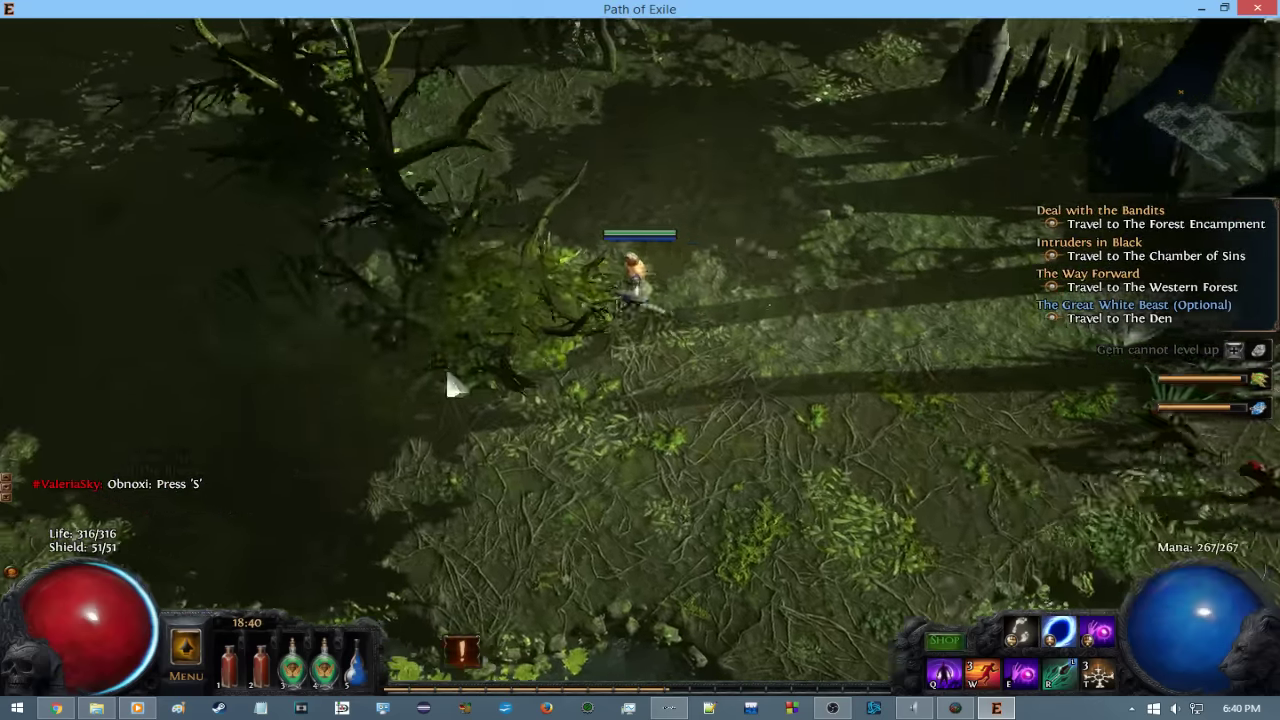
{"action": "left_click", "coordinate": [1171, 437]}
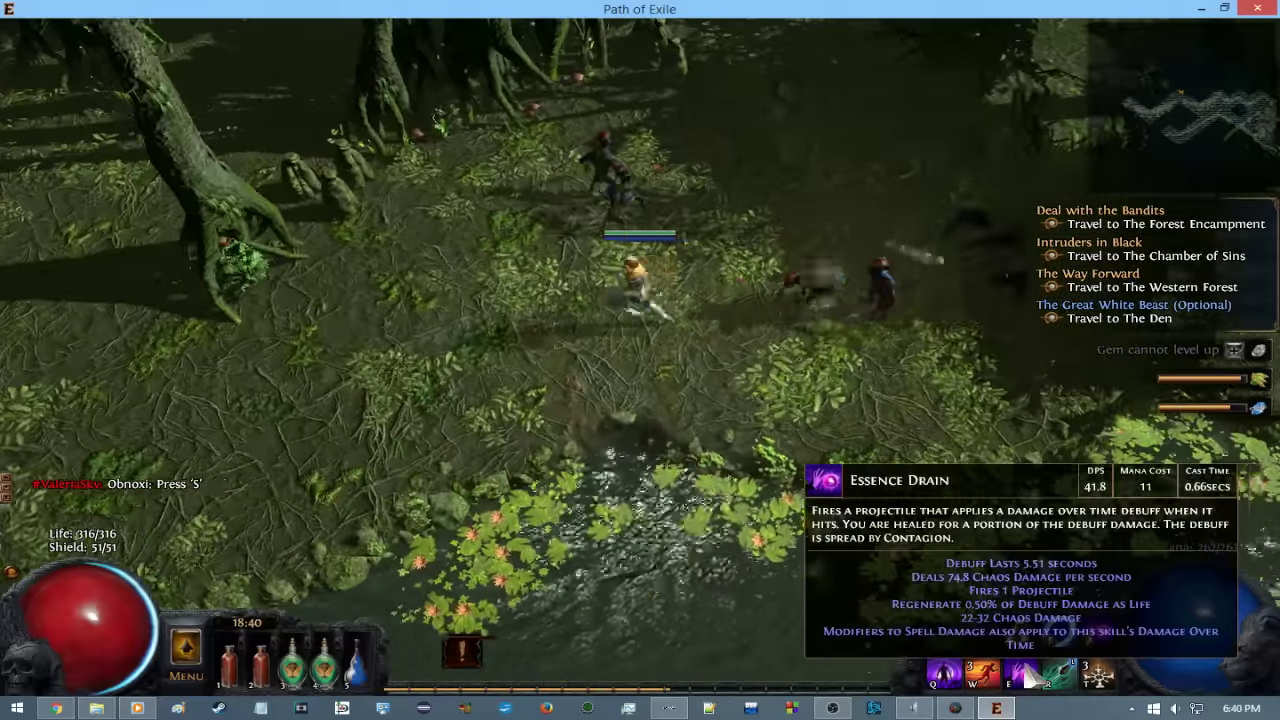
{"action": "left_click", "coordinate": [1059, 632]}
{"action": "left_click", "coordinate": [1017, 521]}
Blast the Stygian Ape of Fervor pack with purple spells until it dies.
{"action": "right_click", "coordinate": [951, 309]}
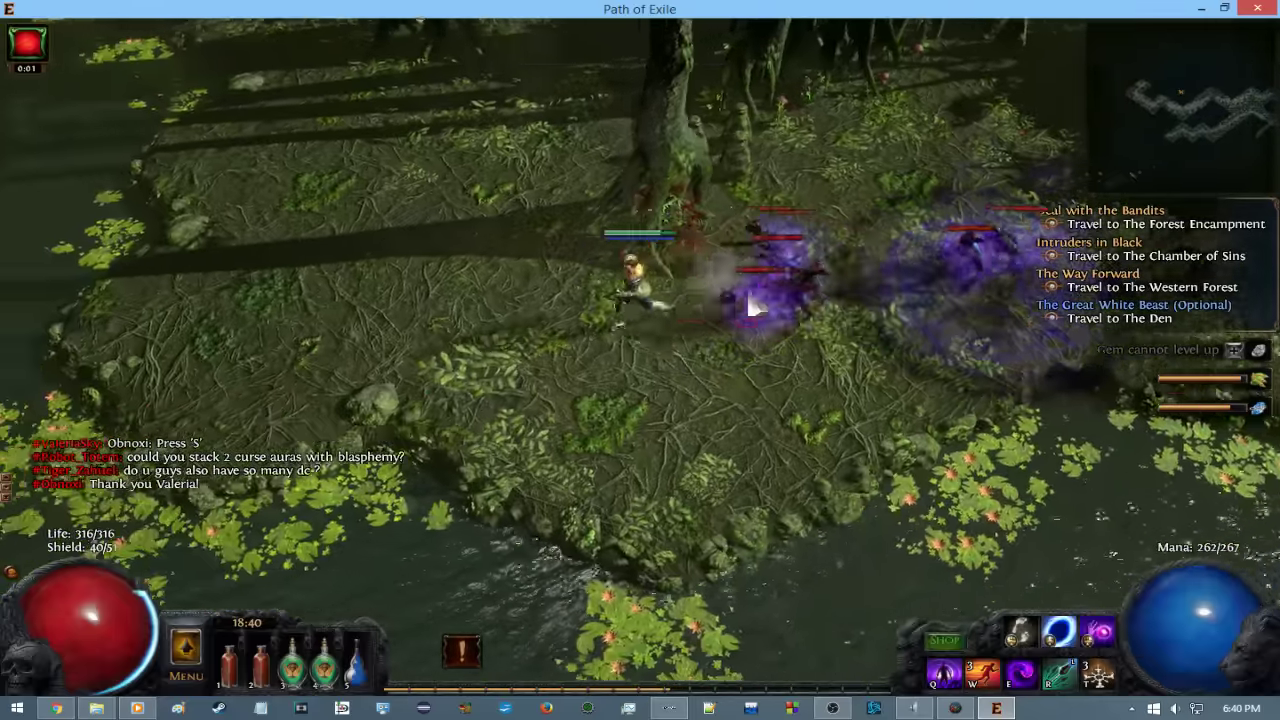
{"action": "left_click", "coordinate": [286, 249]}
{"action": "right_click", "coordinate": [766, 320]}
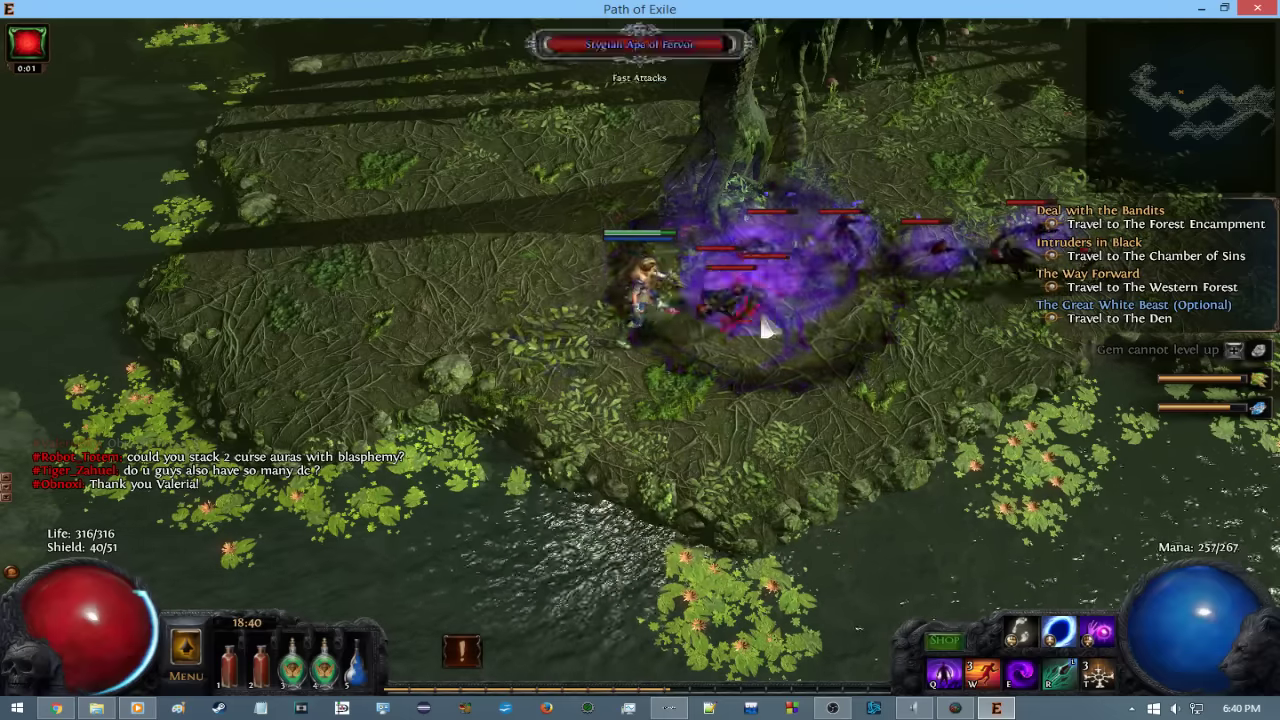
{"action": "right_click", "coordinate": [729, 297]}
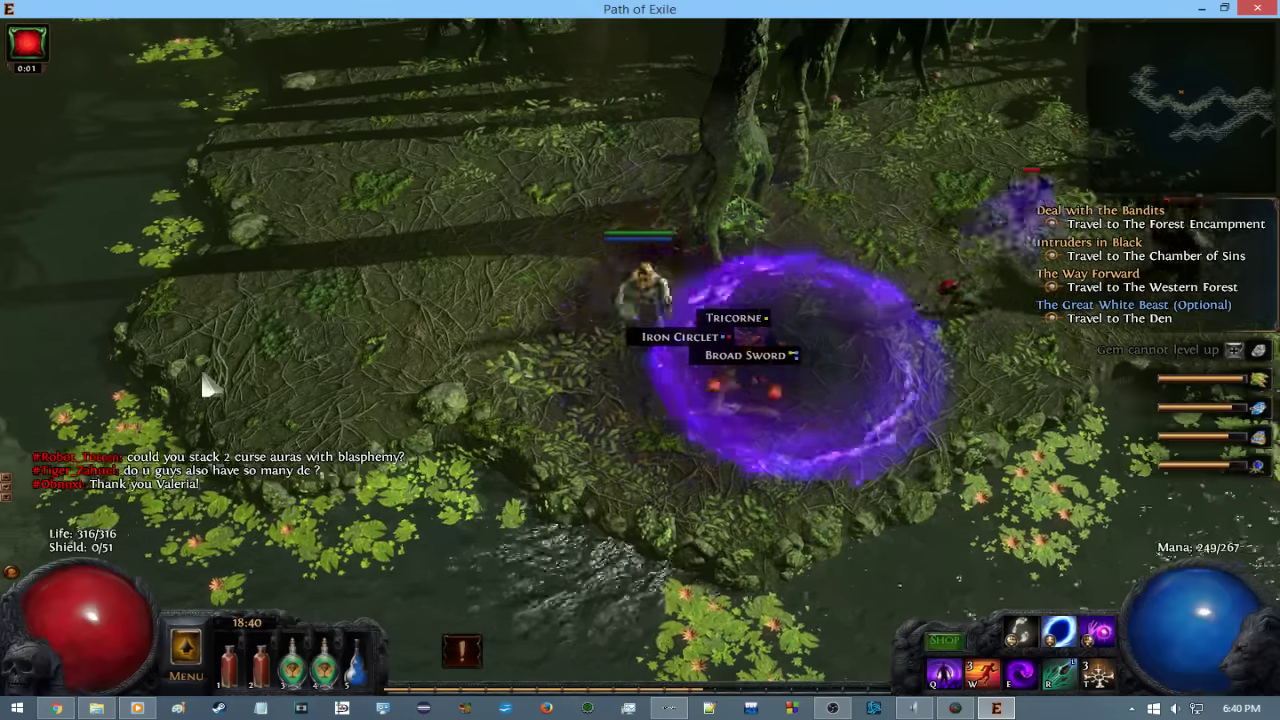
{"action": "left_click", "coordinate": [455, 445]}
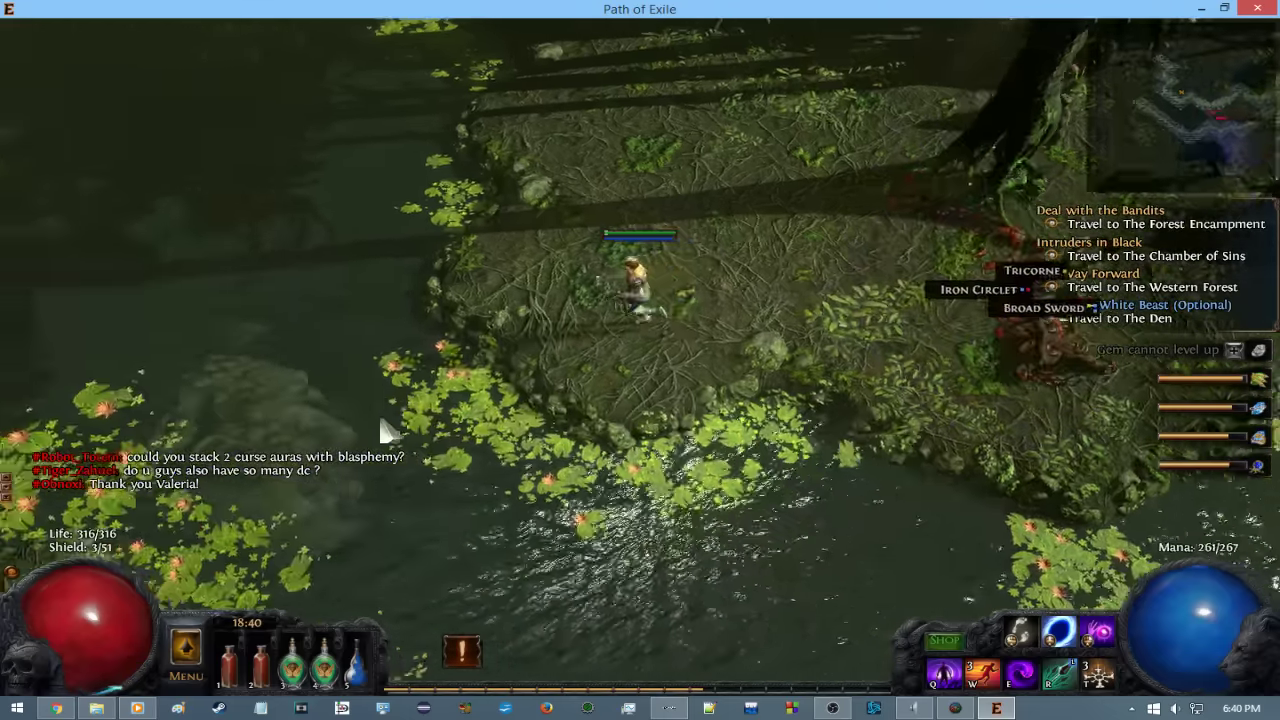
{"action": "left_click", "coordinate": [829, 166]}
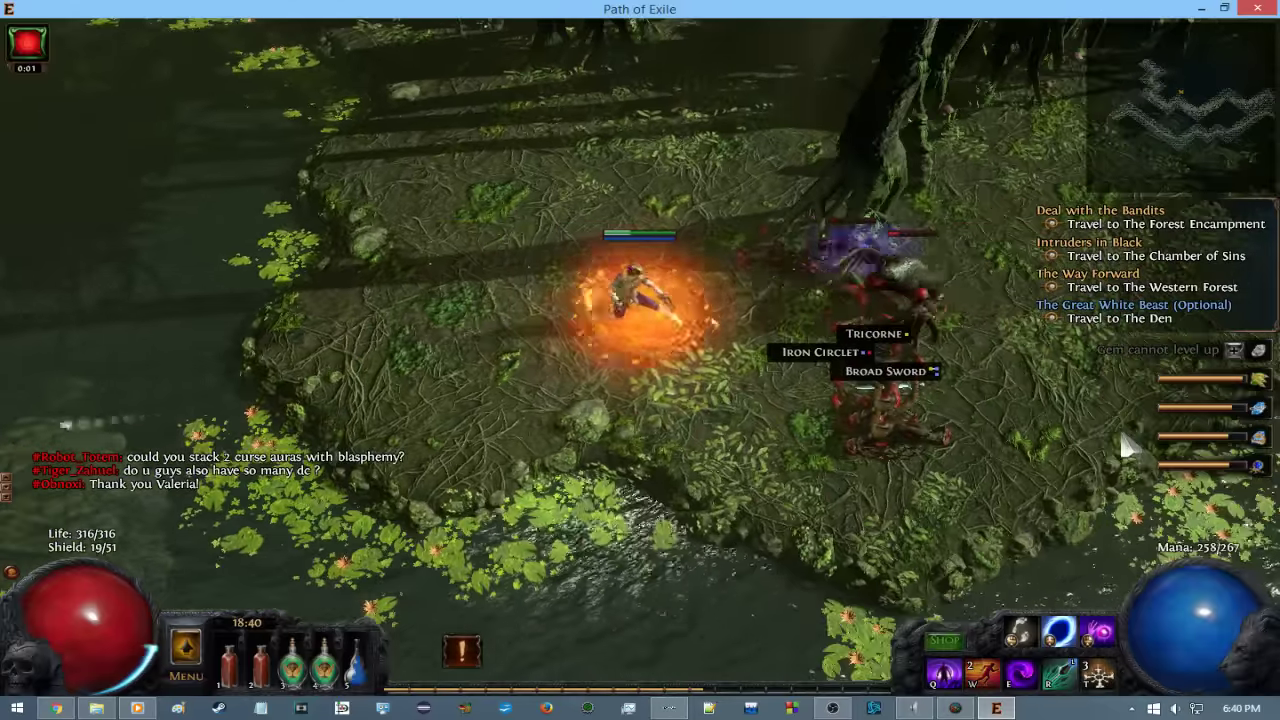
Walk right along the riverbank onto the stone platform, drinking flasks 3 and 4.
{"action": "left_click", "coordinate": [1127, 445]}
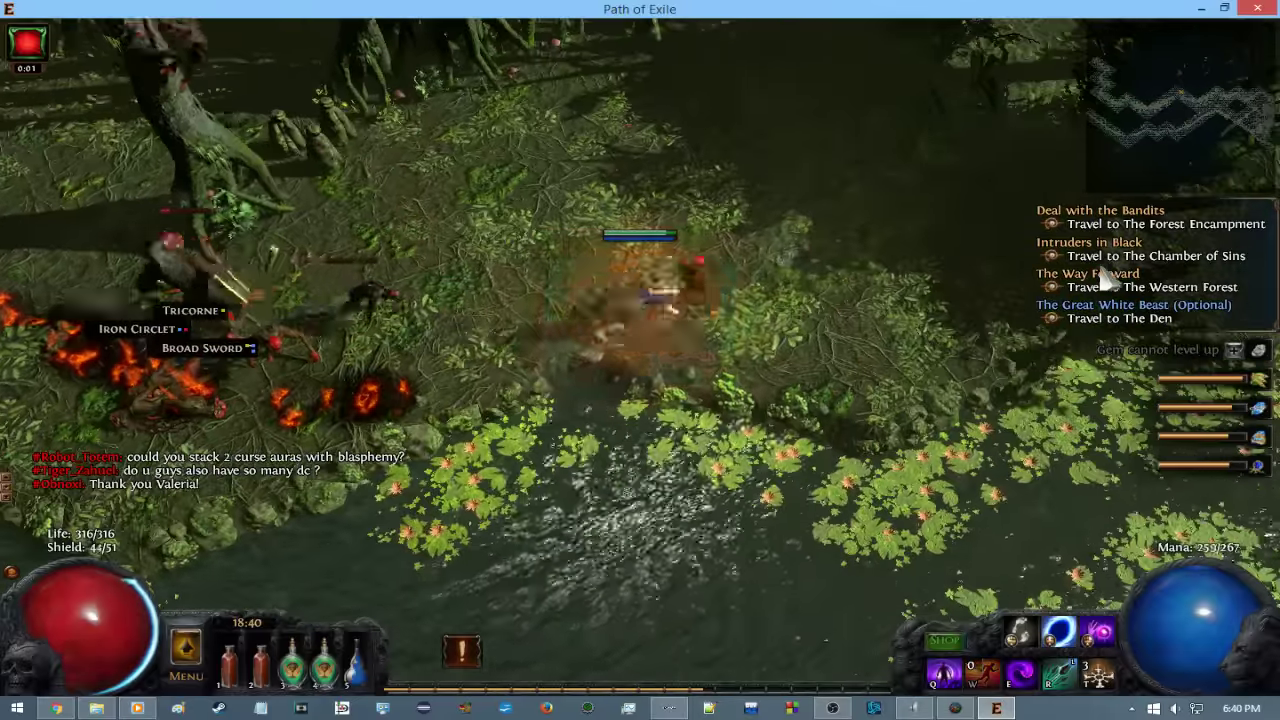
{"action": "left_click", "coordinate": [929, 320]}
{"action": "key", "text": "3"}
{"action": "key", "text": "4"}
{"action": "left_click", "coordinate": [1052, 460]}
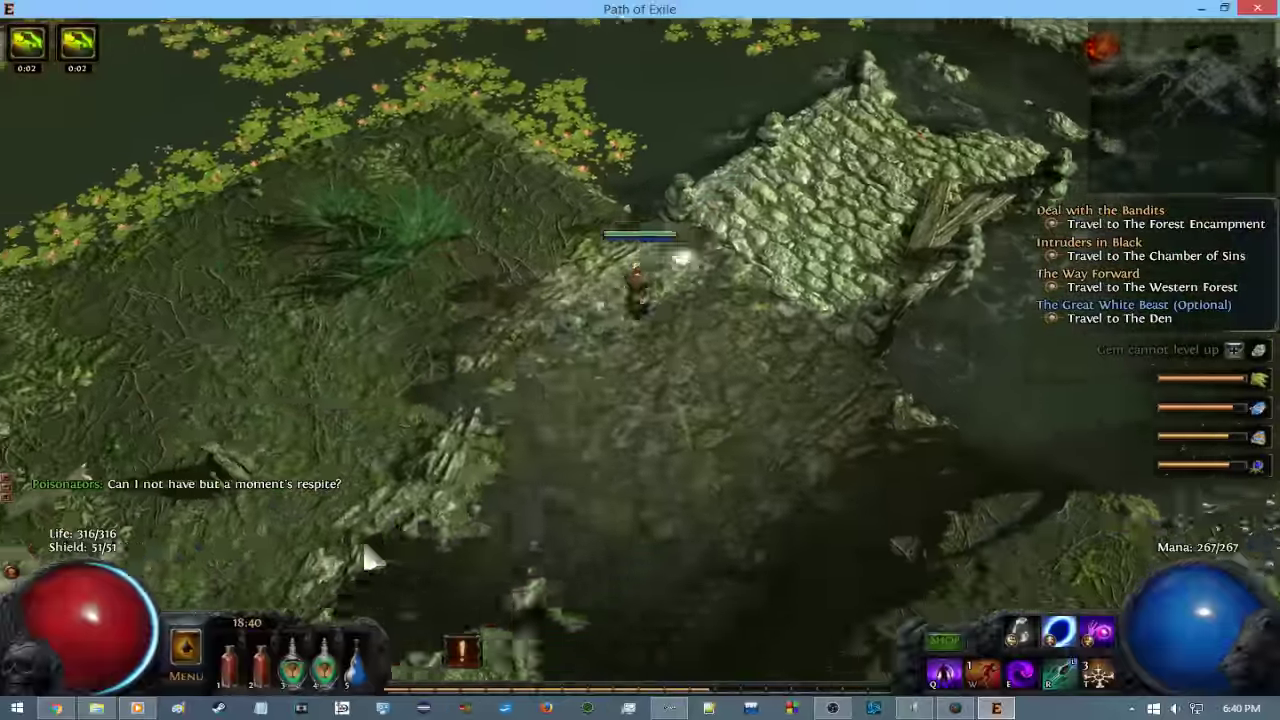
{"action": "left_click_drag", "start_coordinate": [370, 560], "coordinate": [565, 553]}
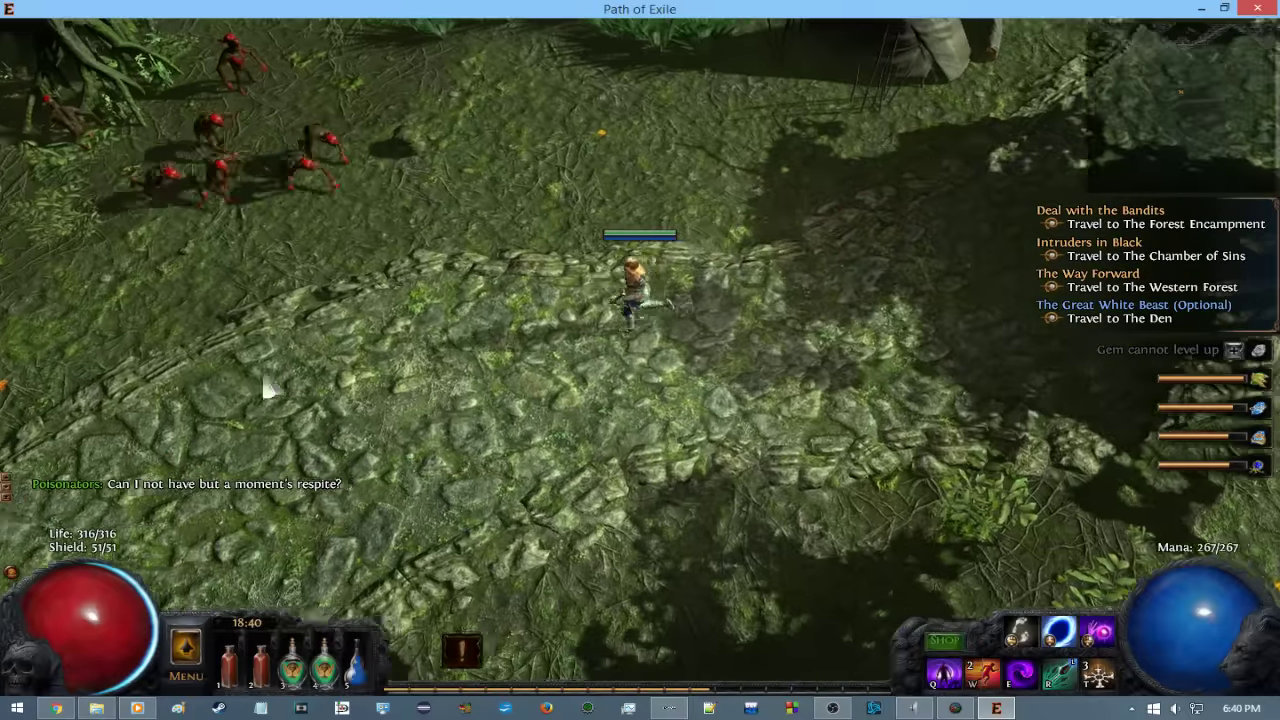
Cast purple clouds on the Stygian Ape pack while kiting out of them.
{"action": "key", "text": "e"}
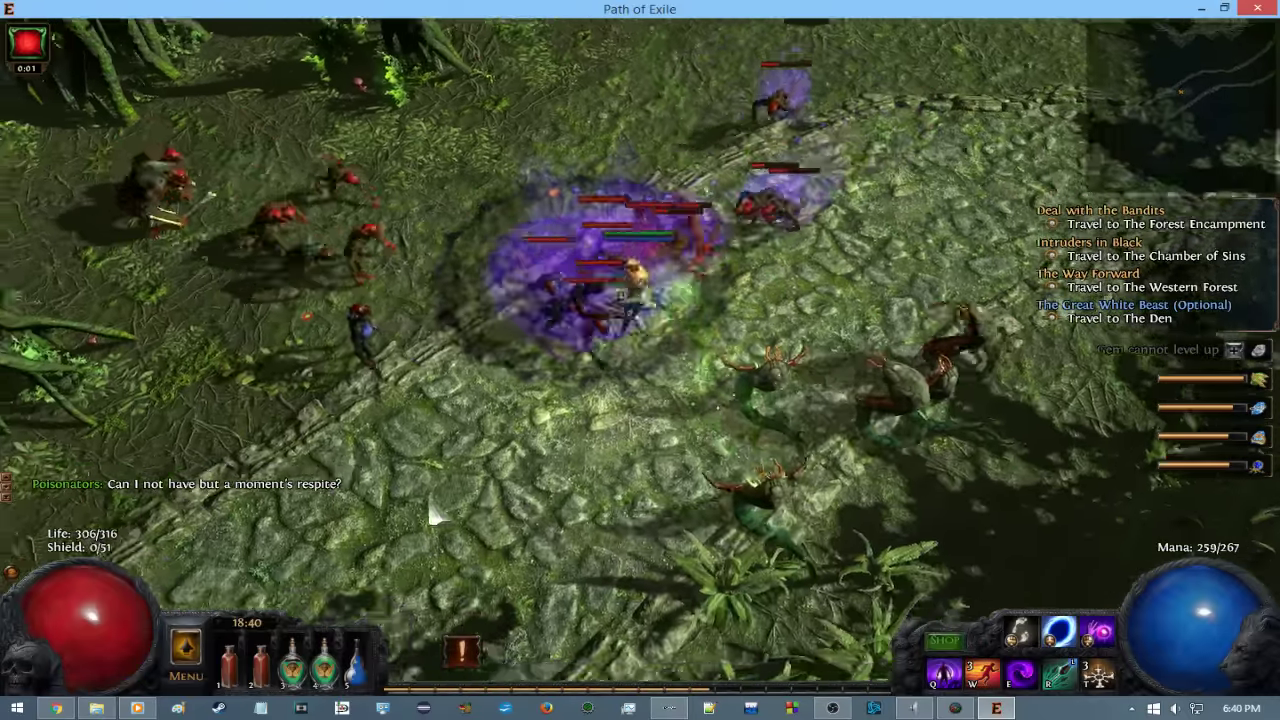
{"action": "left_click", "coordinate": [762, 228]}
{"action": "key", "text": "e"}
{"action": "left_click", "coordinate": [357, 440]}
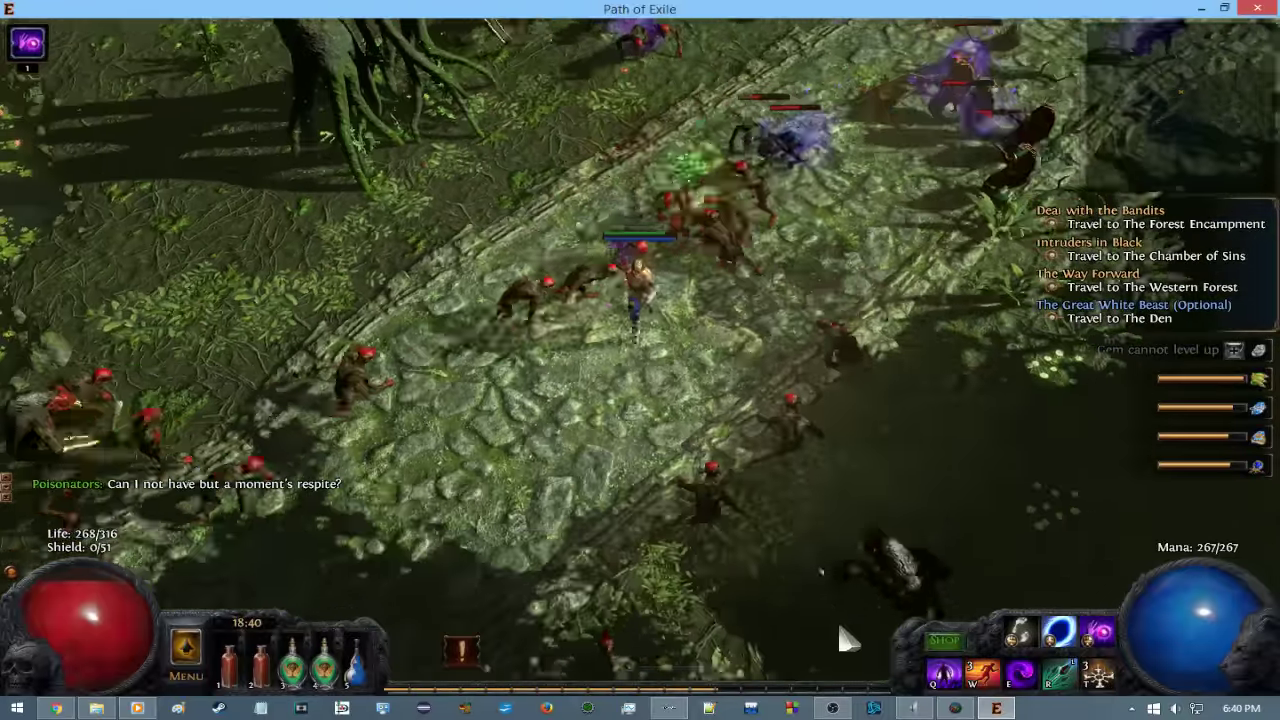
{"action": "key", "text": "e"}
{"action": "left_click", "coordinate": [465, 505]}
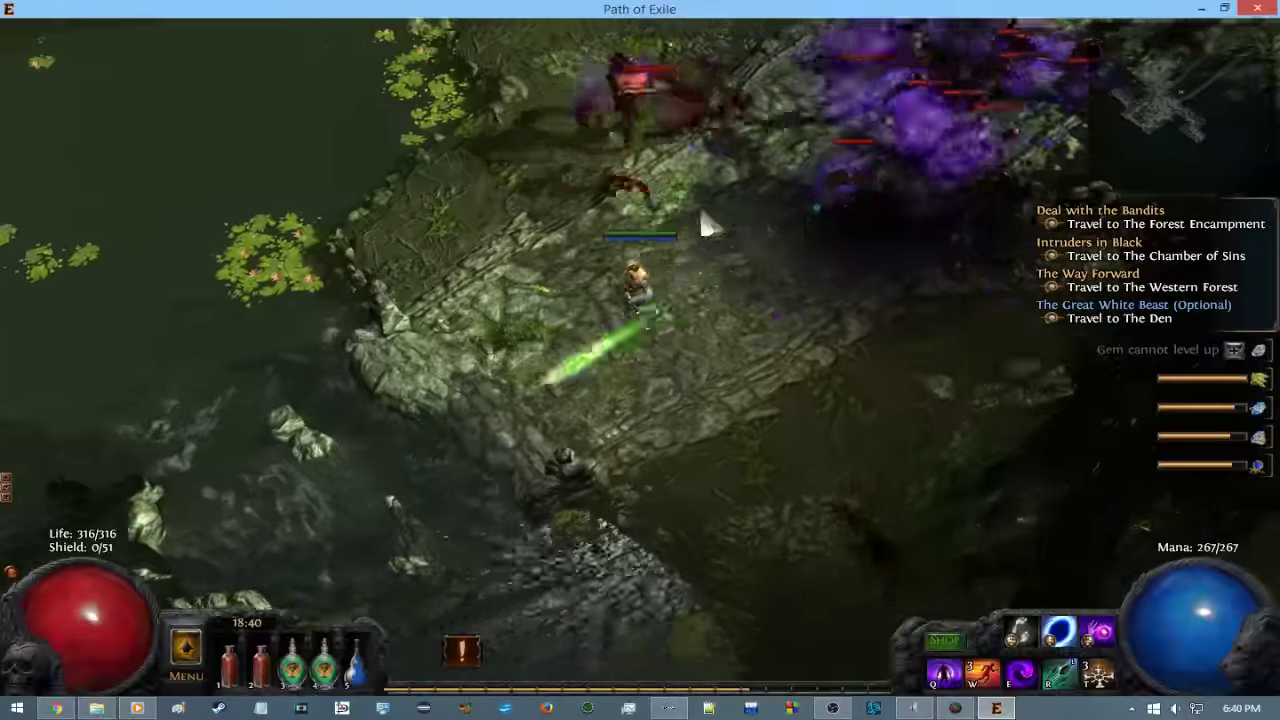
{"action": "left_click", "coordinate": [586, 163]}
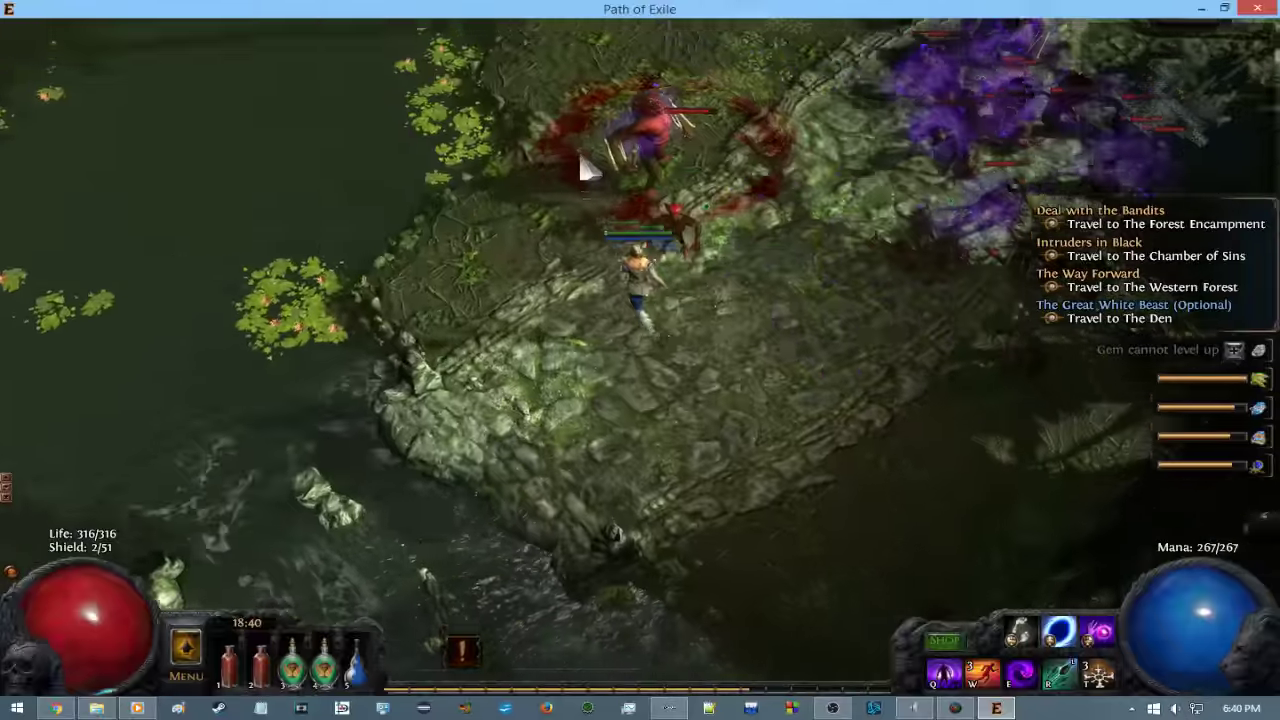
{"action": "key", "text": "e"}
Cut through the rest of the pack, kill the Blood Ape and walk past the loot.
{"action": "left_click", "coordinate": [826, 183]}
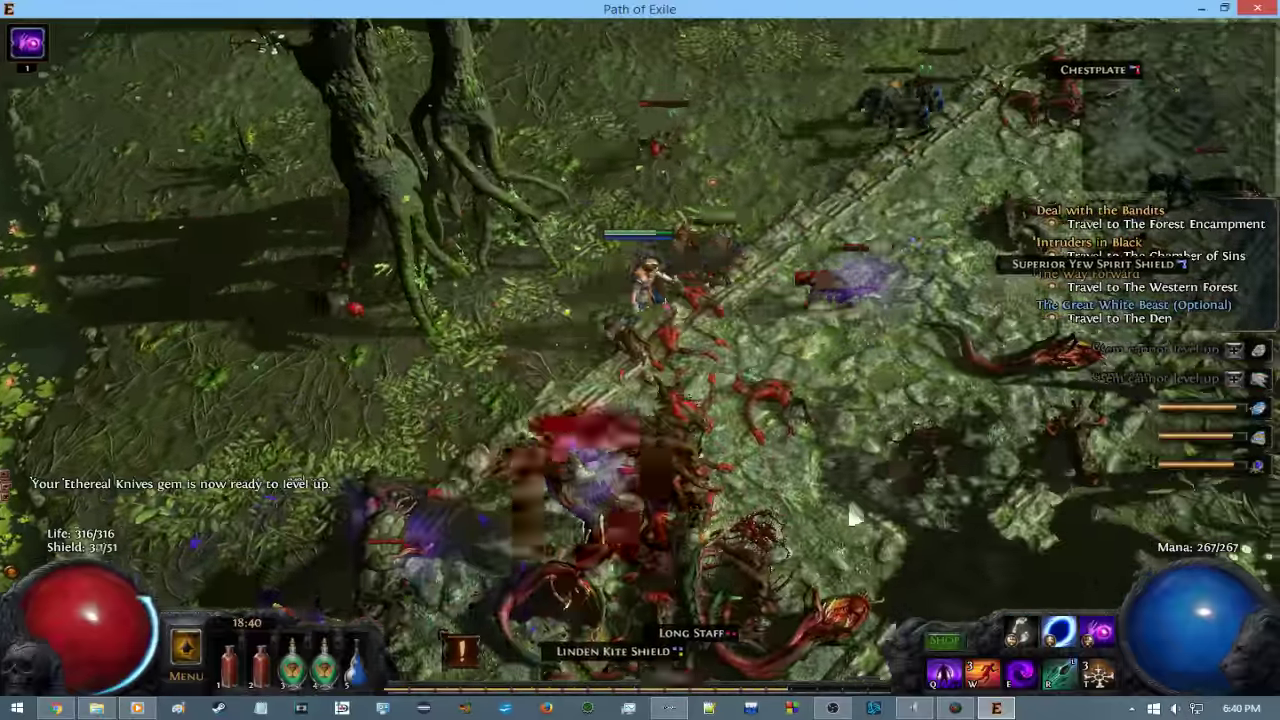
{"action": "left_click", "coordinate": [853, 515]}
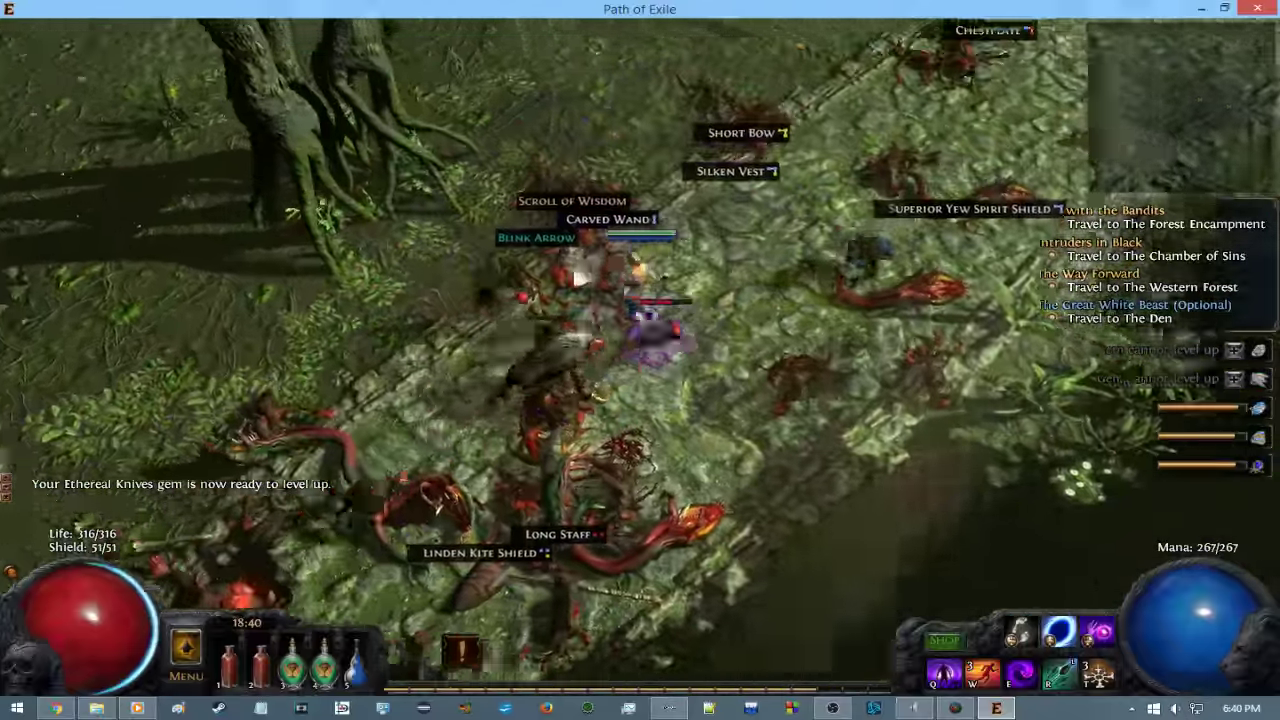
{"action": "left_click", "coordinate": [578, 280]}
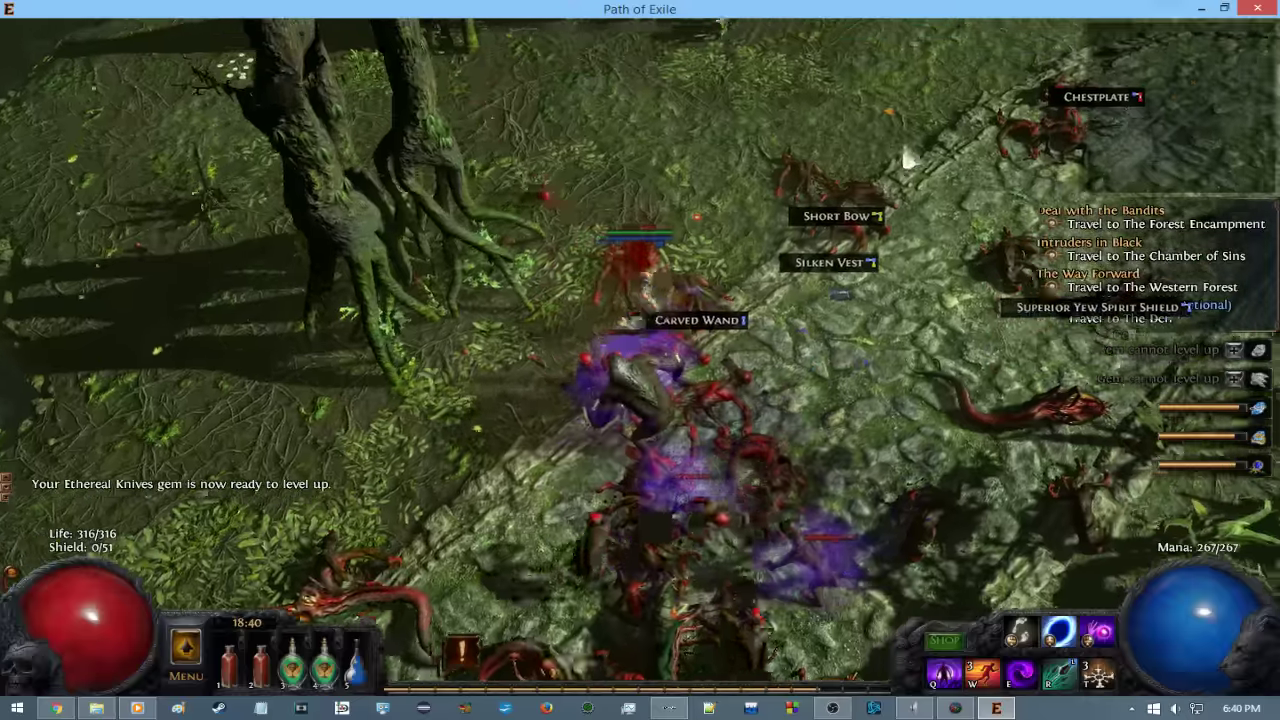
{"action": "left_click", "coordinate": [908, 160]}
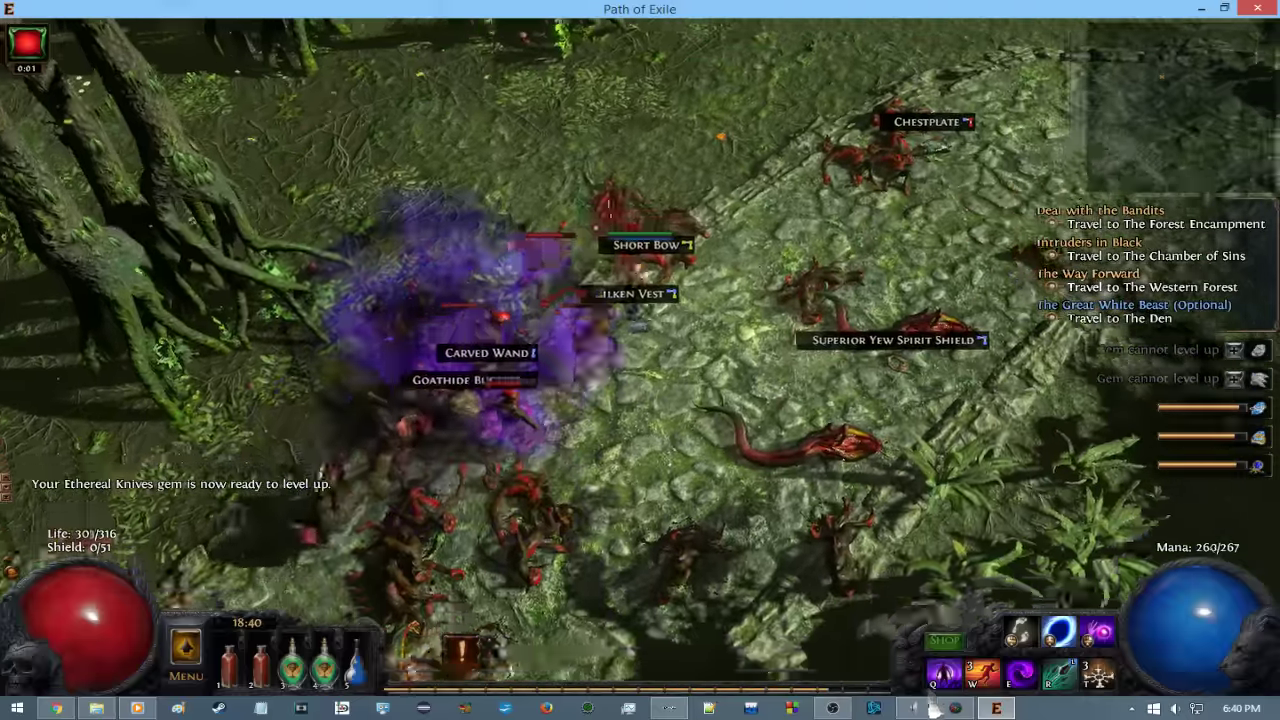
{"action": "left_click", "coordinate": [625, 668]}
{"action": "left_click", "coordinate": [592, 198]}
{"action": "mouse_move", "coordinate": [466, 403]}
{"action": "left_mouse_down"}
{"action": "mouse_move", "coordinate": [347, 547]}
{"action": "mouse_move", "coordinate": [360, 575]}
{"action": "mouse_move", "coordinate": [407, 486]}
{"action": "mouse_move", "coordinate": [690, 225]}
{"action": "left_mouse_up"}
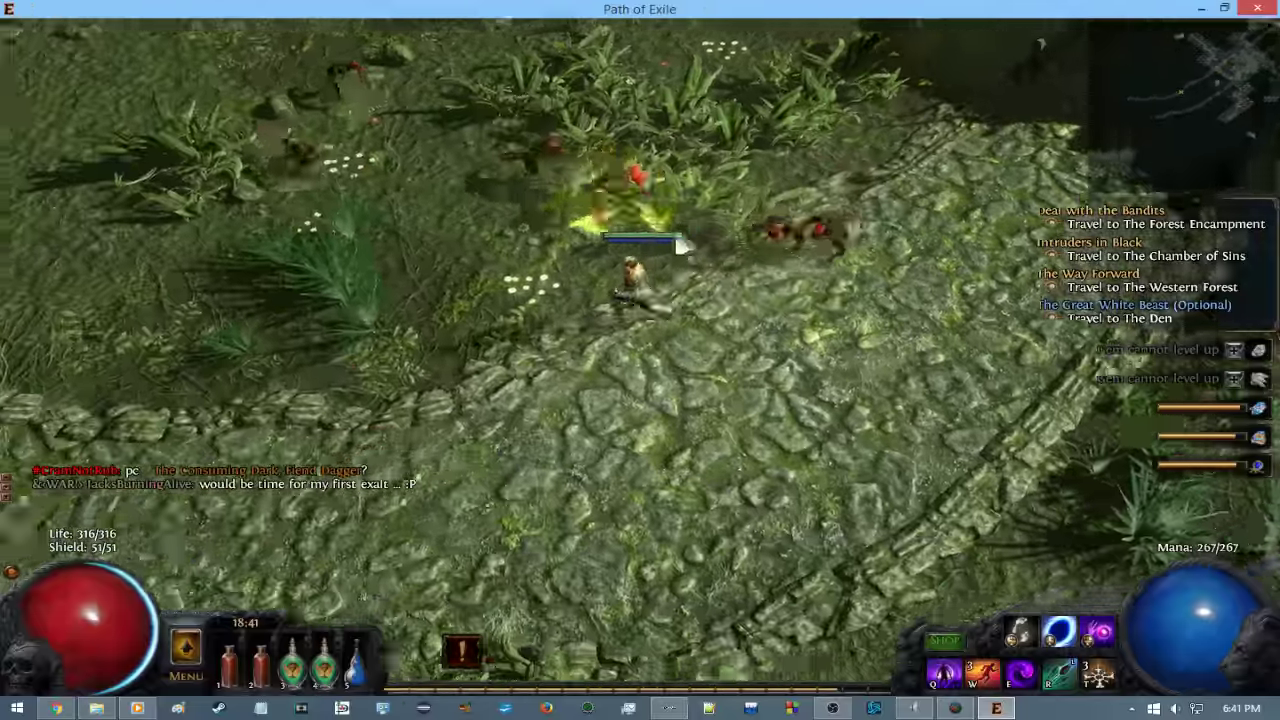
Kill Fearcrawl's pack with purple spells, pick up the two-handed sword and drink flasks 3 and 4.
{"action": "key", "text": "e"}
{"action": "left_click", "coordinate": [803, 343]}
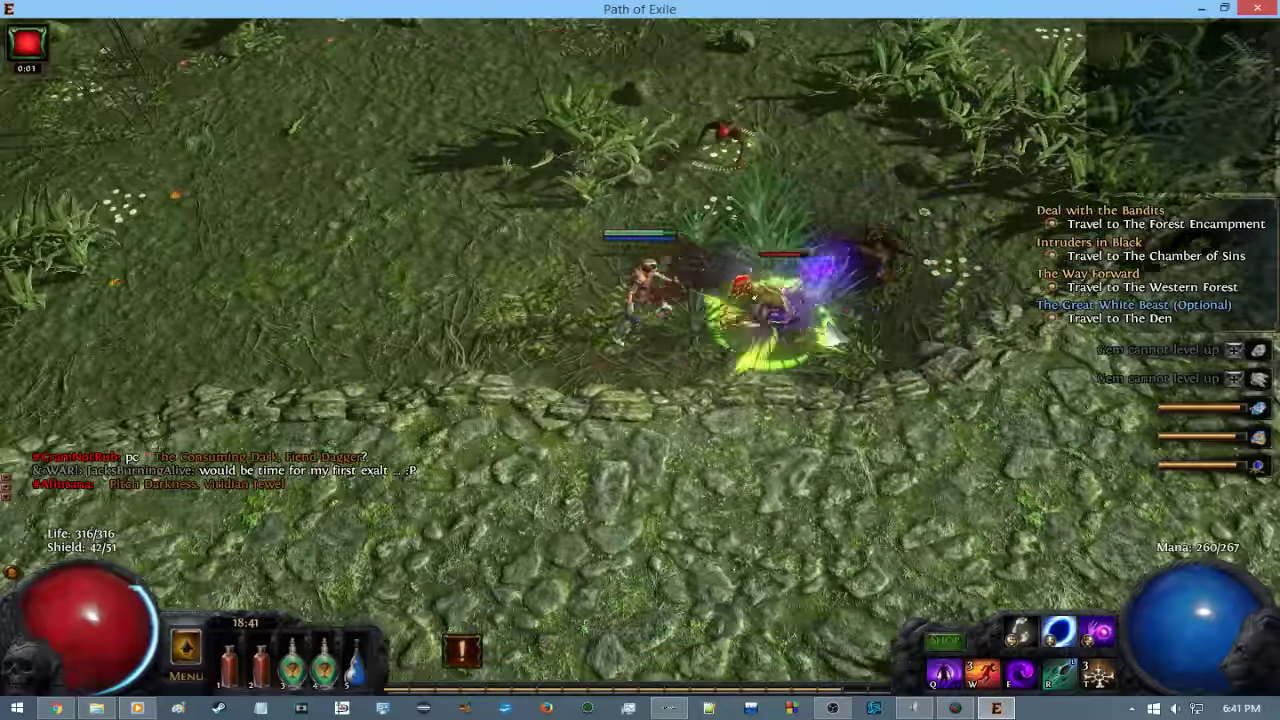
{"action": "key", "text": "e"}
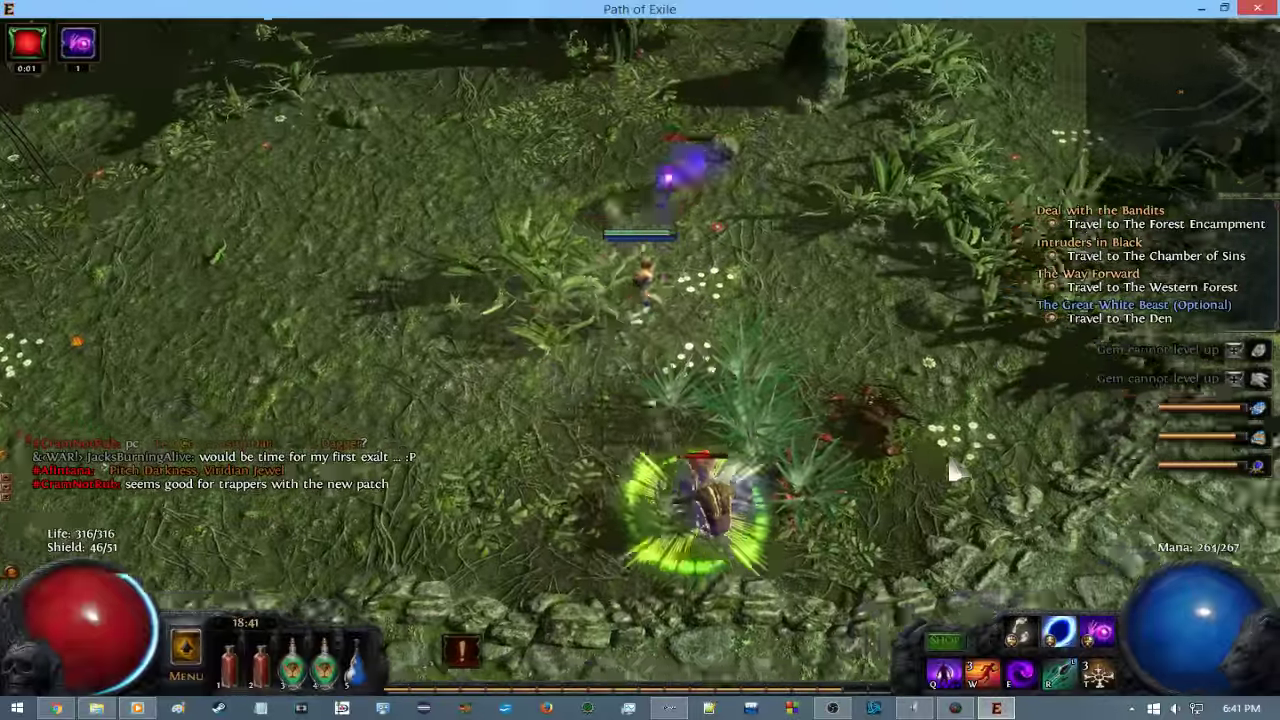
{"action": "key", "text": "e"}
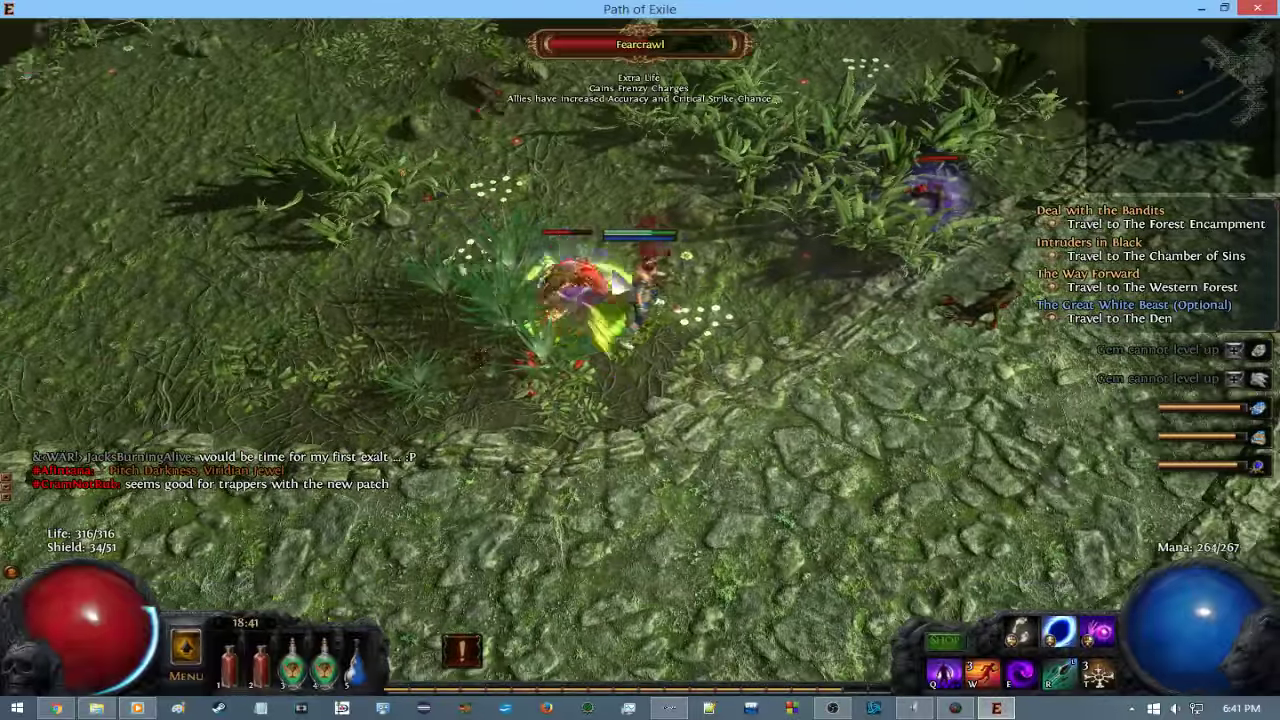
{"action": "key", "text": "e"}
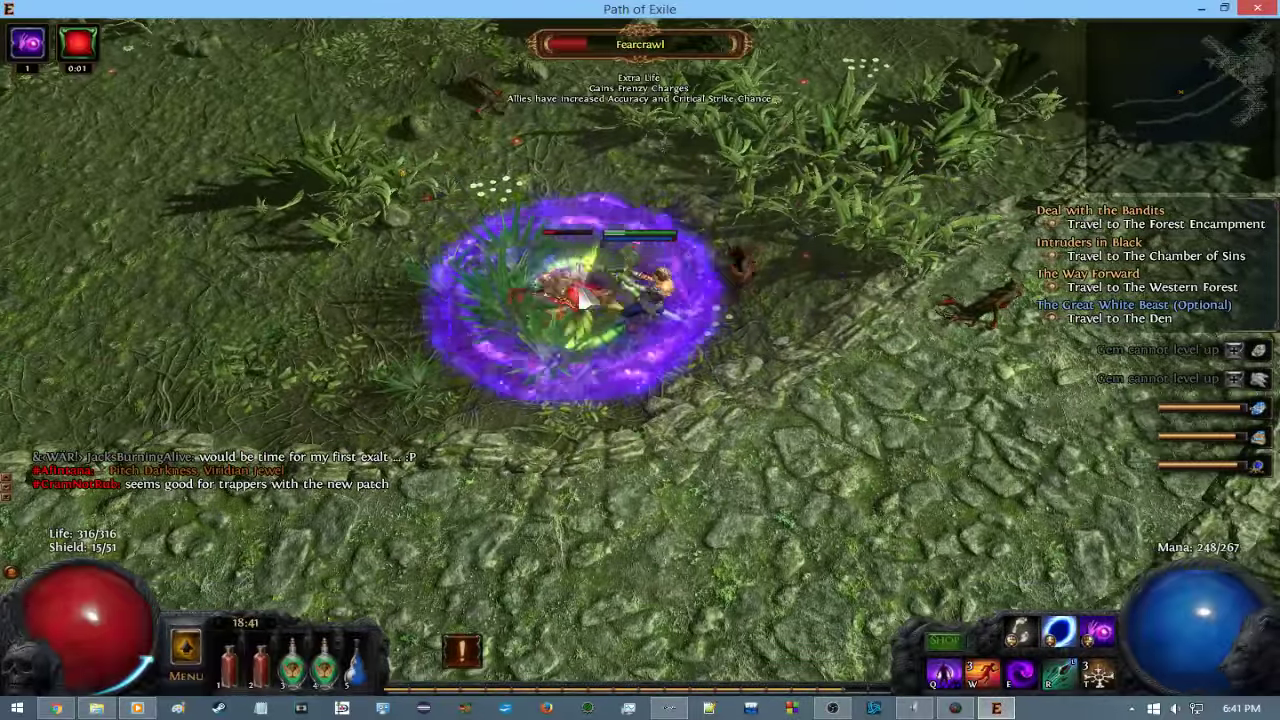
{"action": "left_click", "coordinate": [585, 300]}
{"action": "key", "text": "3"}
{"action": "key", "text": "4"}
Head south-west past the waypoint and fire-dash into the next monster pack.
{"action": "mouse_move", "coordinate": [437, 320]}
{"action": "left_mouse_down"}
{"action": "mouse_move", "coordinate": [303, 487]}
{"action": "mouse_move", "coordinate": [309, 423]}
{"action": "mouse_move", "coordinate": [506, 286]}
{"action": "mouse_move", "coordinate": [690, 458]}
{"action": "left_mouse_up"}
{"action": "left_click", "coordinate": [690, 458]}
{"action": "mouse_move", "coordinate": [313, 512]}
{"action": "left_mouse_down"}
{"action": "mouse_move", "coordinate": [528, 532]}
{"action": "mouse_move", "coordinate": [480, 523]}
{"action": "mouse_move", "coordinate": [407, 417]}
{"action": "mouse_move", "coordinate": [443, 486]}
{"action": "left_mouse_up"}
{"action": "key", "text": "w"}
{"action": "key", "text": "w"}
{"action": "mouse_move", "coordinate": [800, 535]}
{"action": "left_mouse_down"}
{"action": "mouse_move", "coordinate": [657, 528]}
{"action": "mouse_move", "coordinate": [548, 307]}
{"action": "left_mouse_up"}
{"action": "mouse_move", "coordinate": [727, 176]}
{"action": "left_mouse_down"}
{"action": "mouse_move", "coordinate": [594, 271]}
{"action": "mouse_move", "coordinate": [706, 286]}
{"action": "mouse_move", "coordinate": [449, 390]}
{"action": "left_mouse_up"}
Fight the enemy pack with chaos spells while crossing onto the stone bridge.
{"action": "right_click", "coordinate": [449, 390]}
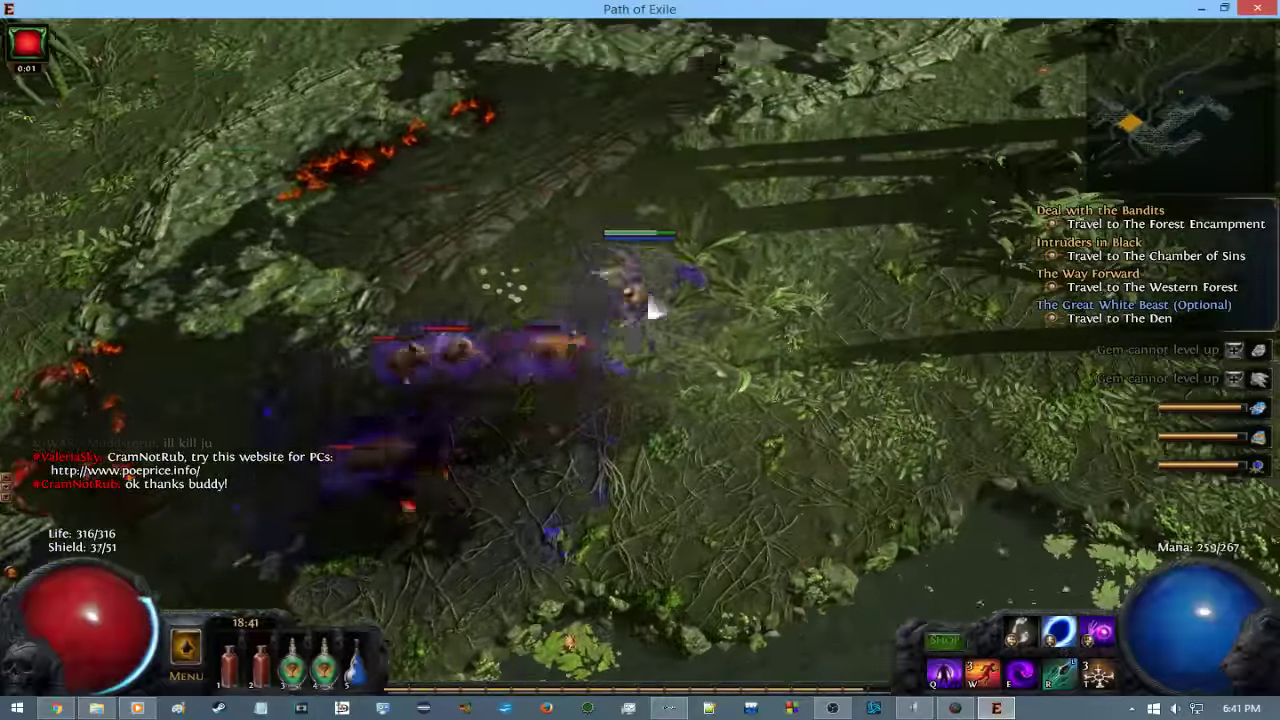
{"action": "mouse_move", "coordinate": [372, 517]}
{"action": "left_mouse_down"}
{"action": "mouse_move", "coordinate": [836, 245]}
{"action": "mouse_move", "coordinate": [735, 485]}
{"action": "left_mouse_up"}
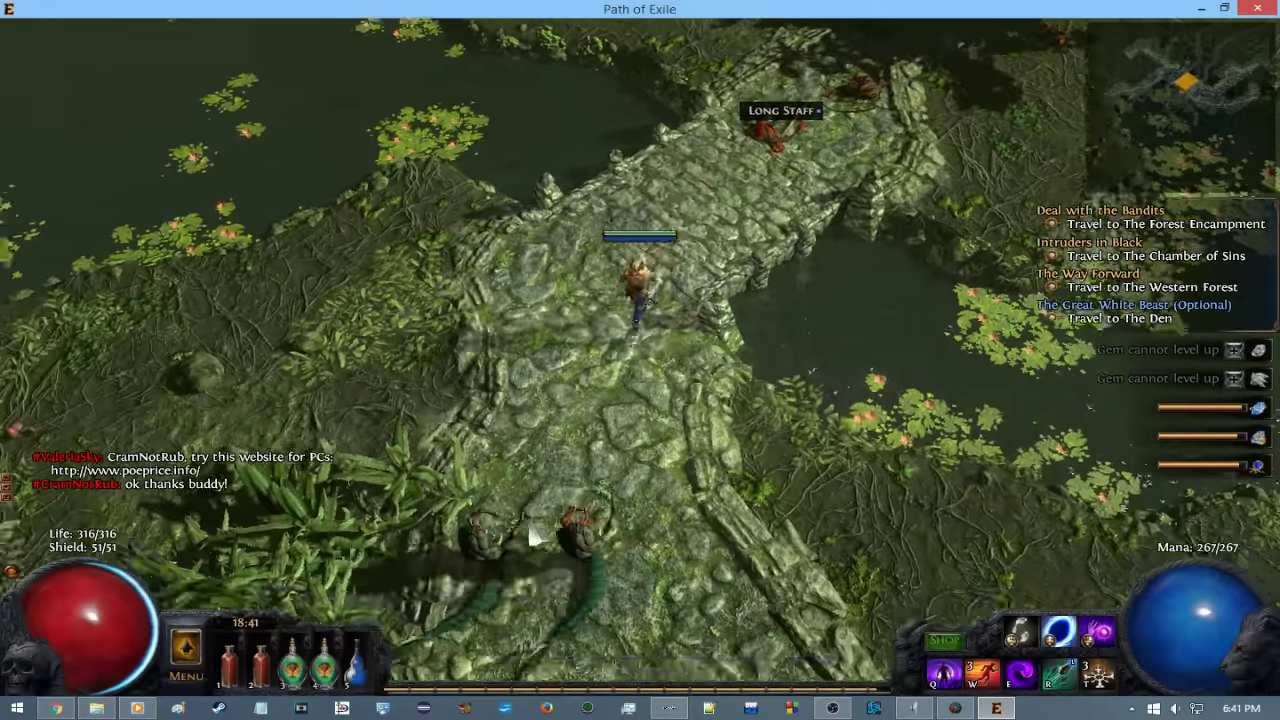
{"action": "key", "text": "e"}
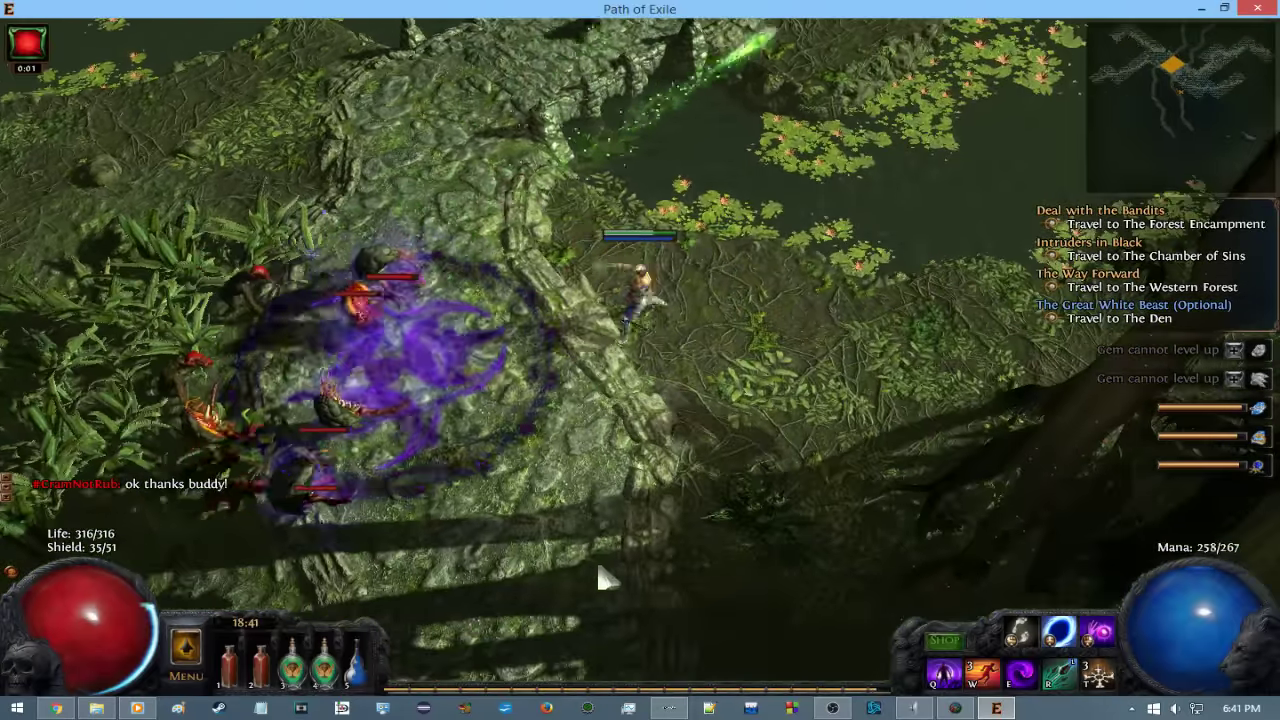
{"action": "left_click_drag", "start_coordinate": [603, 580], "coordinate": [410, 630]}
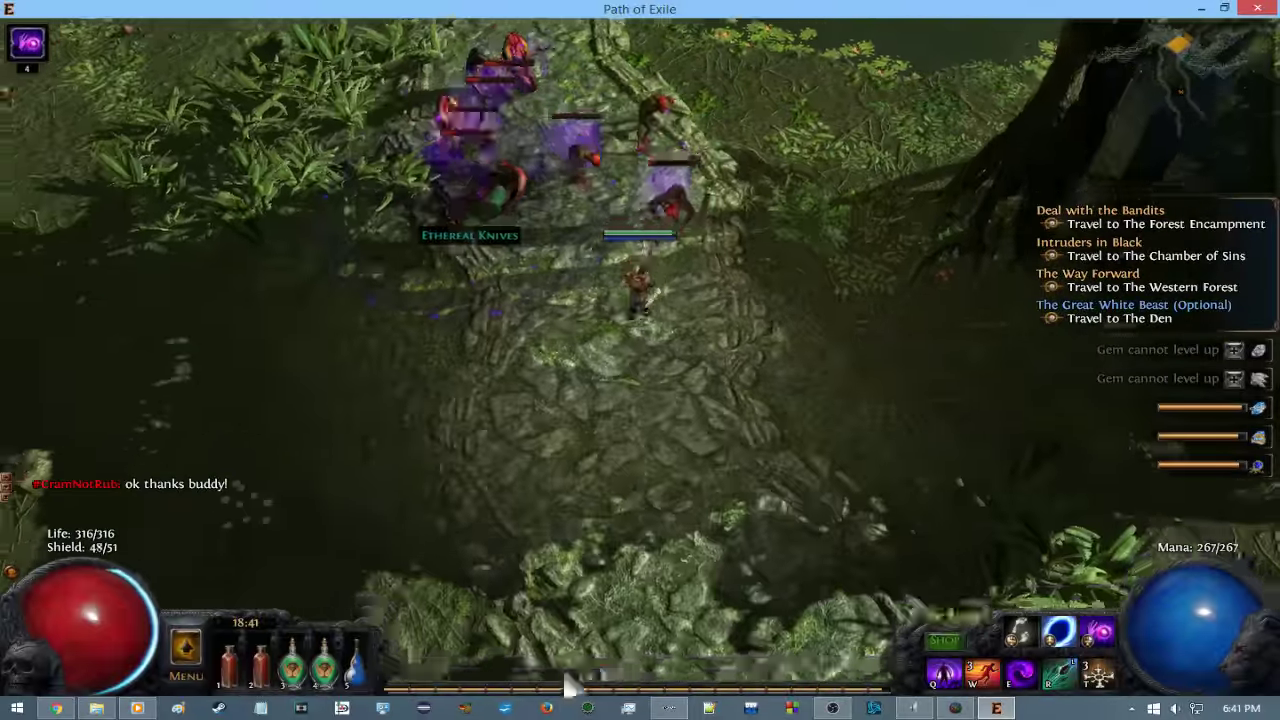
{"action": "left_click_drag", "start_coordinate": [505, 648], "coordinate": [271, 163]}
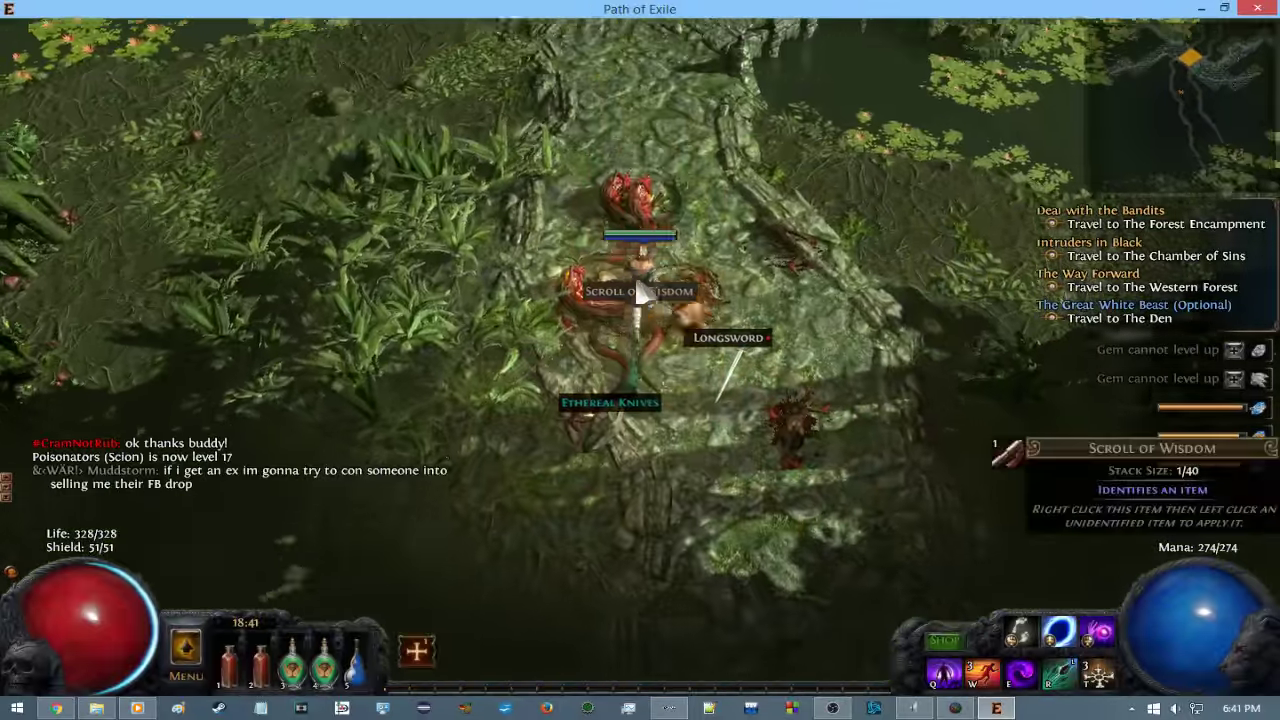
{"action": "mouse_move", "coordinate": [636, 316]}
{"action": "left_mouse_down"}
{"action": "mouse_move", "coordinate": [852, 585]}
{"action": "mouse_move", "coordinate": [938, 530]}
{"action": "left_mouse_up"}
Push south-east through the remaining enemies with spell clouds and rings.
{"action": "key", "text": "e"}
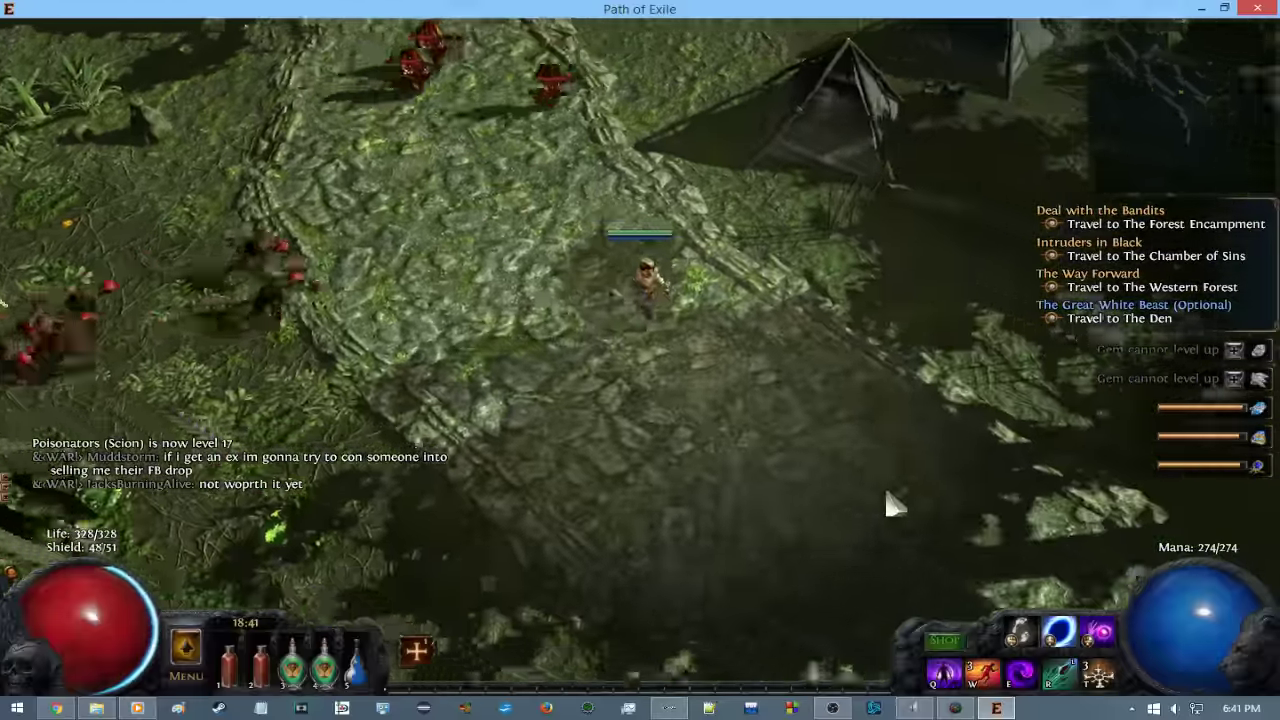
{"action": "left_click_drag", "start_coordinate": [938, 530], "coordinate": [794, 557]}
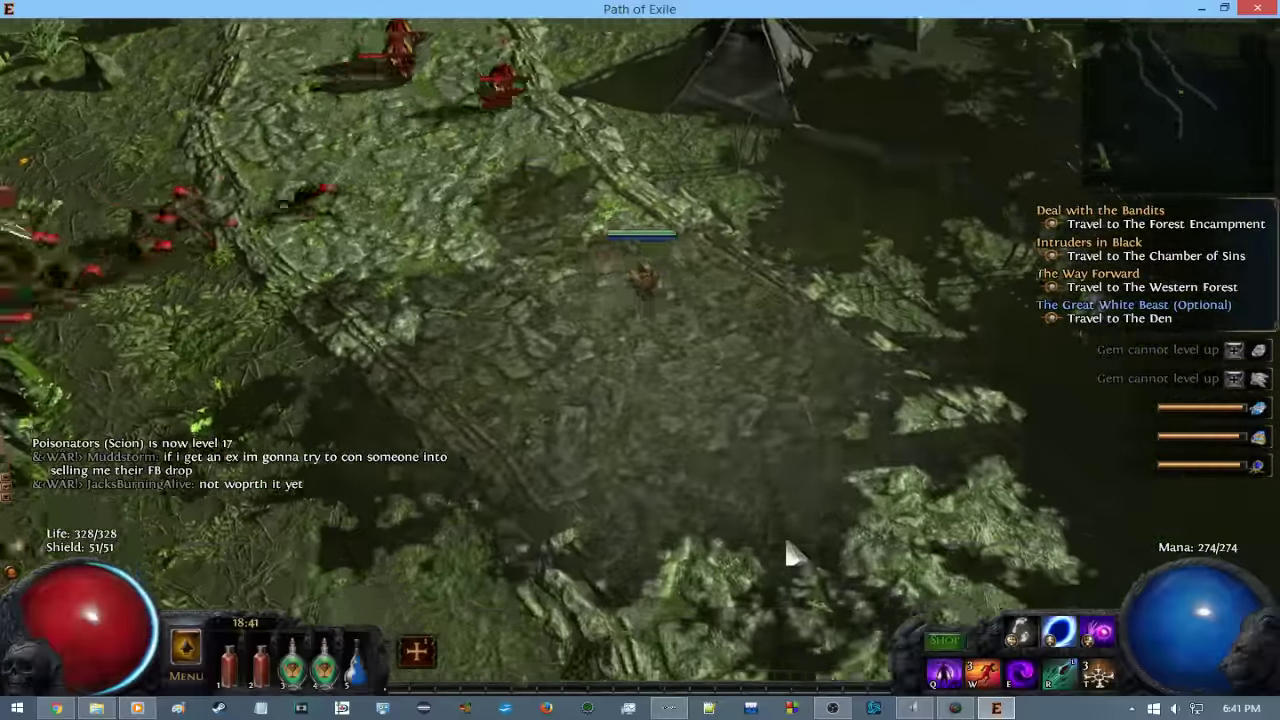
{"action": "key", "text": "e"}
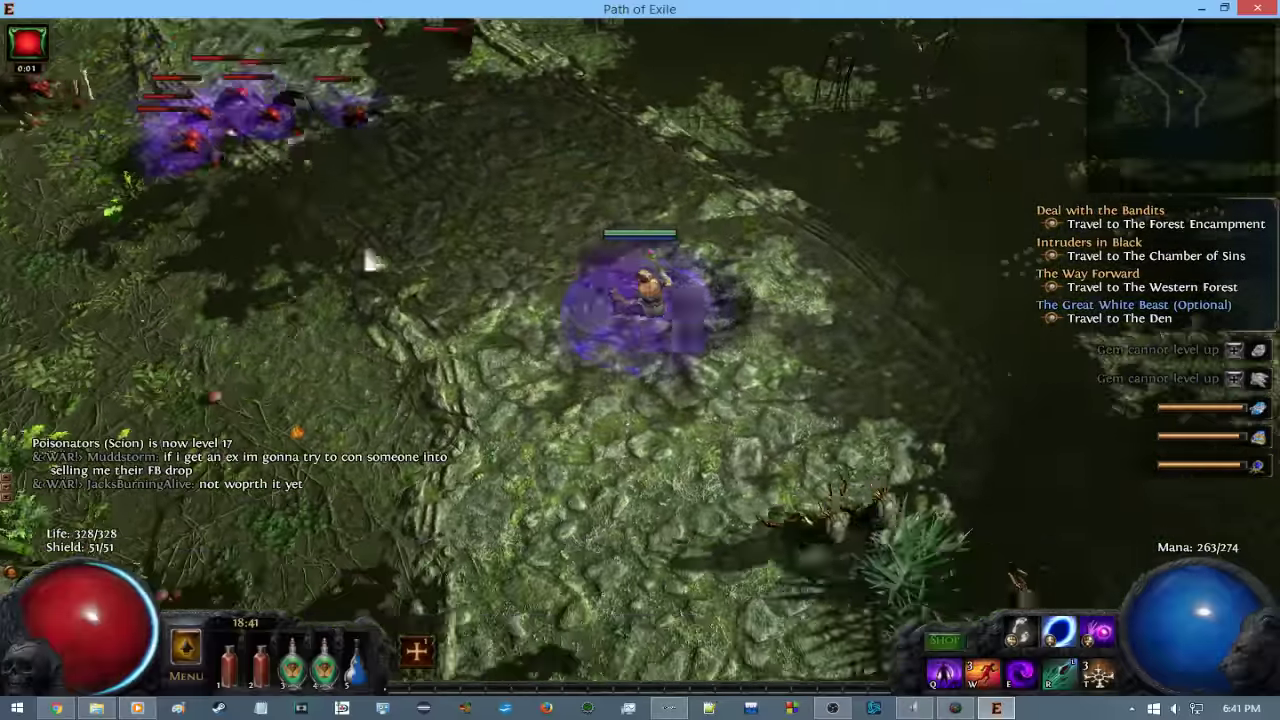
{"action": "left_click_drag", "start_coordinate": [567, 665], "coordinate": [740, 537]}
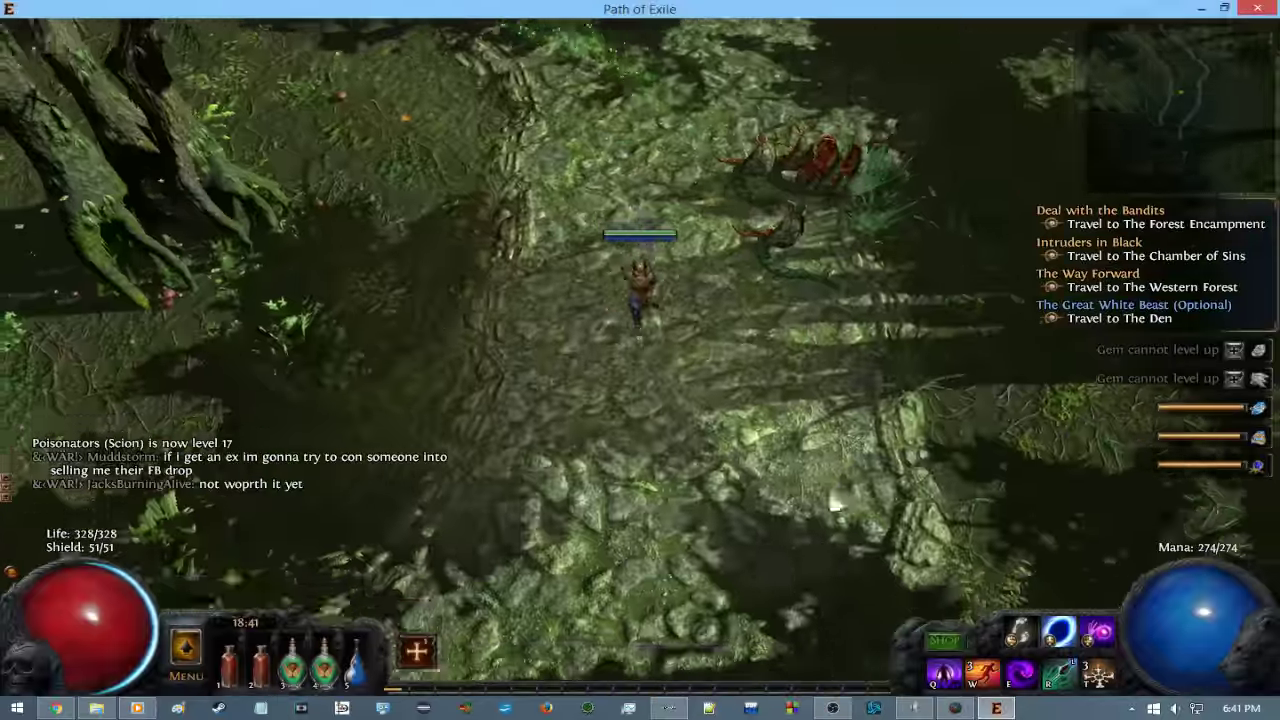
{"action": "key", "text": "e"}
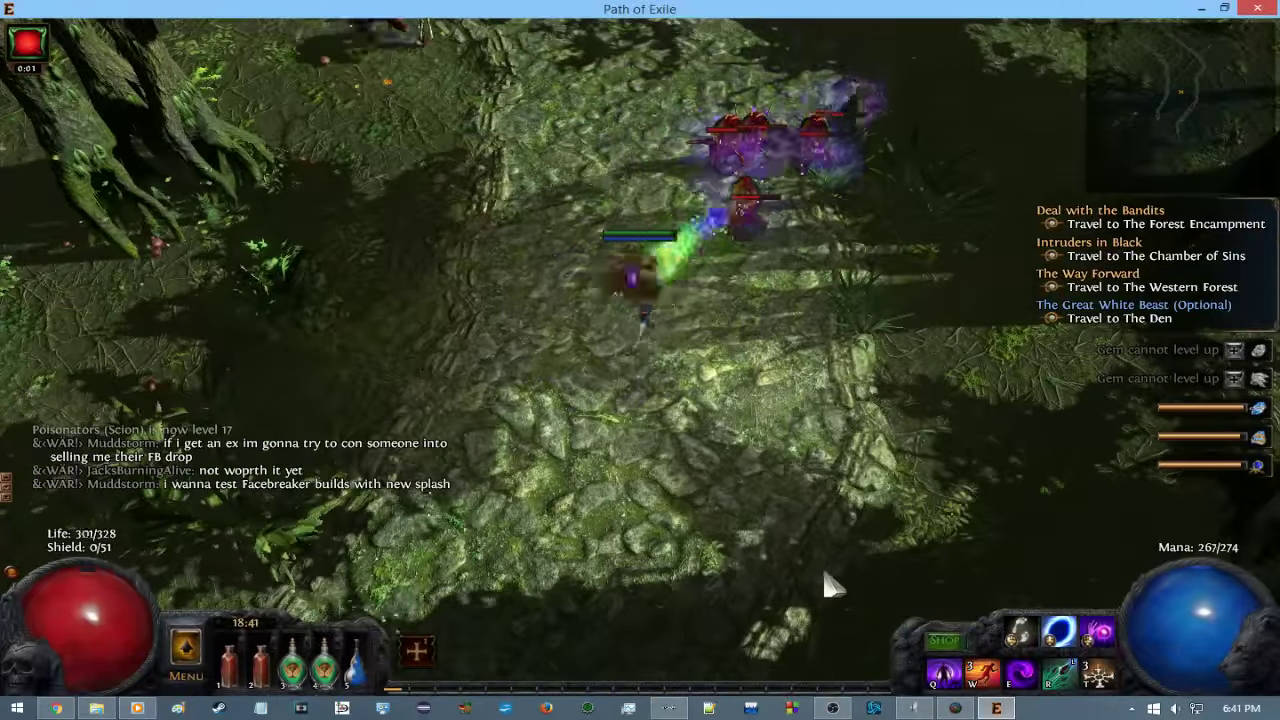
{"action": "left_click_drag", "start_coordinate": [826, 585], "coordinate": [617, 630]}
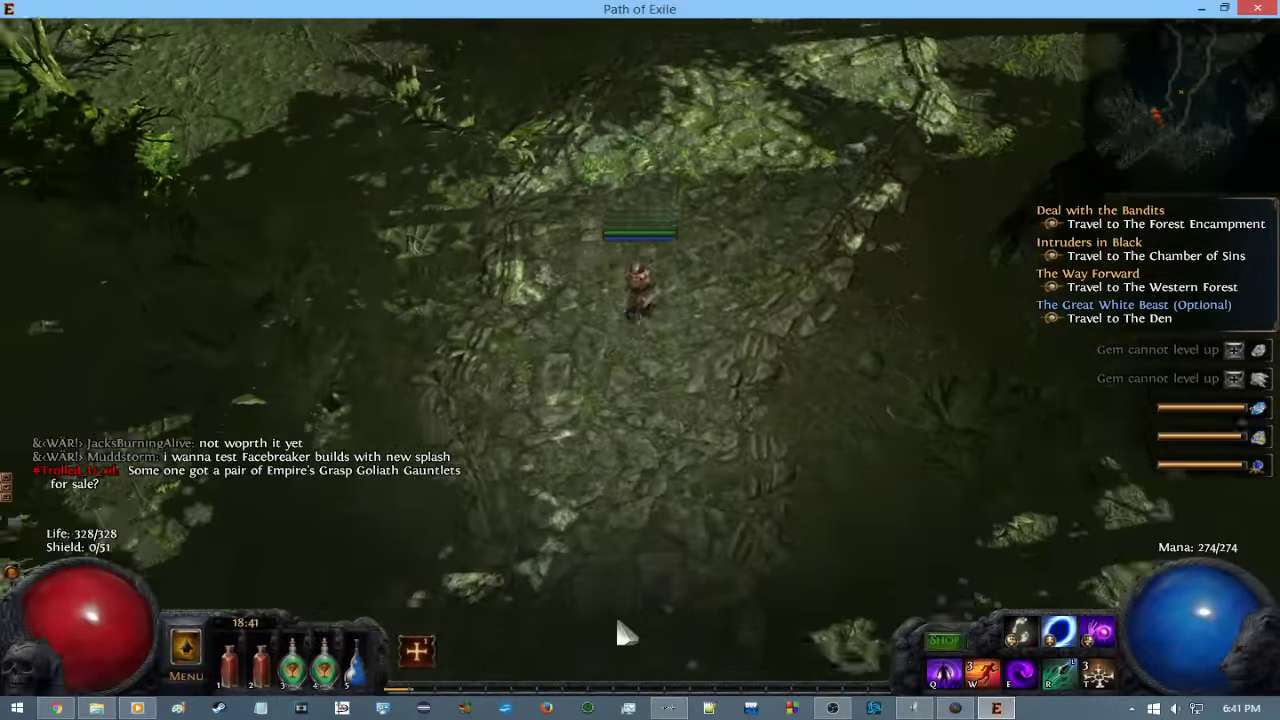
Enter The Western Forest and look over the passive tree's unspent point.
{"action": "left_click_drag", "start_coordinate": [617, 630], "coordinate": [572, 365]}
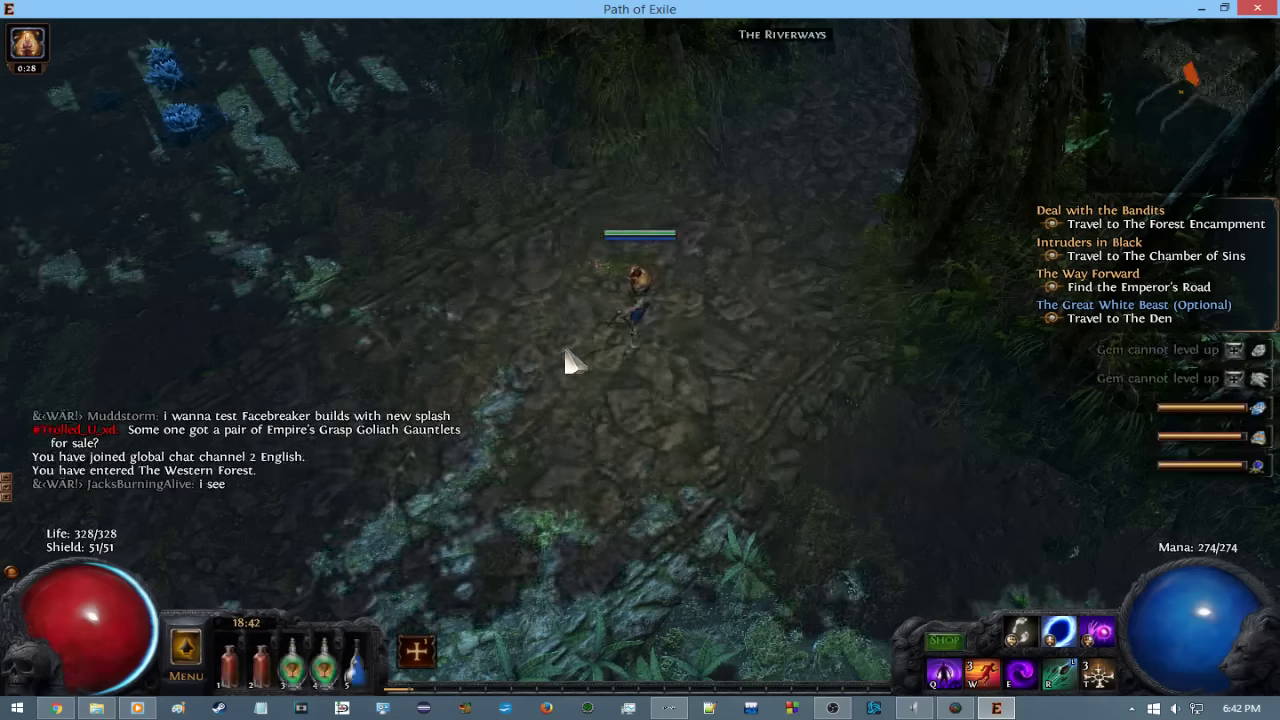
{"action": "key", "text": "p"}
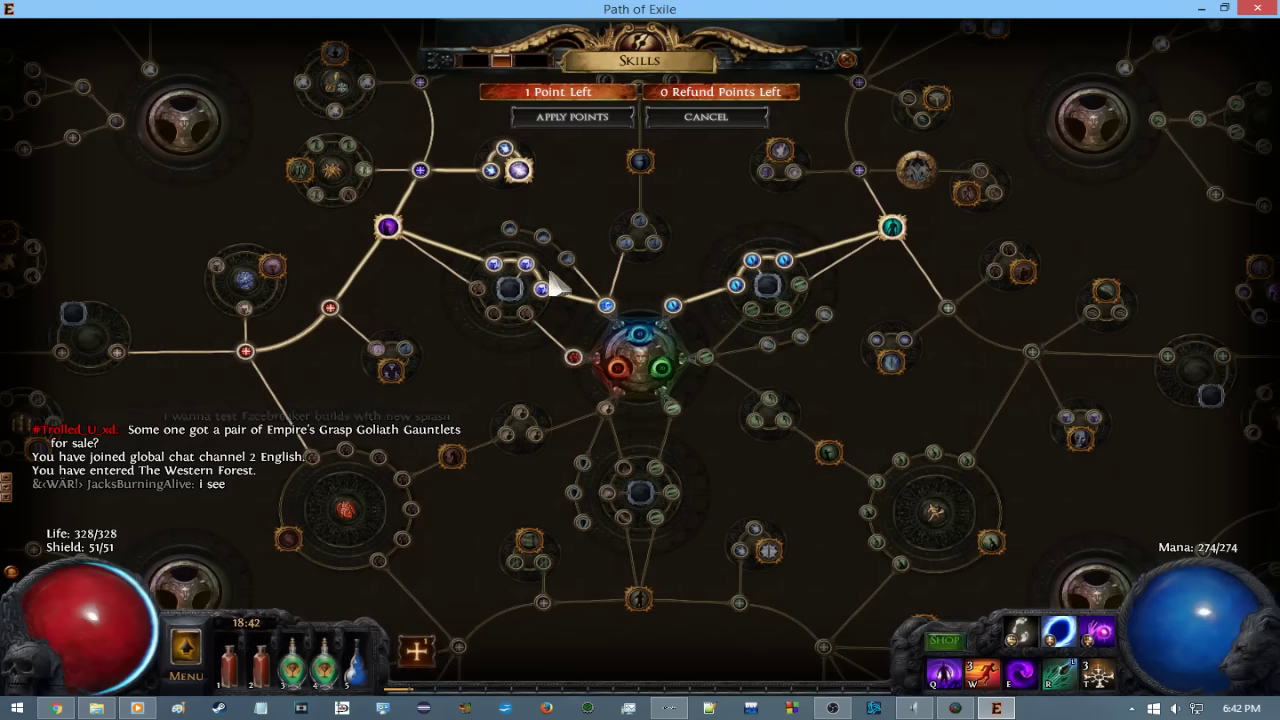
{"action": "mouse_move", "coordinate": [585, 222]}
{"action": "left_mouse_down"}
{"action": "mouse_move", "coordinate": [706, 329]}
{"action": "mouse_move", "coordinate": [892, 175]}
{"action": "left_mouse_up"}
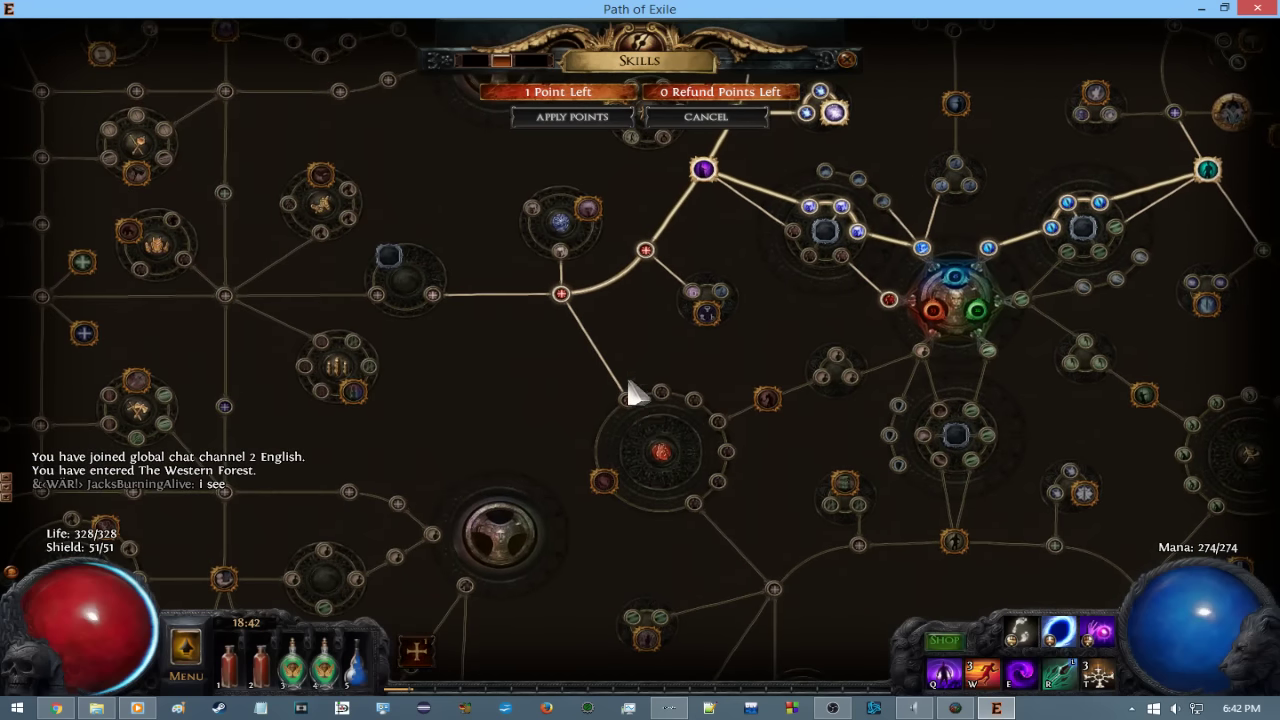
Close the passive tree and head into the forest, drinking life flasks.
{"action": "key", "text": "p"}
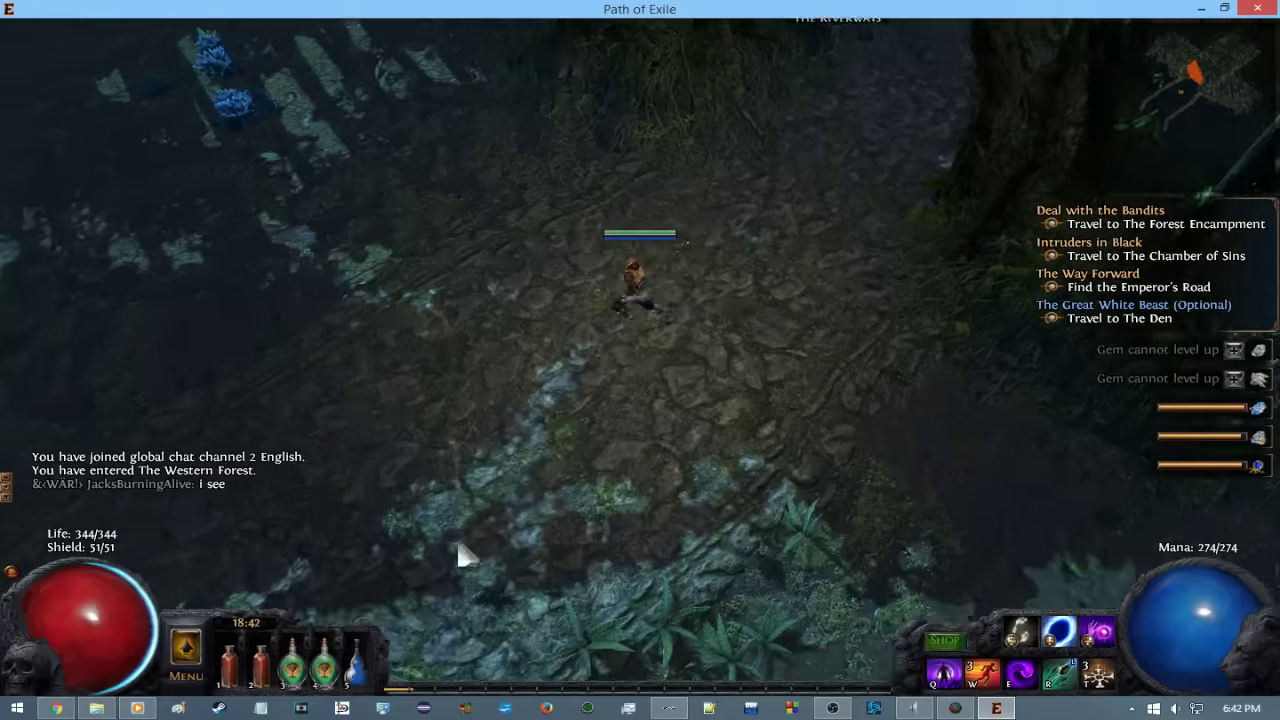
{"action": "left_click", "coordinate": [406, 500]}
{"action": "mouse_move", "coordinate": [406, 500]}
{"action": "left_mouse_down"}
{"action": "mouse_move", "coordinate": [509, 517]}
{"action": "mouse_move", "coordinate": [537, 580]}
{"action": "mouse_move", "coordinate": [417, 571]}
{"action": "mouse_move", "coordinate": [362, 497]}
{"action": "mouse_move", "coordinate": [843, 109]}
{"action": "mouse_move", "coordinate": [463, 171]}
{"action": "mouse_move", "coordinate": [415, 300]}
{"action": "left_mouse_up"}
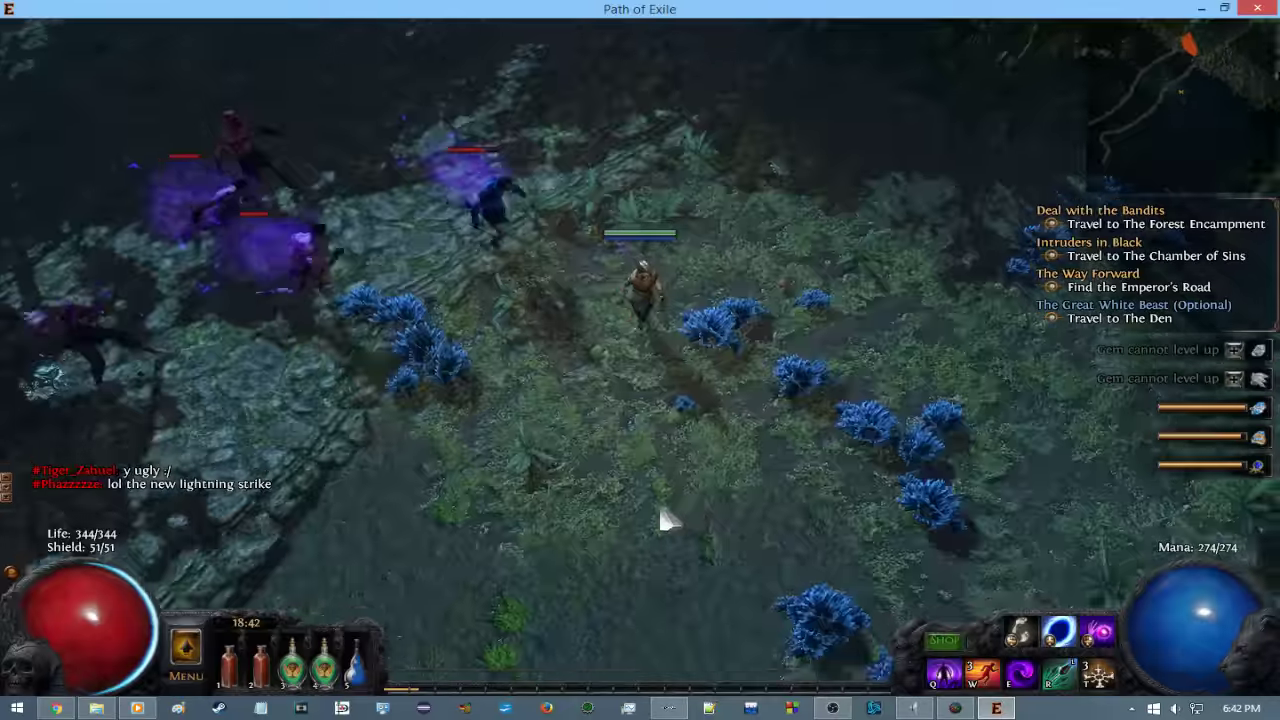
{"action": "key", "text": "1"}
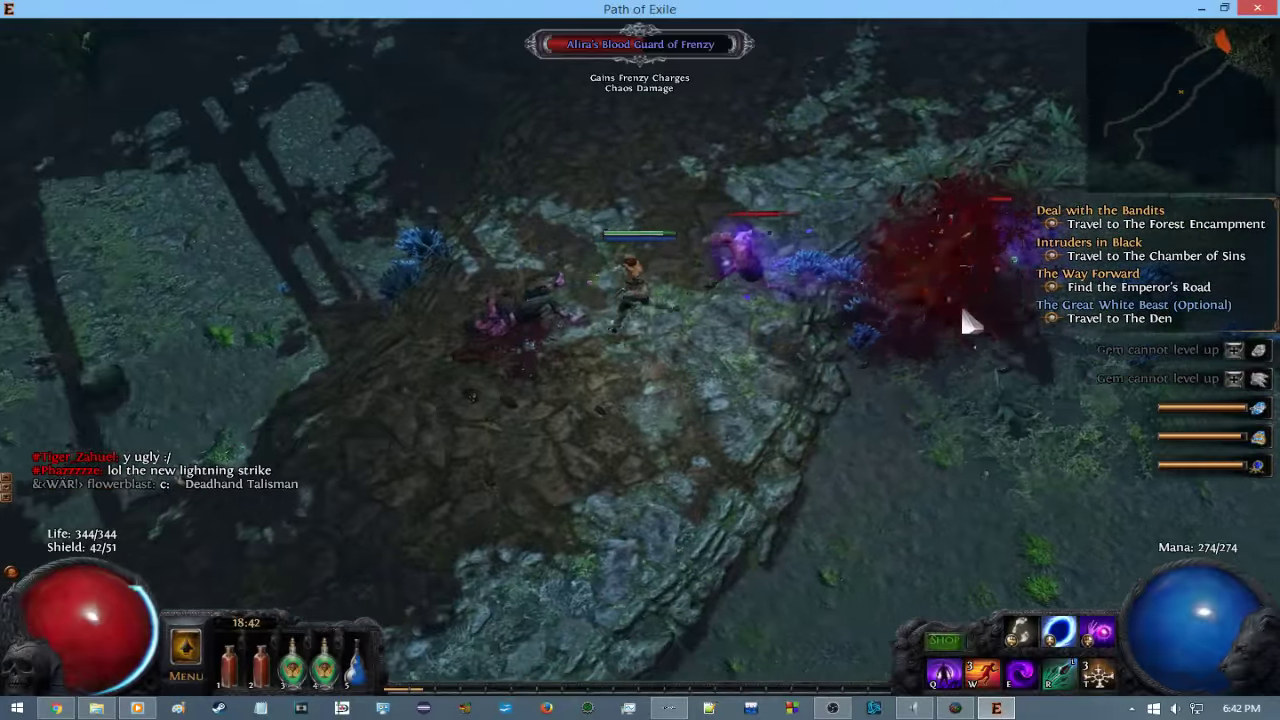
{"action": "key", "text": "1"}
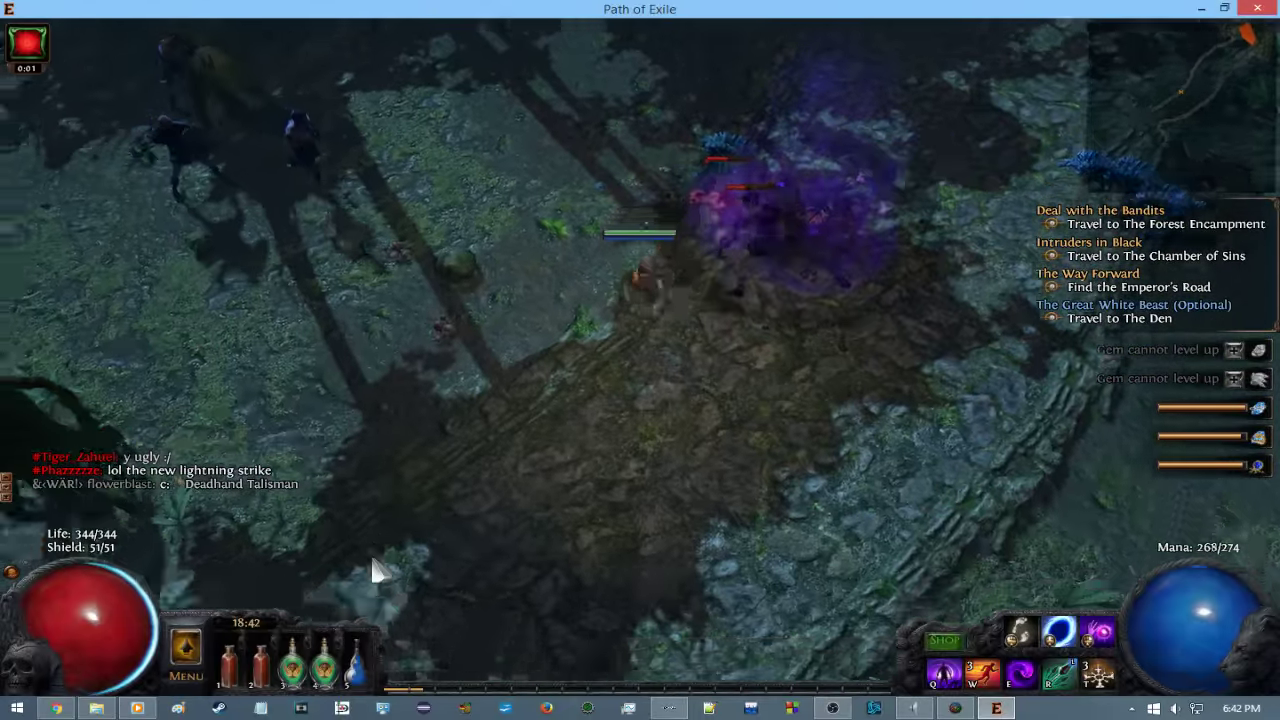
Fight Alira's Blood Guard of Frenzy, then level up the Wither gem.
{"action": "key", "text": "1"}
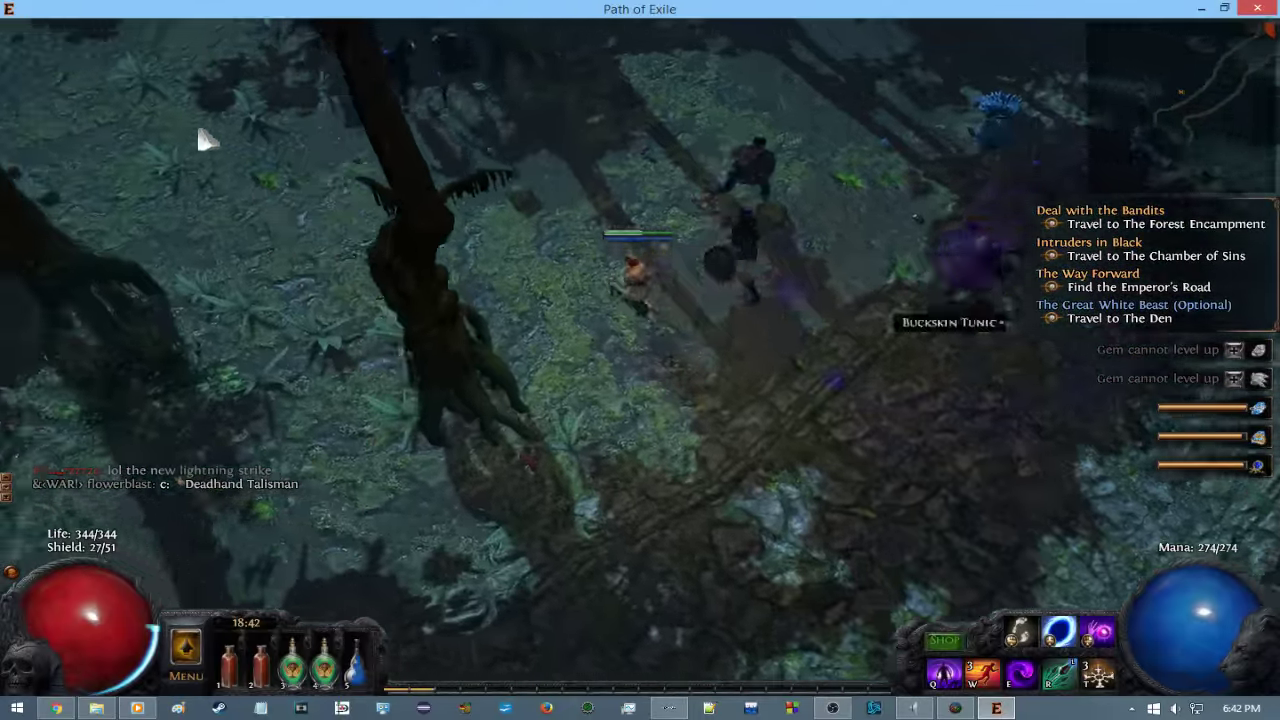
{"action": "left_click_drag", "start_coordinate": [370, 82], "coordinate": [690, 250]}
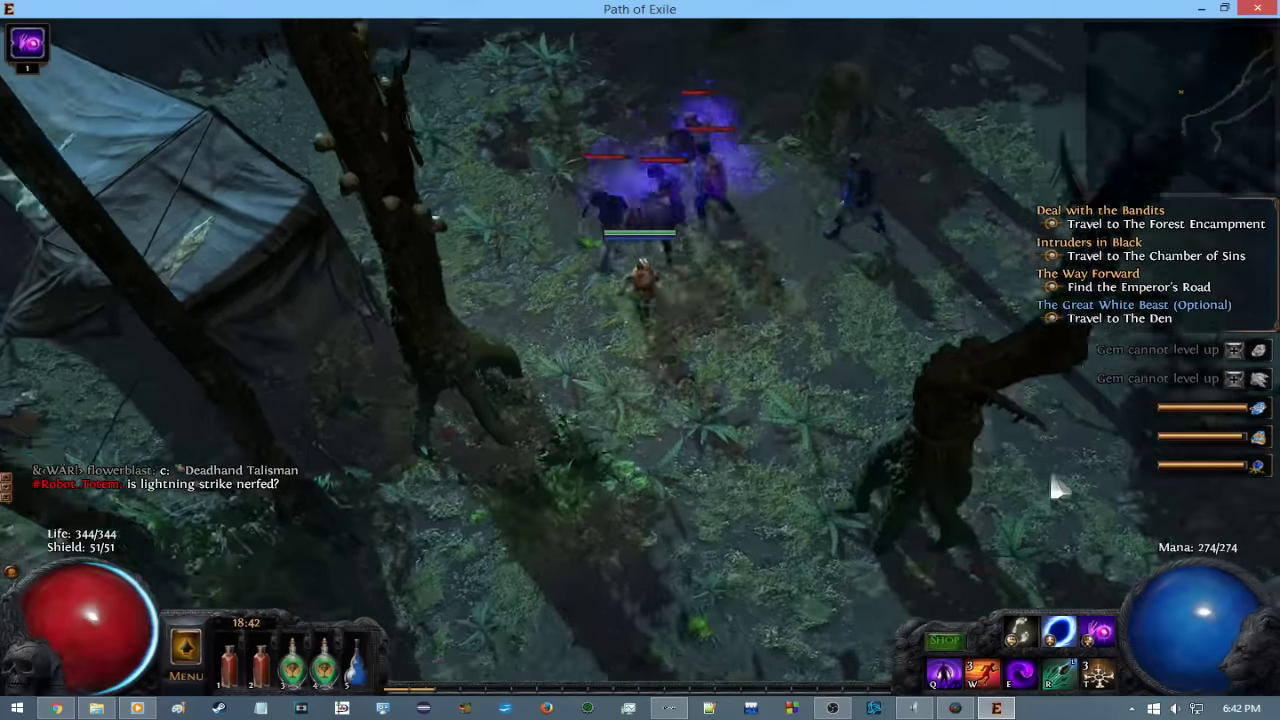
{"action": "left_click_drag", "start_coordinate": [1030, 440], "coordinate": [980, 265]}
{"action": "key", "text": "e"}
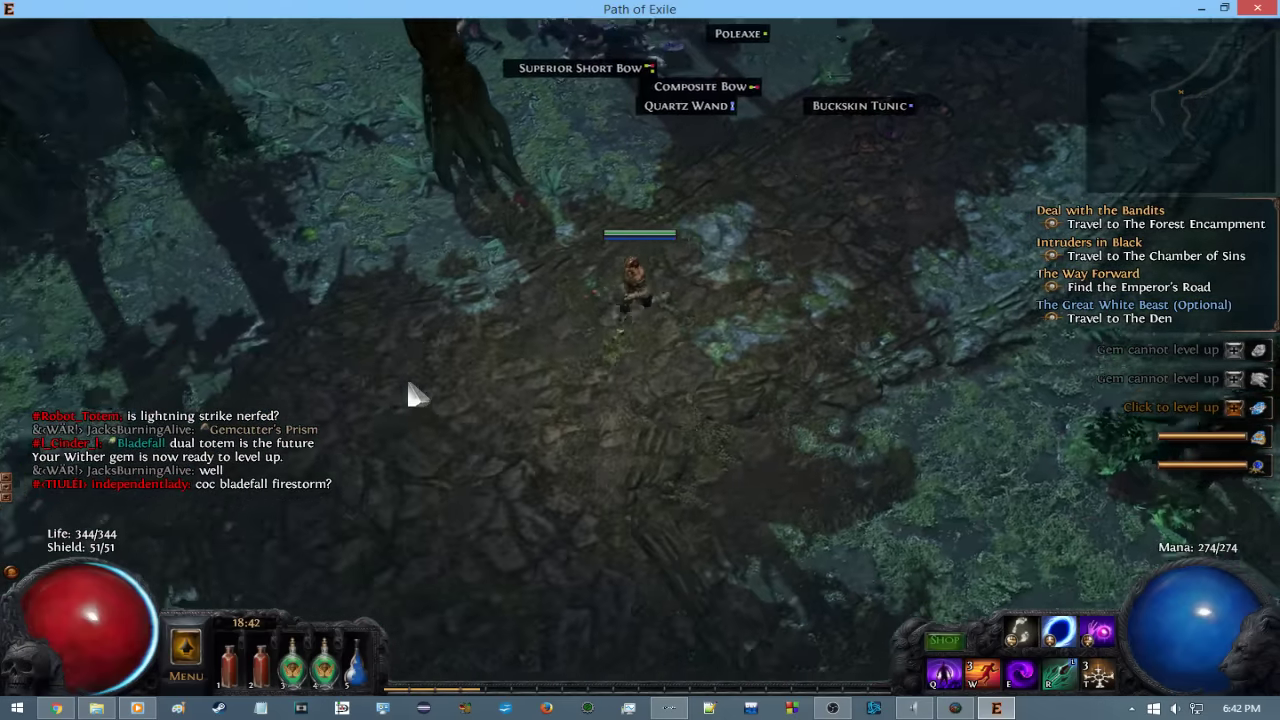
{"action": "left_click", "coordinate": [1190, 407]}
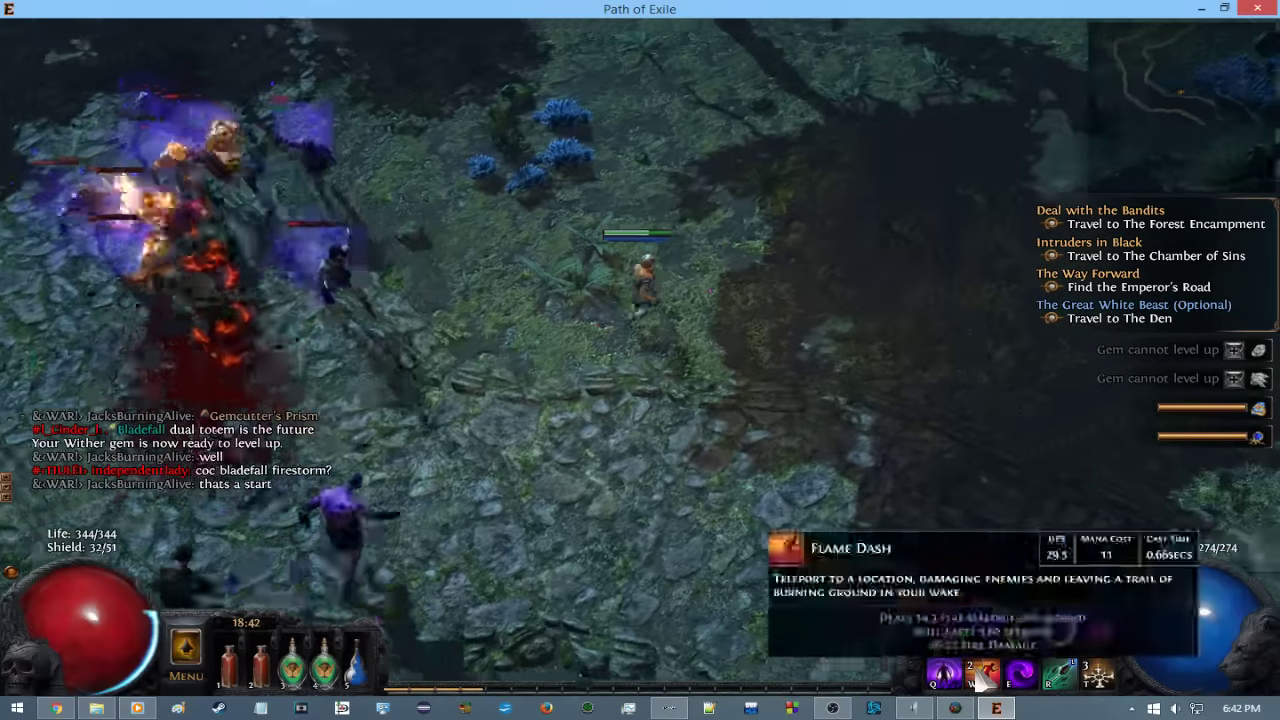
Replace Essence Drain with Flame Dash in the E skill slot.
{"action": "left_click", "coordinate": [982, 672]}
{"action": "mouse_move", "coordinate": [995, 542]}
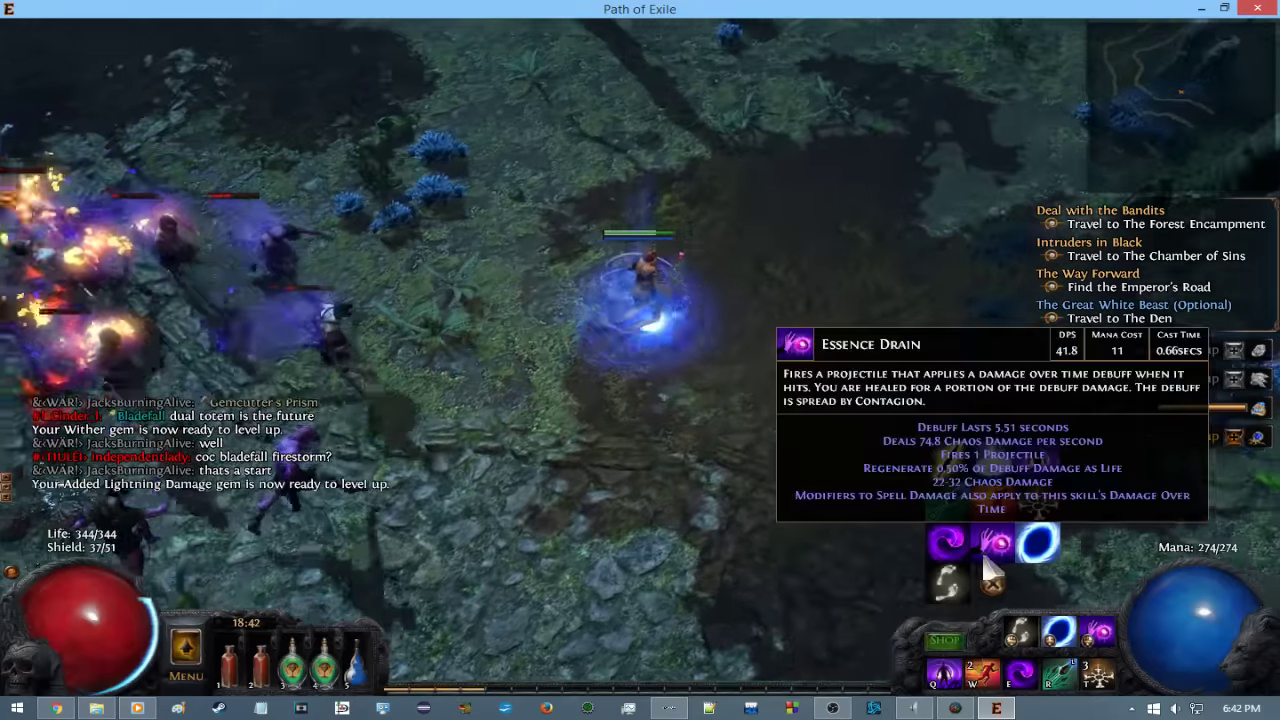
{"action": "left_click", "coordinate": [1020, 672]}
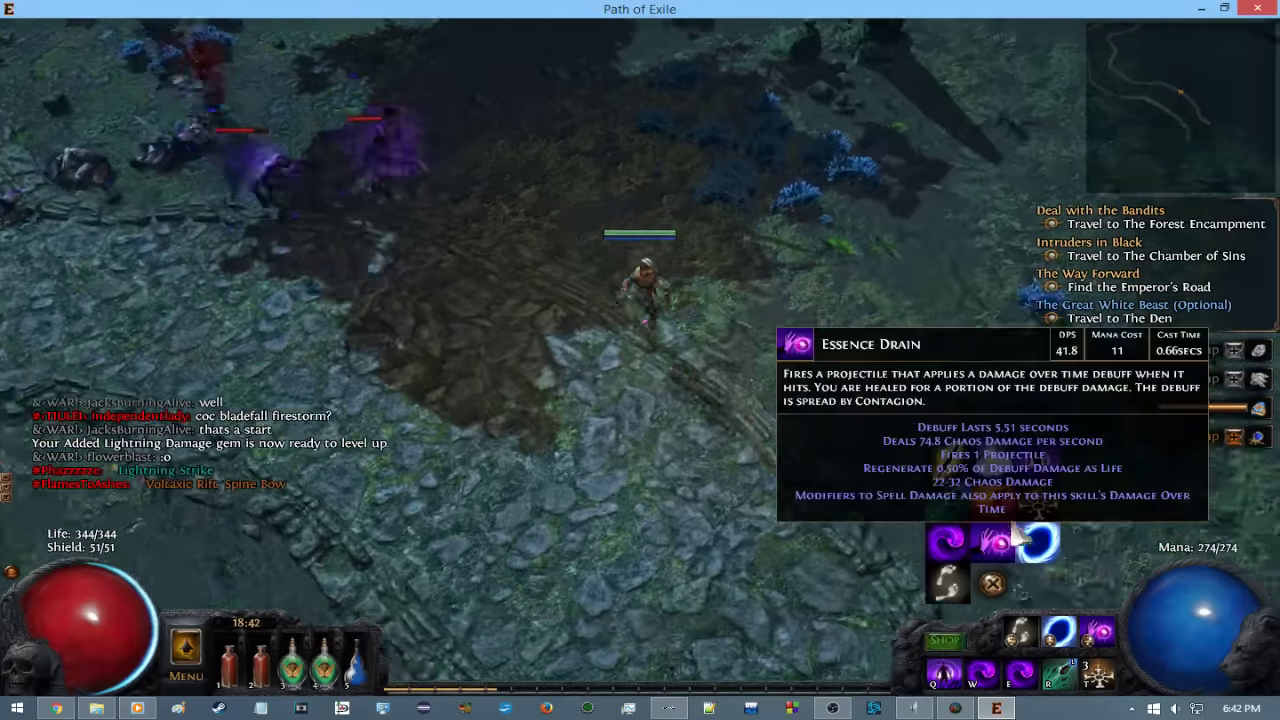
{"action": "left_click", "coordinate": [1020, 505]}
Flame Dash through the enemies, loot the Armourer's Scrap, and head toward the waypoint.
{"action": "key", "text": "e"}
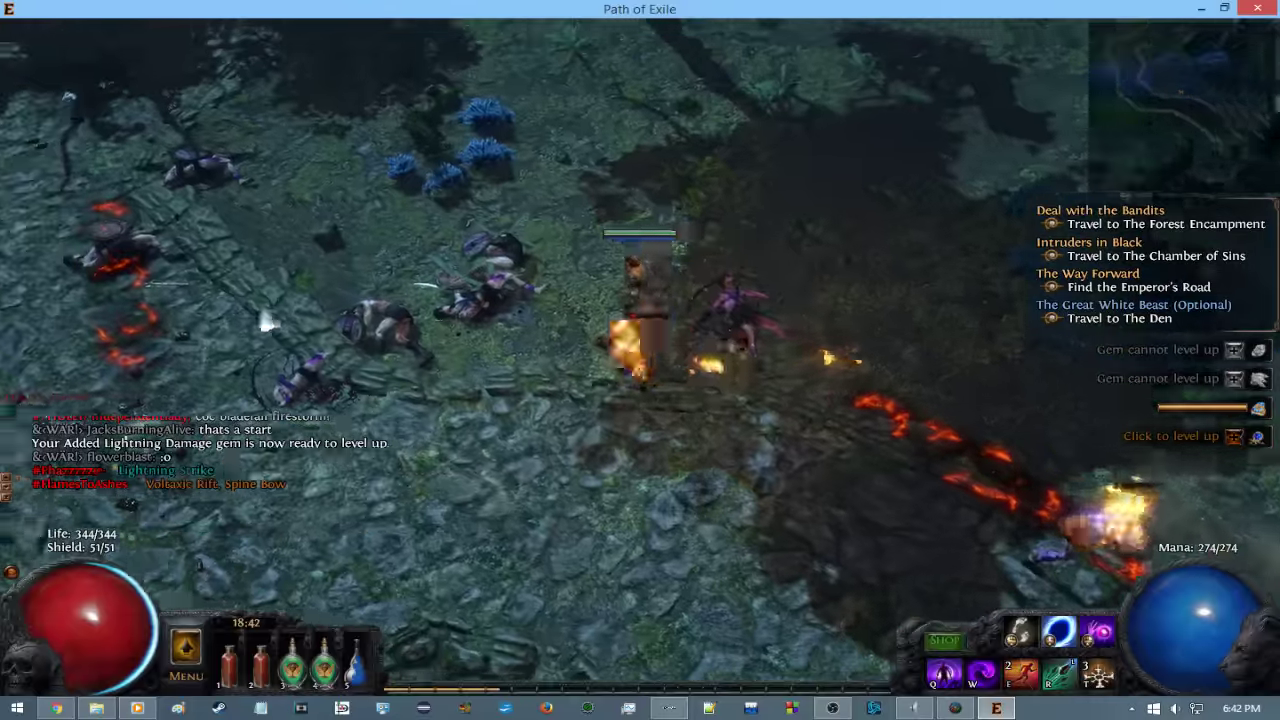
{"action": "left_click", "coordinate": [373, 328]}
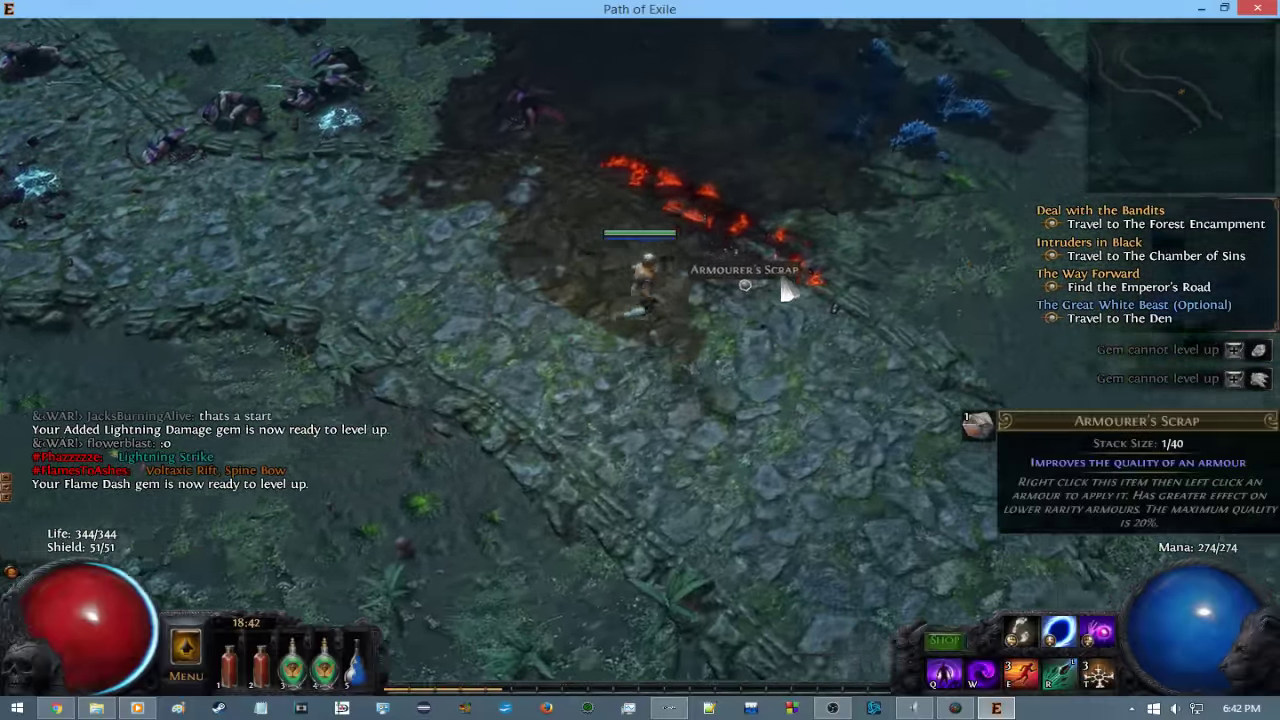
{"action": "left_click", "coordinate": [735, 293]}
{"action": "left_click", "coordinate": [995, 477]}
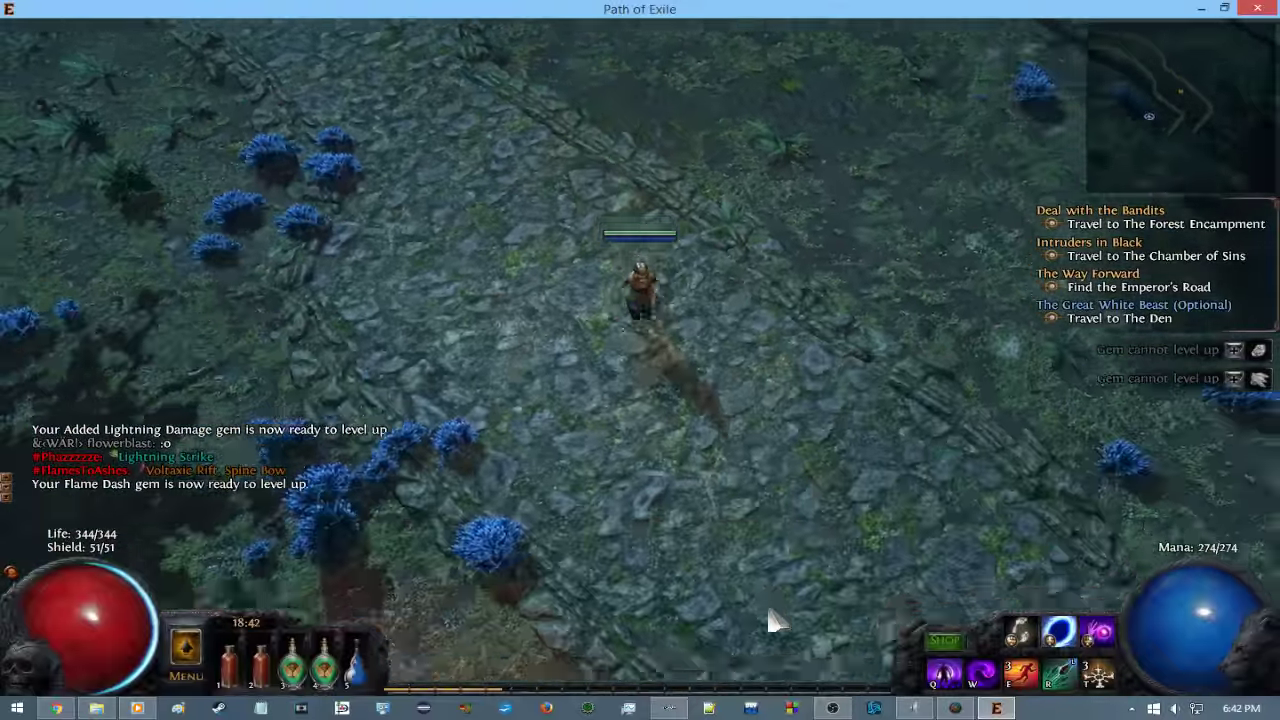
{"action": "key", "text": "e"}
Reach the waypoint, close the world map, and drink flasks 3 and 4.
{"action": "left_click", "coordinate": [129, 400]}
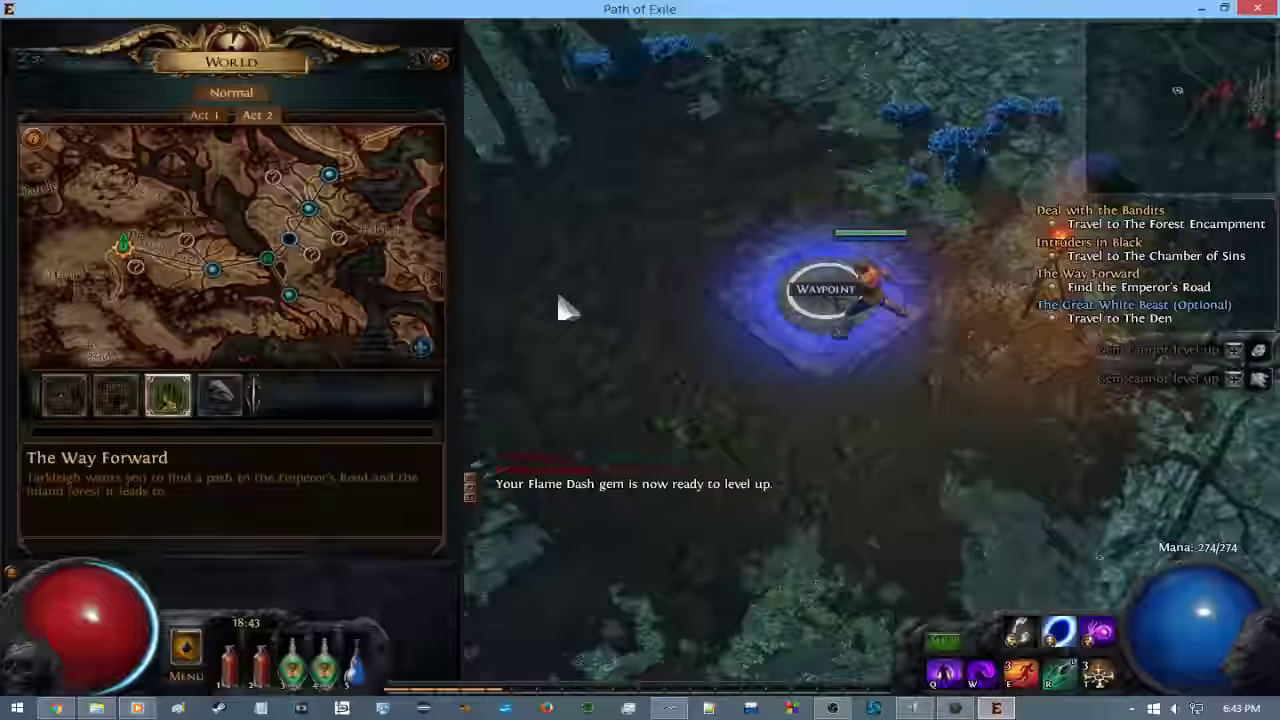
{"action": "key", "text": "Escape"}
{"action": "left_click", "coordinate": [786, 514]}
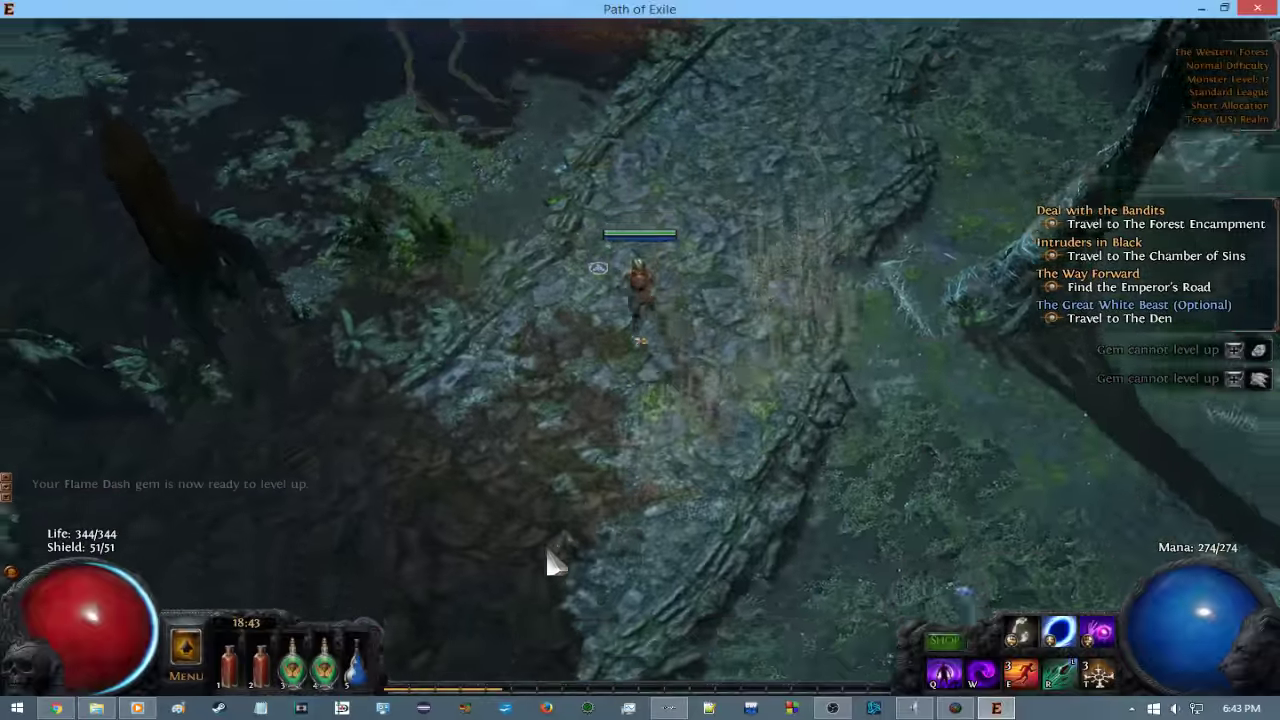
{"action": "key", "text": "3"}
{"action": "key", "text": "4"}
{"action": "left_click", "coordinate": [457, 537]}
Cross the dark forest and blast the enemy group, including Alira's Martyr.
{"action": "left_click", "coordinate": [383, 515]}
{"action": "left_click_drag", "start_coordinate": [380, 510], "coordinate": [350, 538]}
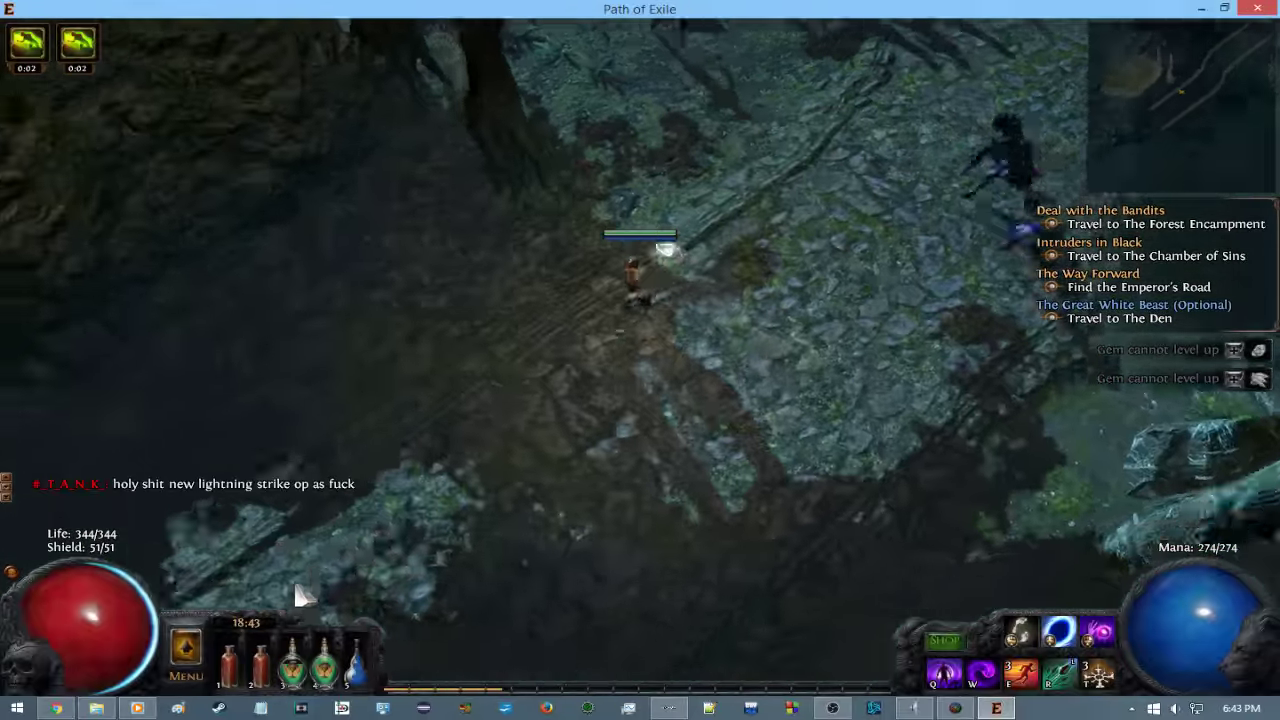
{"action": "mouse_move", "coordinate": [262, 335]}
{"action": "left_mouse_down"}
{"action": "mouse_move", "coordinate": [209, 351]}
{"action": "mouse_move", "coordinate": [415, 512]}
{"action": "mouse_move", "coordinate": [362, 507]}
{"action": "left_mouse_up"}
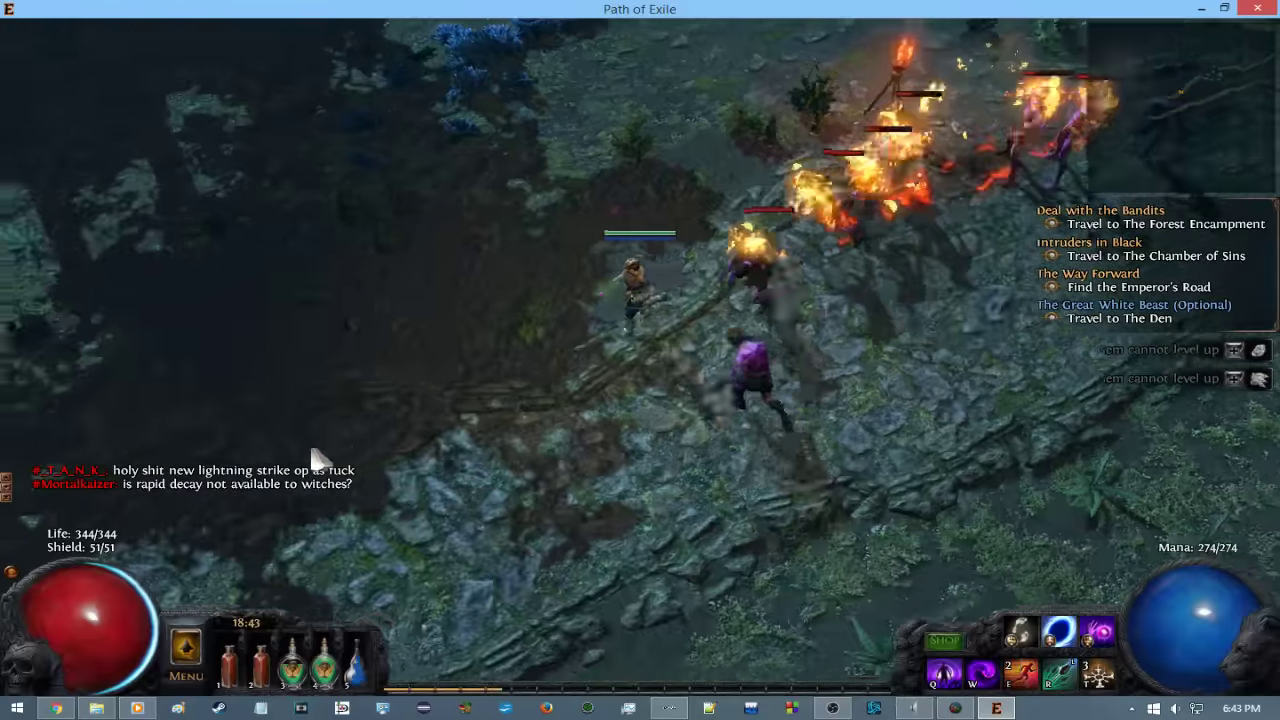
{"action": "left_click", "coordinate": [766, 183]}
{"action": "mouse_move", "coordinate": [290, 508]}
{"action": "left_mouse_down"}
{"action": "mouse_move", "coordinate": [277, 491]}
{"action": "mouse_move", "coordinate": [331, 429]}
{"action": "mouse_move", "coordinate": [315, 415]}
{"action": "left_mouse_up"}
{"action": "left_click", "coordinate": [943, 266]}
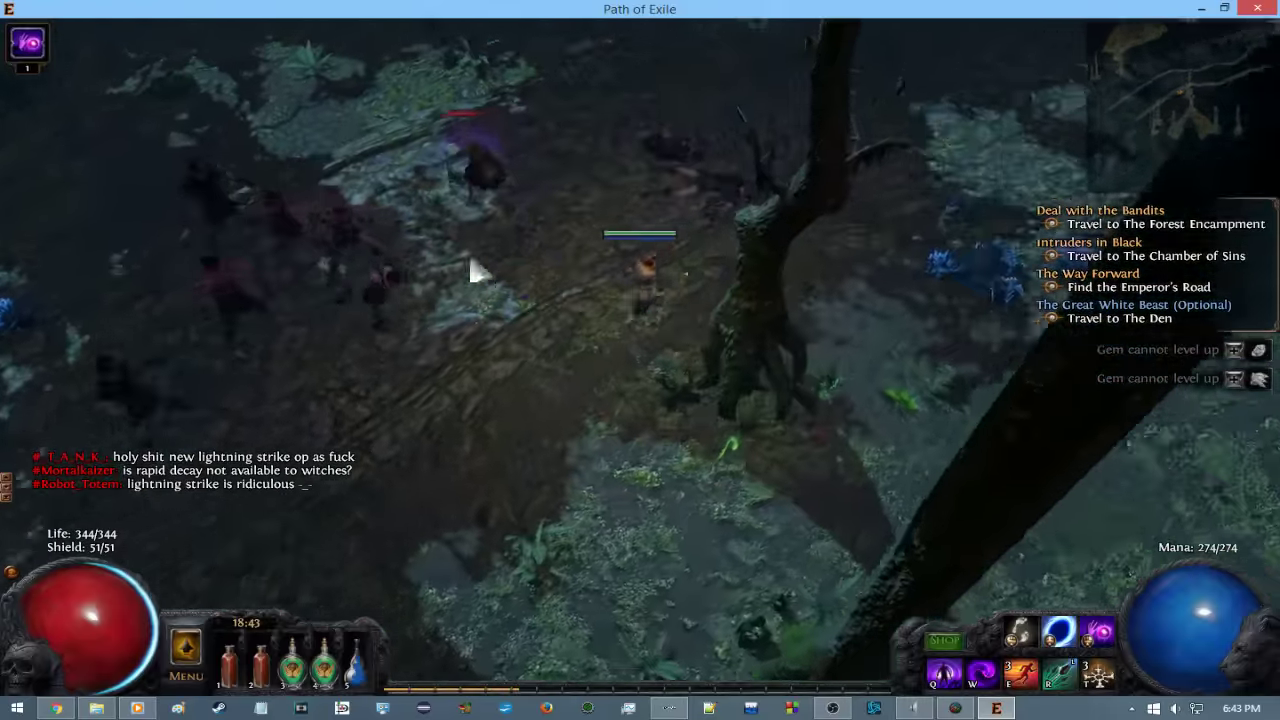
{"action": "left_click", "coordinate": [420, 274]}
Follow the forest path, clear the remaining enemies, and grab the dropped gem.
{"action": "left_click", "coordinate": [648, 102]}
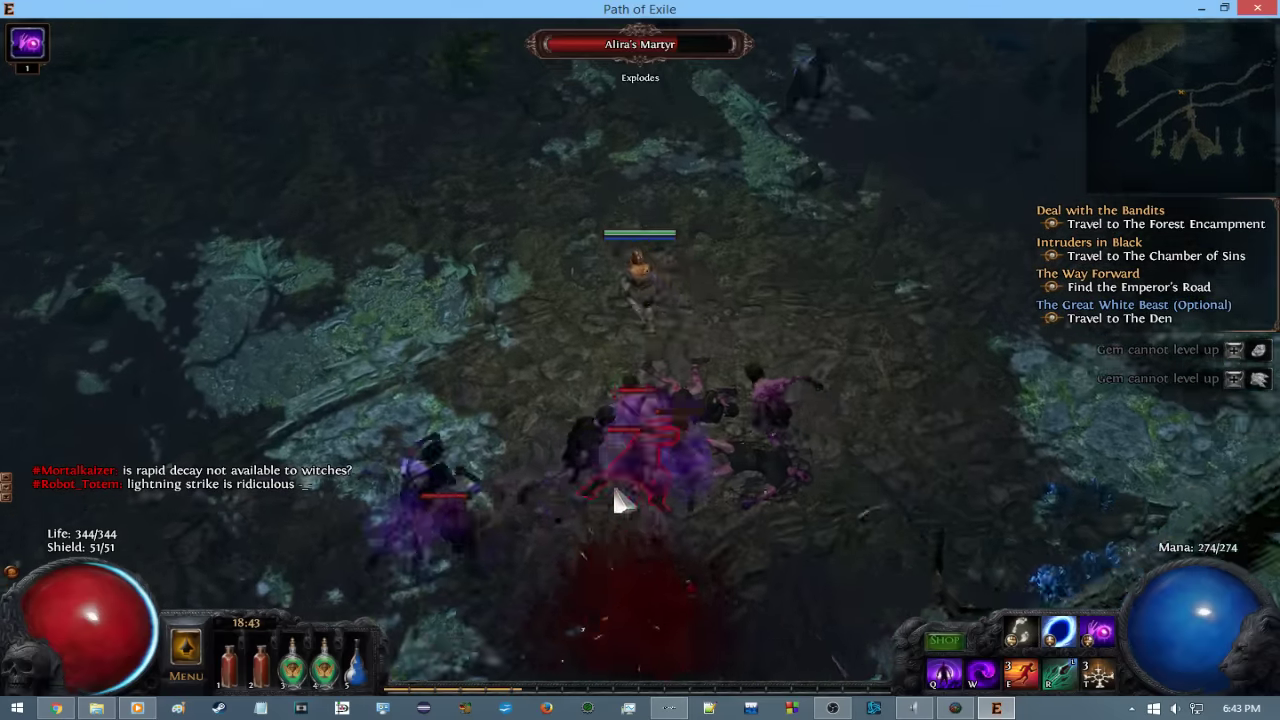
{"action": "left_click", "coordinate": [49, 289]}
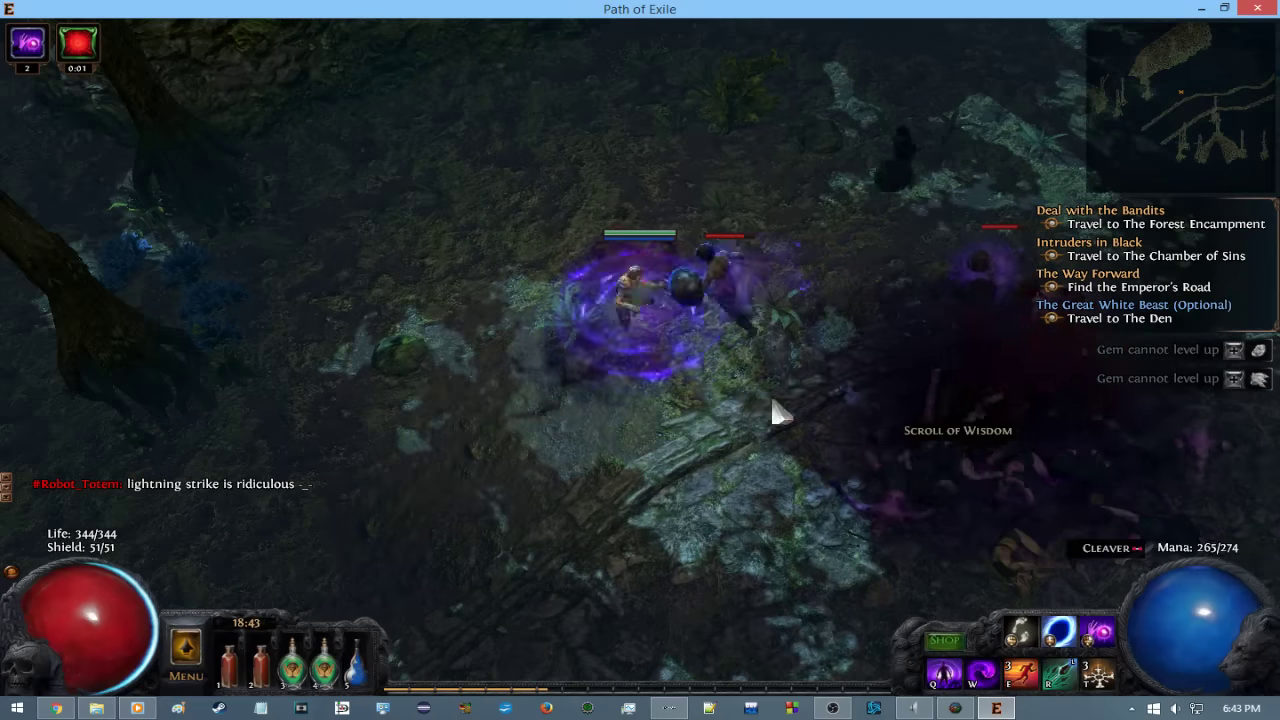
{"action": "left_click", "coordinate": [443, 657]}
{"action": "key", "text": "e"}
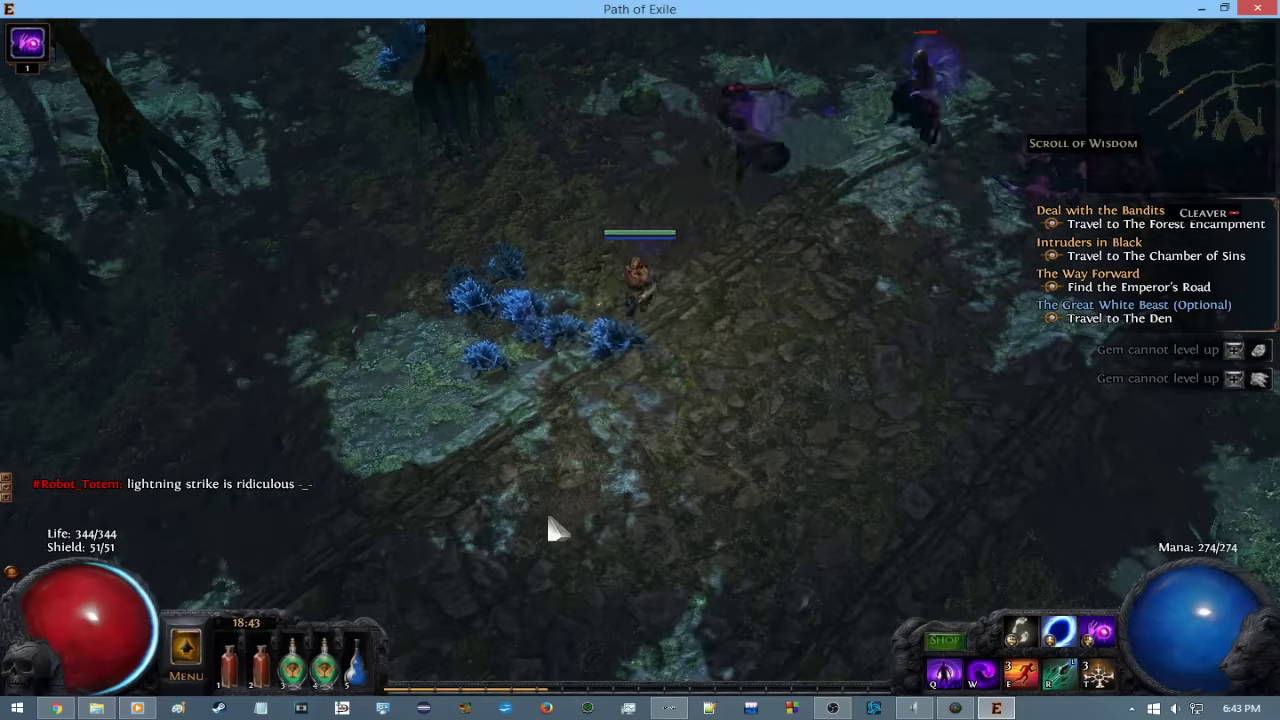
{"action": "left_click", "coordinate": [540, 530]}
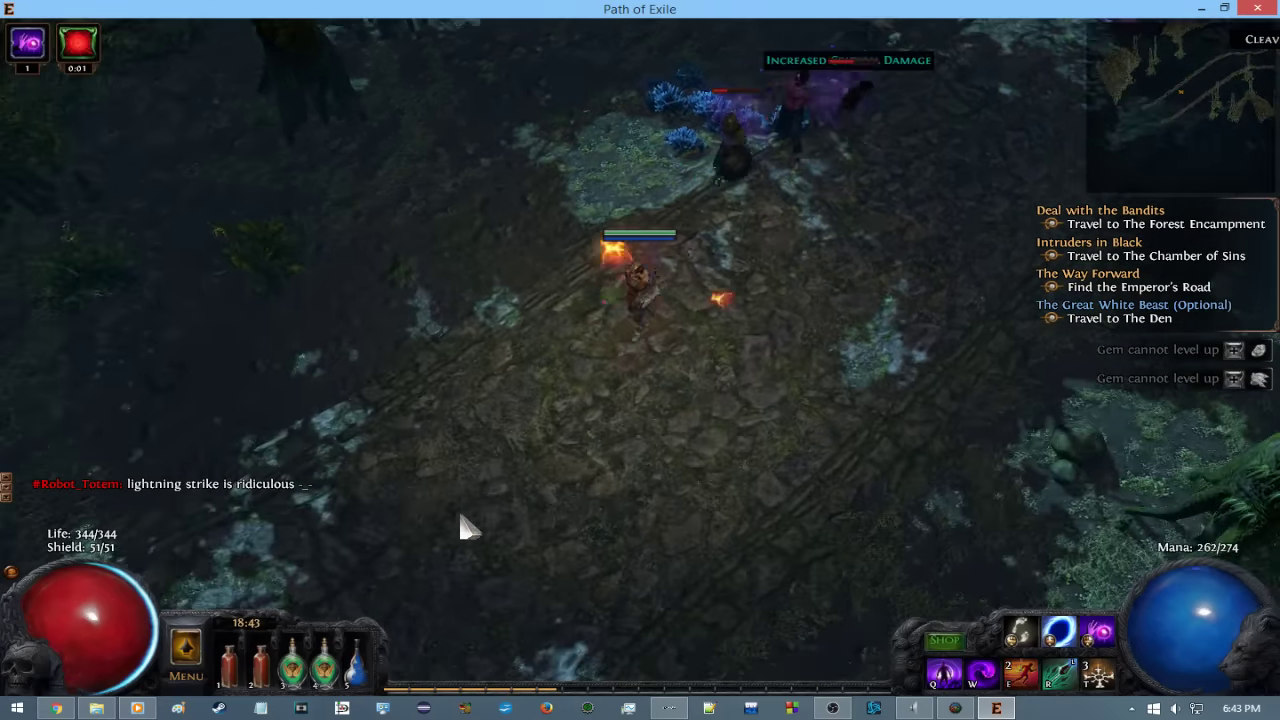
{"action": "left_click", "coordinate": [792, 118]}
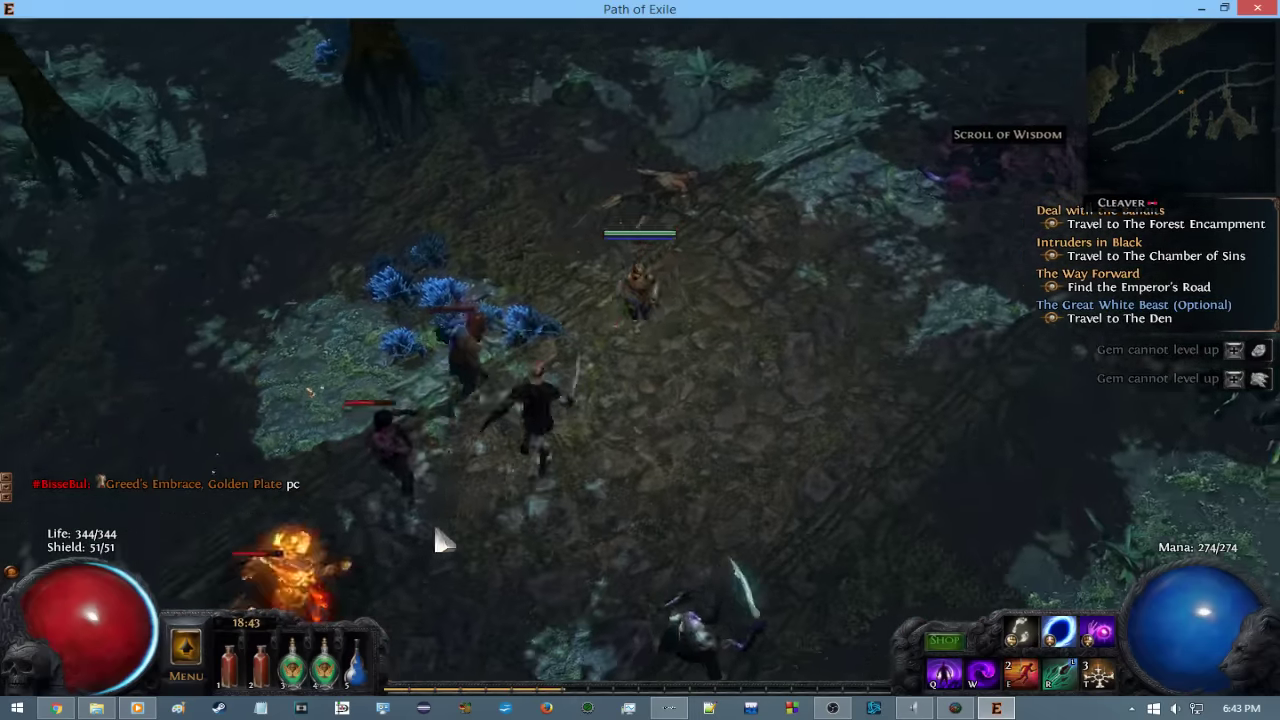
Flame Dash into the Blackguards area and start attacking them.
{"action": "key", "text": "e"}
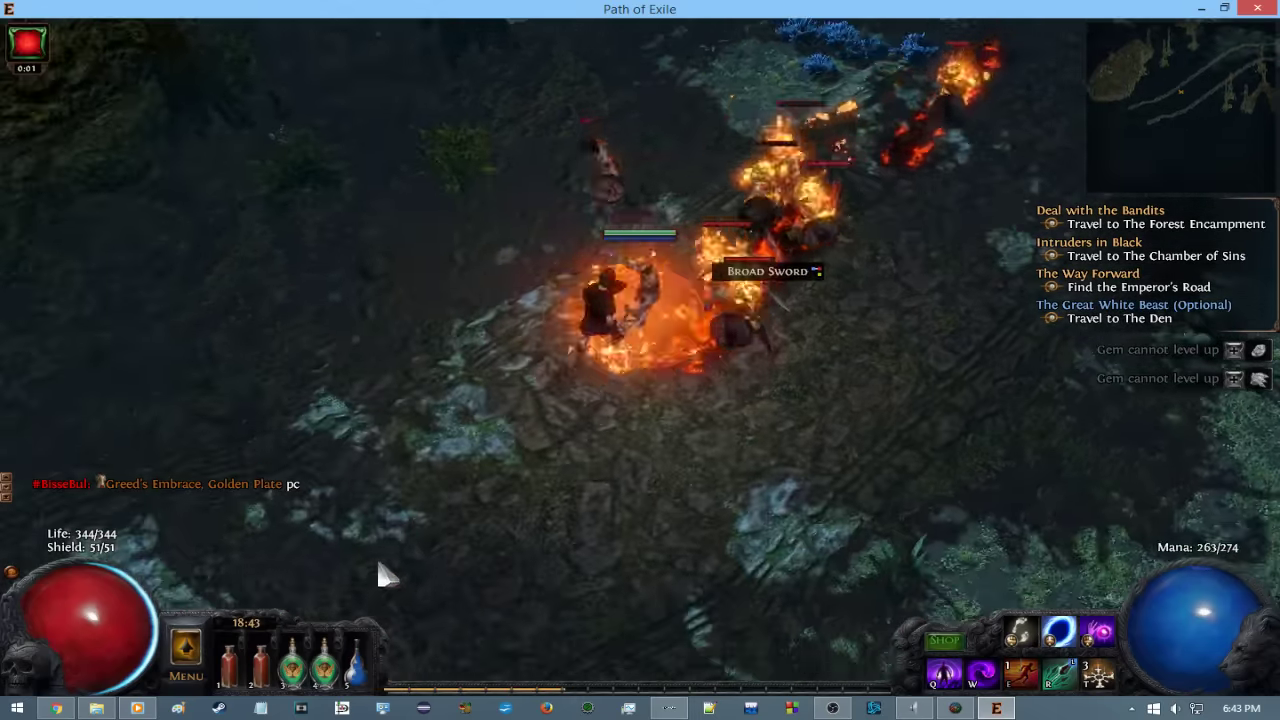
{"action": "left_click", "coordinate": [385, 575]}
{"action": "key", "text": "e"}
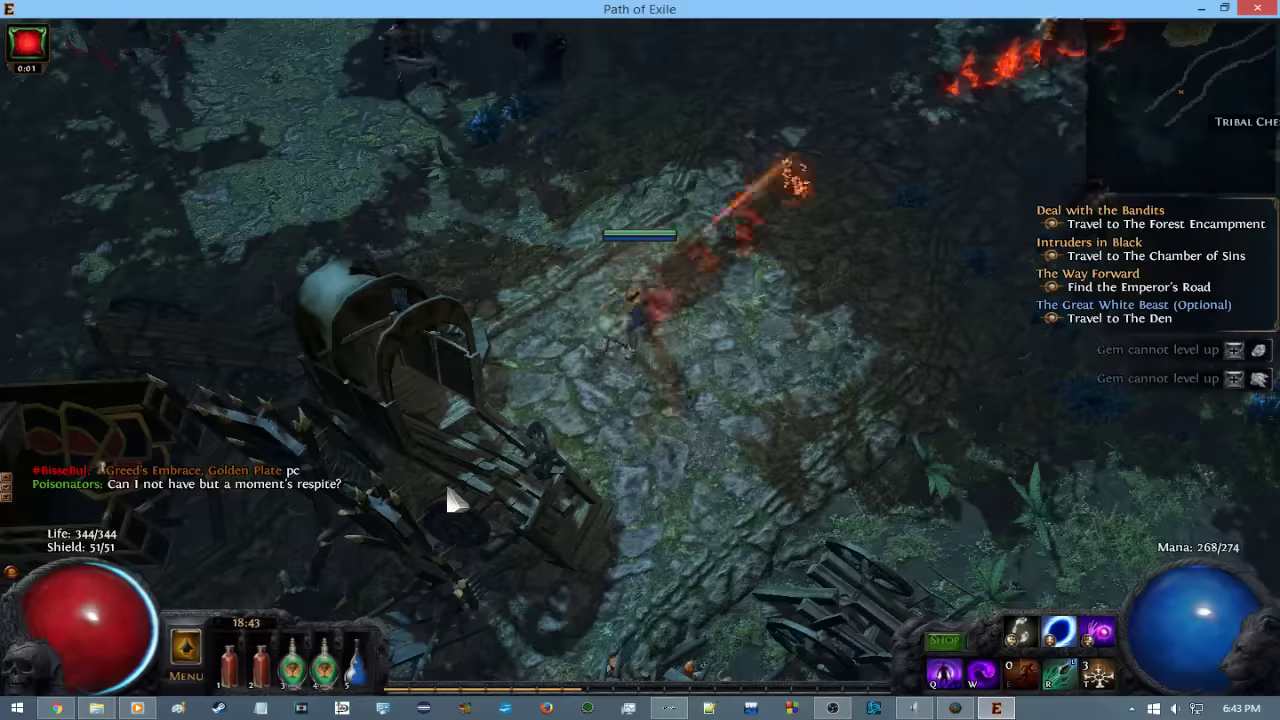
{"action": "left_click", "coordinate": [447, 500]}
{"action": "left_click", "coordinate": [187, 414]}
{"action": "key", "text": "w"}
Kill the Blackguard Soldiers and Alira's Blood Guard with fire and spell rings.
{"action": "left_click", "coordinate": [517, 472]}
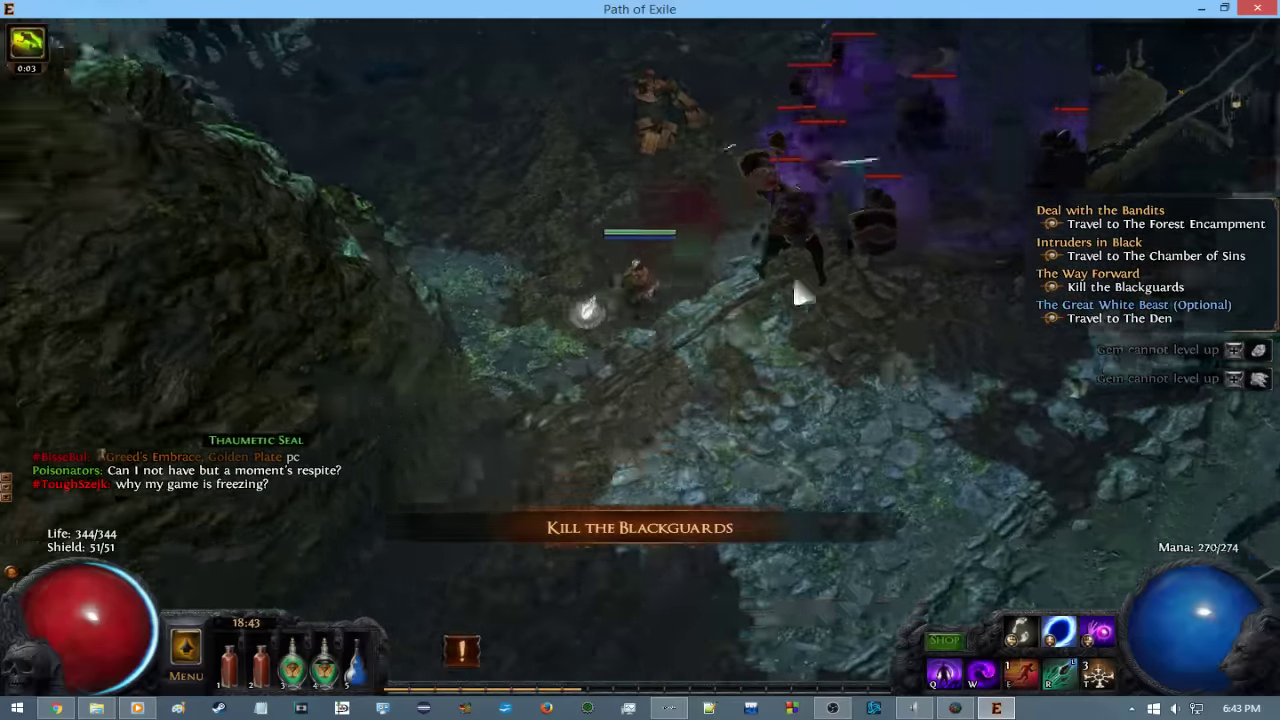
{"action": "left_click", "coordinate": [651, 573]}
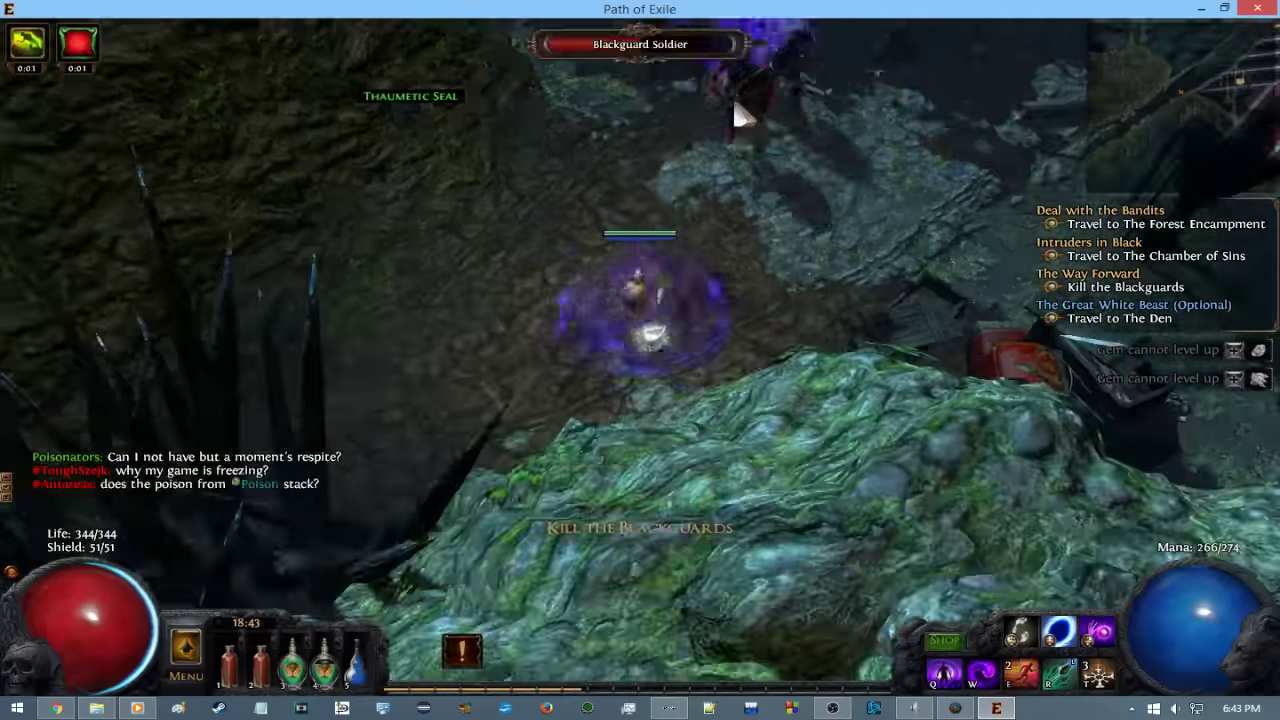
{"action": "left_click", "coordinate": [938, 307]}
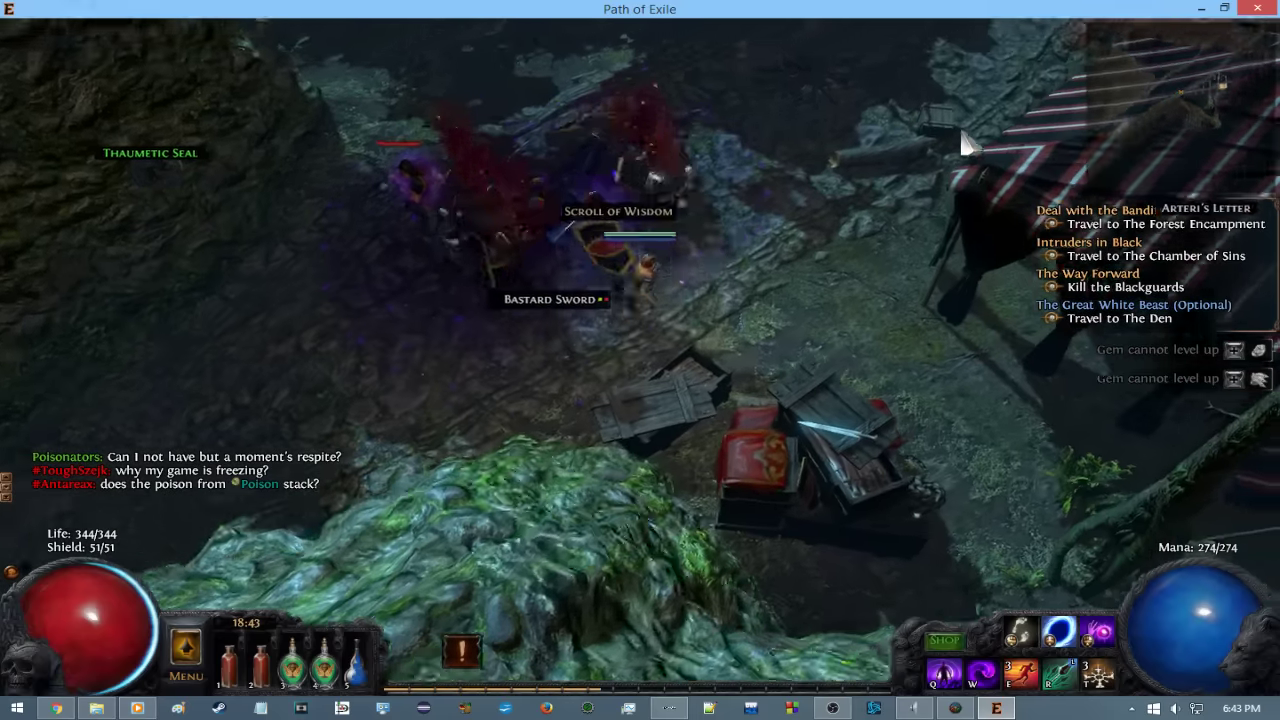
{"action": "left_click", "coordinate": [490, 137]}
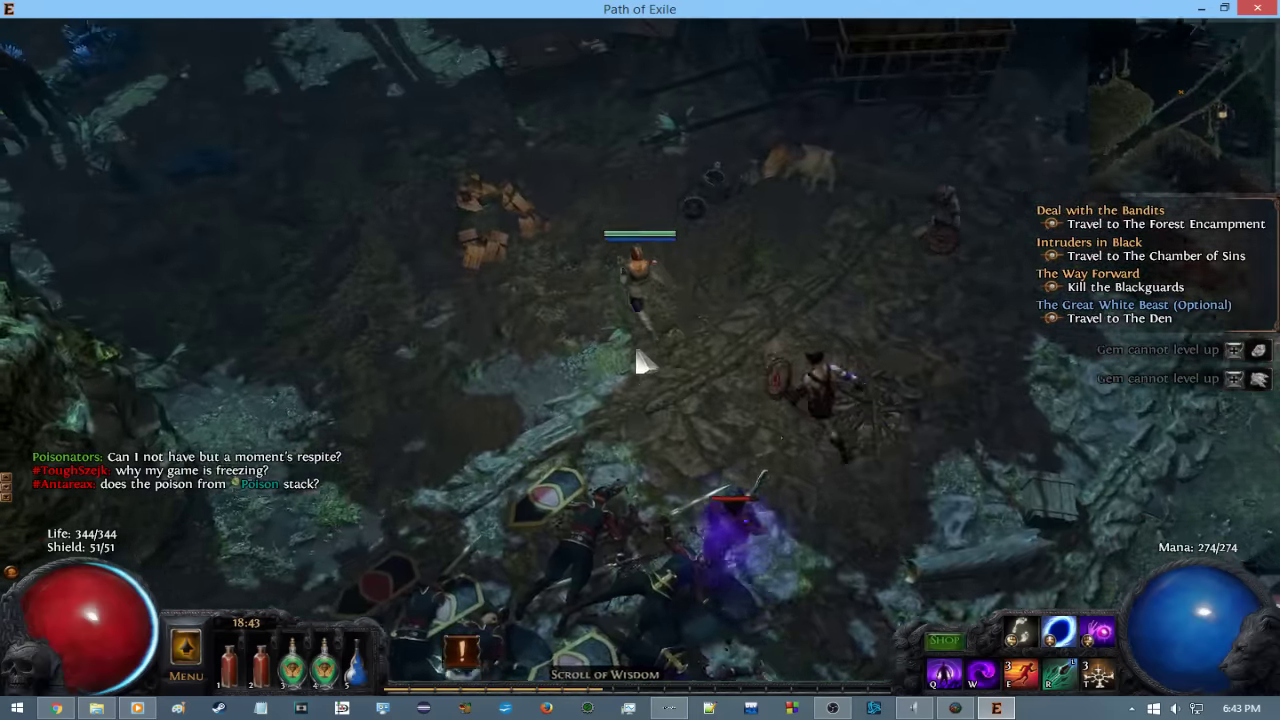
{"action": "left_click", "coordinate": [508, 342]}
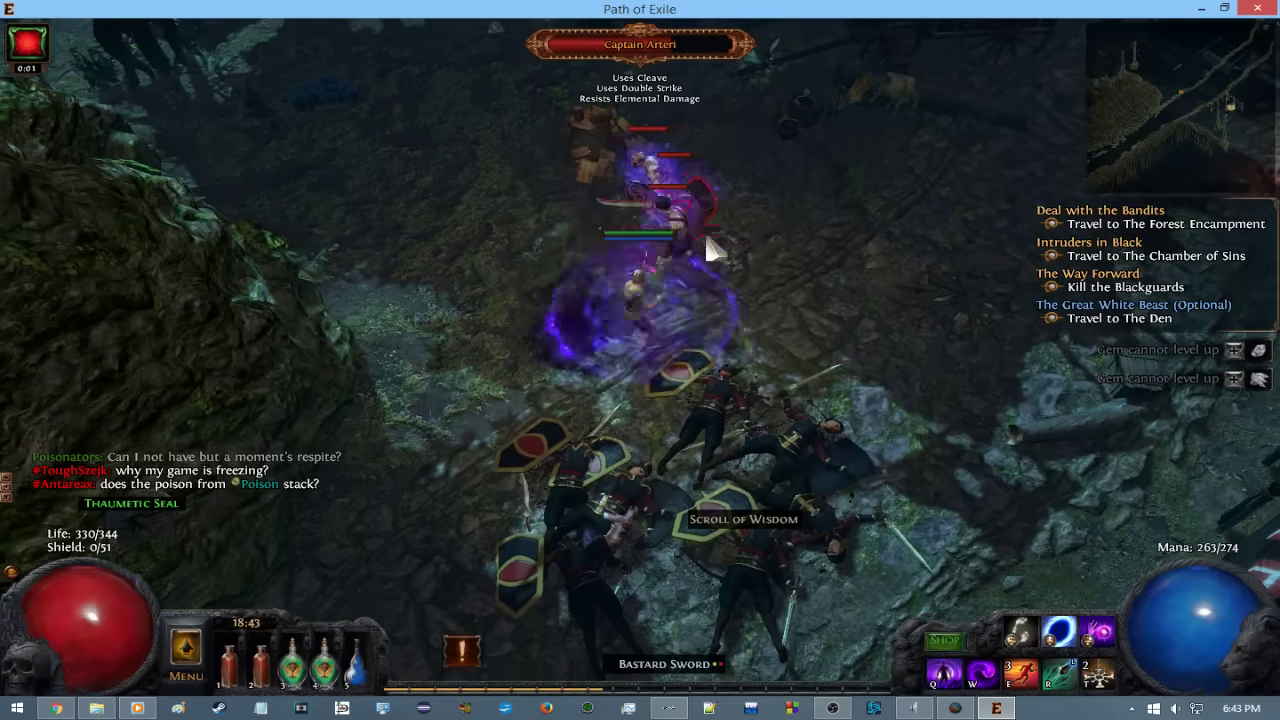
{"action": "left_click", "coordinate": [977, 386]}
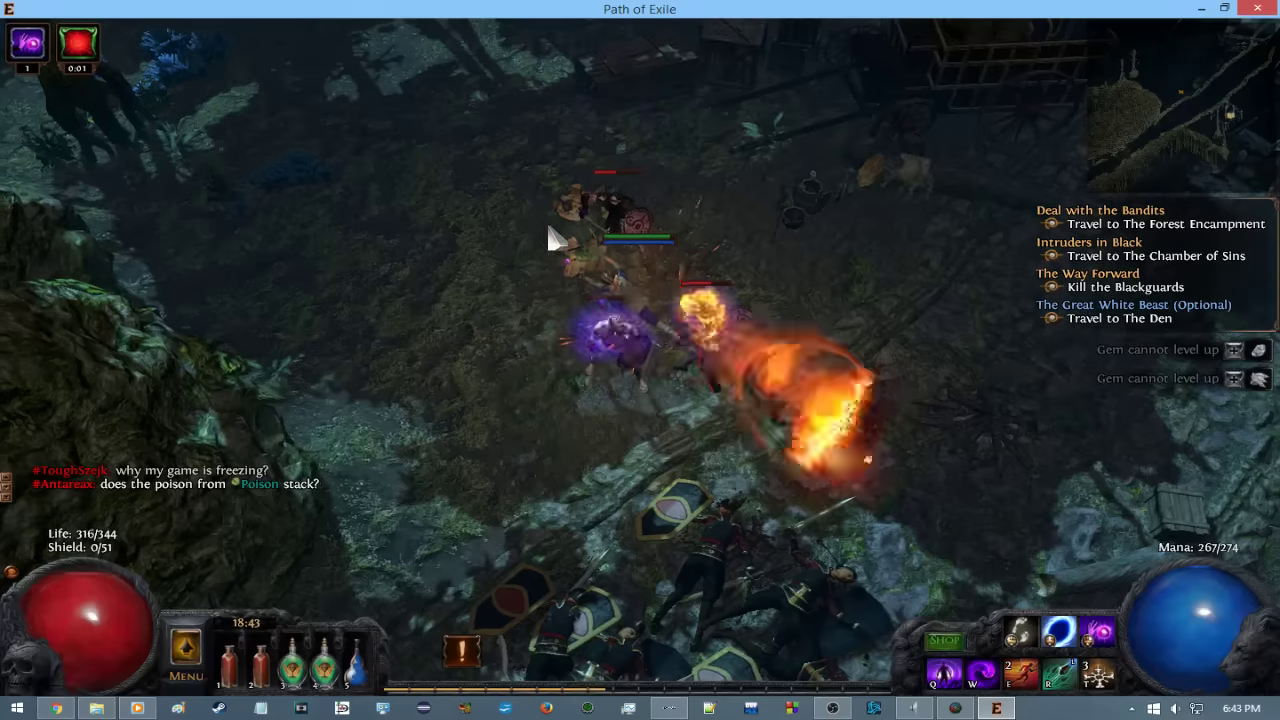
{"action": "right_click", "coordinate": [549, 238]}
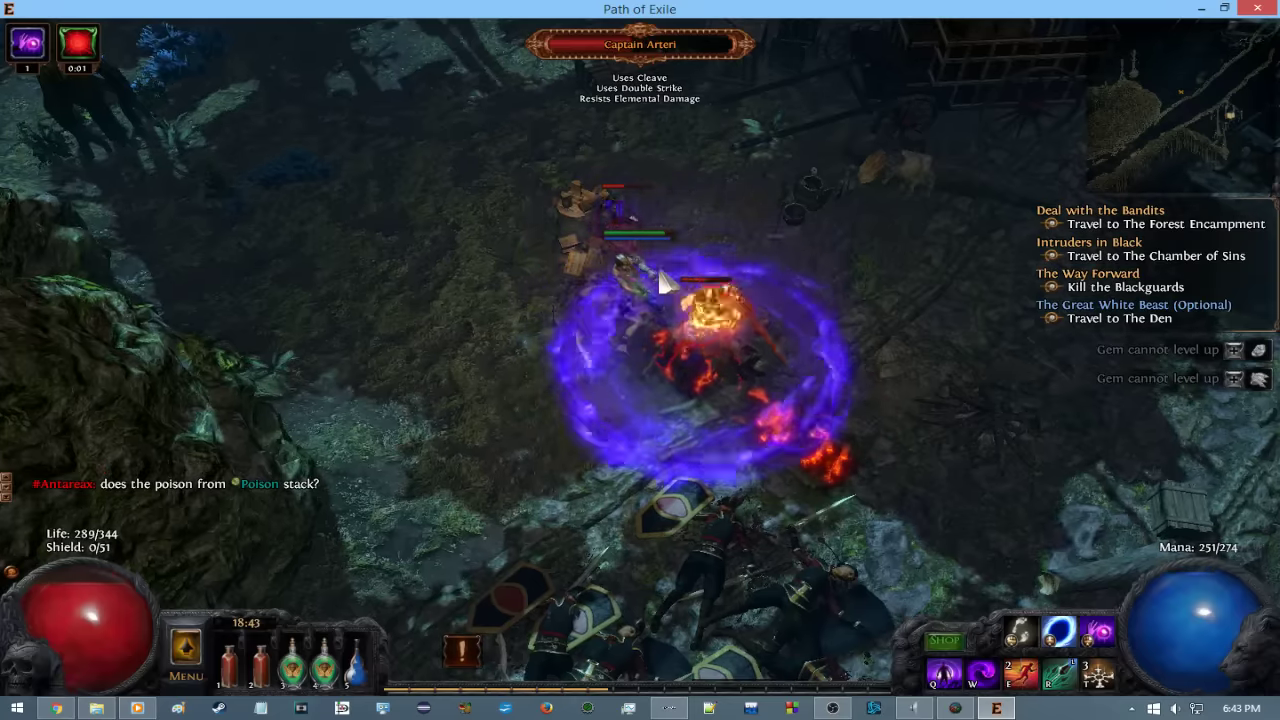
{"action": "left_click", "coordinate": [971, 280]}
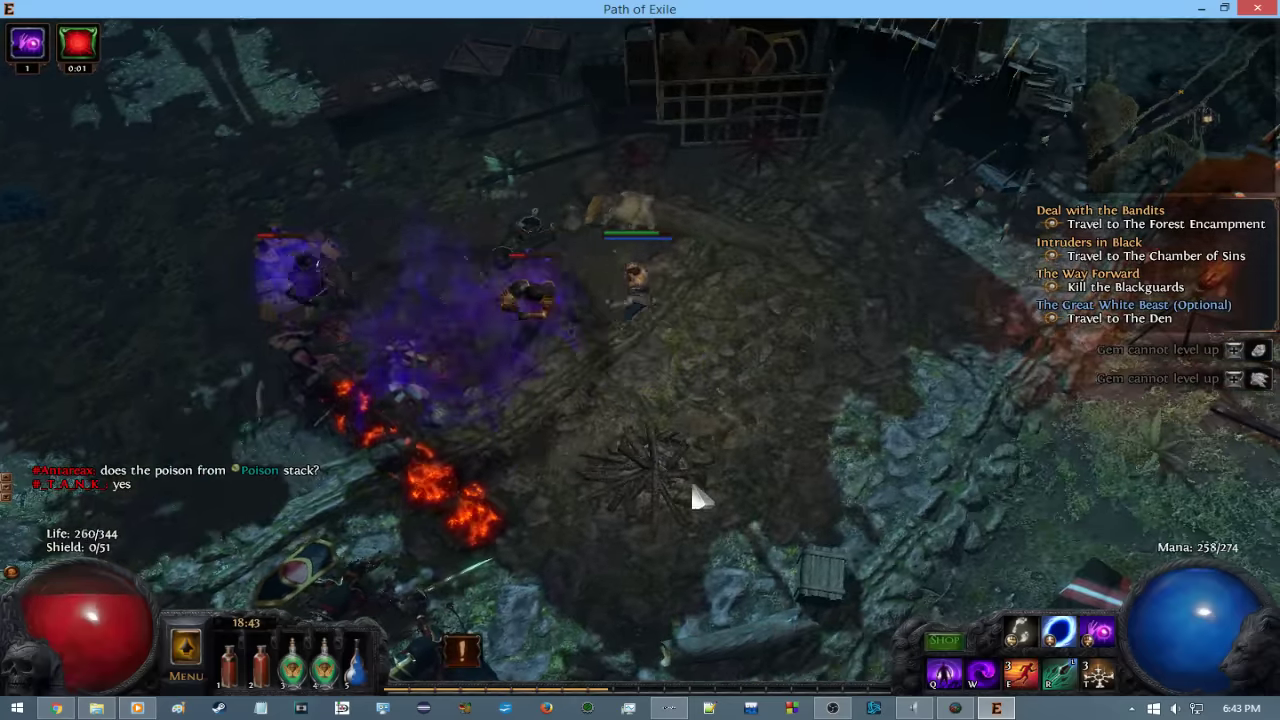
Defeat Captain Arteri and the enemies around him.
{"action": "left_click", "coordinate": [697, 500]}
{"action": "left_click", "coordinate": [251, 349]}
{"action": "right_click", "coordinate": [800, 194]}
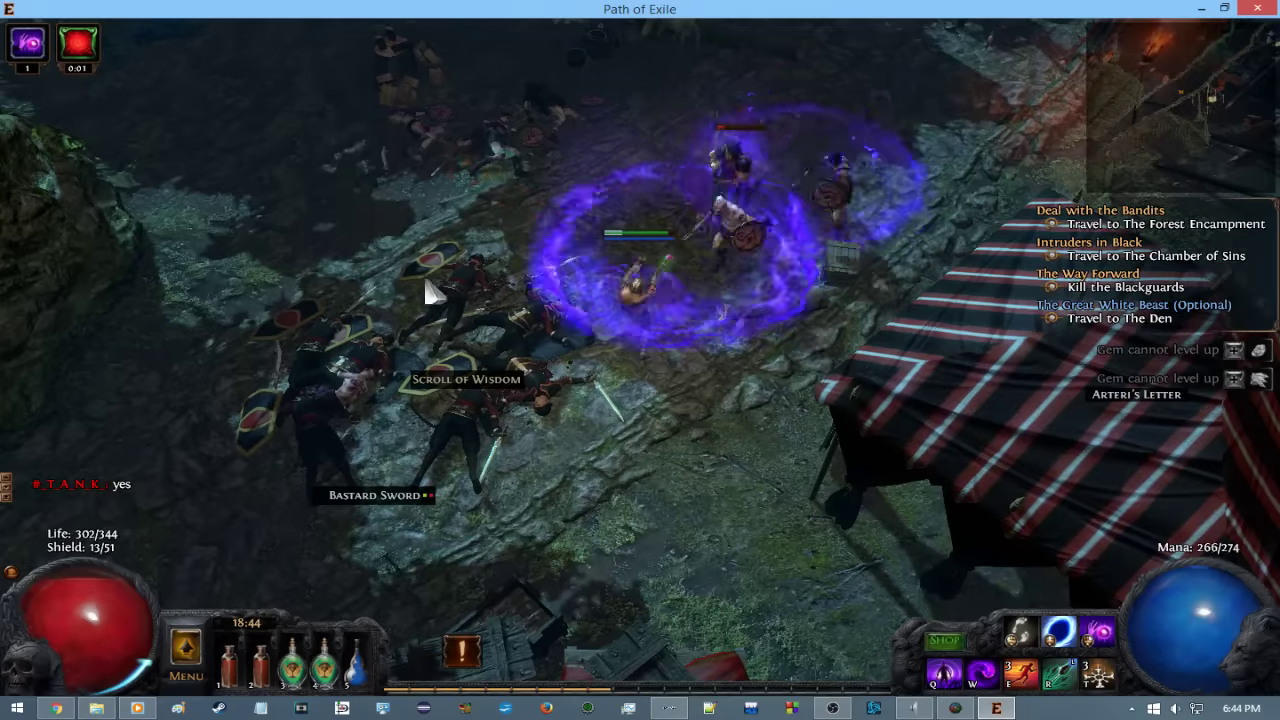
{"action": "left_click", "coordinate": [432, 292]}
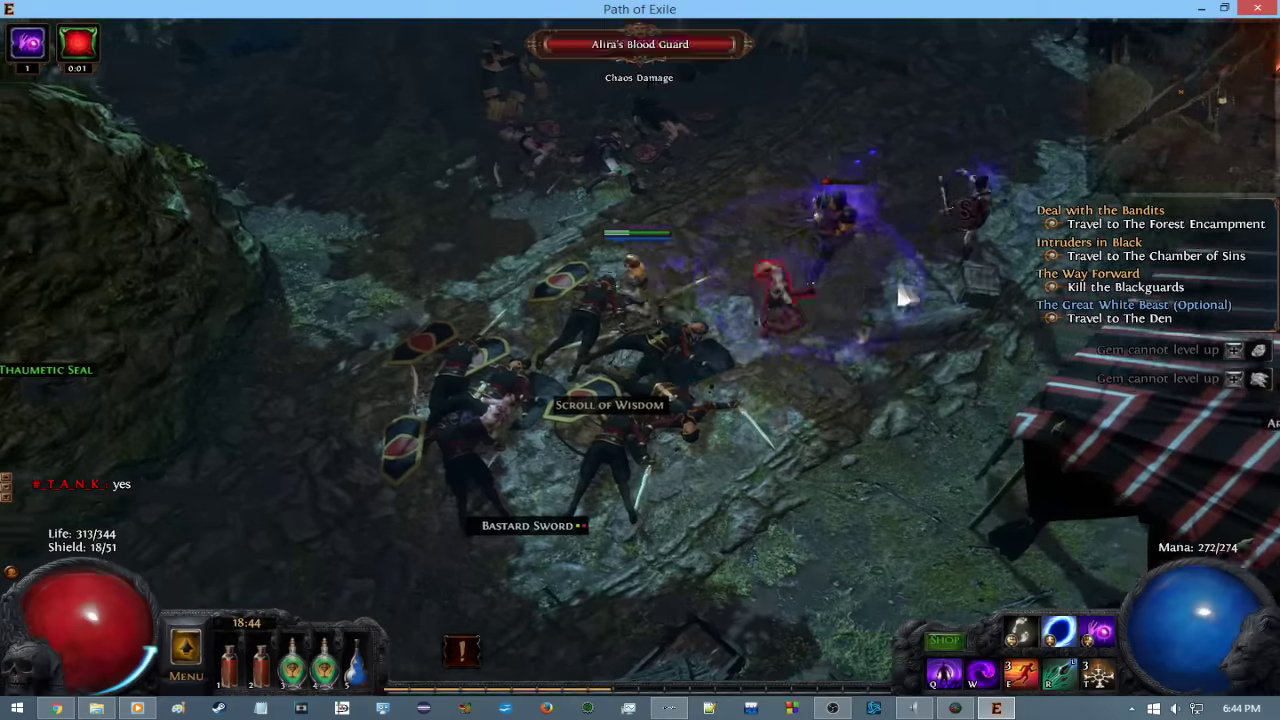
{"action": "left_click", "coordinate": [480, 393]}
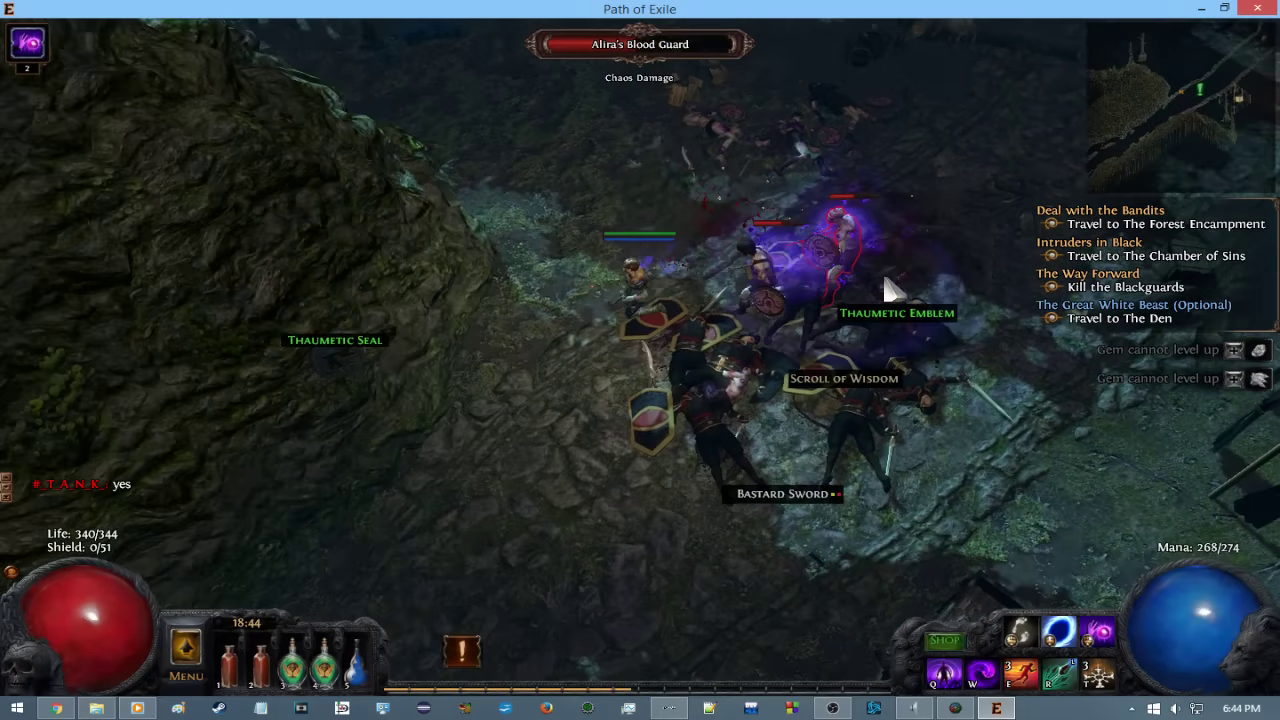
Loot the Thaumetic Emblem and Scroll of Wisdom, then activate the Thaumetic Seal.
{"action": "left_click", "coordinate": [890, 312]}
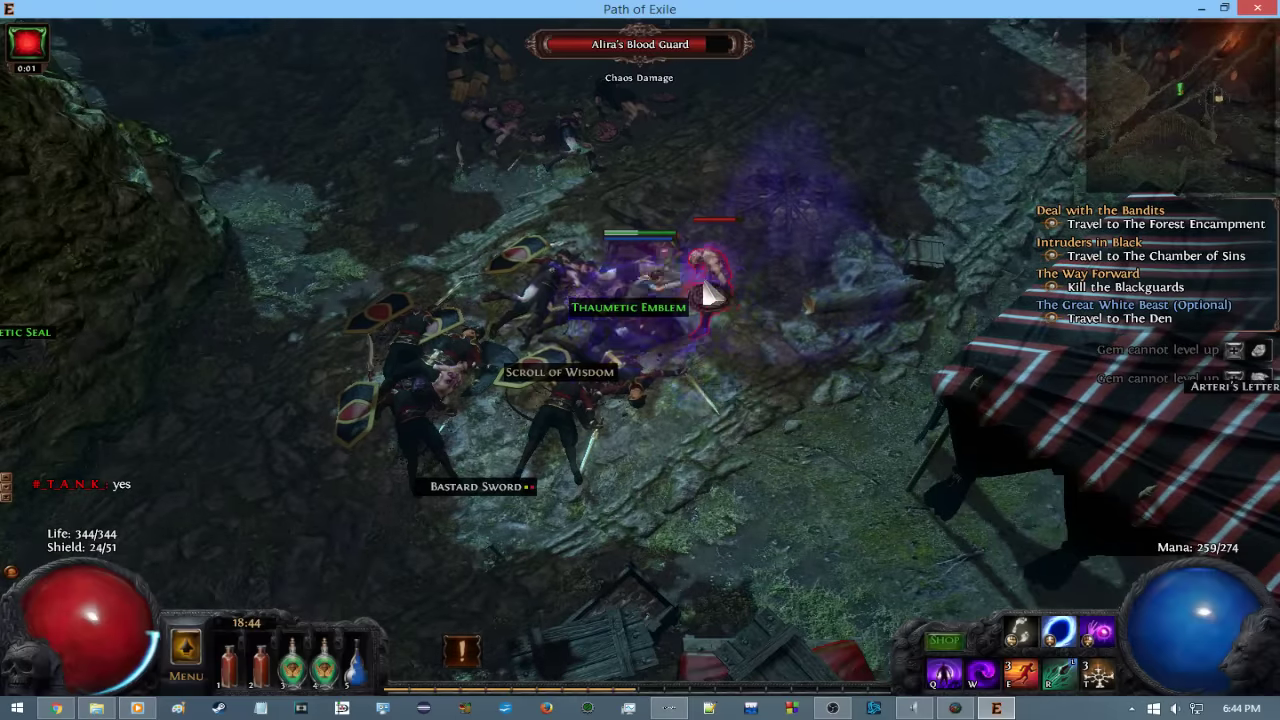
{"action": "left_click", "coordinate": [624, 310]}
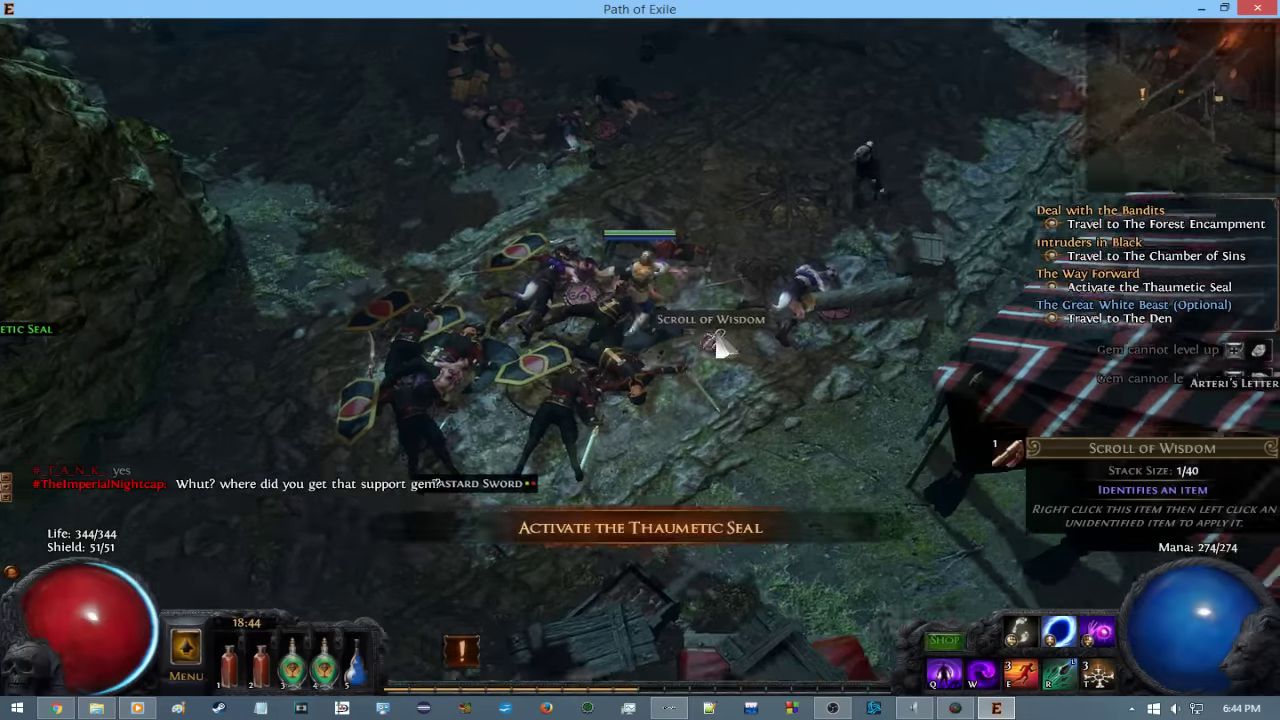
{"action": "left_click", "coordinate": [718, 345]}
{"action": "key", "text": "w"}
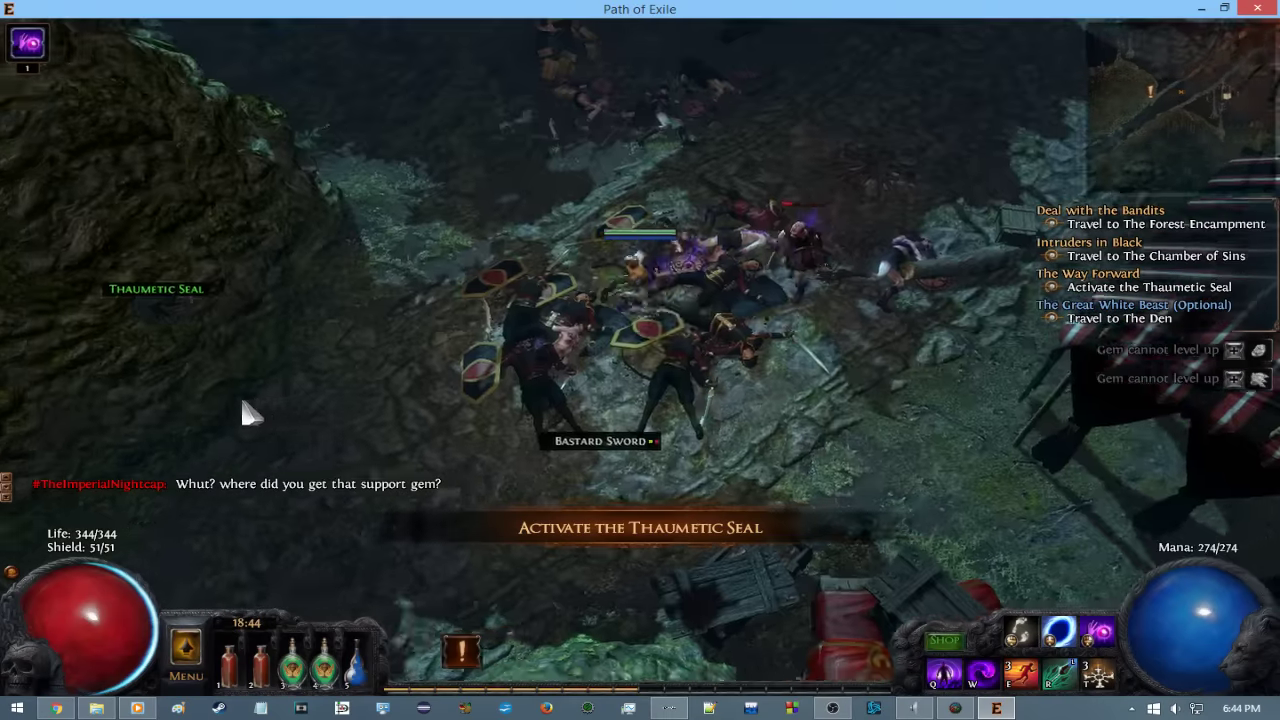
{"action": "left_click", "coordinate": [368, 272]}
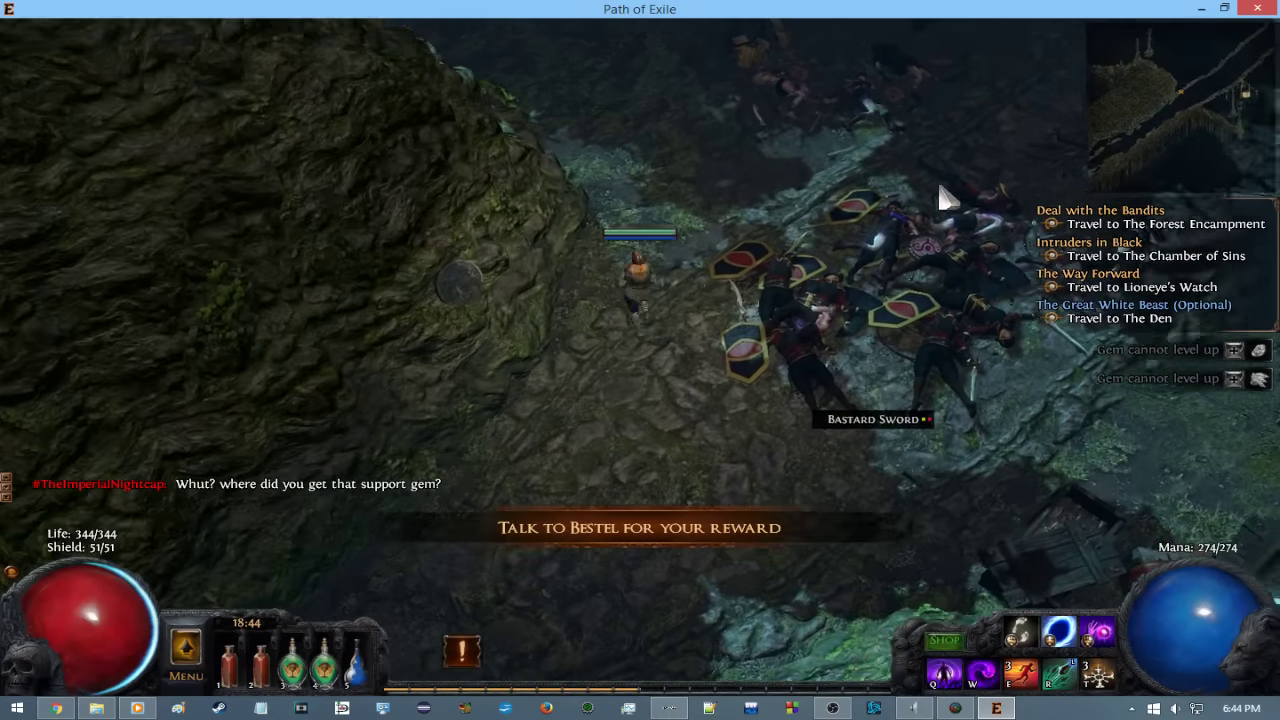
{"action": "left_click", "coordinate": [945, 197]}
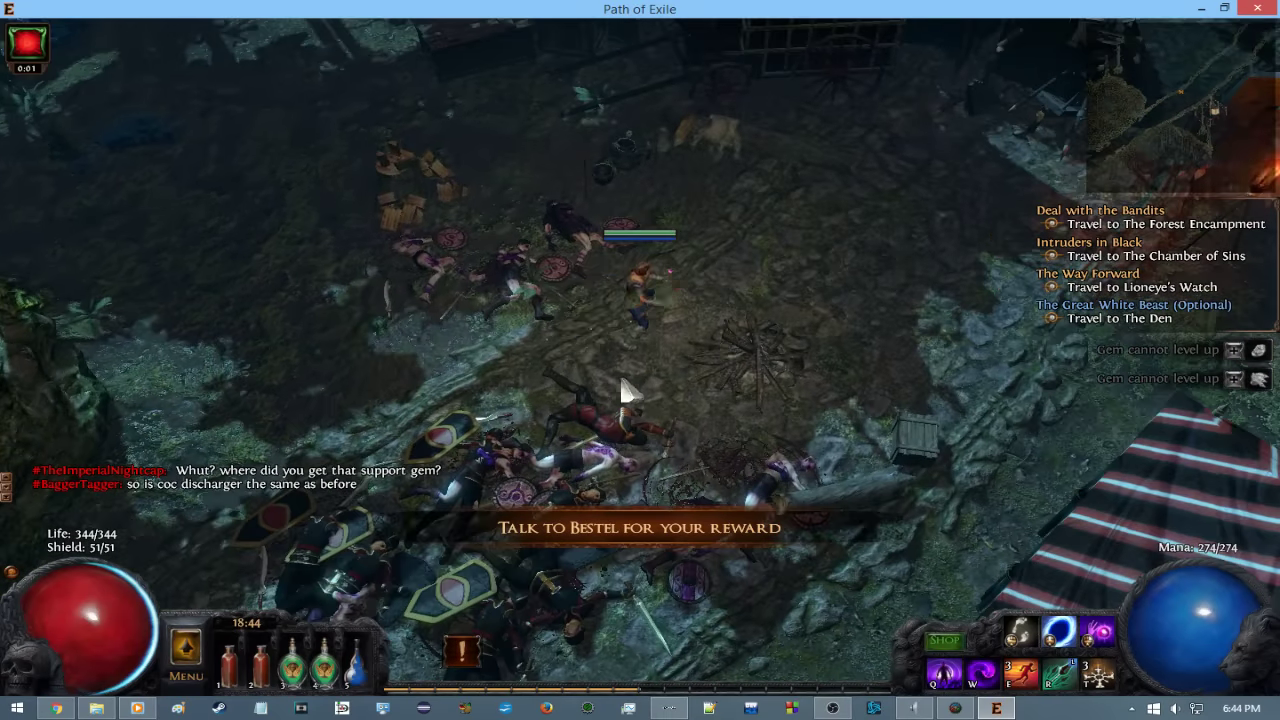
Review the left, nearby and right-side passive tree nodes, then close the tree.
{"action": "key", "text": "p"}
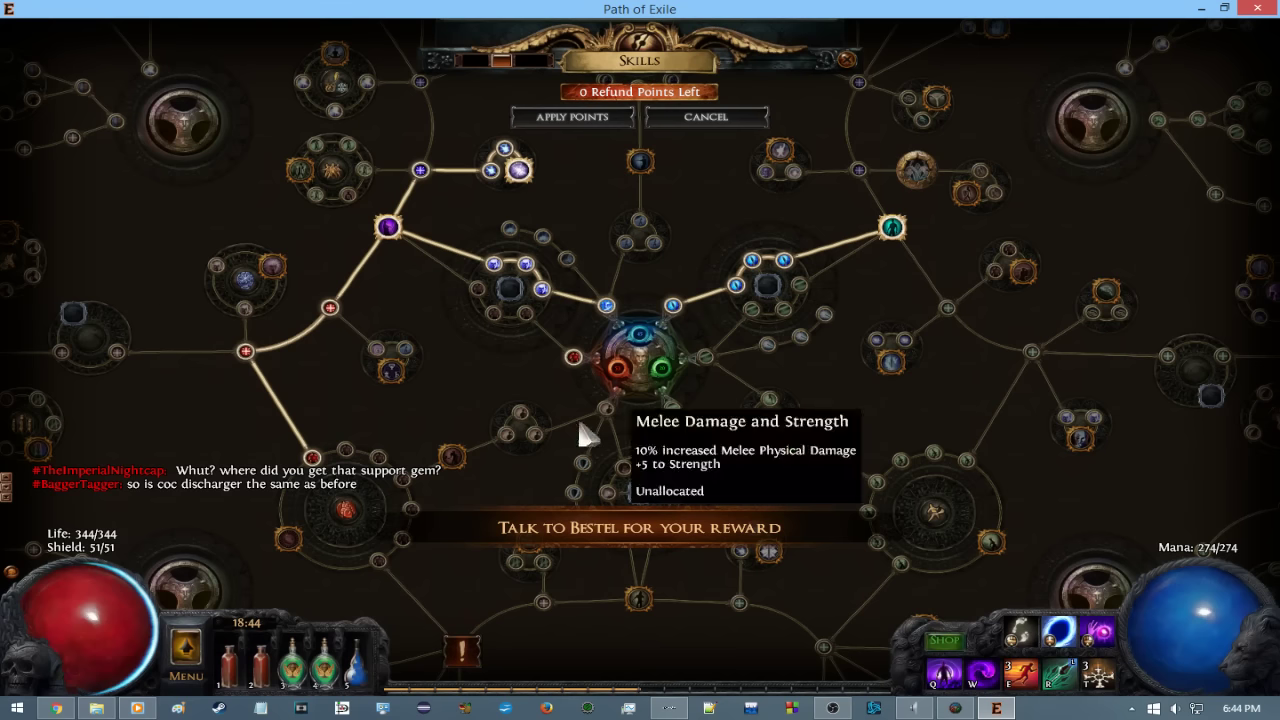
{"action": "left_click_drag", "start_coordinate": [460, 333], "coordinate": [771, 343]}
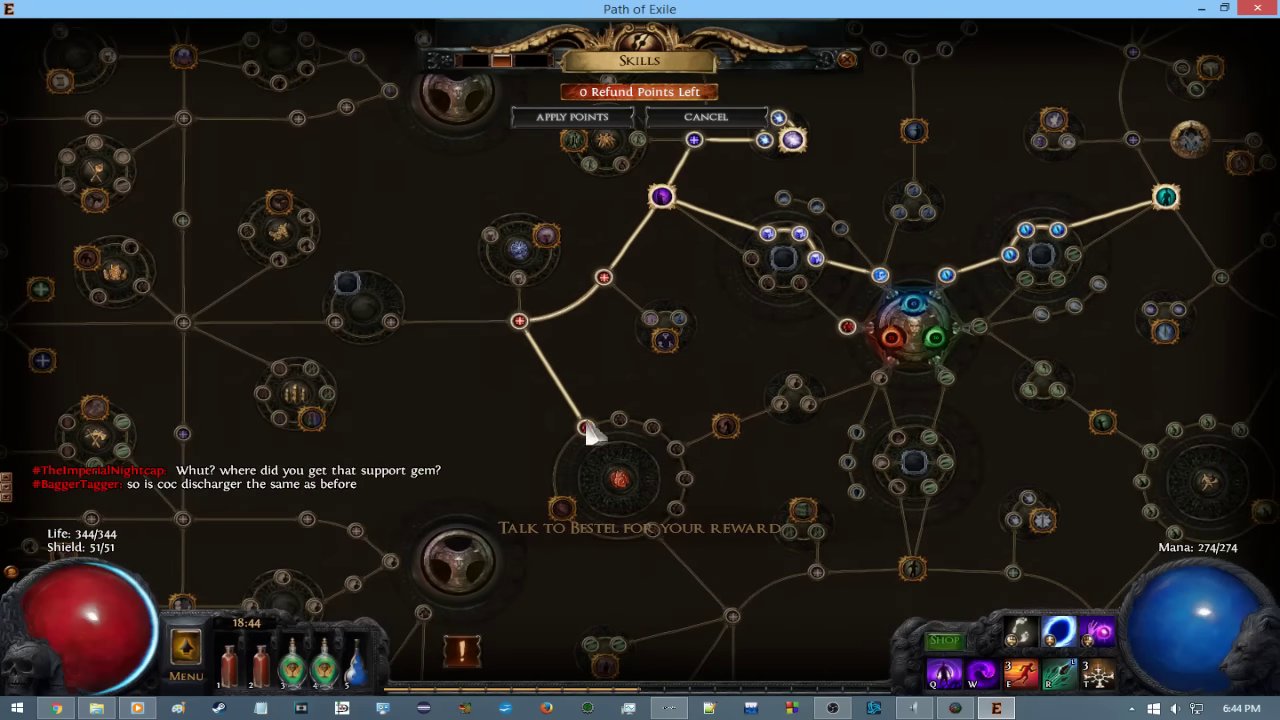
{"action": "left_click_drag", "start_coordinate": [686, 277], "coordinate": [546, 358]}
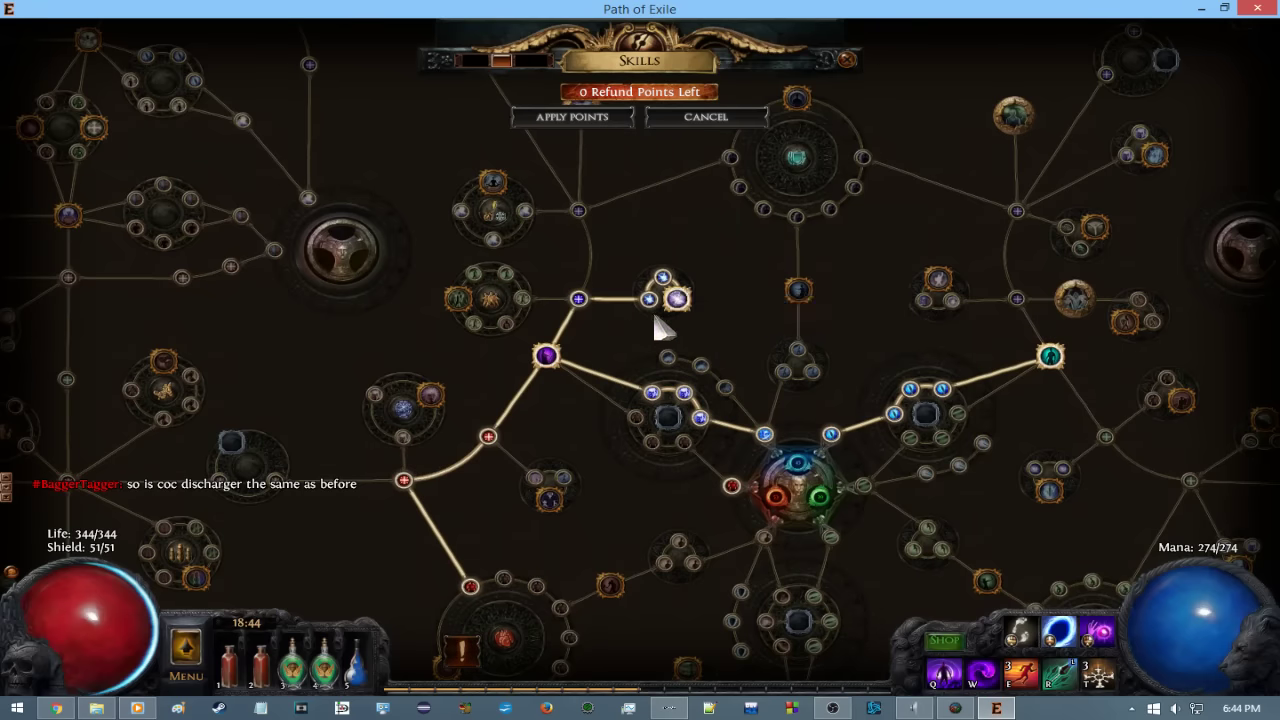
{"action": "left_click_drag", "start_coordinate": [757, 323], "coordinate": [408, 243]}
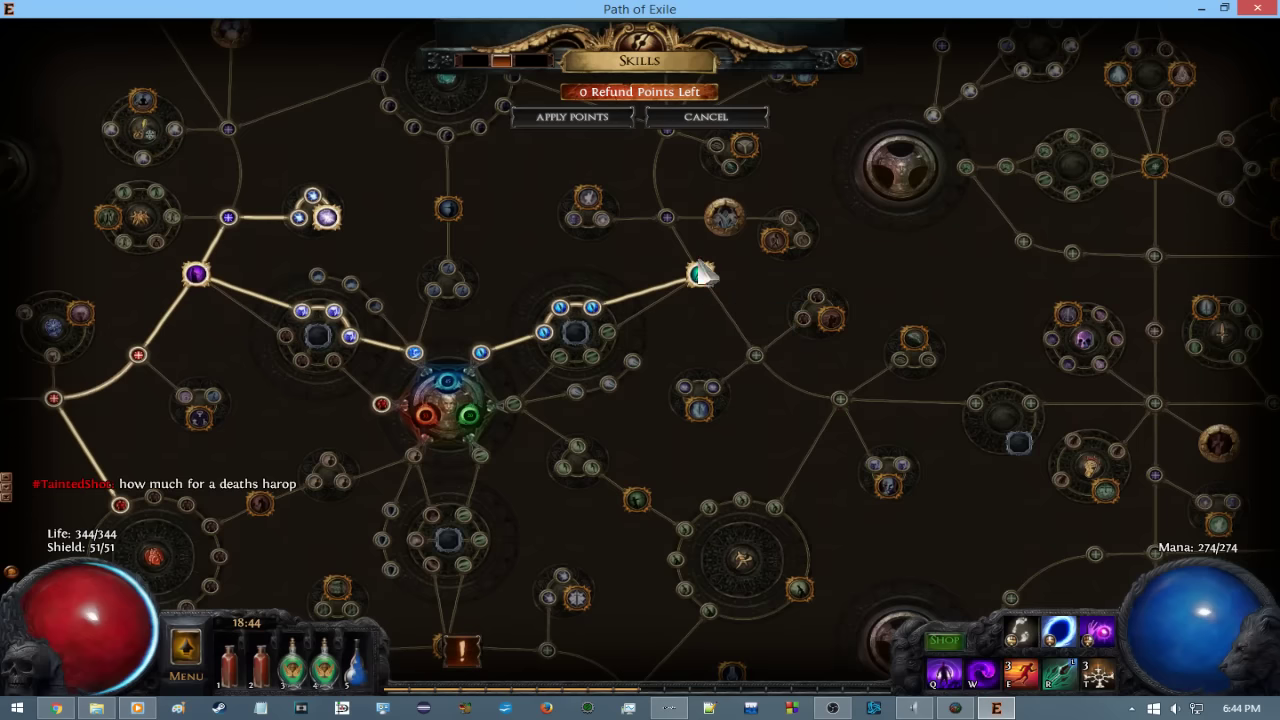
{"action": "key", "text": "p"}
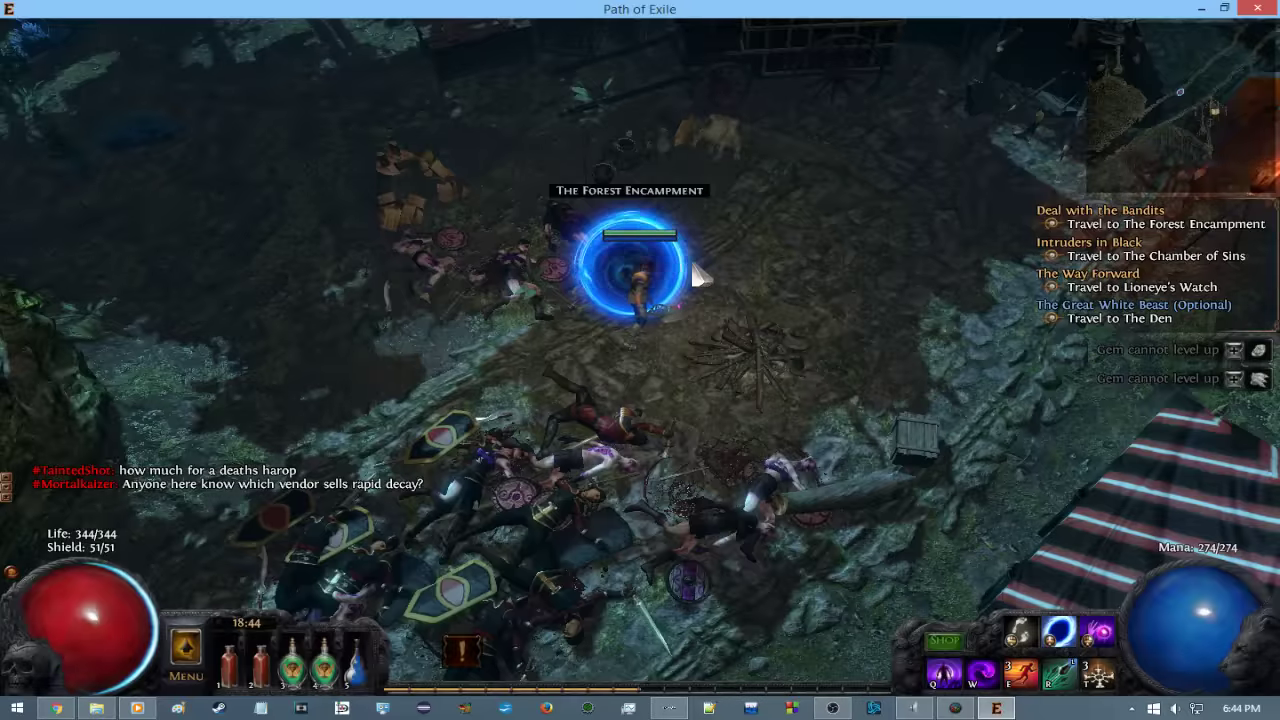